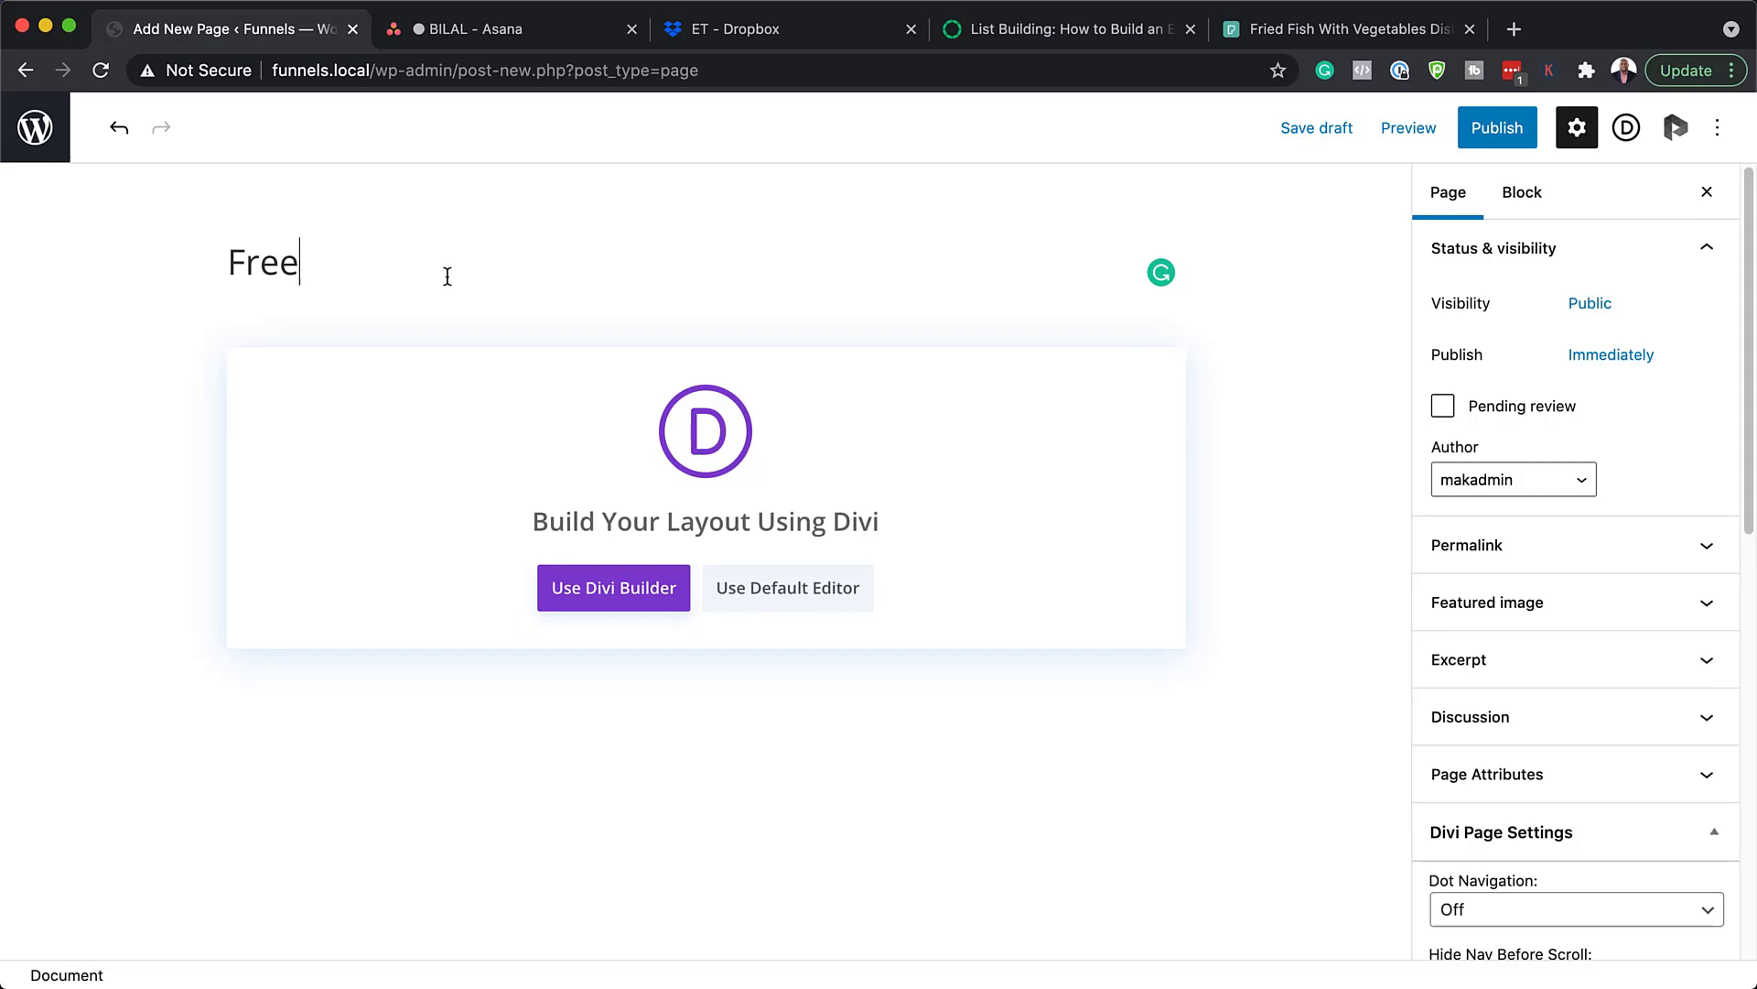
- Title the new page Free Diet Plan and set its template to Blank Page
text(t Plan)
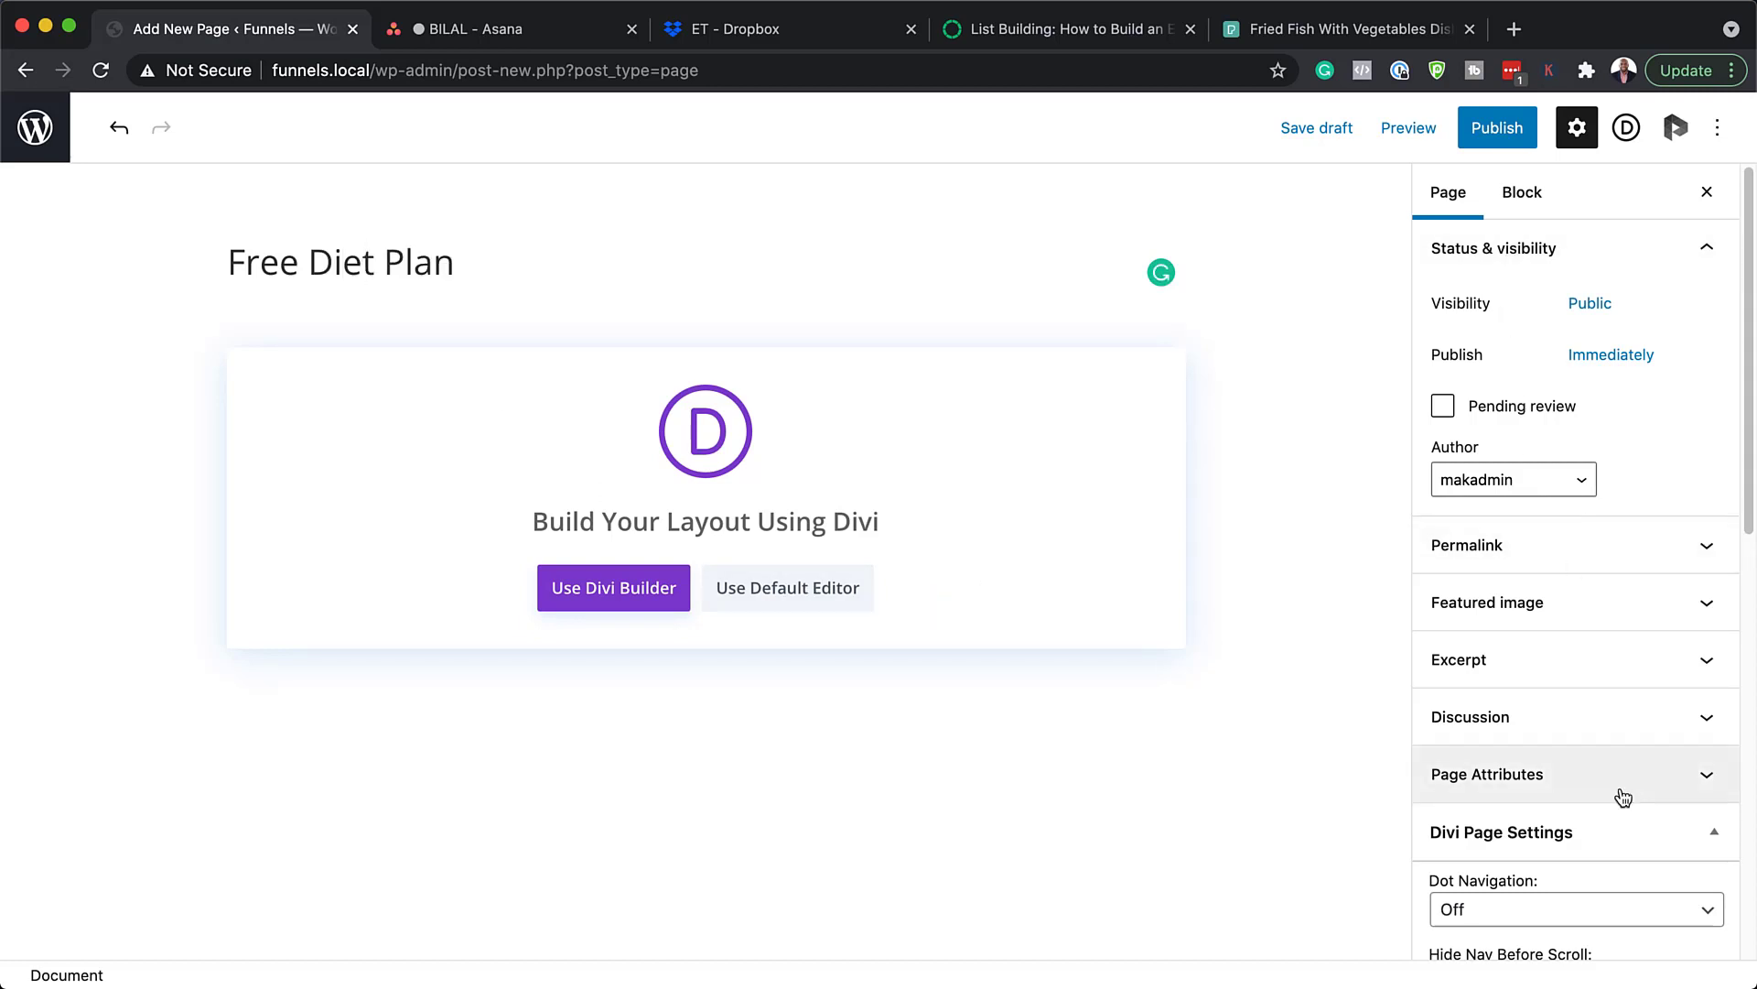
scroll(1620, 797, down, 1)
click(1585, 743)
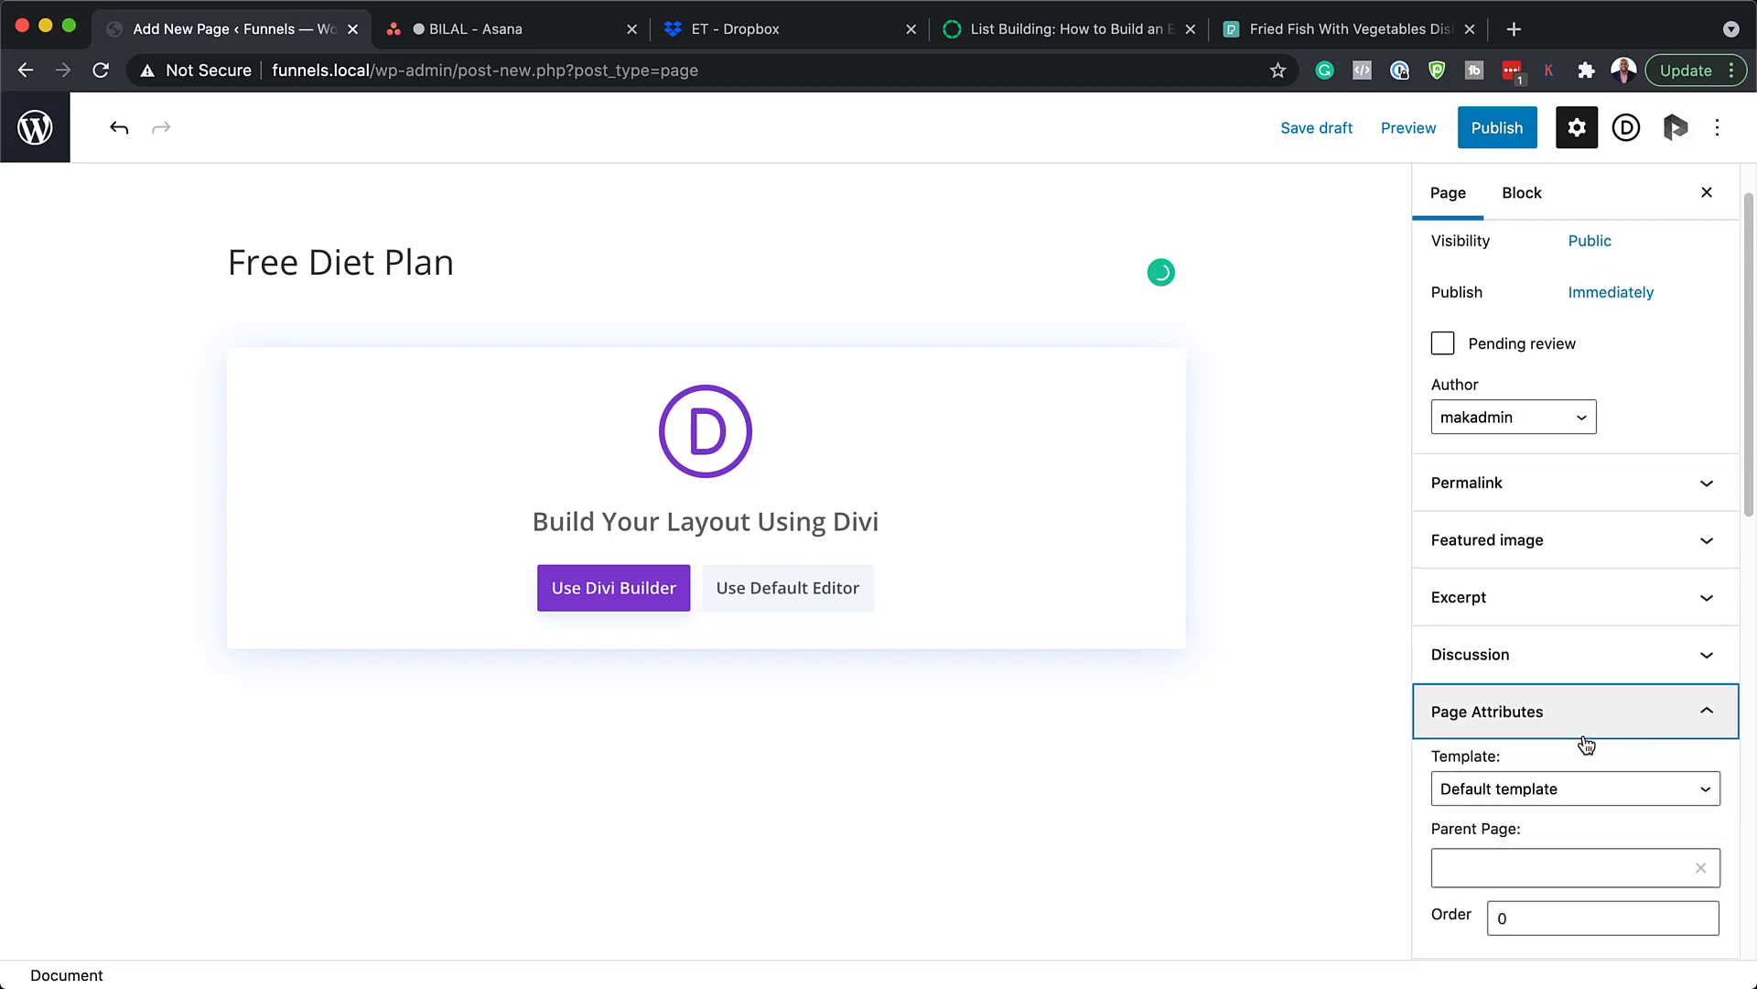
click(1593, 795)
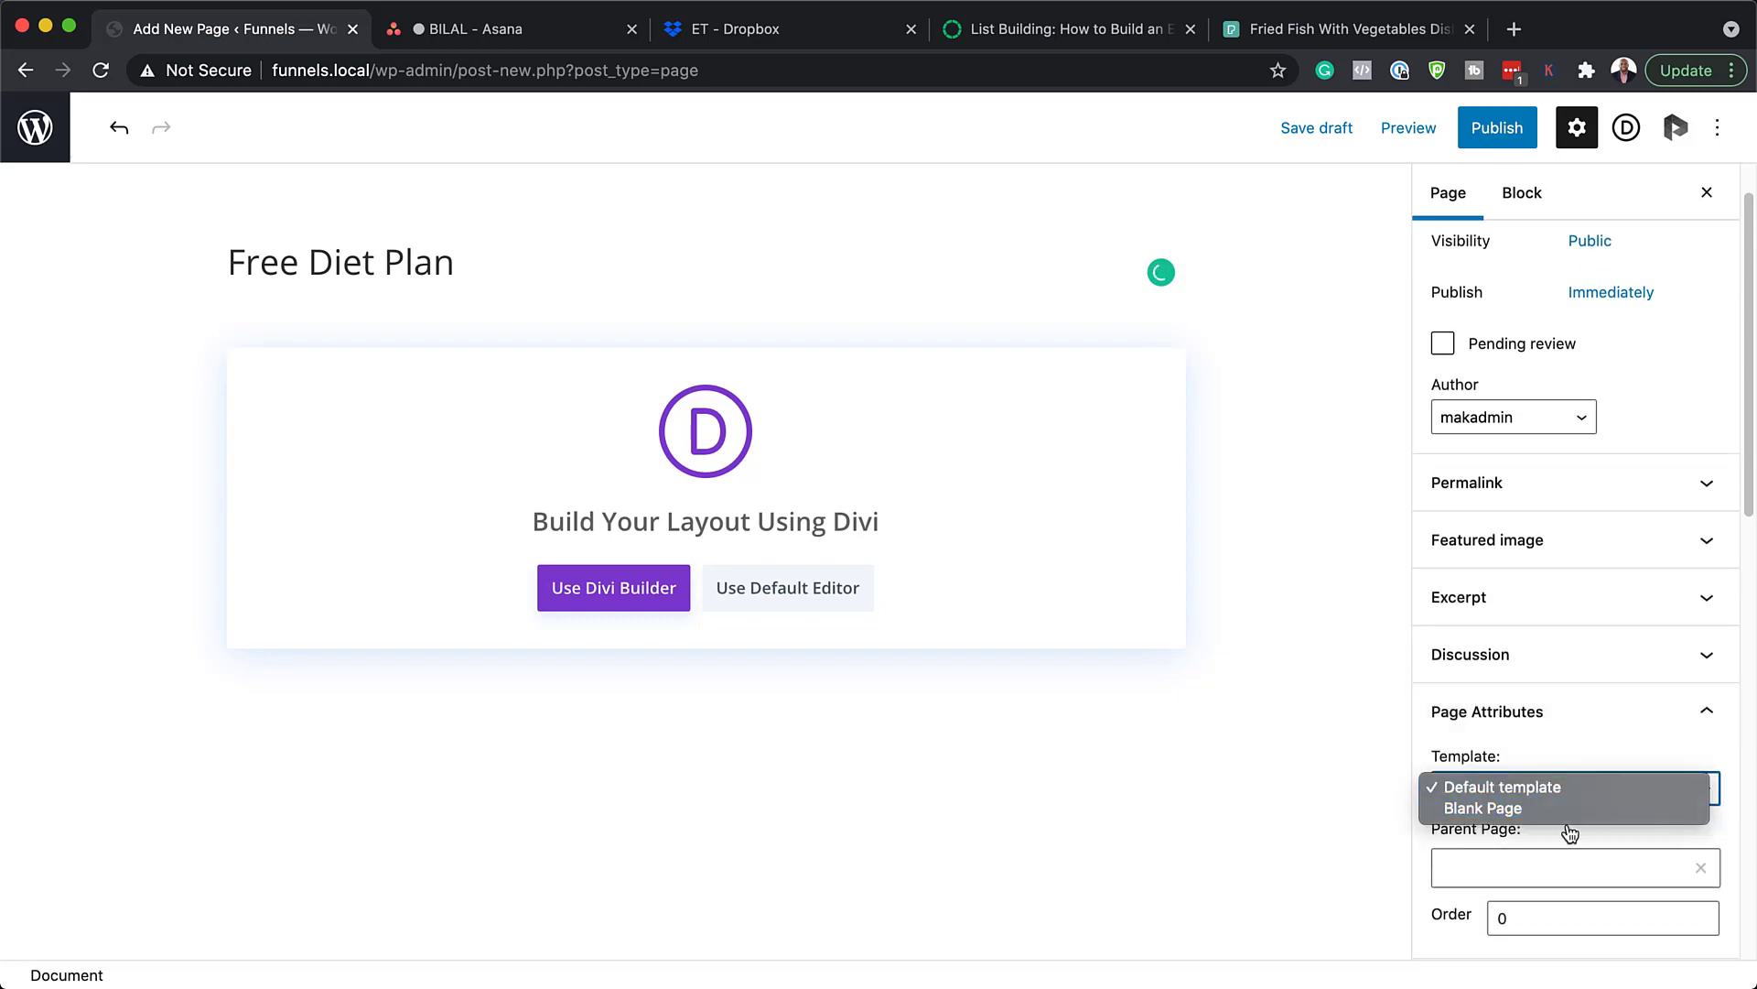
click(1570, 830)
click(1561, 787)
click(1561, 811)
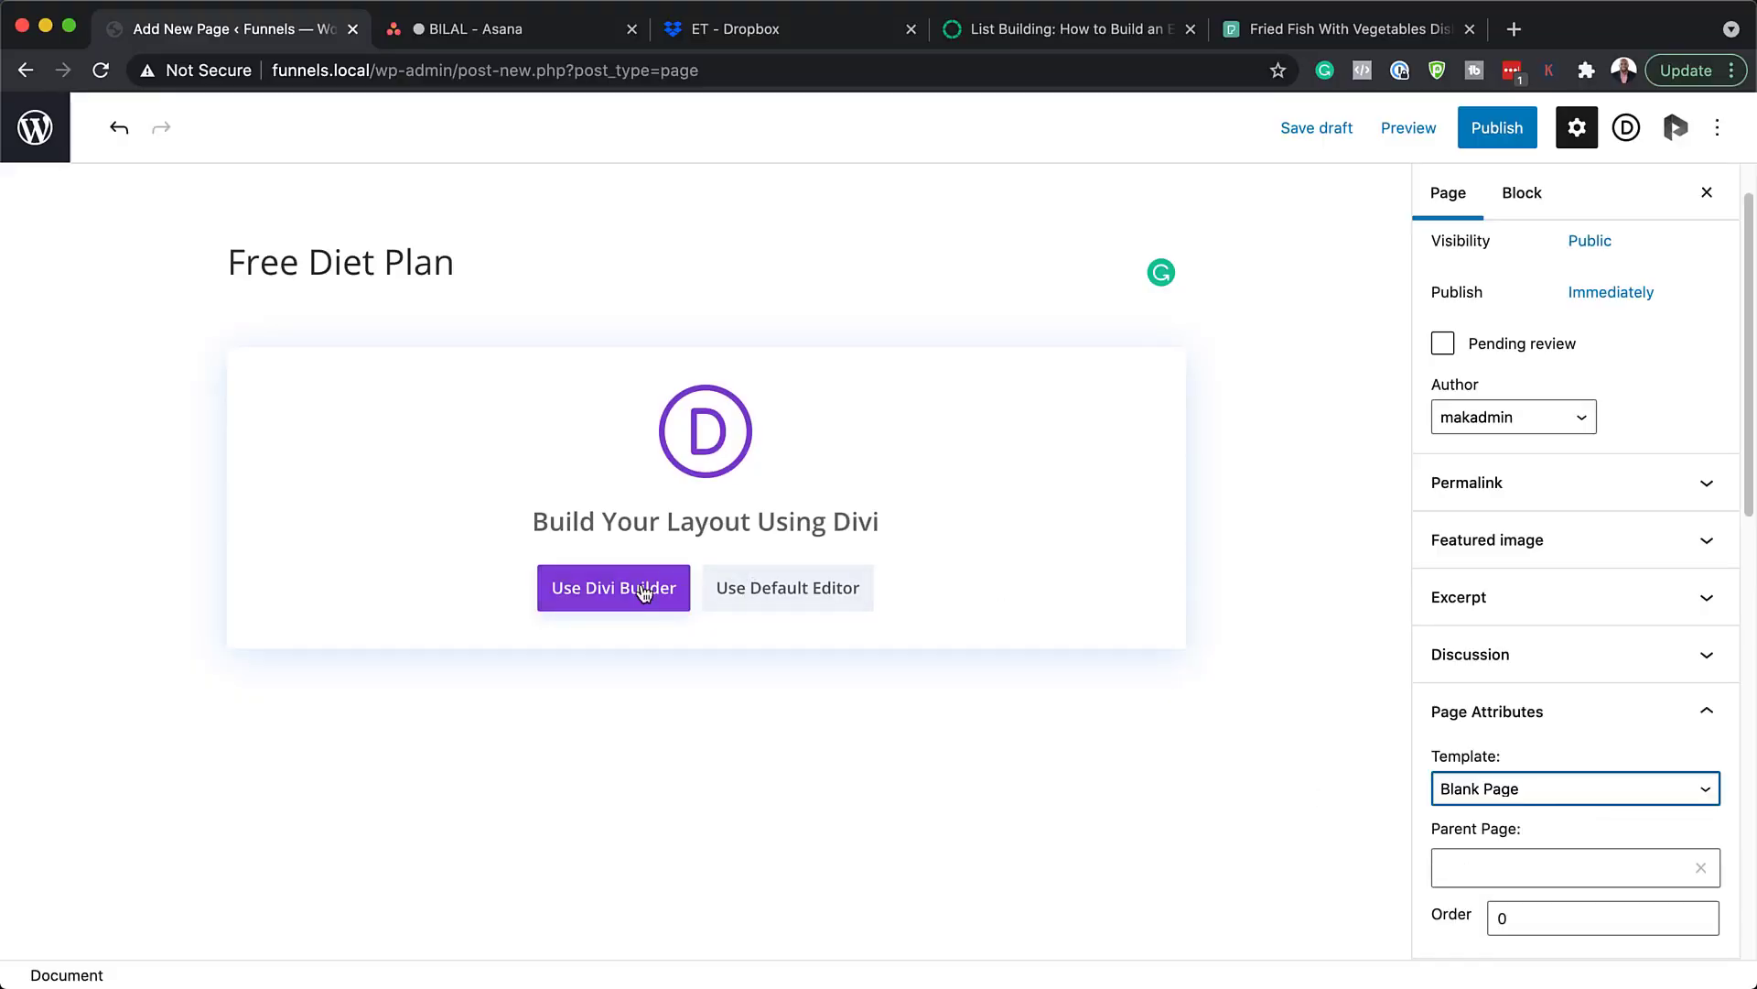
- Open the page in the Divi Builder and insert a single-column row containing a Text module
click(631, 593)
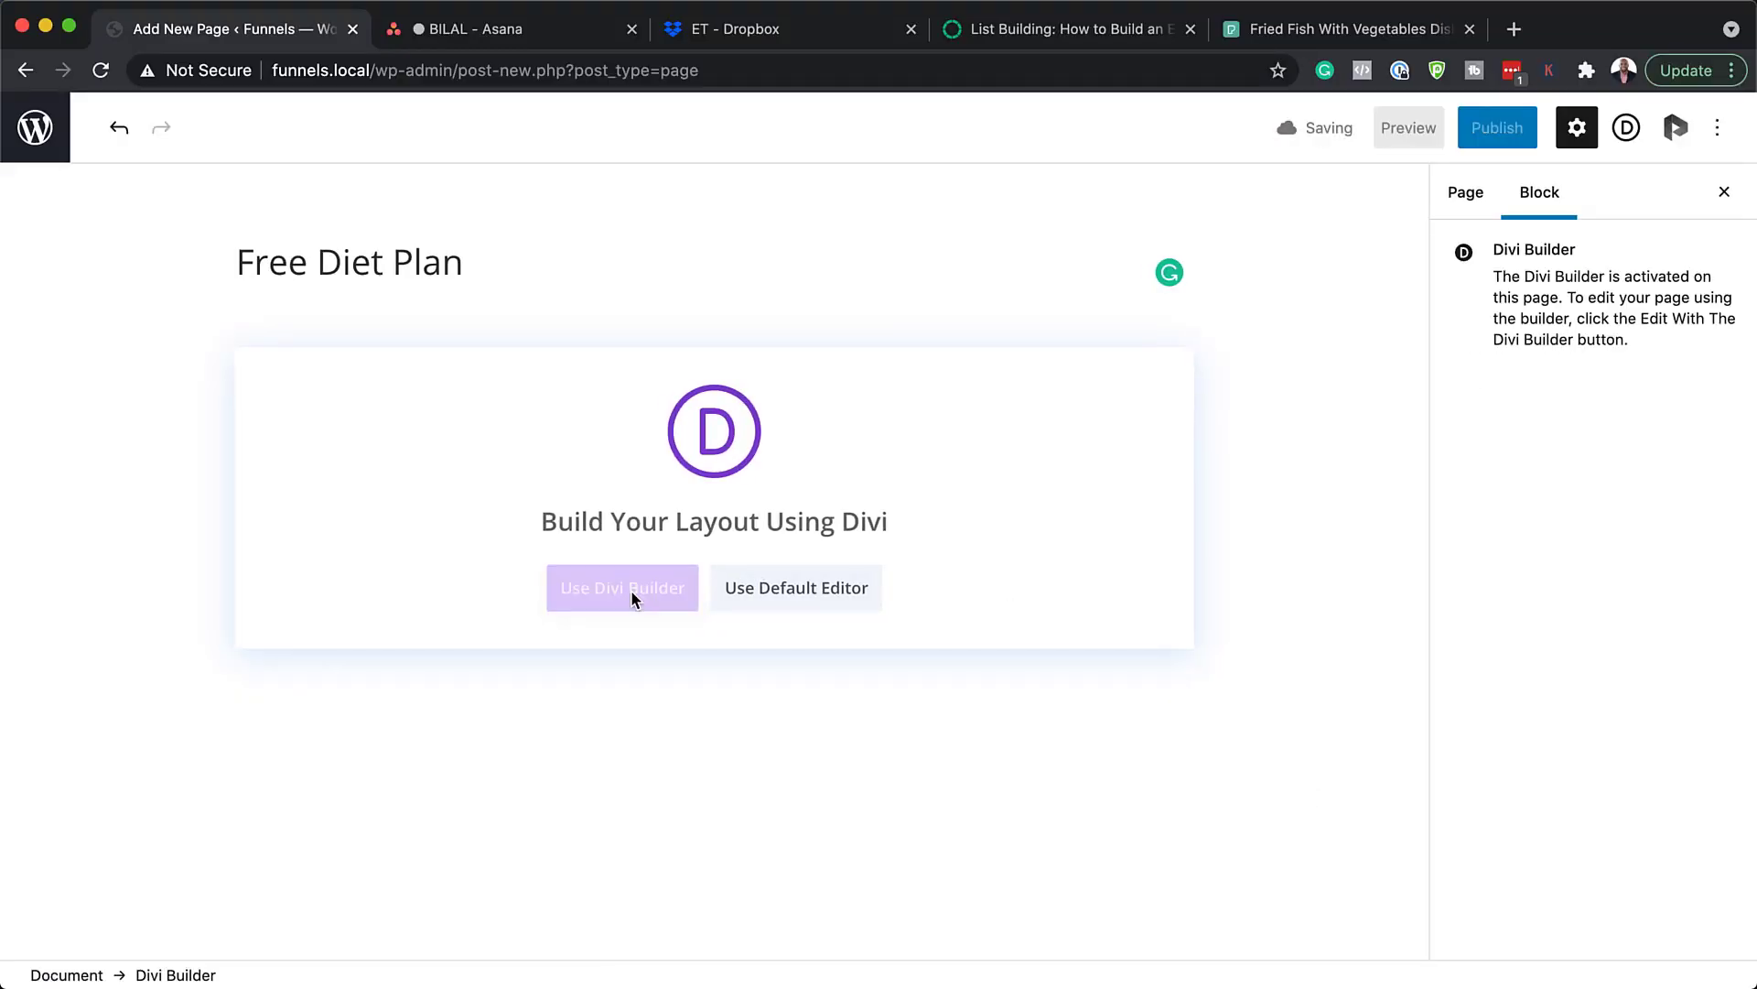
click(536, 586)
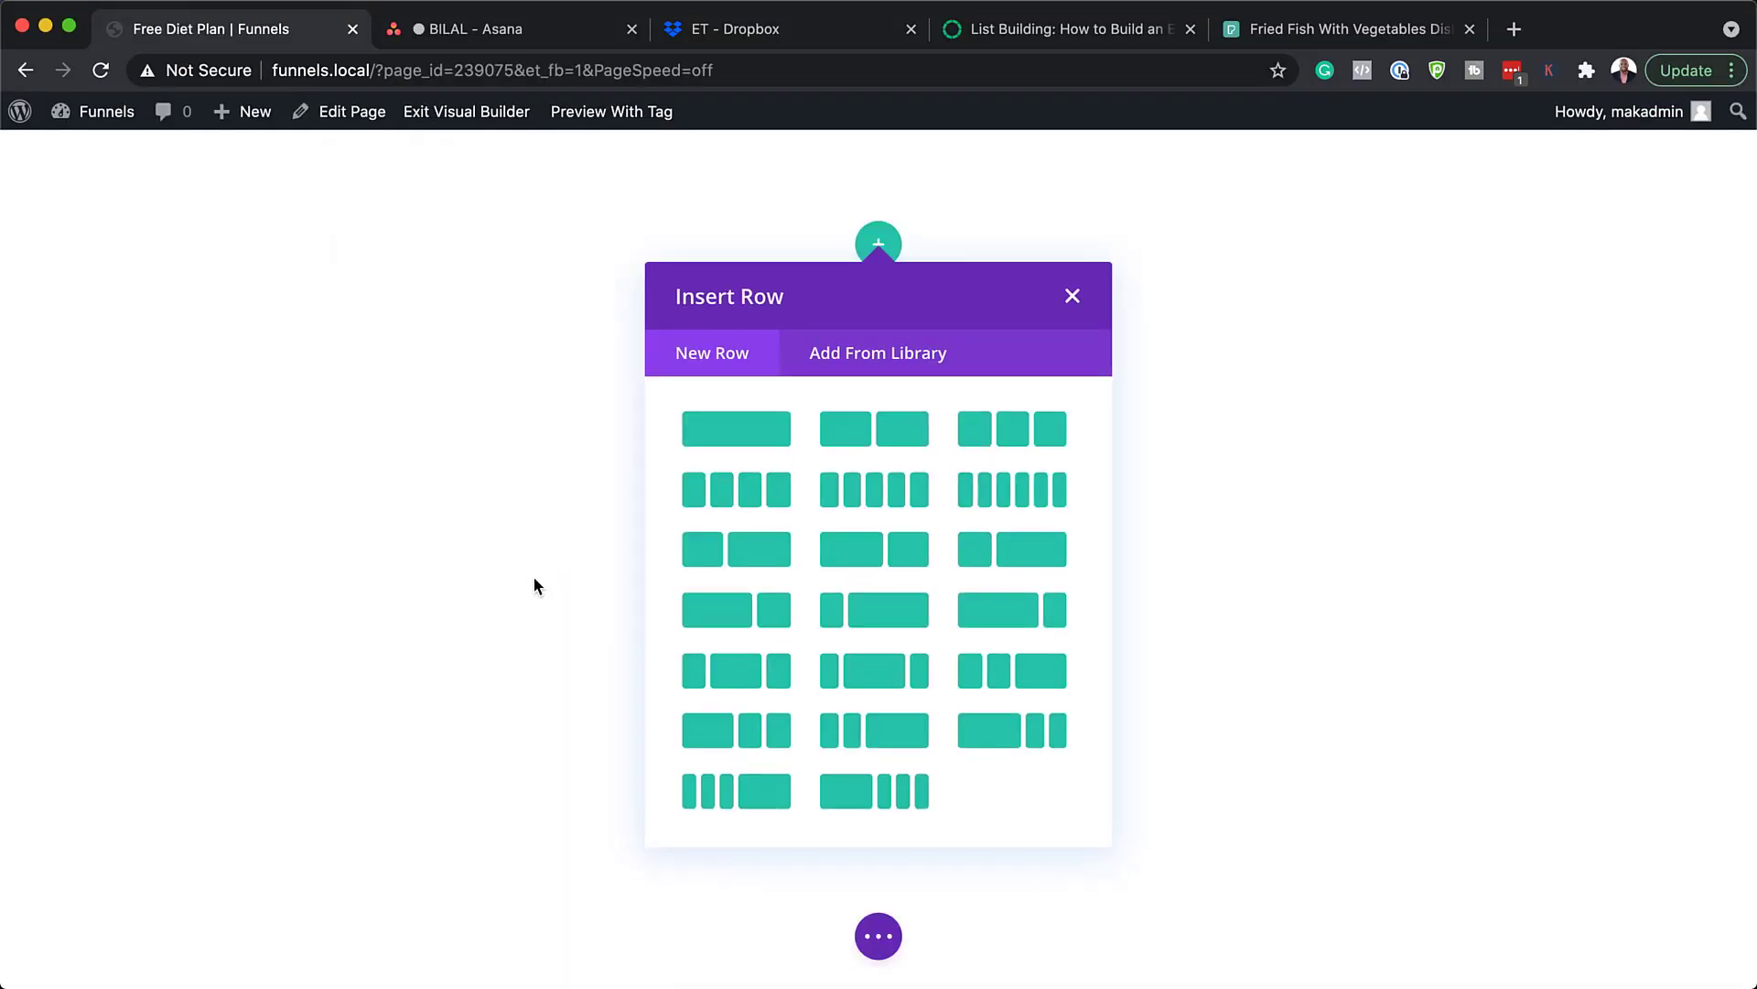
click(733, 428)
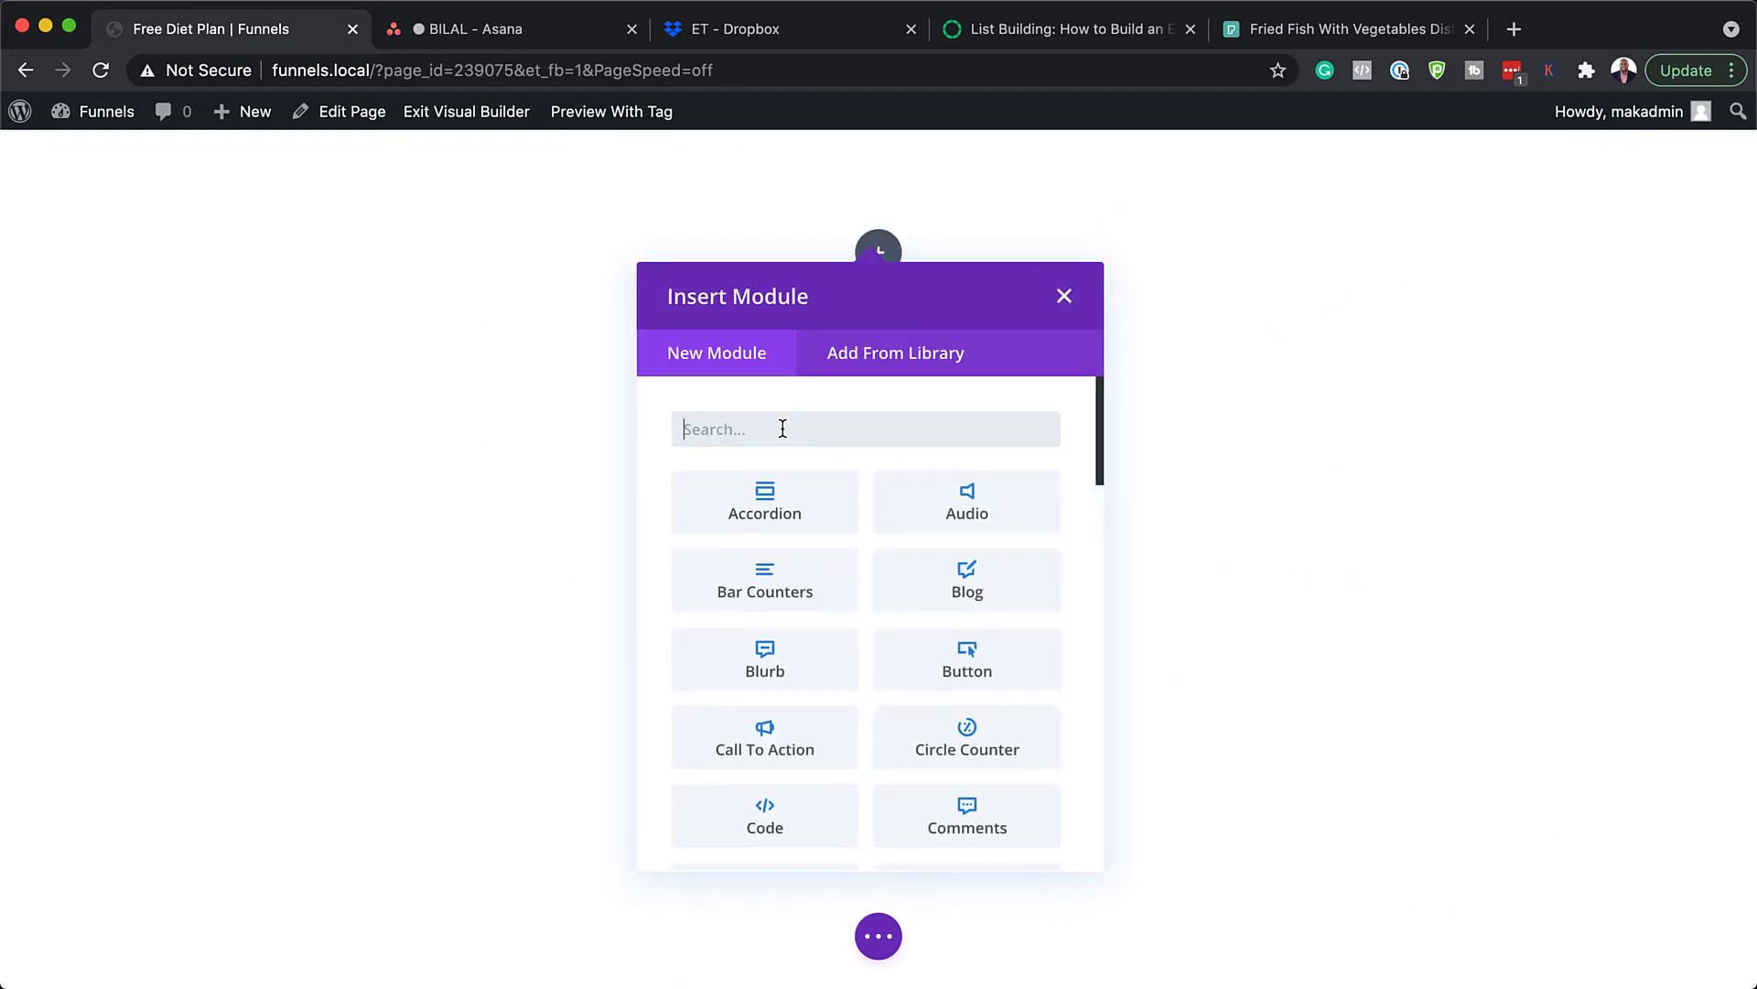
text(tex)
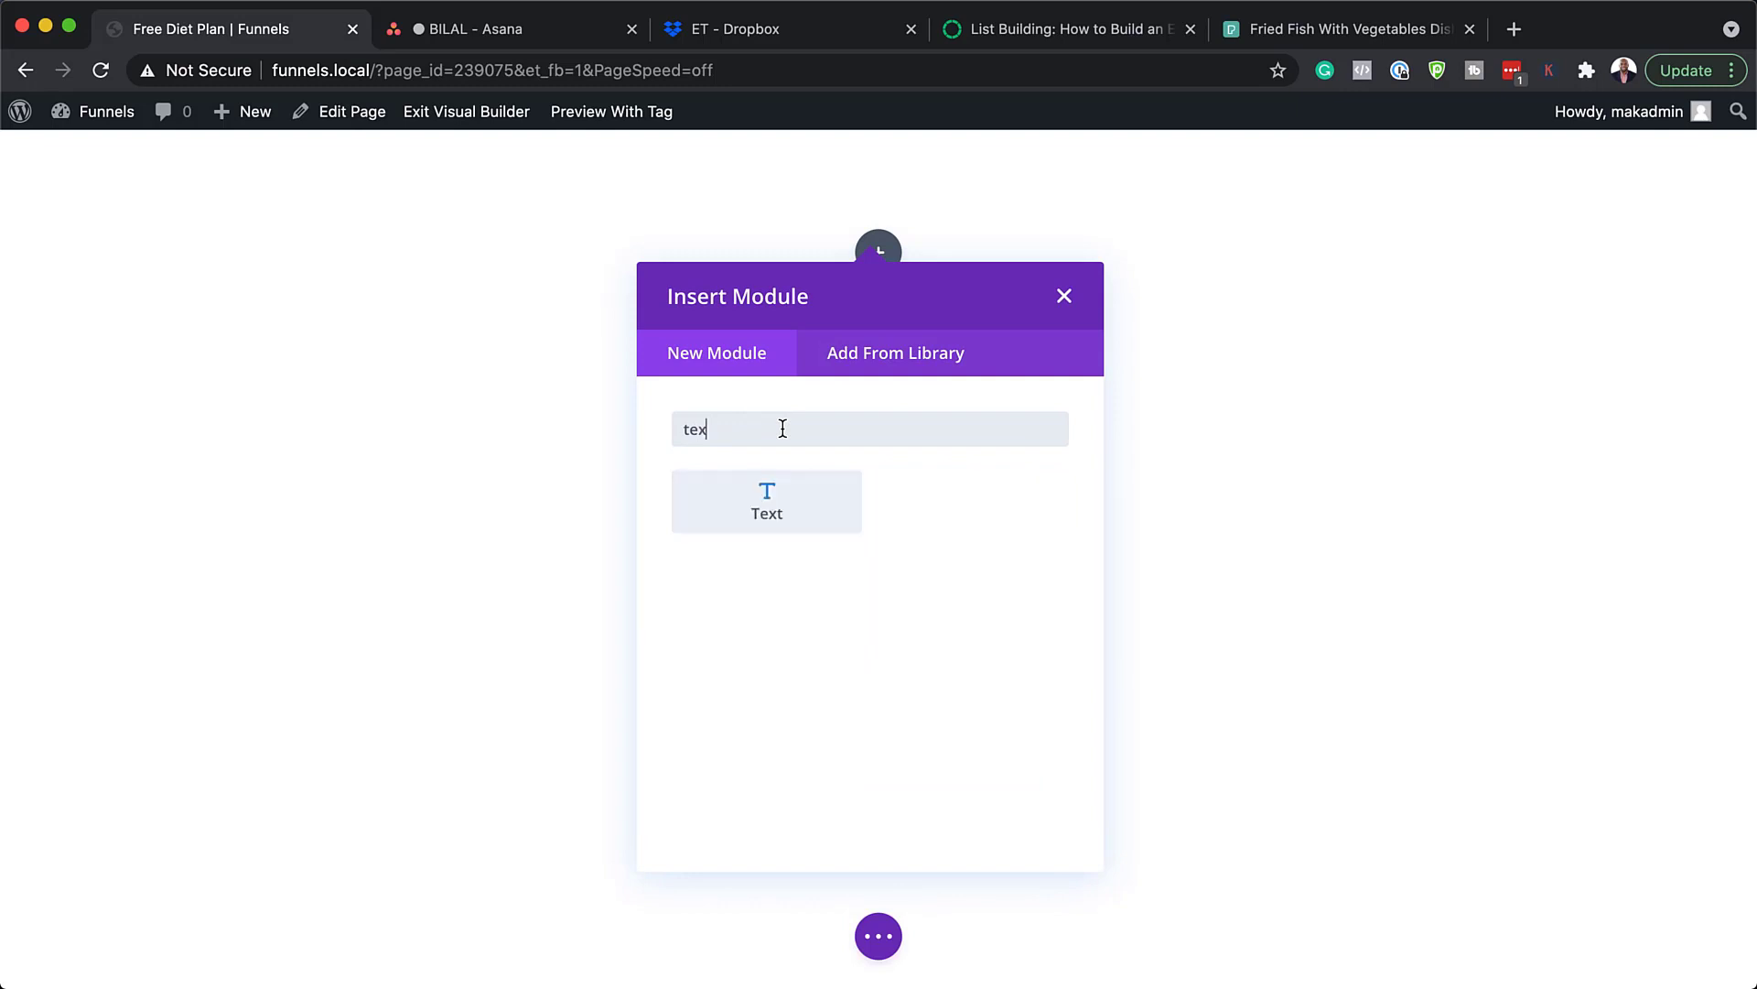
click(776, 520)
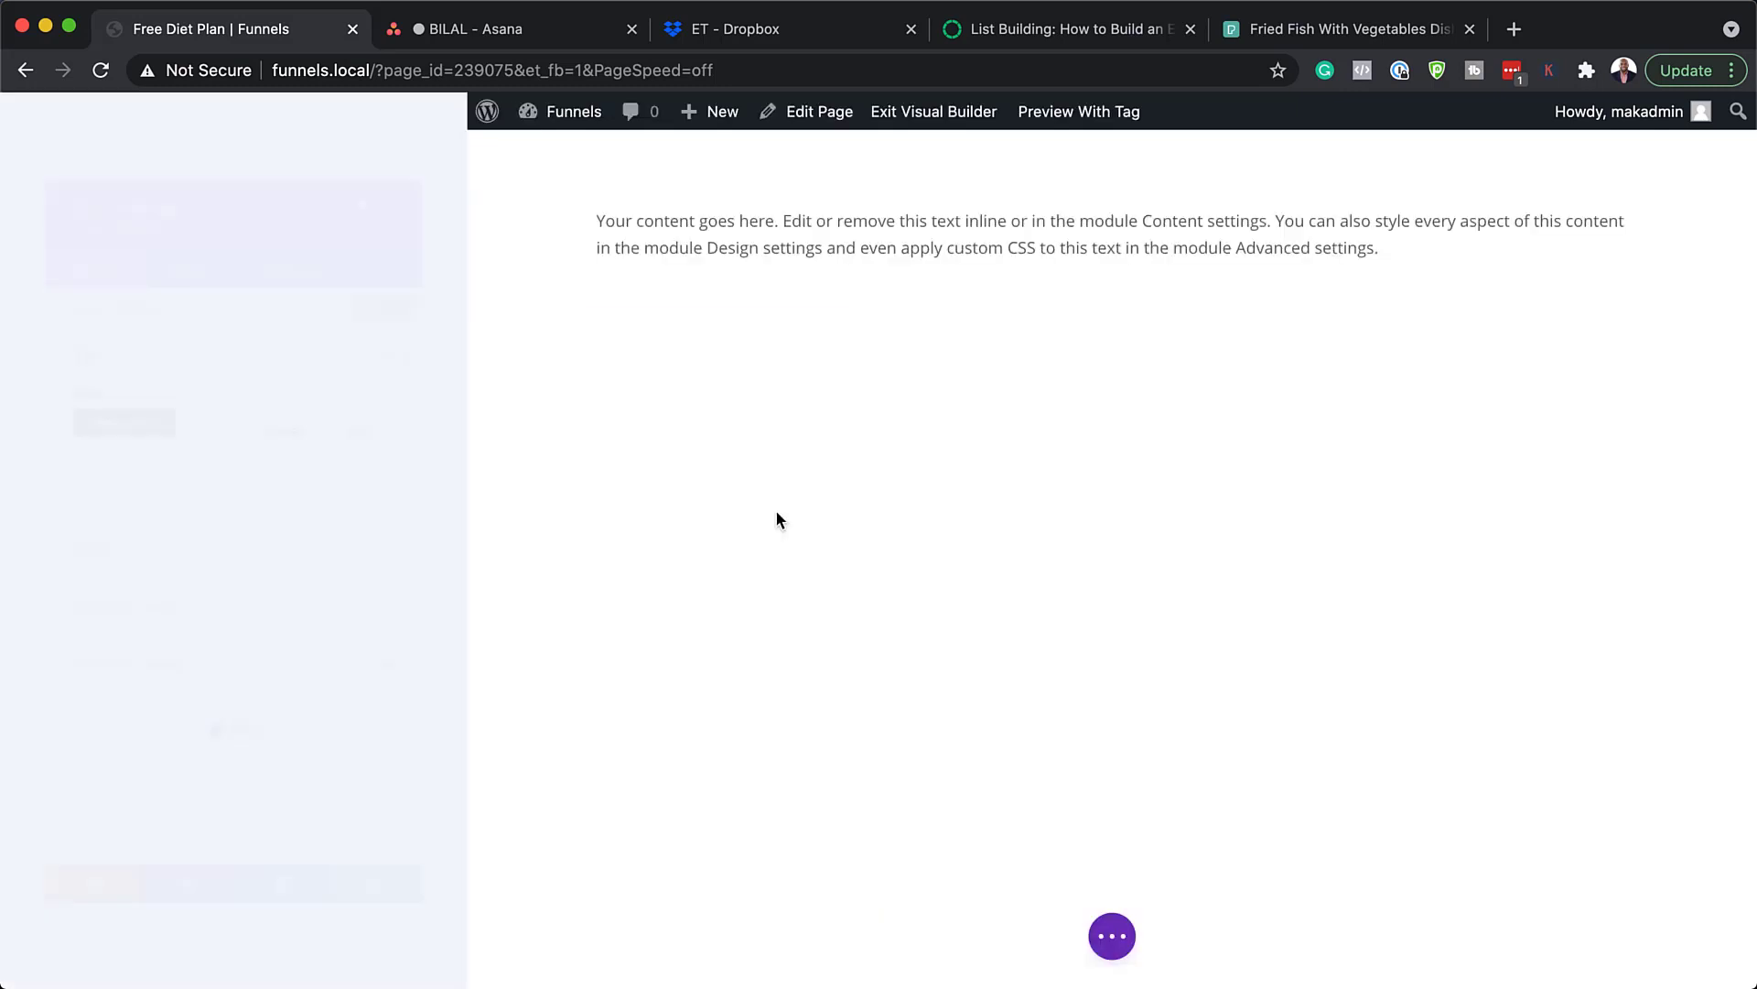
- Replace the placeholder text with "MY EXACT DIET PLAN WHICH HELPED ME LOSE WEIGHT IN 30 DAYS" and format it as a centred Heading 2
drag(316, 702, 2, 554)
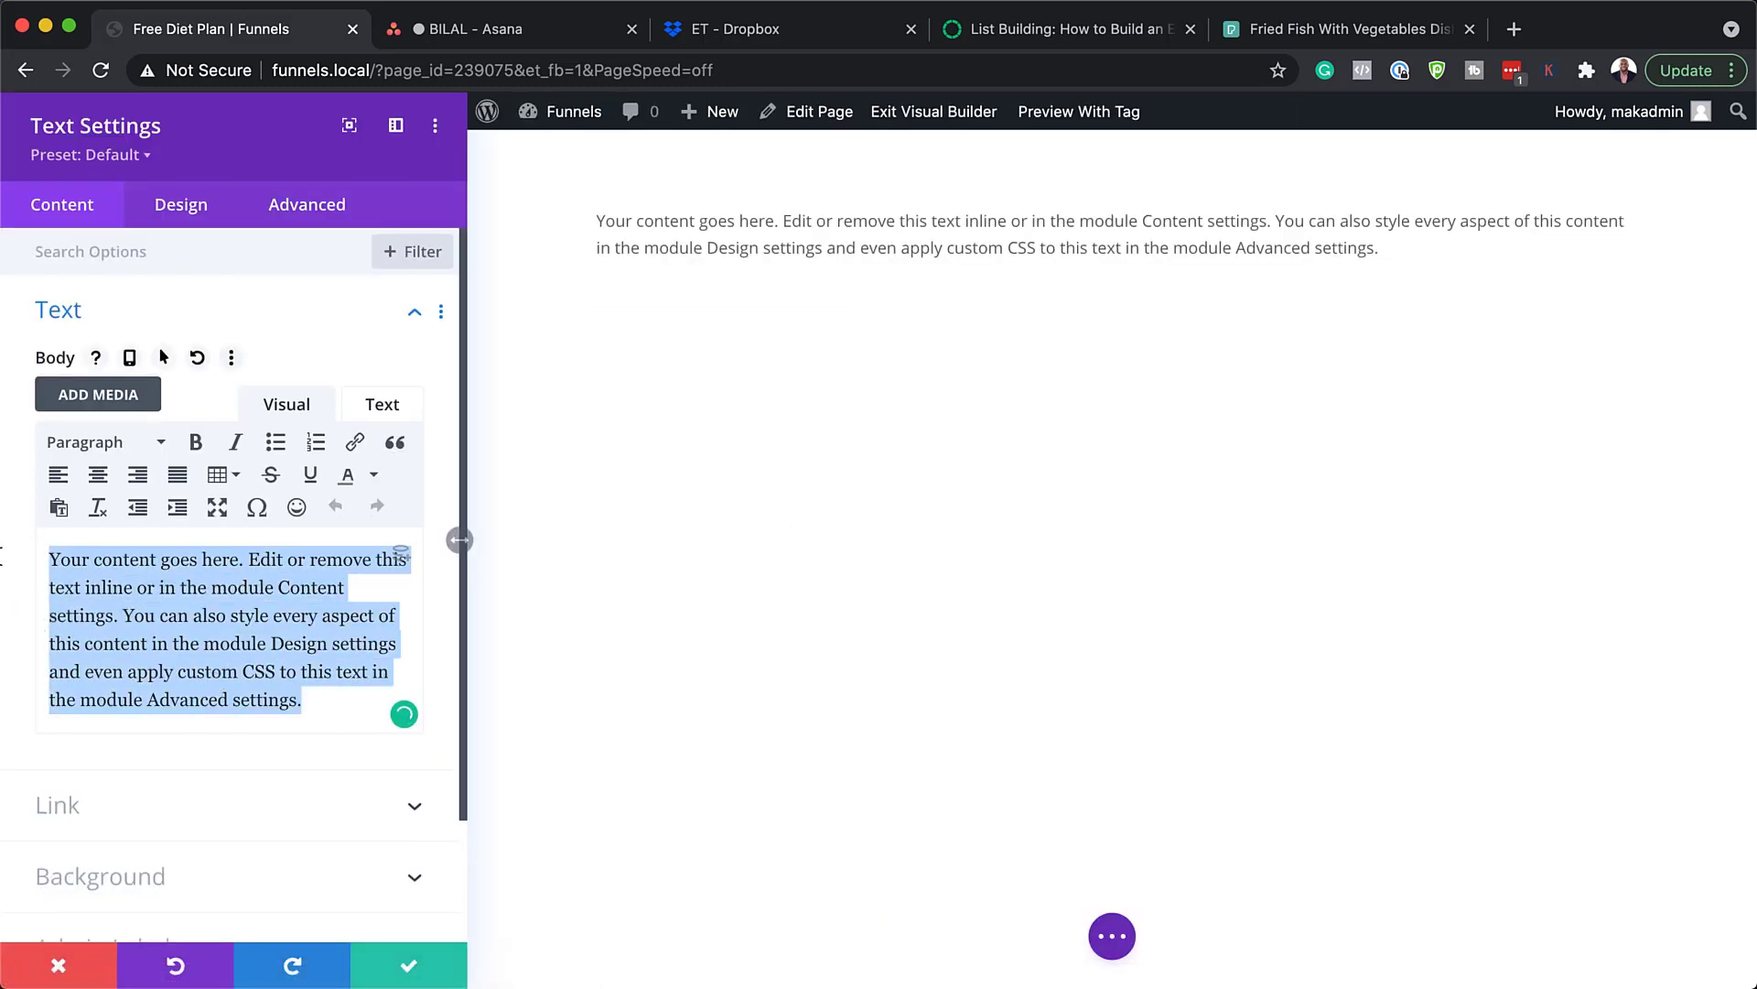
text(MY EXACT DIET PLAN WHICH HELPED ME LOSE WEIGHT IN 30 DAYS)
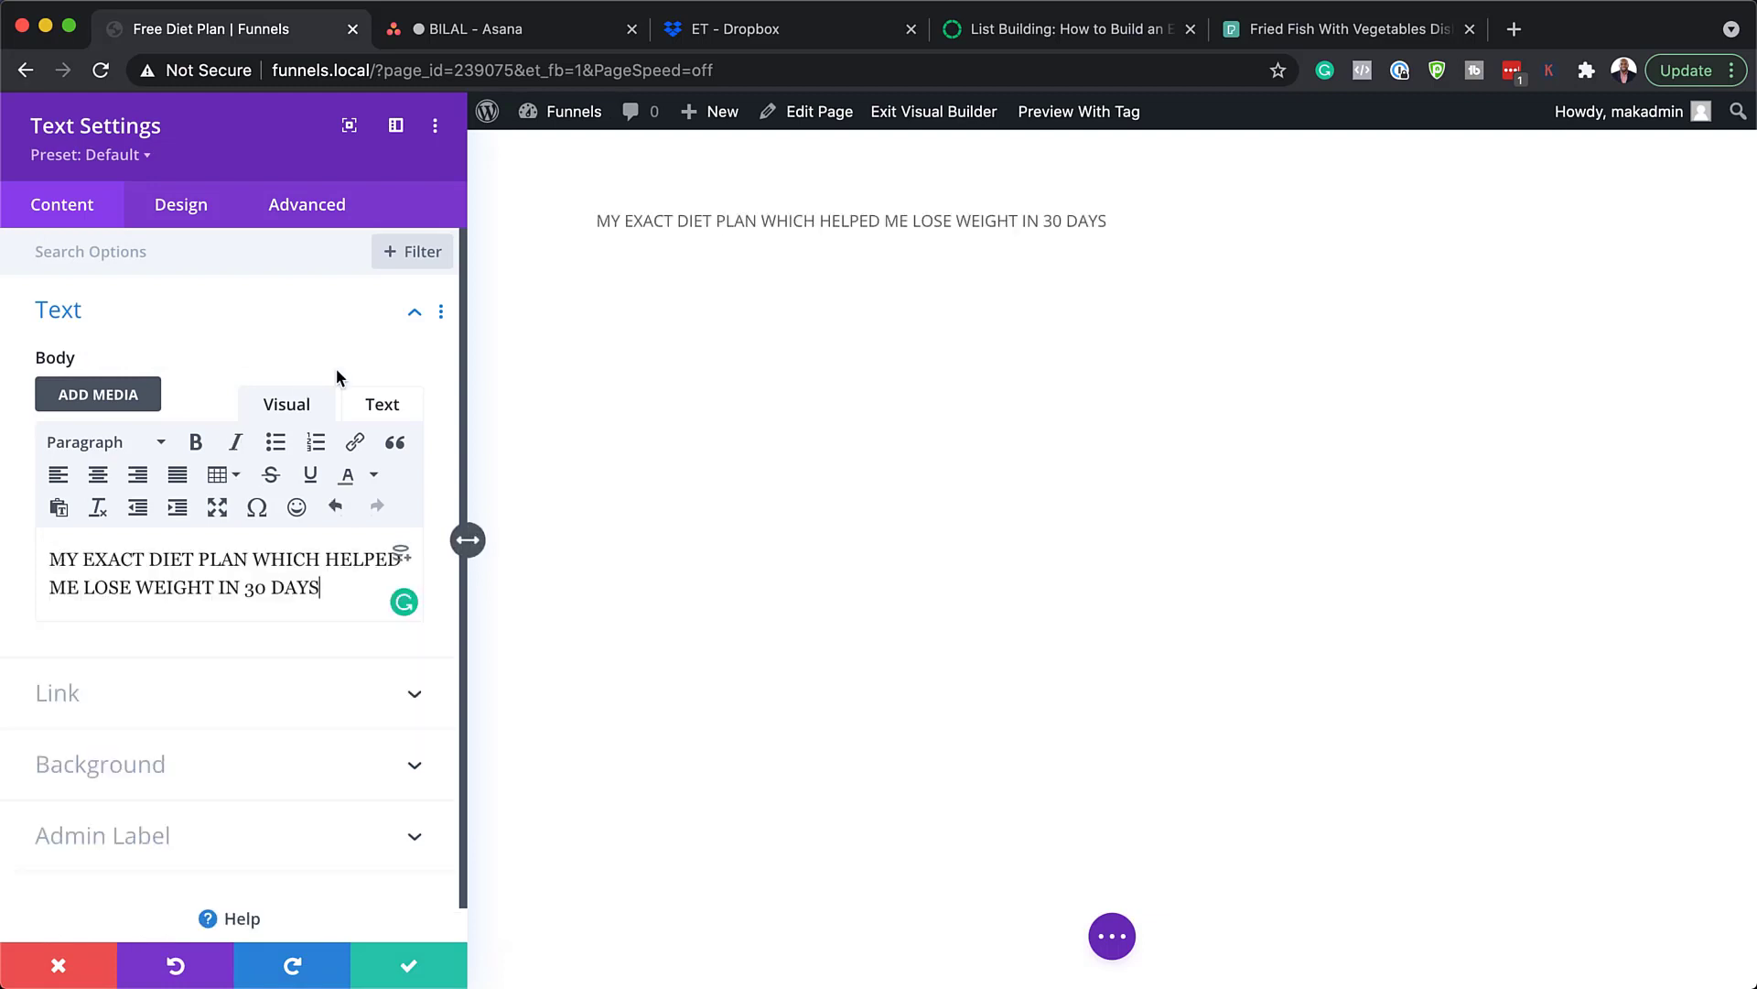
drag(327, 588, 124, 547)
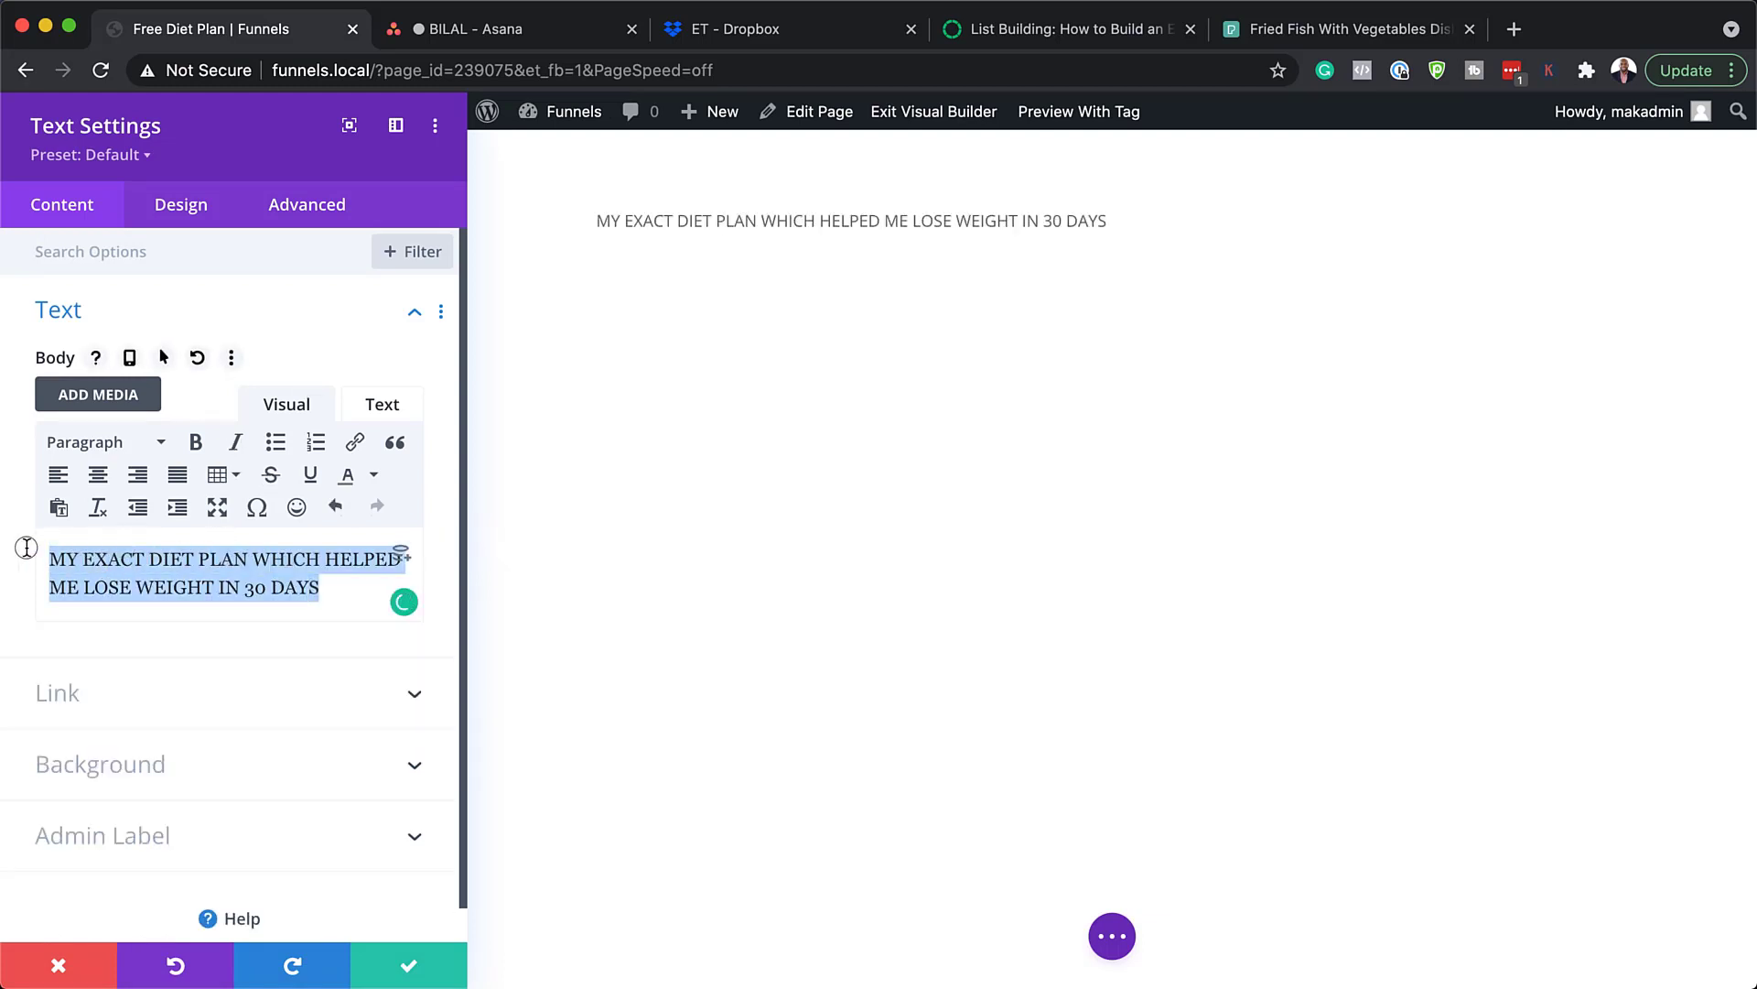
click(138, 443)
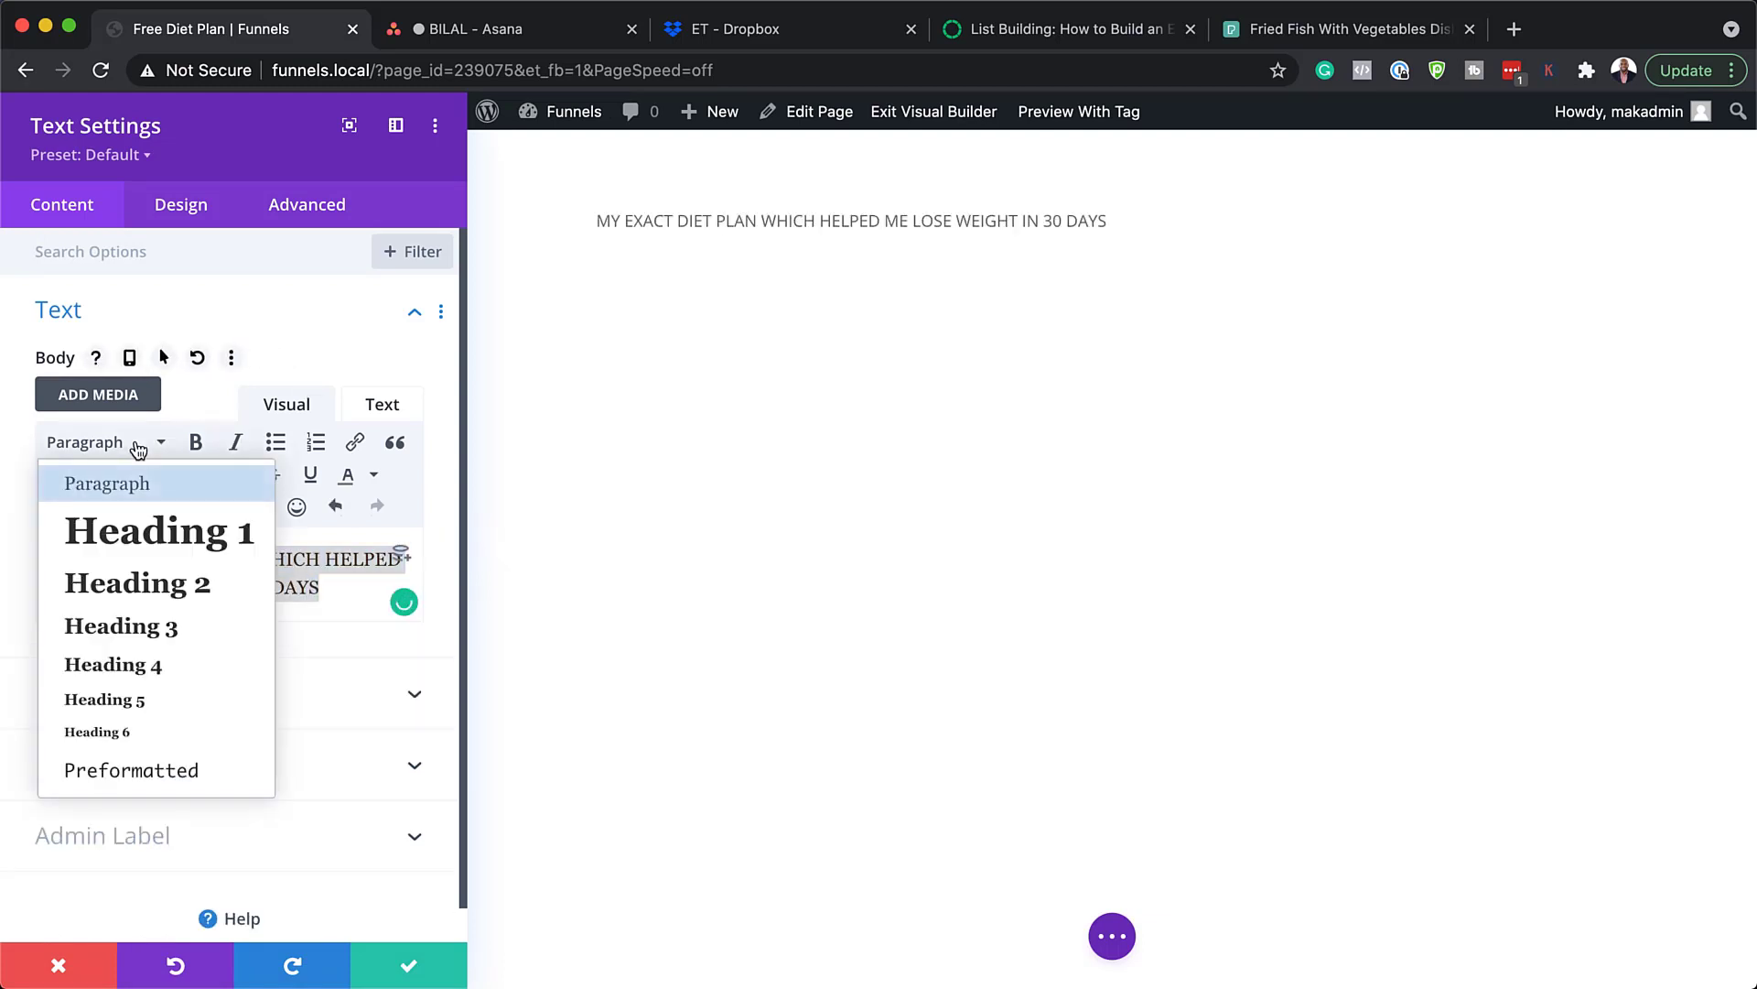
click(116, 581)
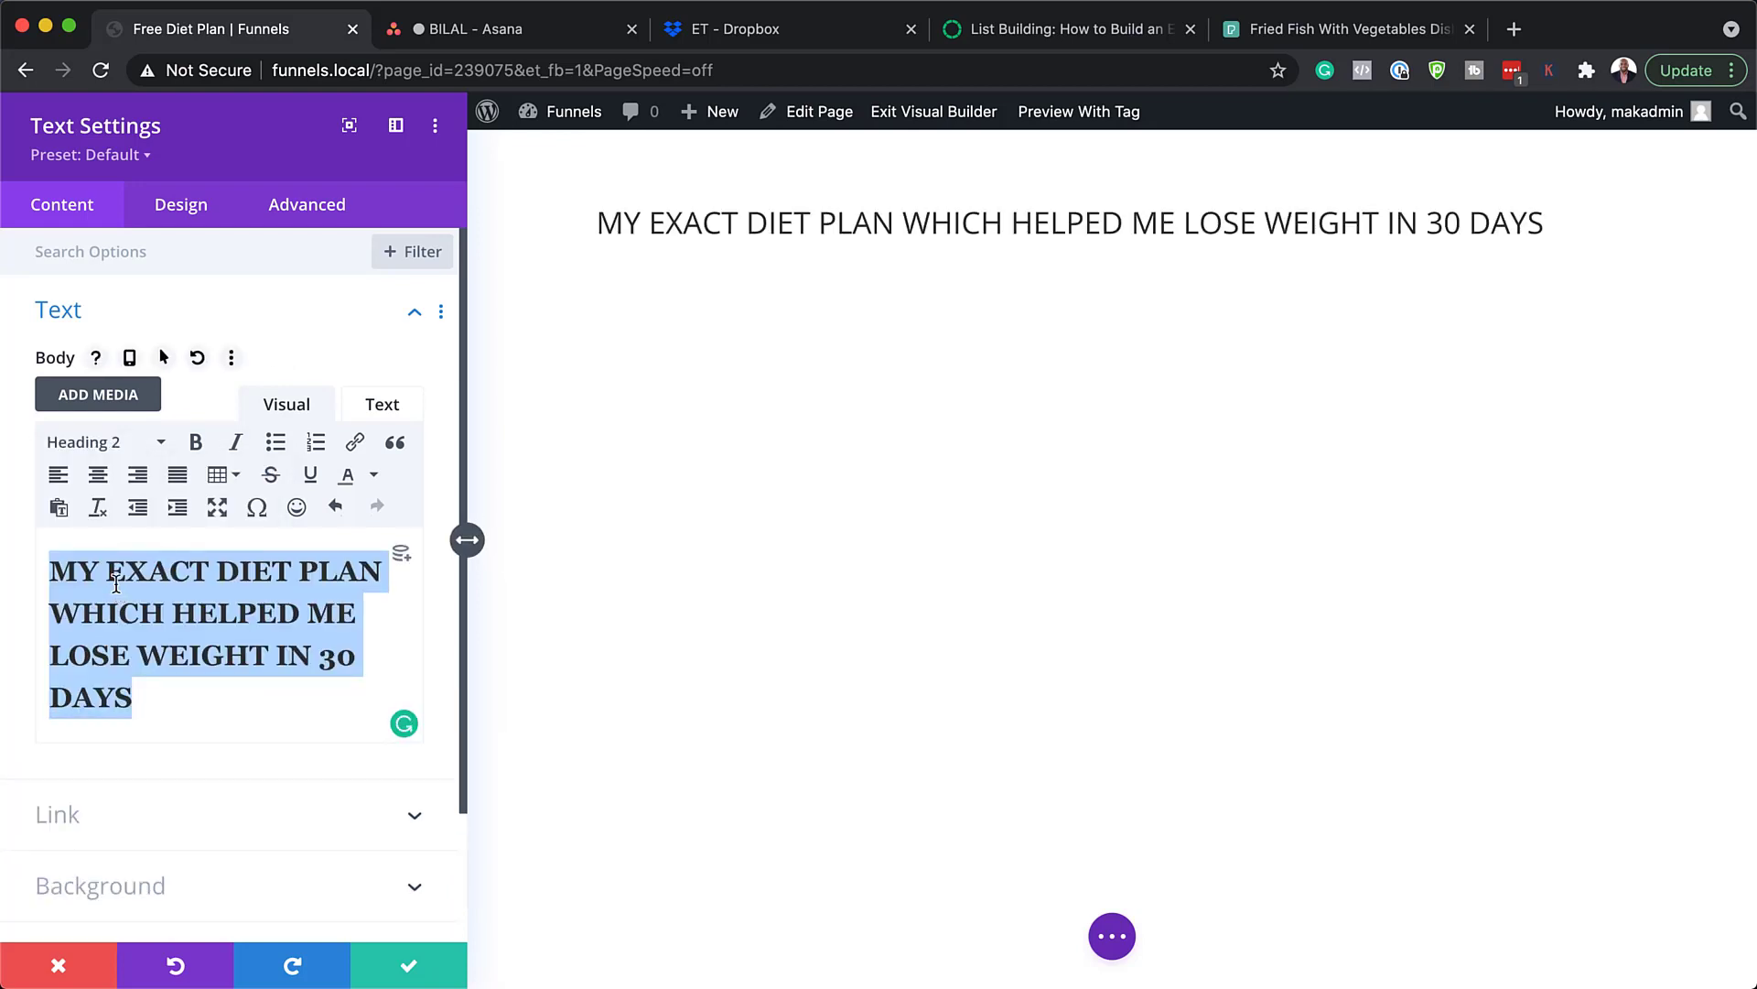
click(100, 476)
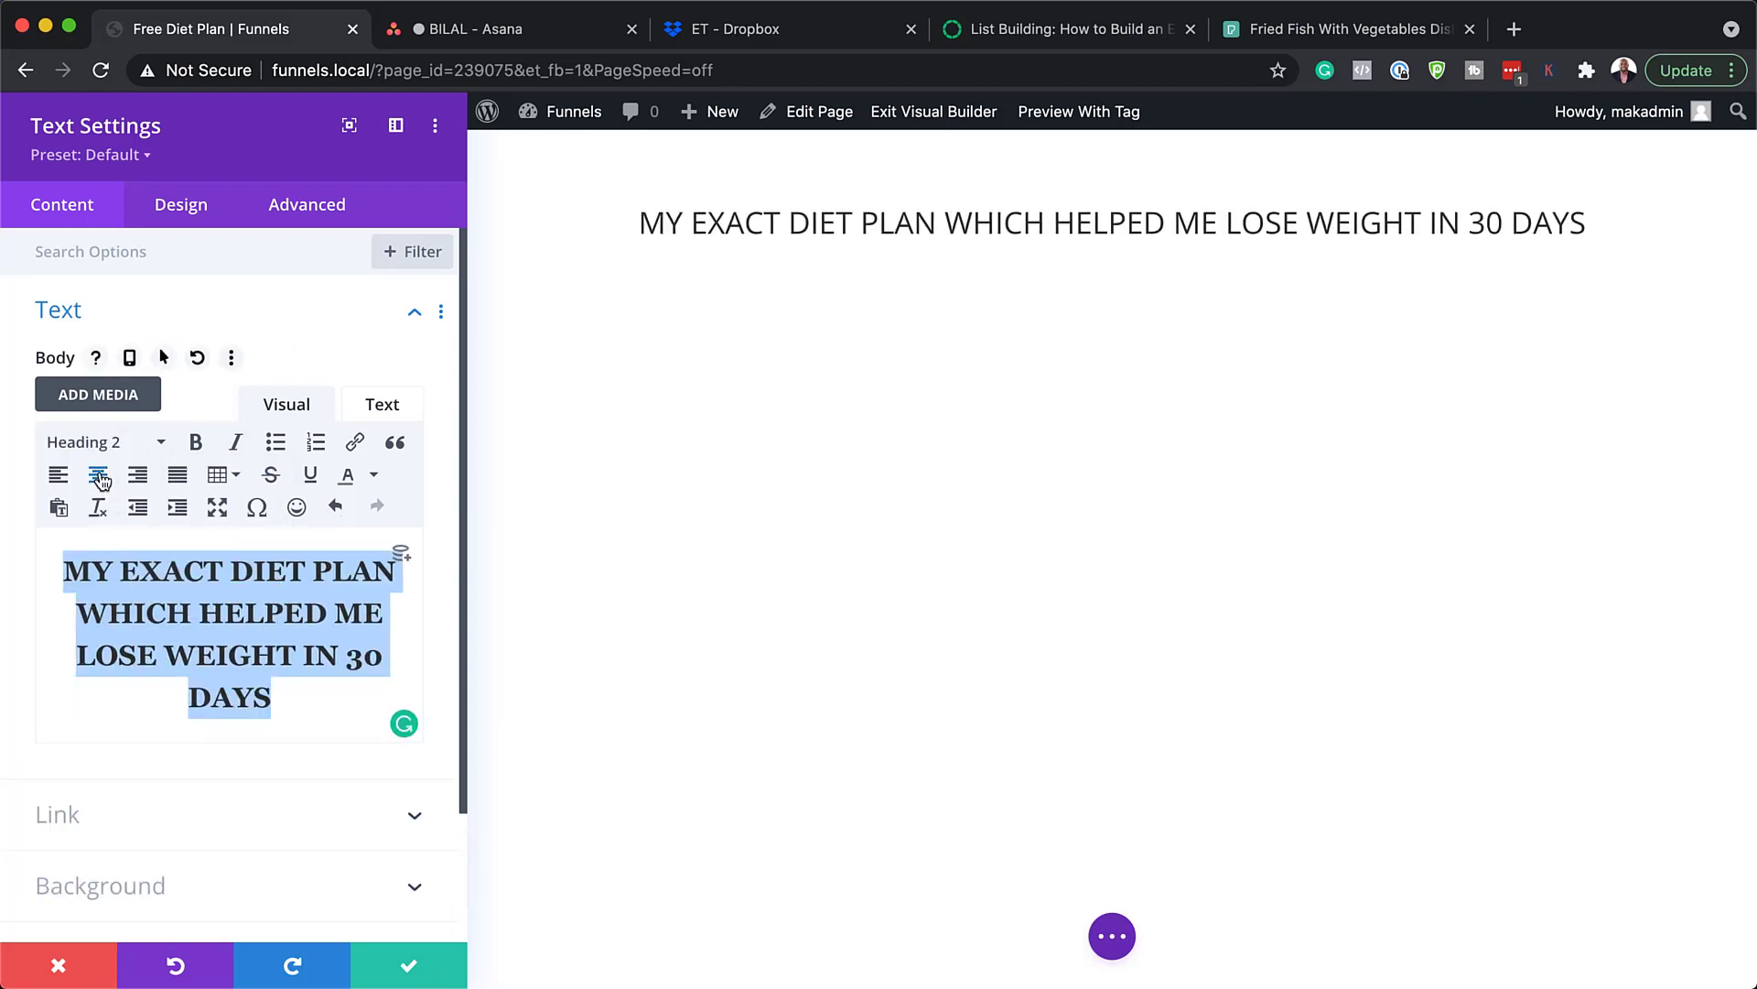
- Set the Heading 2 font of the text module to Poppins with a Bold weight
click(202, 214)
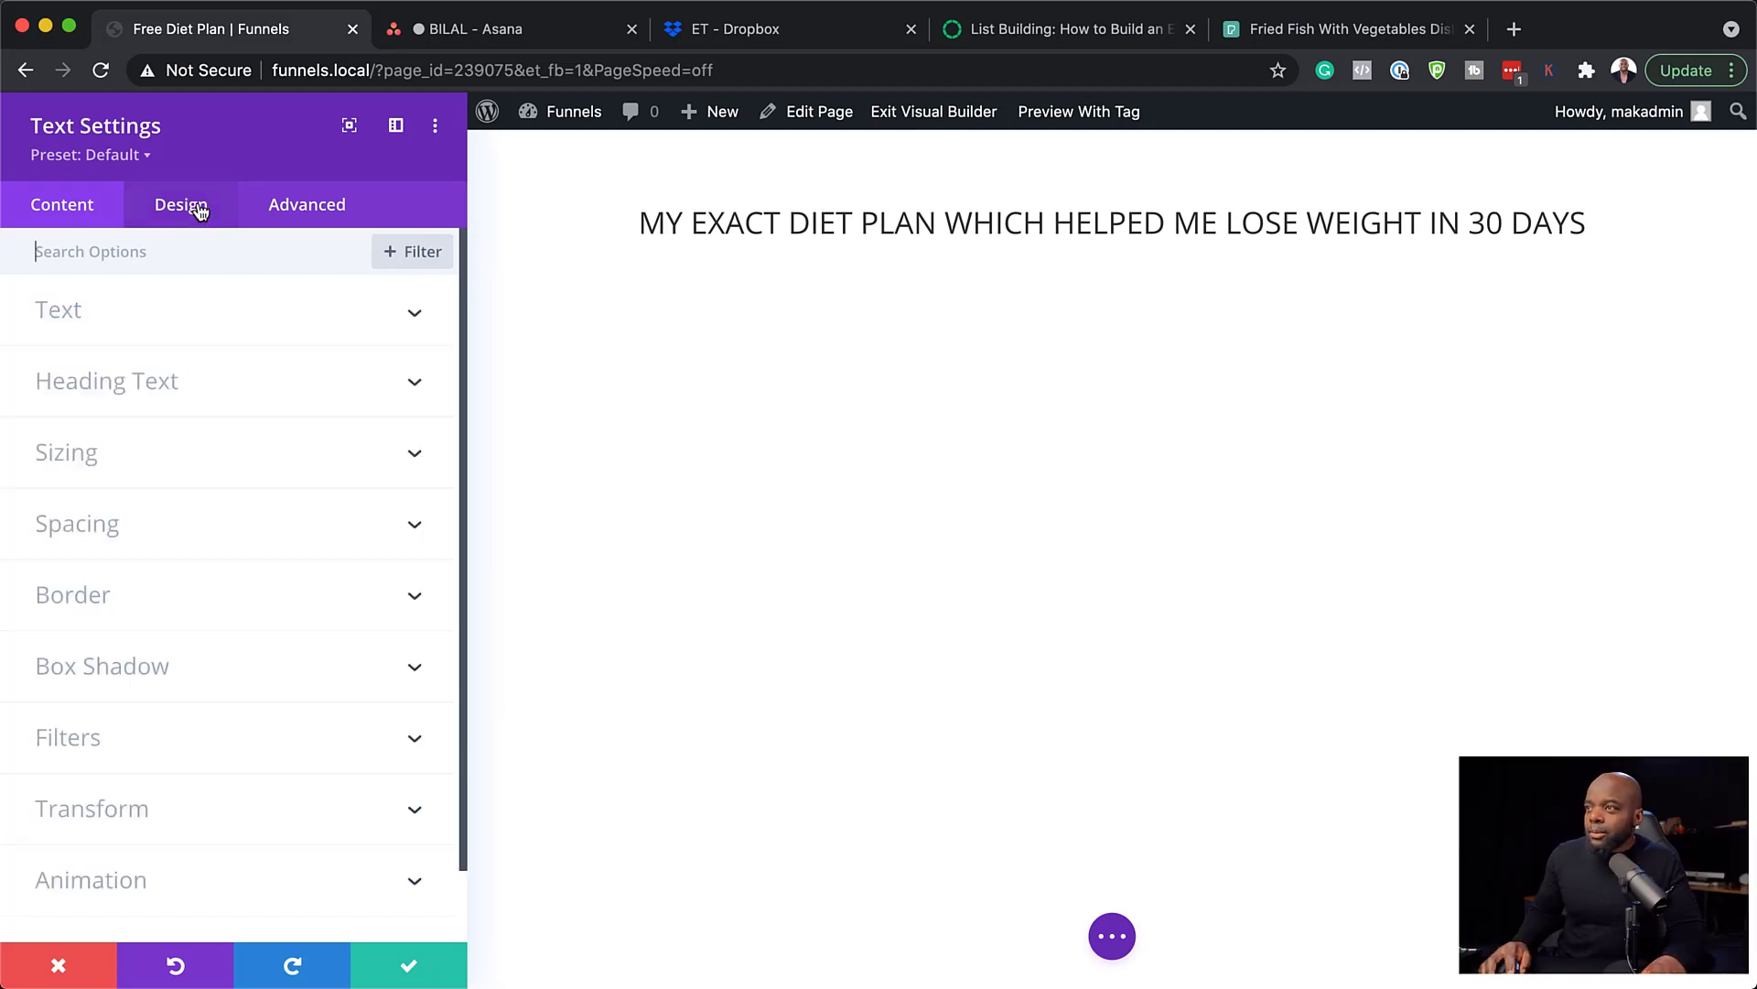
click(125, 377)
click(138, 330)
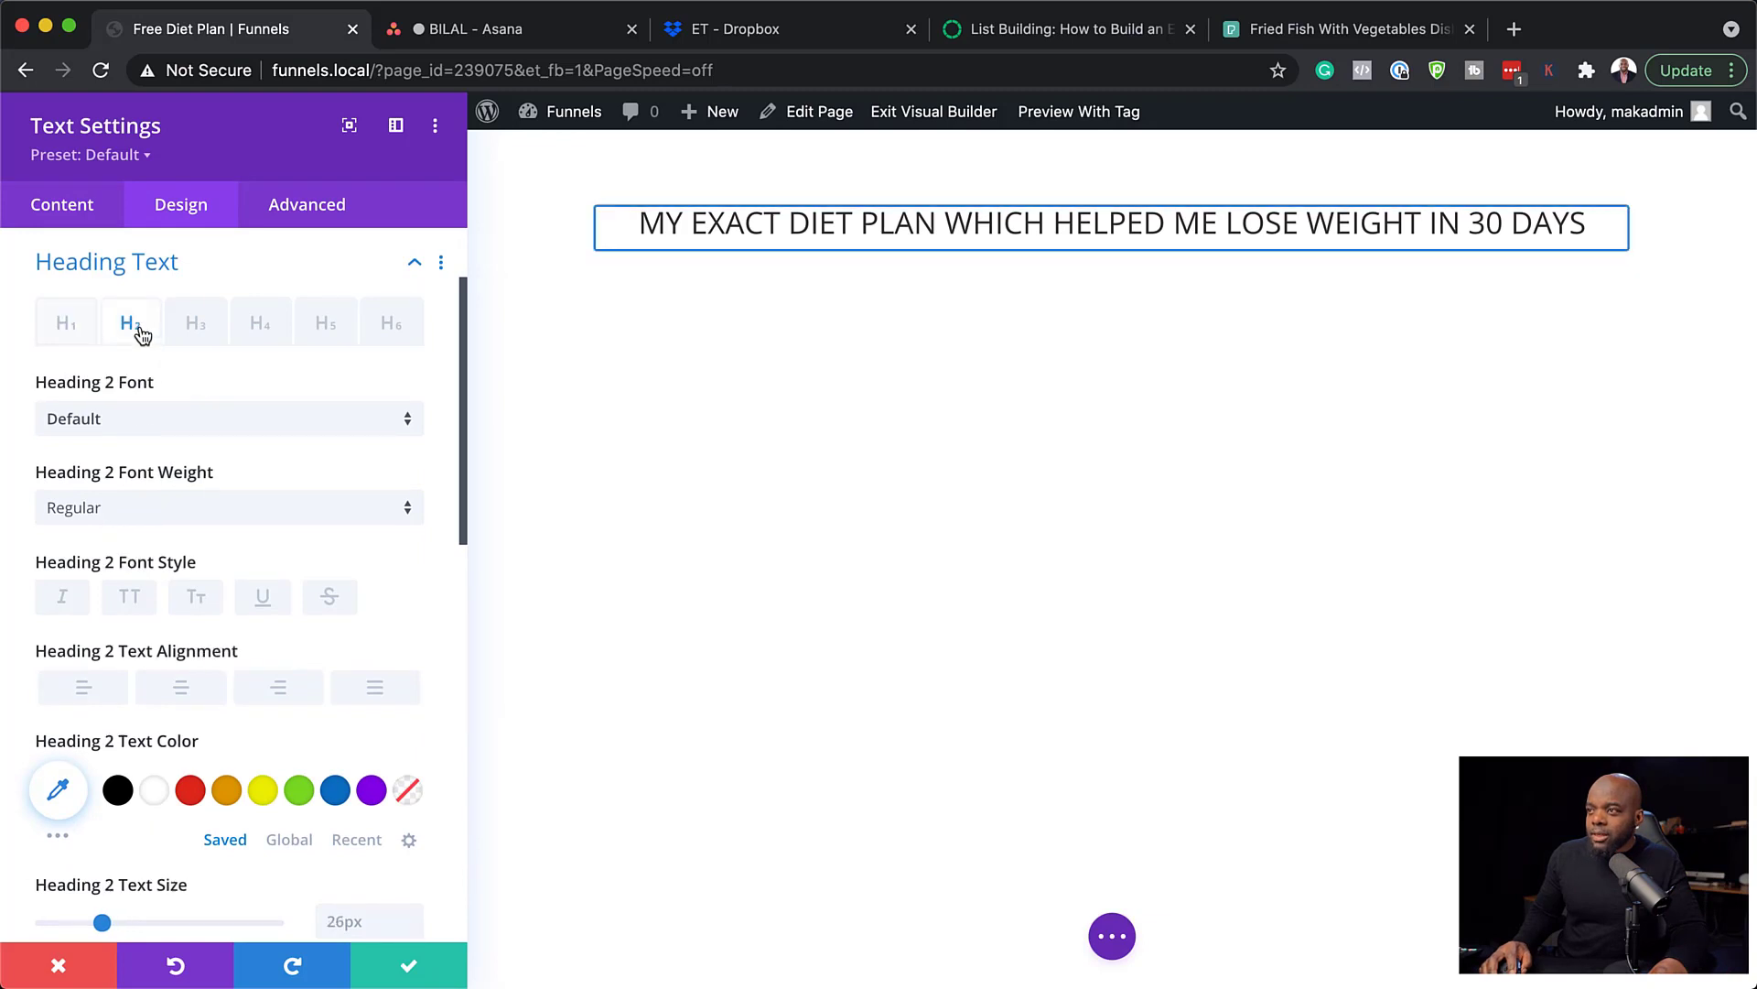
click(123, 428)
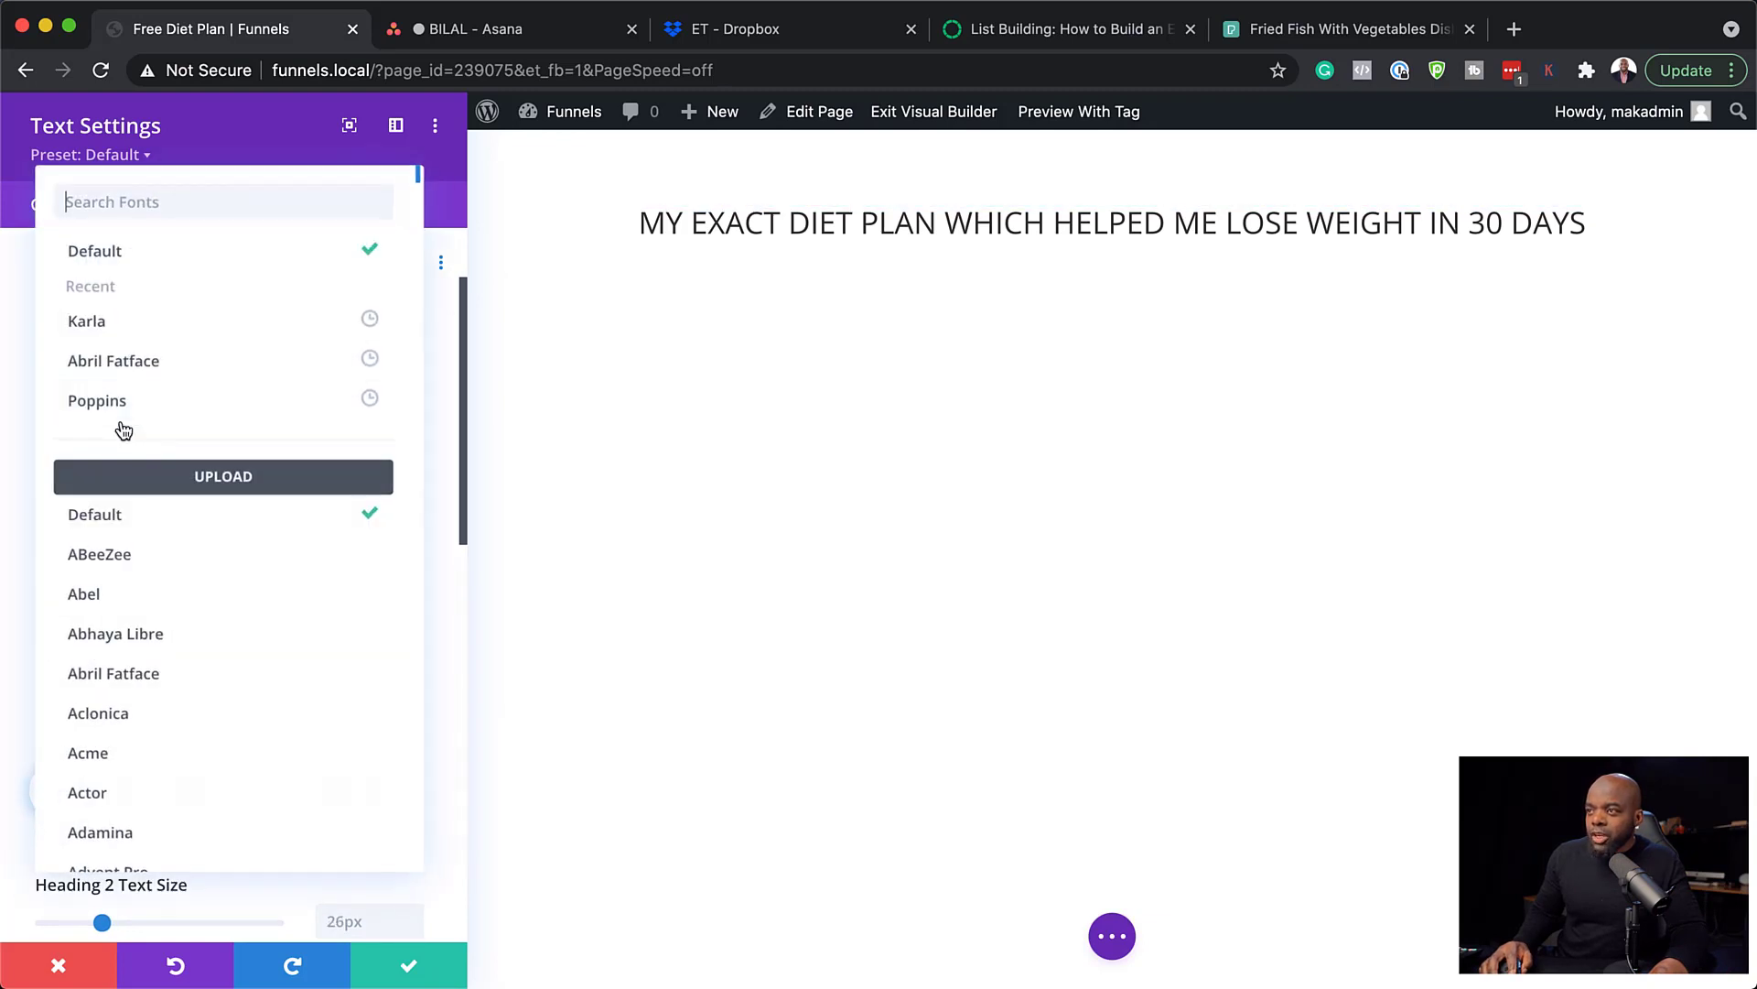
click(130, 400)
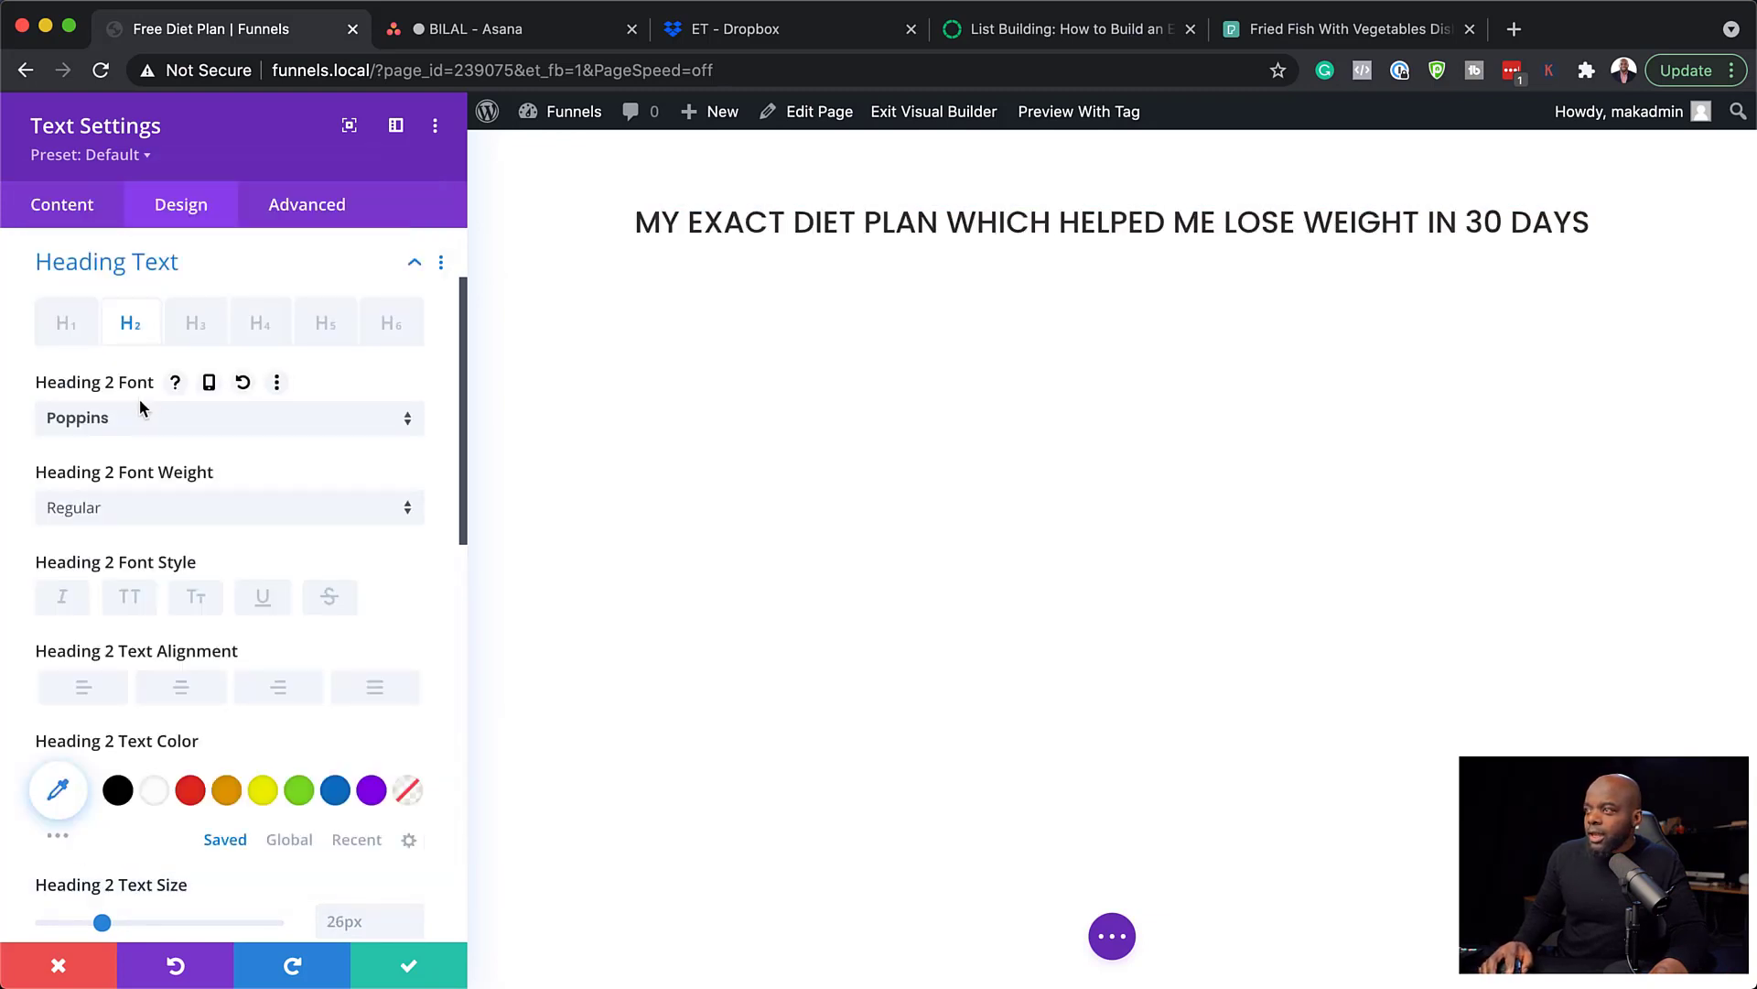
click(159, 513)
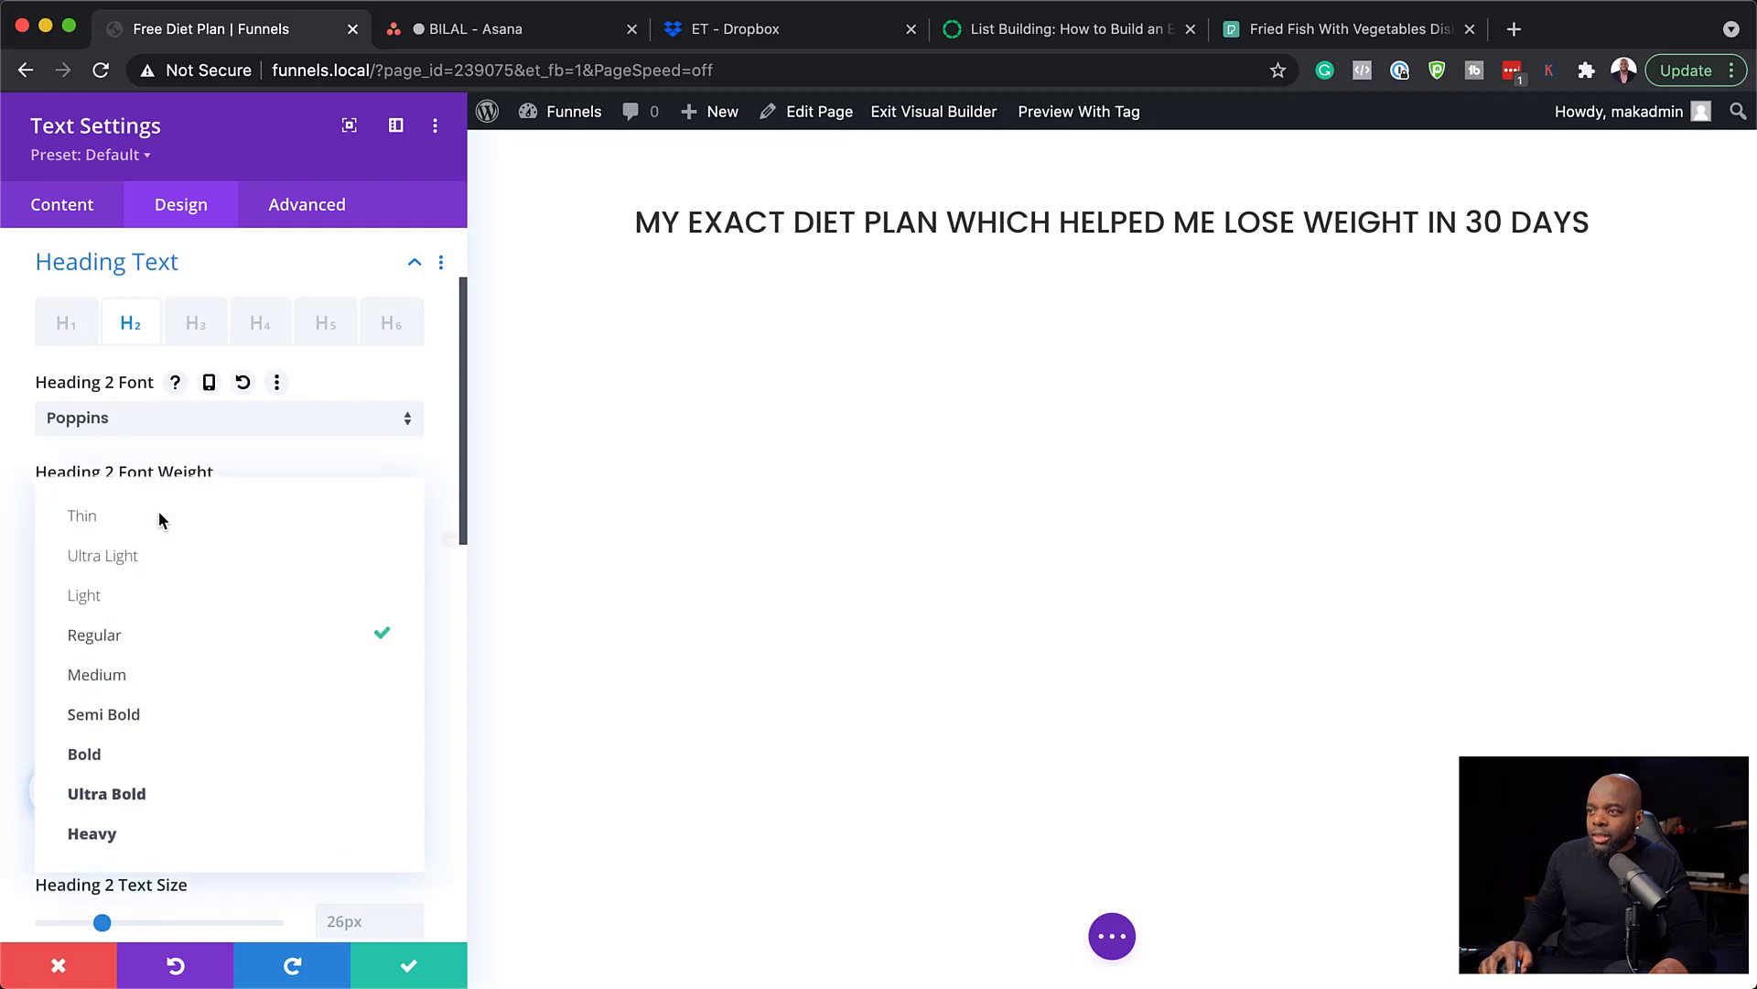
click(183, 750)
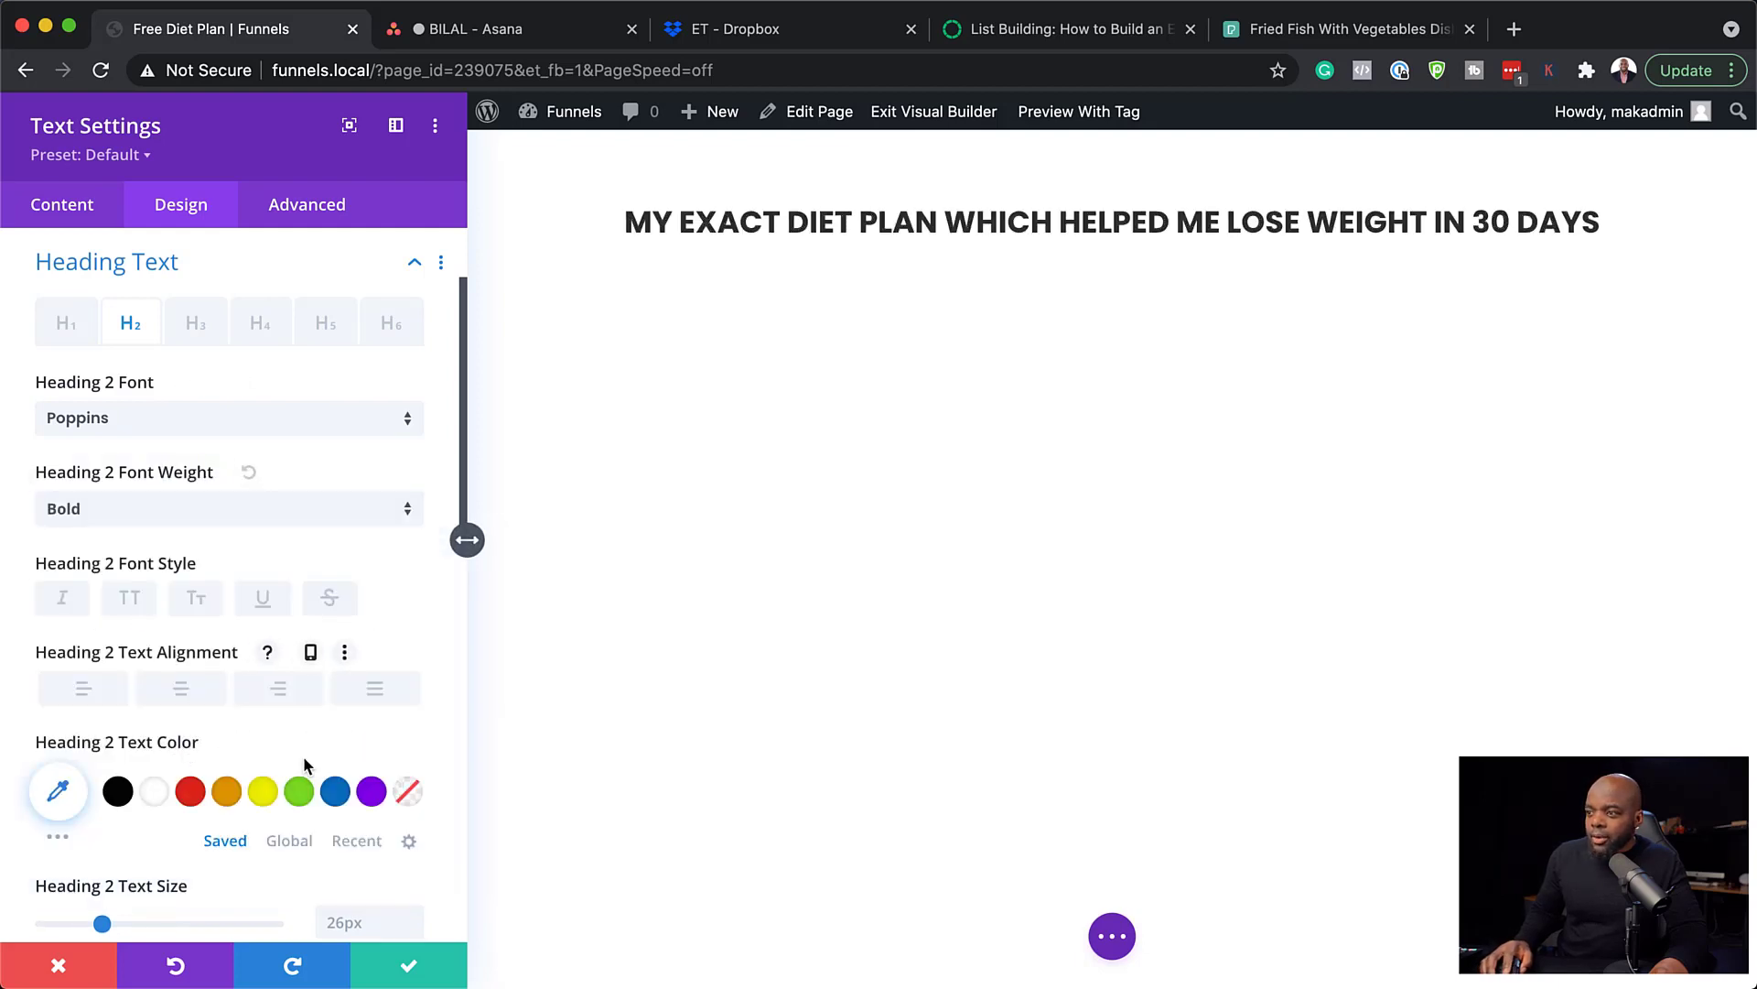
- Set the Heading 2 line height to 1.6em and save the text module's settings
scroll(302, 754, down, 3)
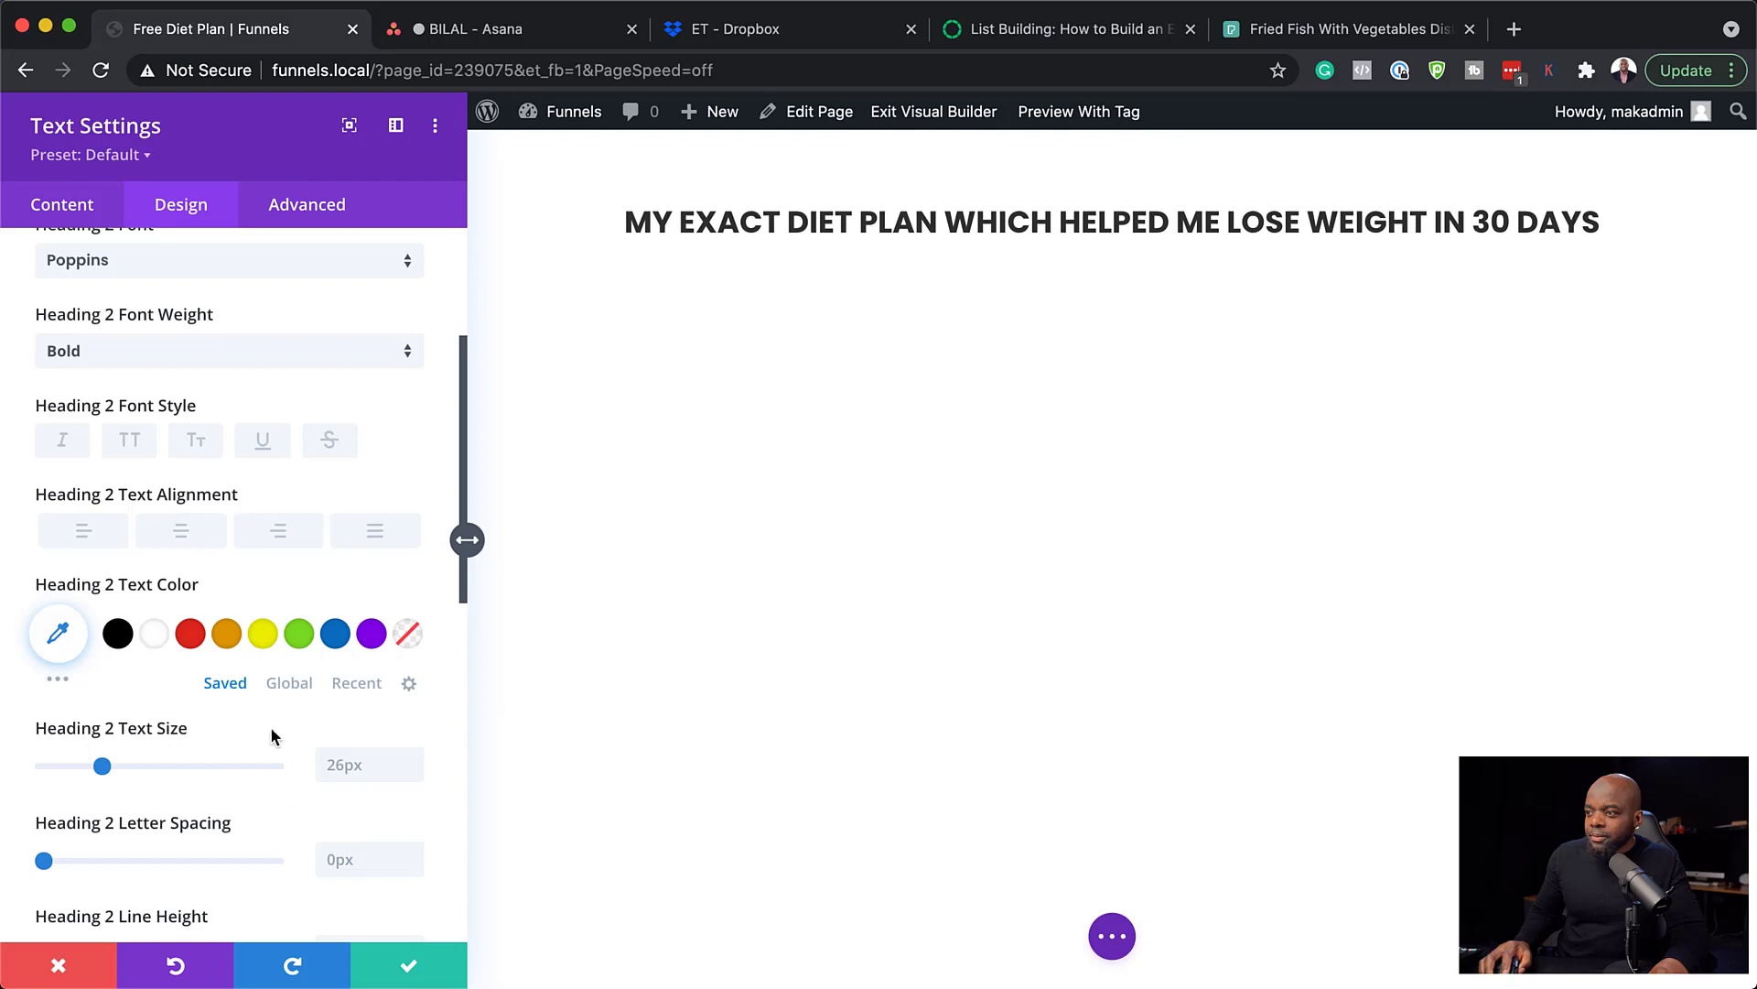
scroll(298, 824, down, 2)
click(413, 856)
click(413, 856)
click(413, 855)
click(413, 856)
click(412, 856)
click(413, 856)
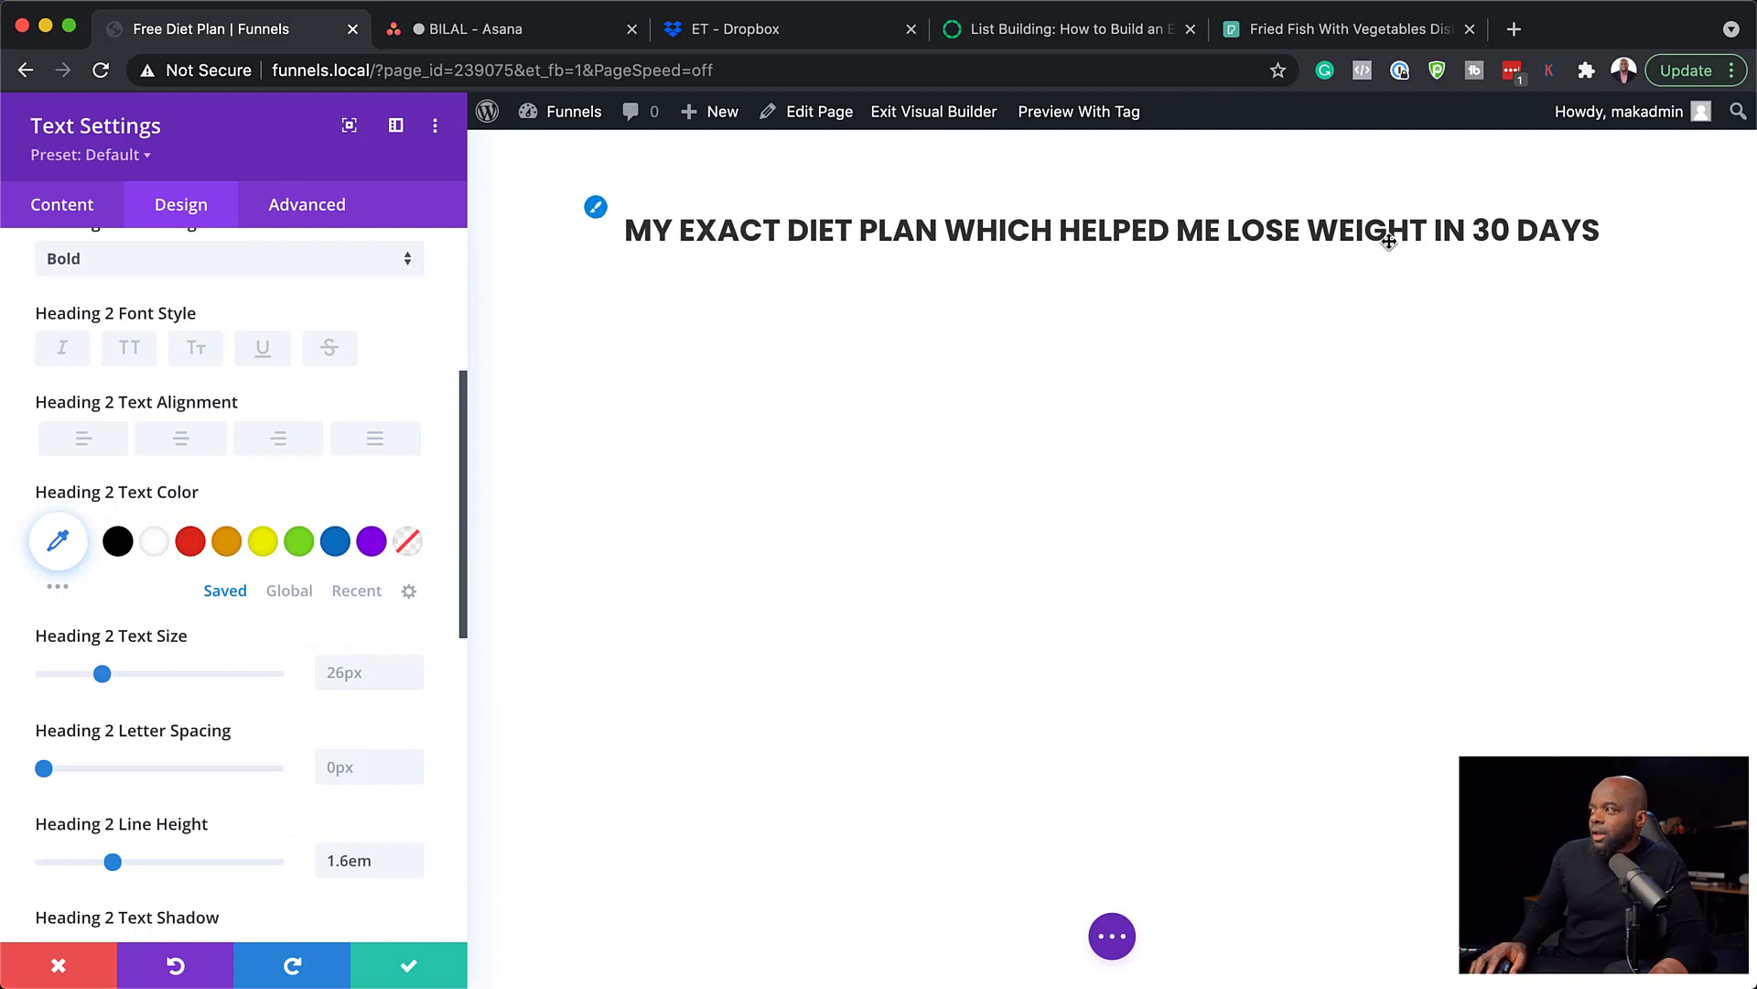
click(409, 966)
- Insert a row with two equal columns beneath the headline and add an Image module to its first column
mouse_move(877, 317)
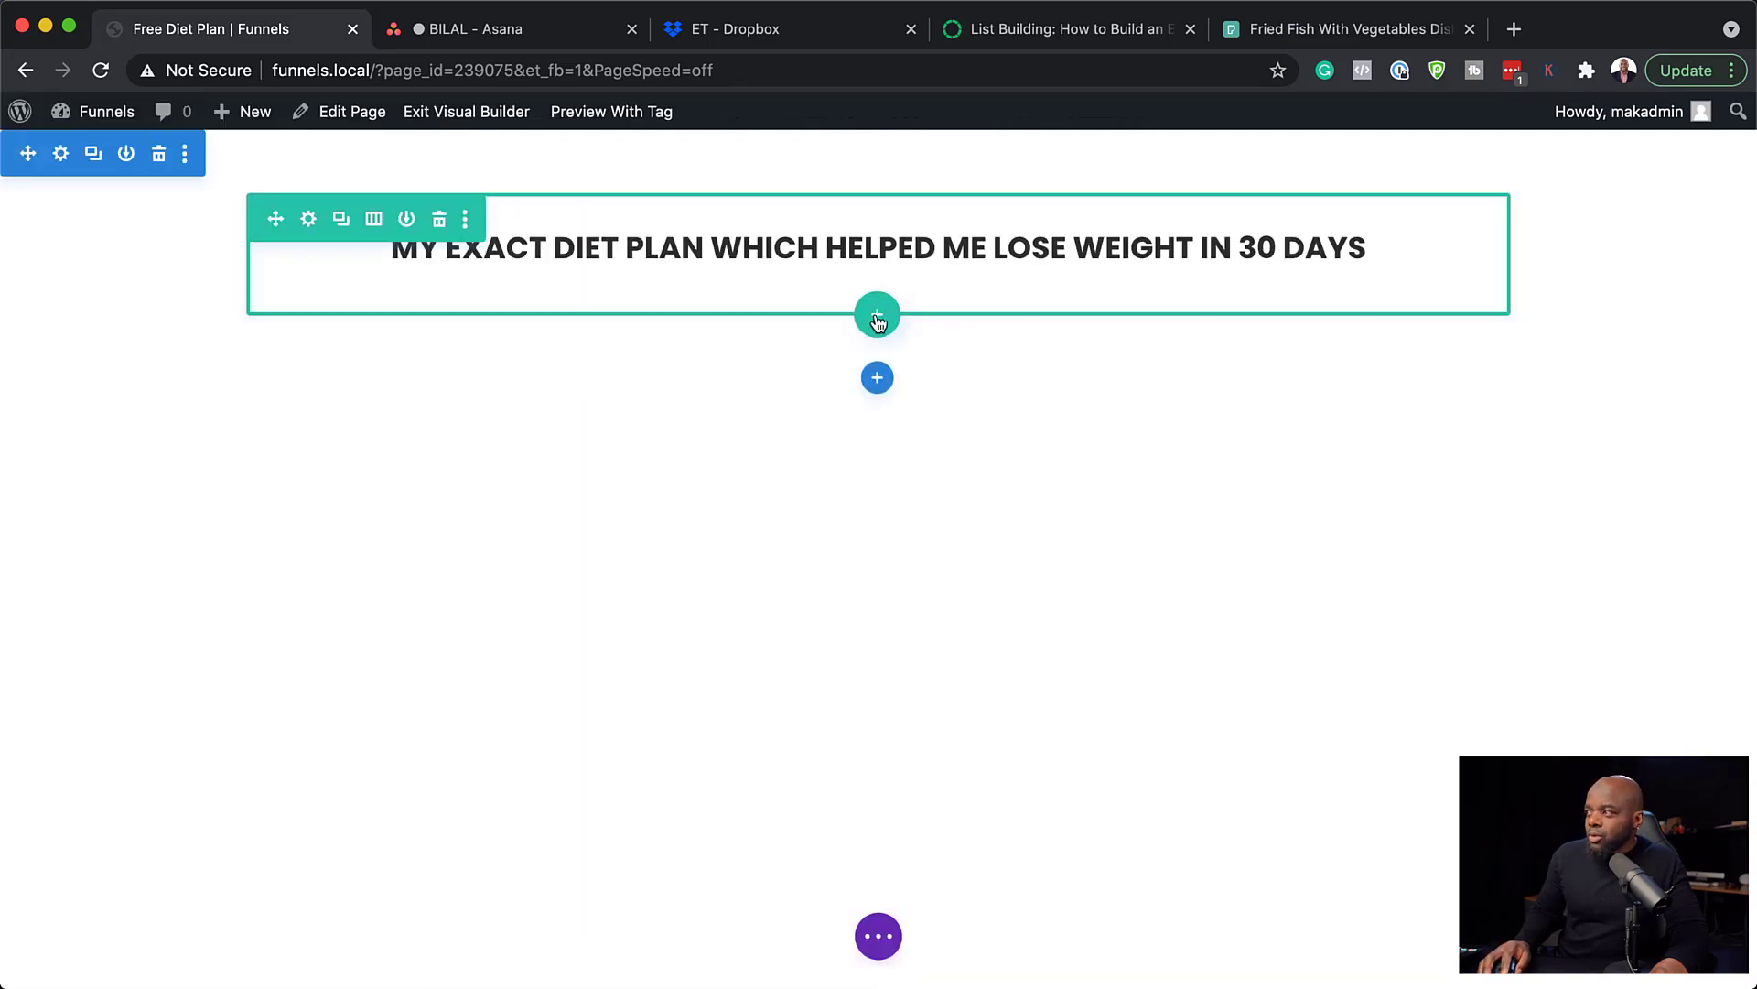
click(877, 318)
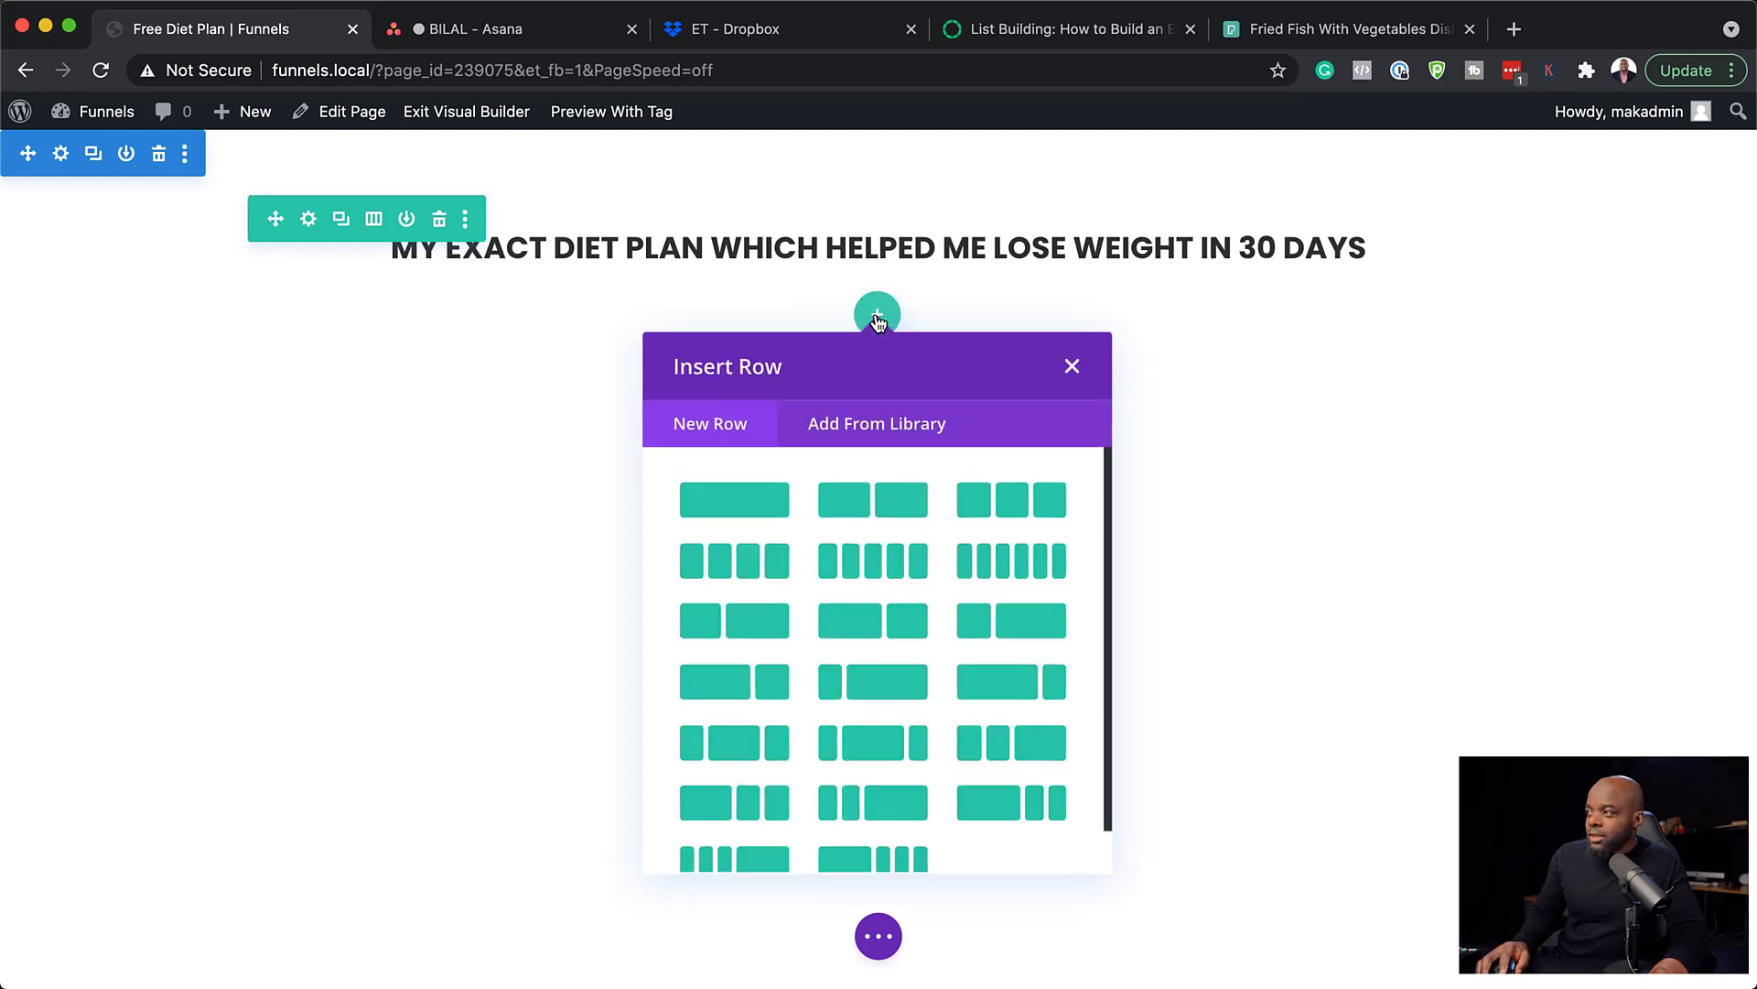
click(900, 501)
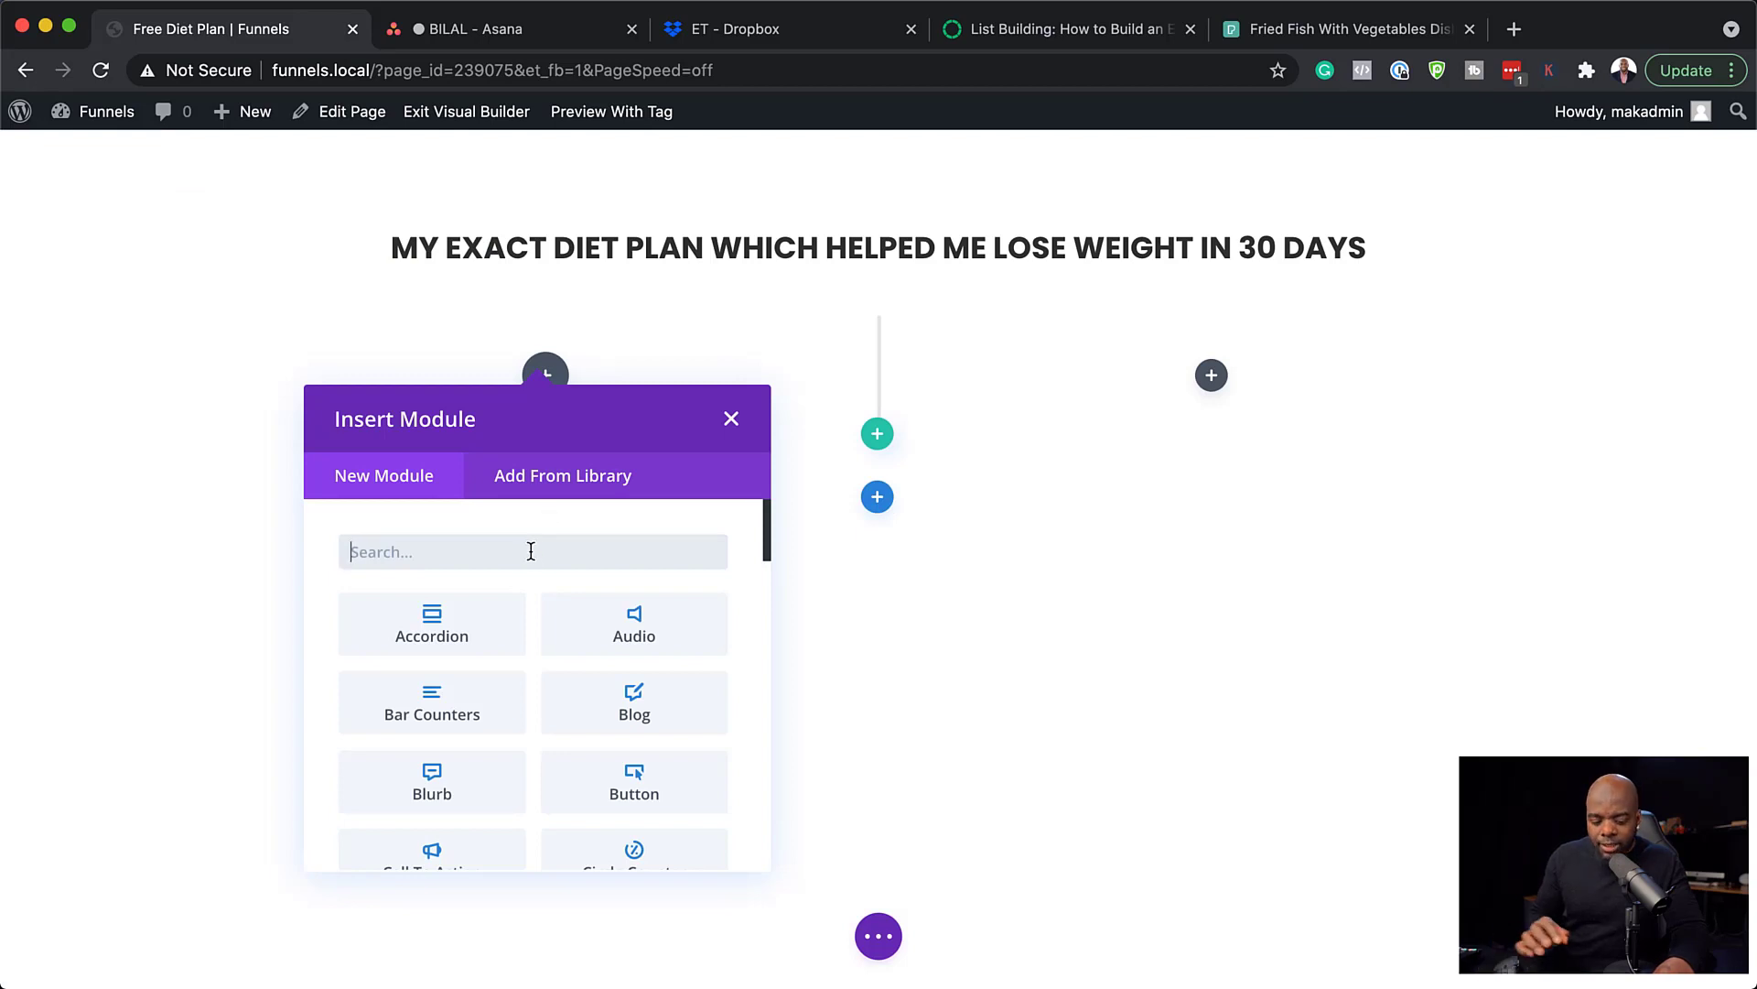
text(image)
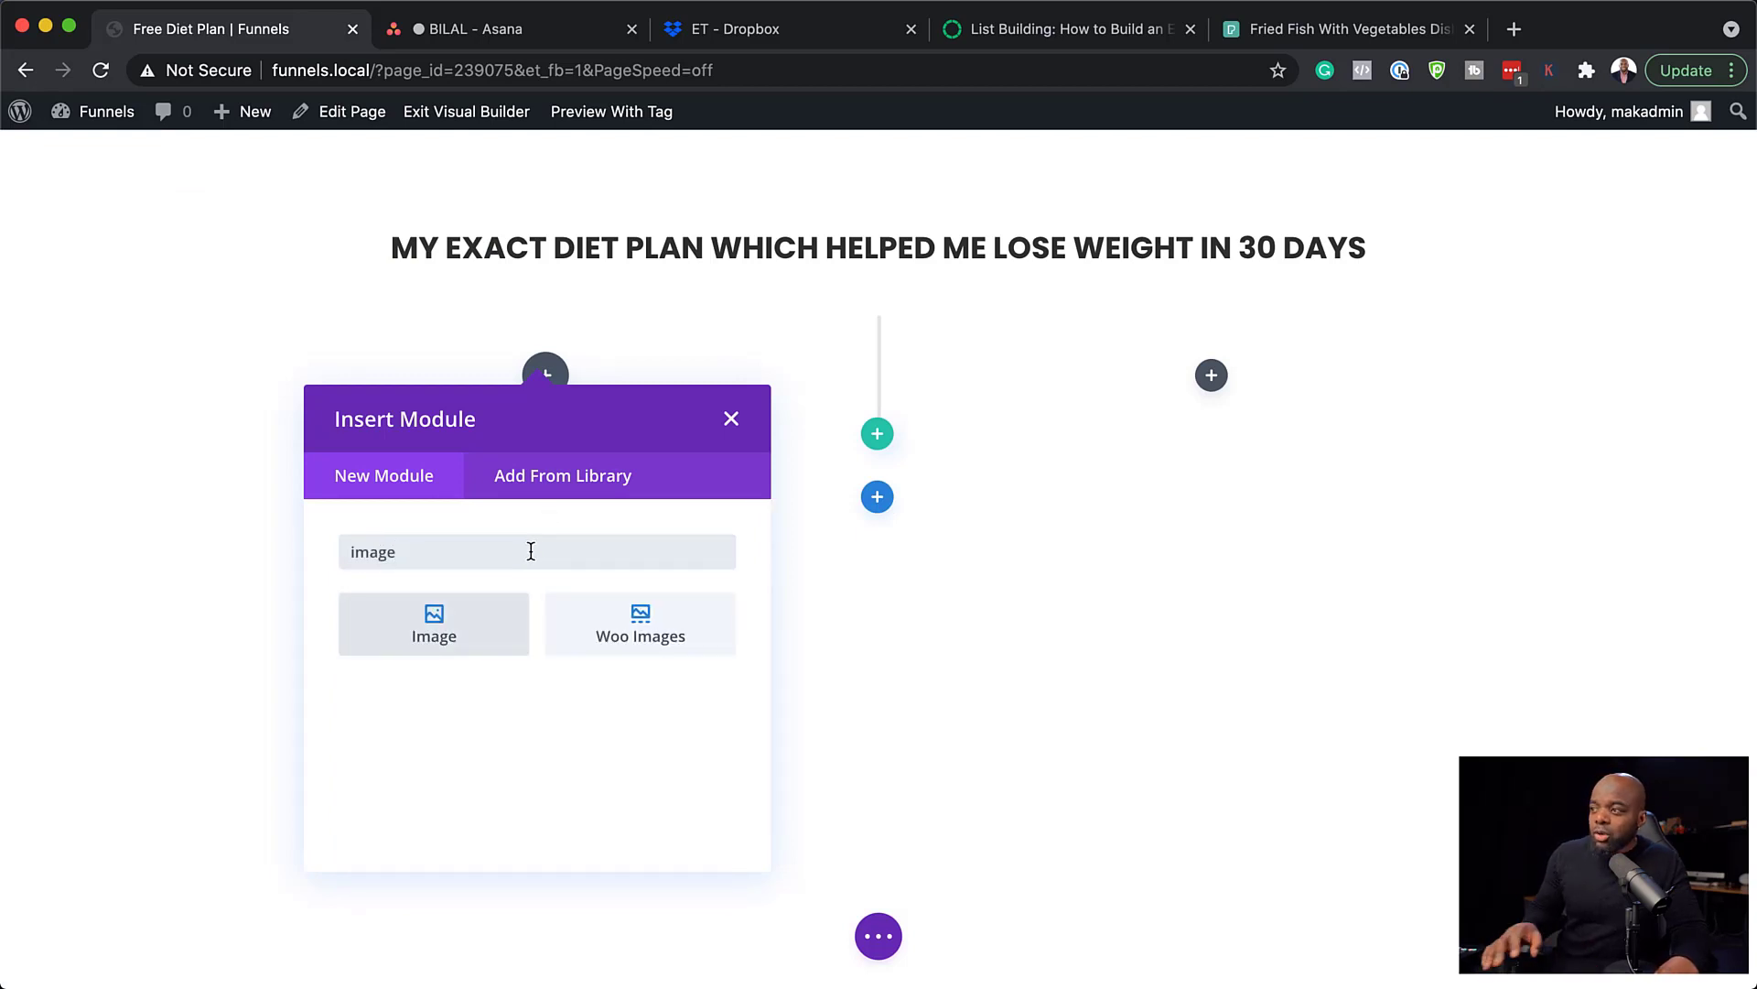
click(464, 626)
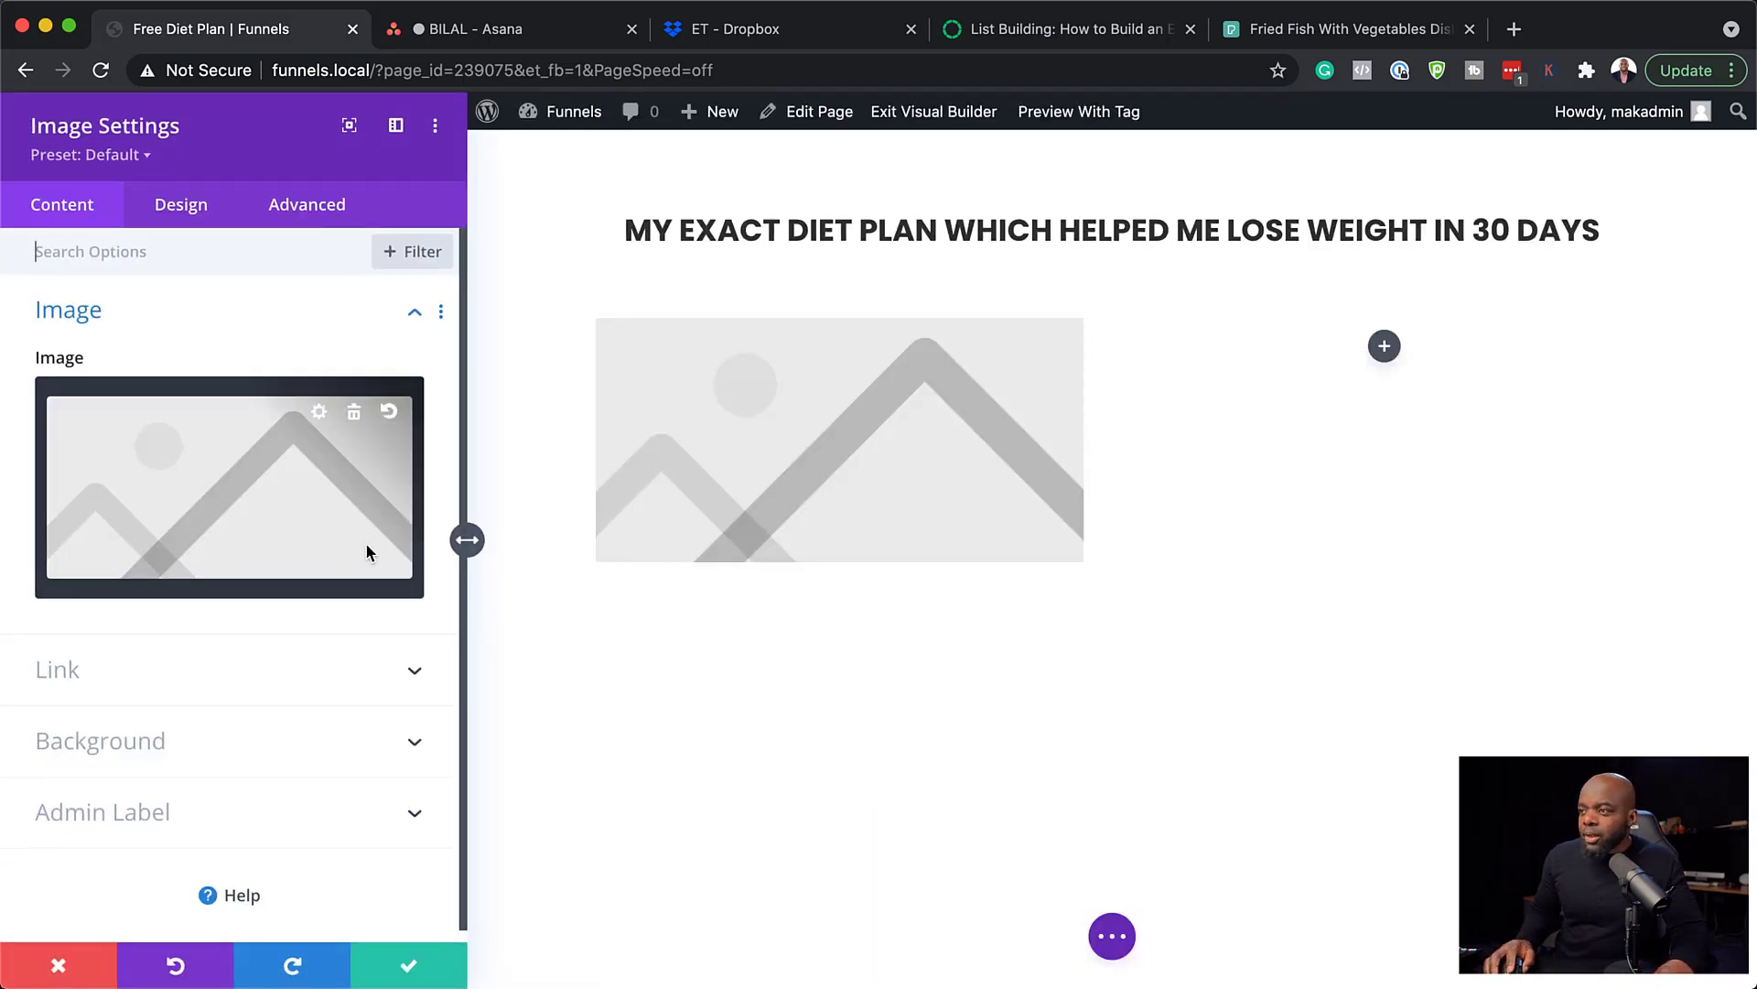
- Use the fish and vegetables photo from the media library as the module's image and save the module
click(294, 497)
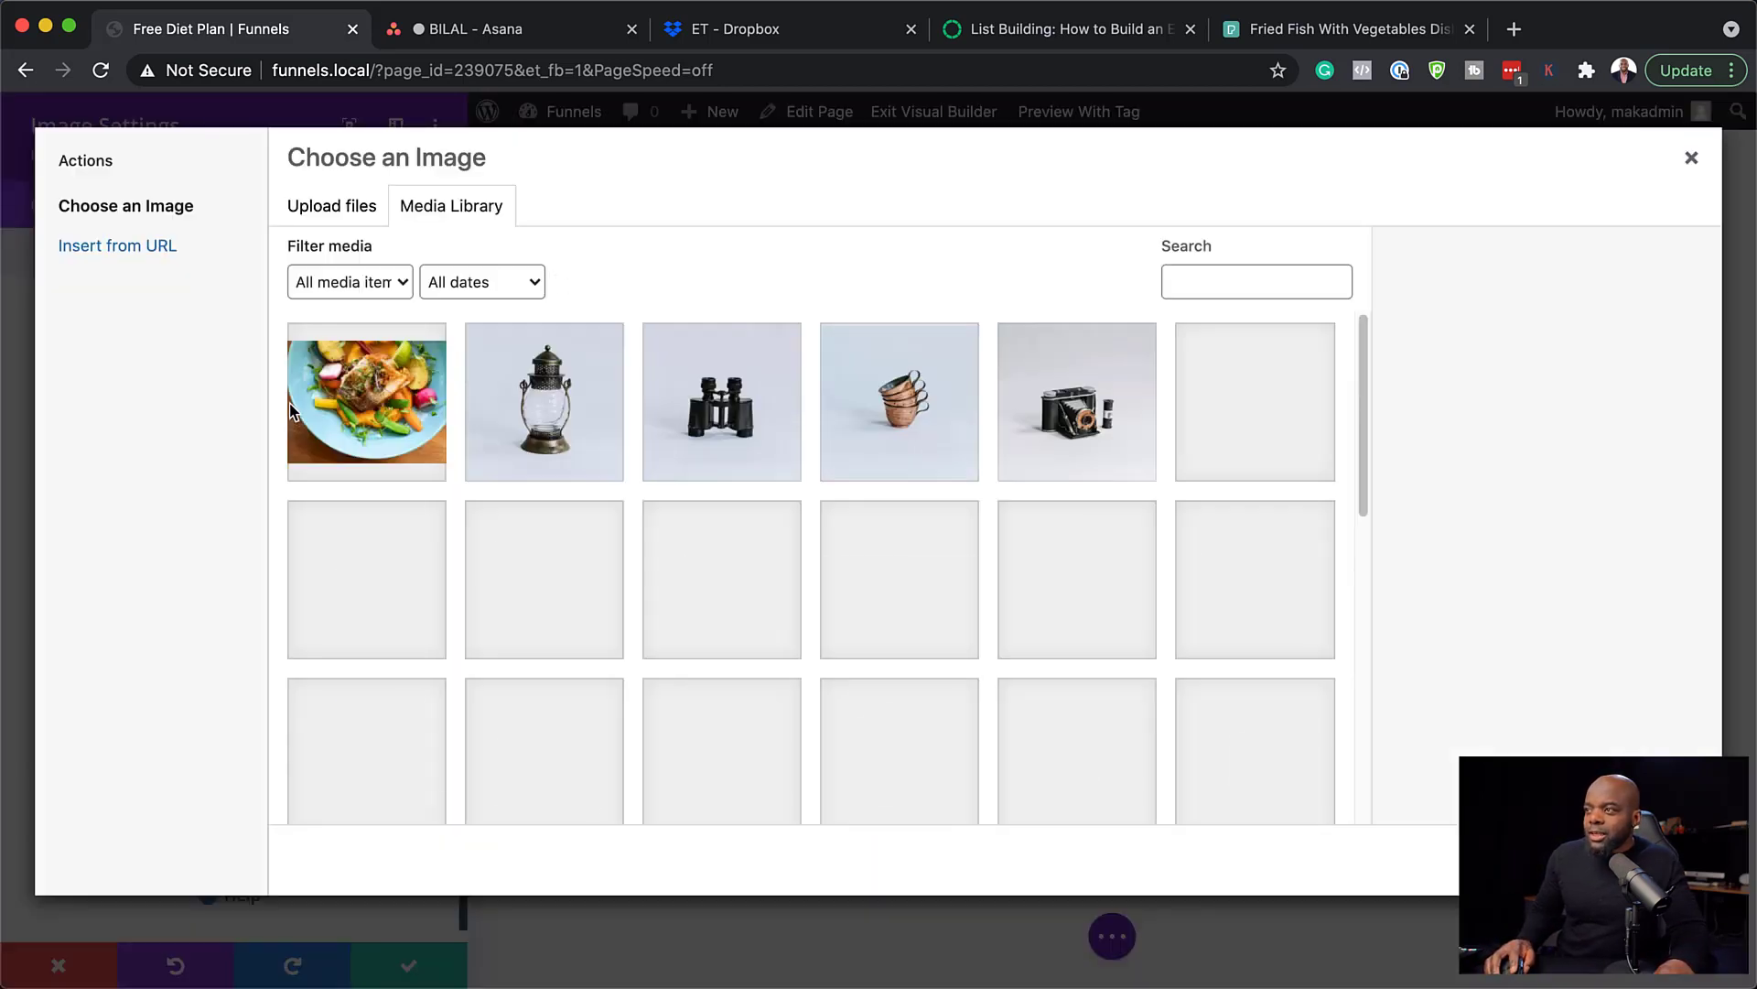
click(385, 410)
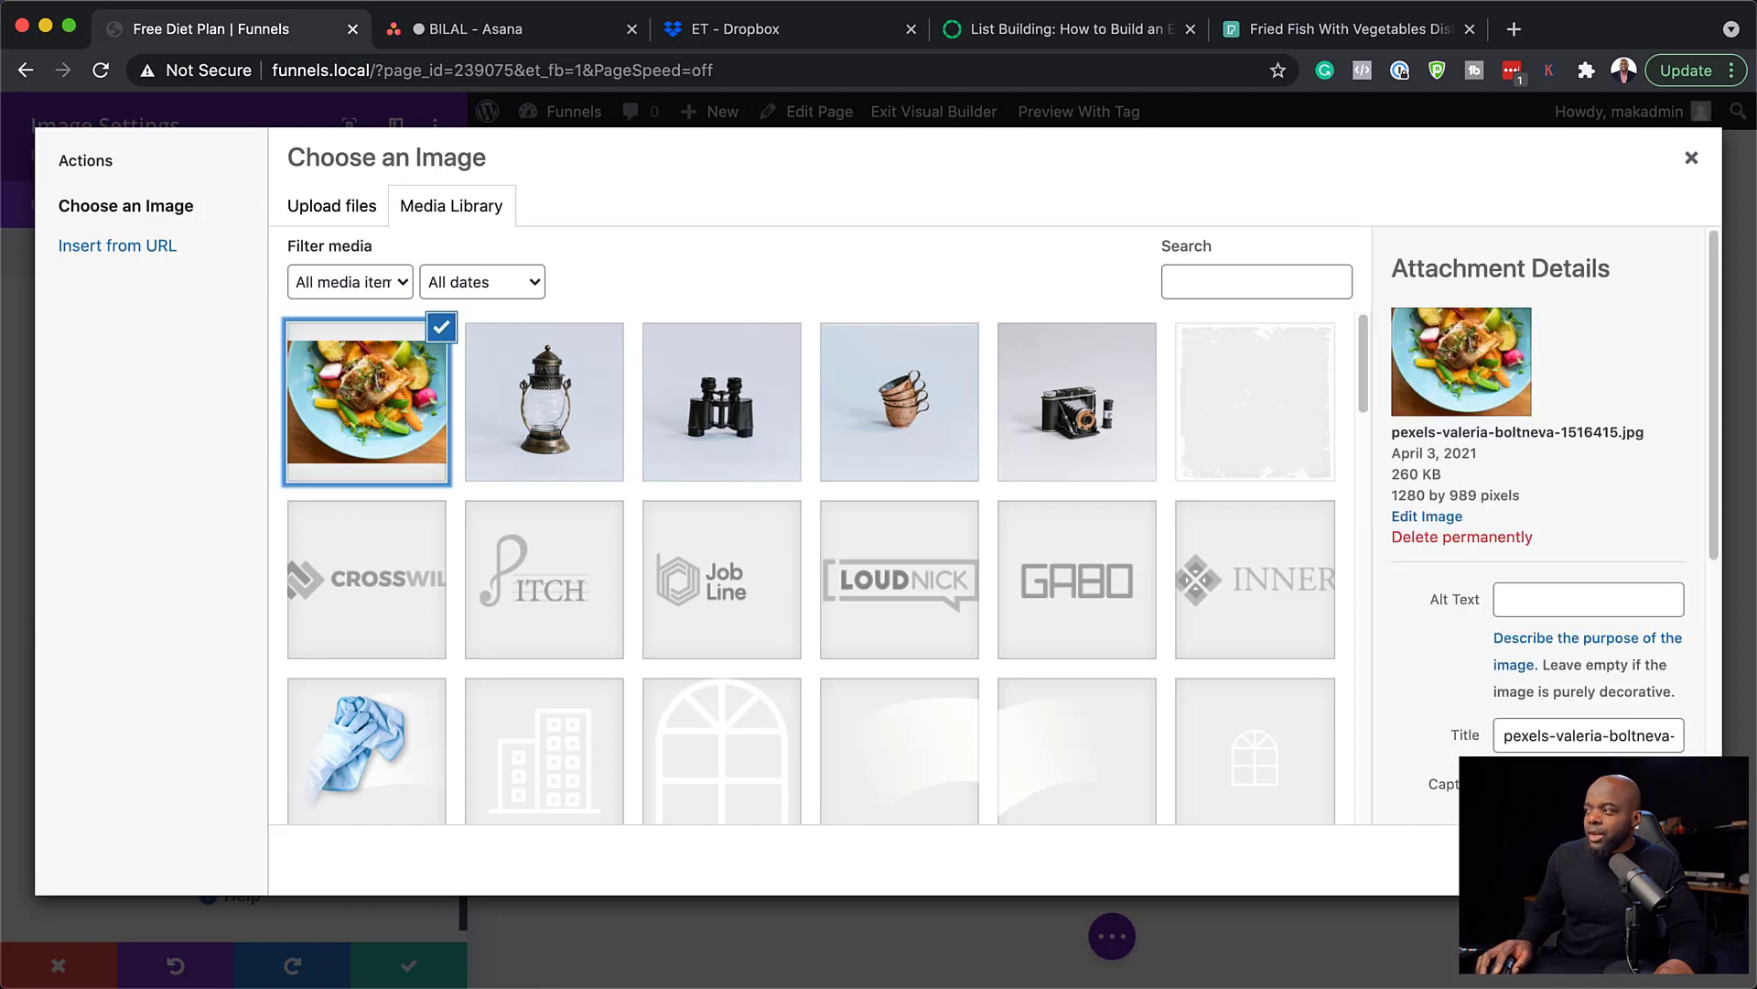
click(1630, 861)
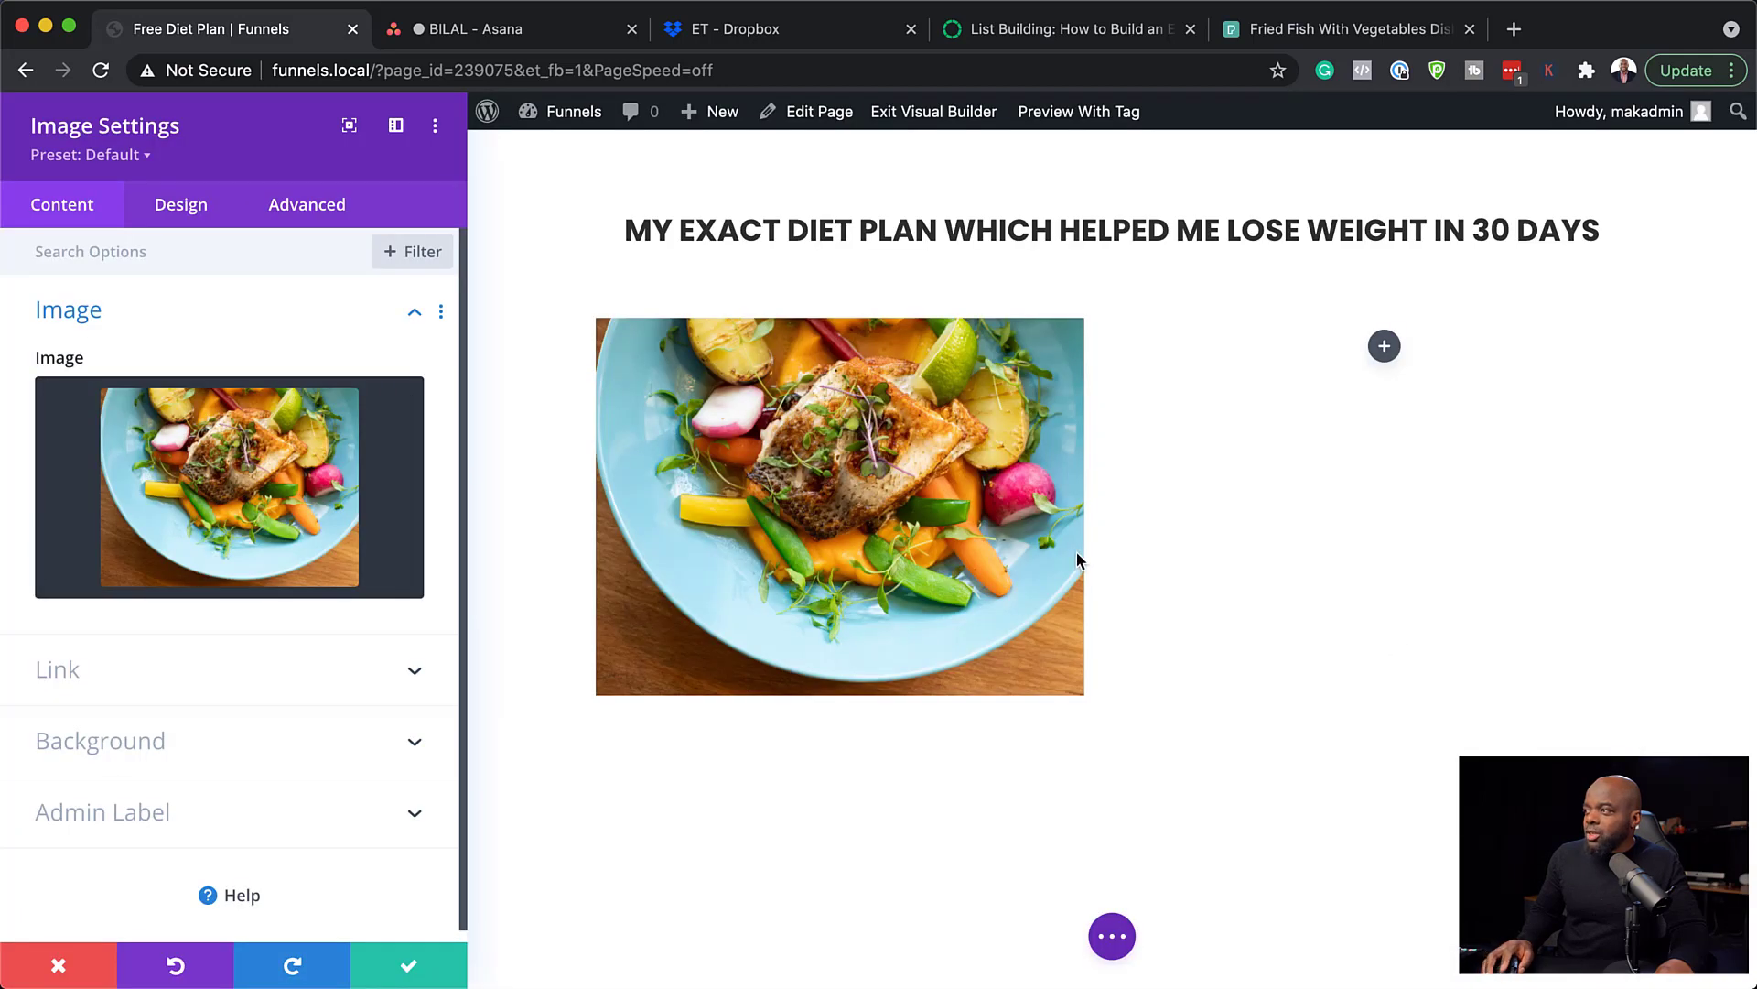
click(410, 974)
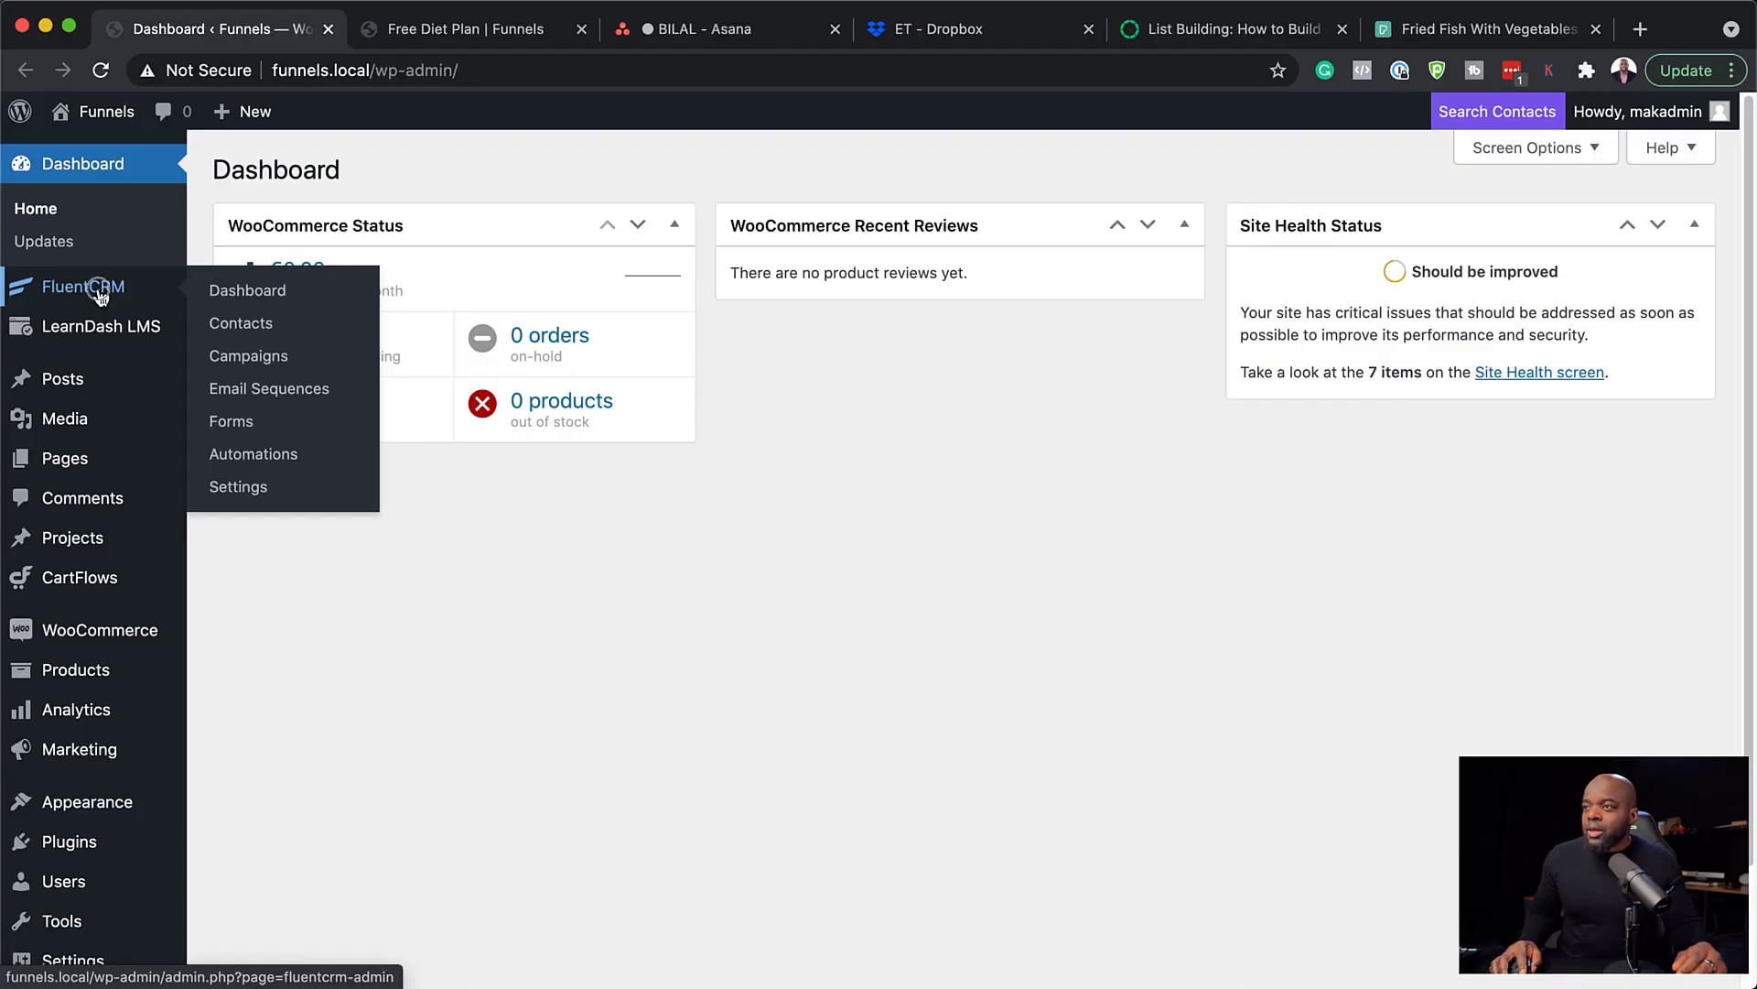
- View the FluentCRM dashboard and open the WordPress admin page for adding new plugins
click(100, 291)
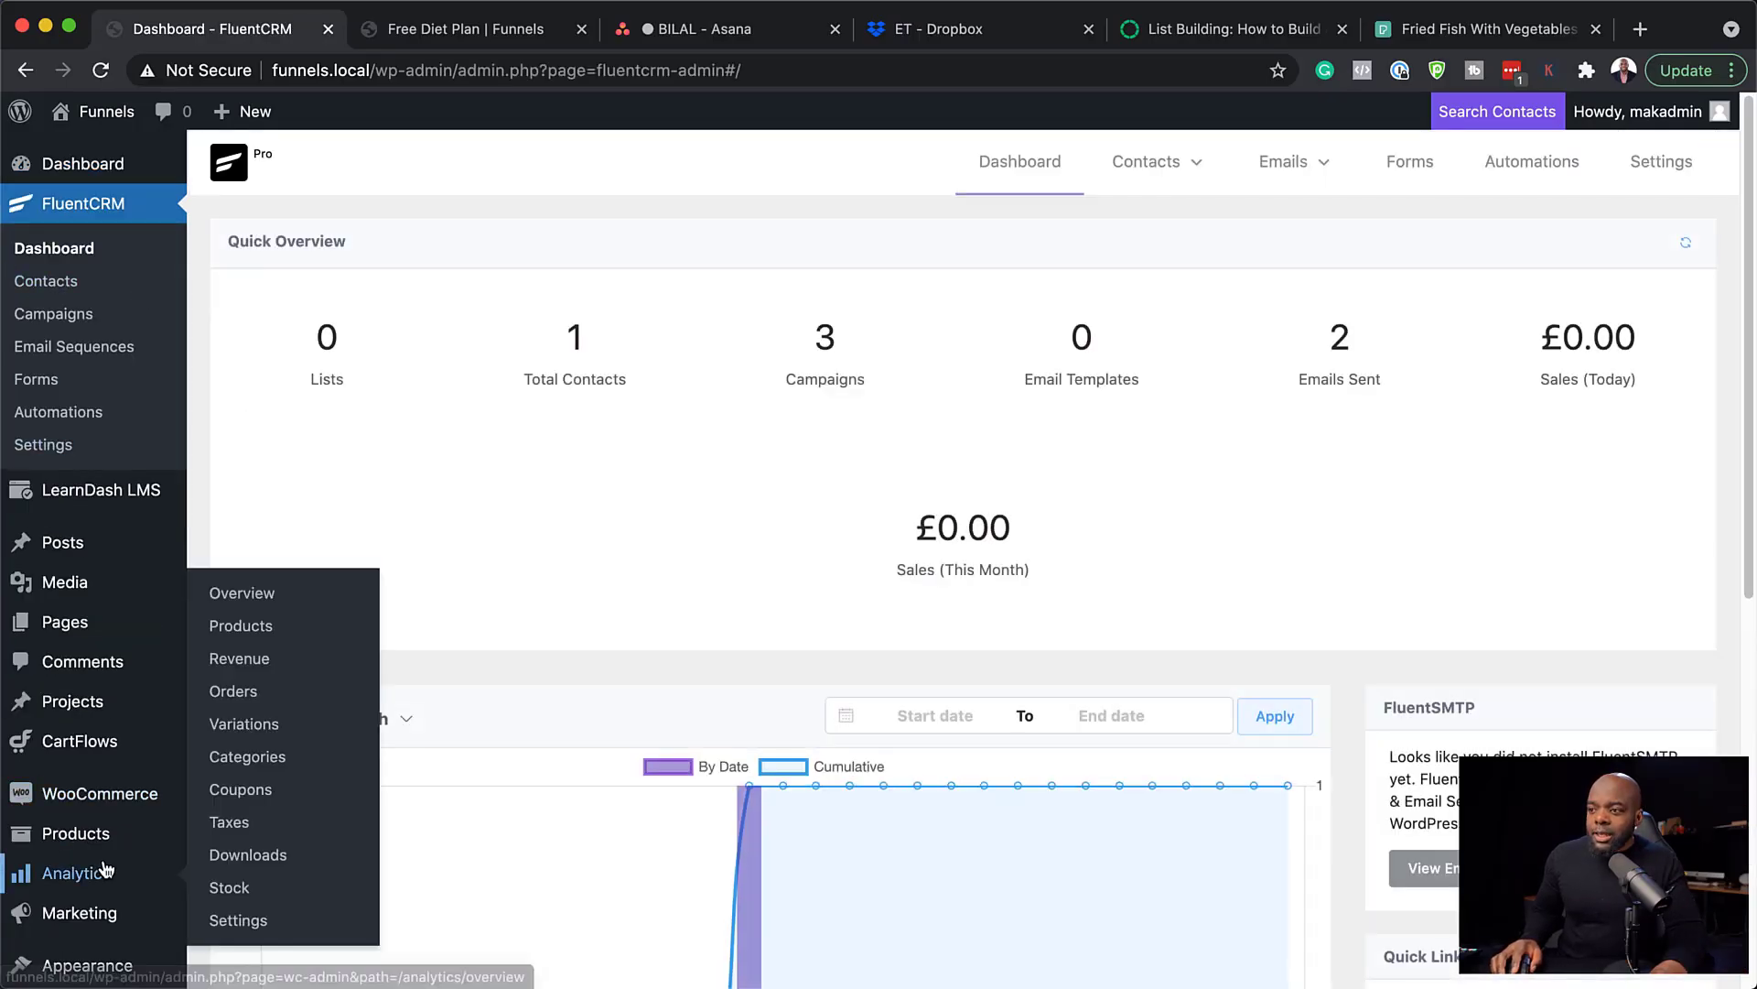
scroll(105, 861, down, 3)
mouse_move(92, 726)
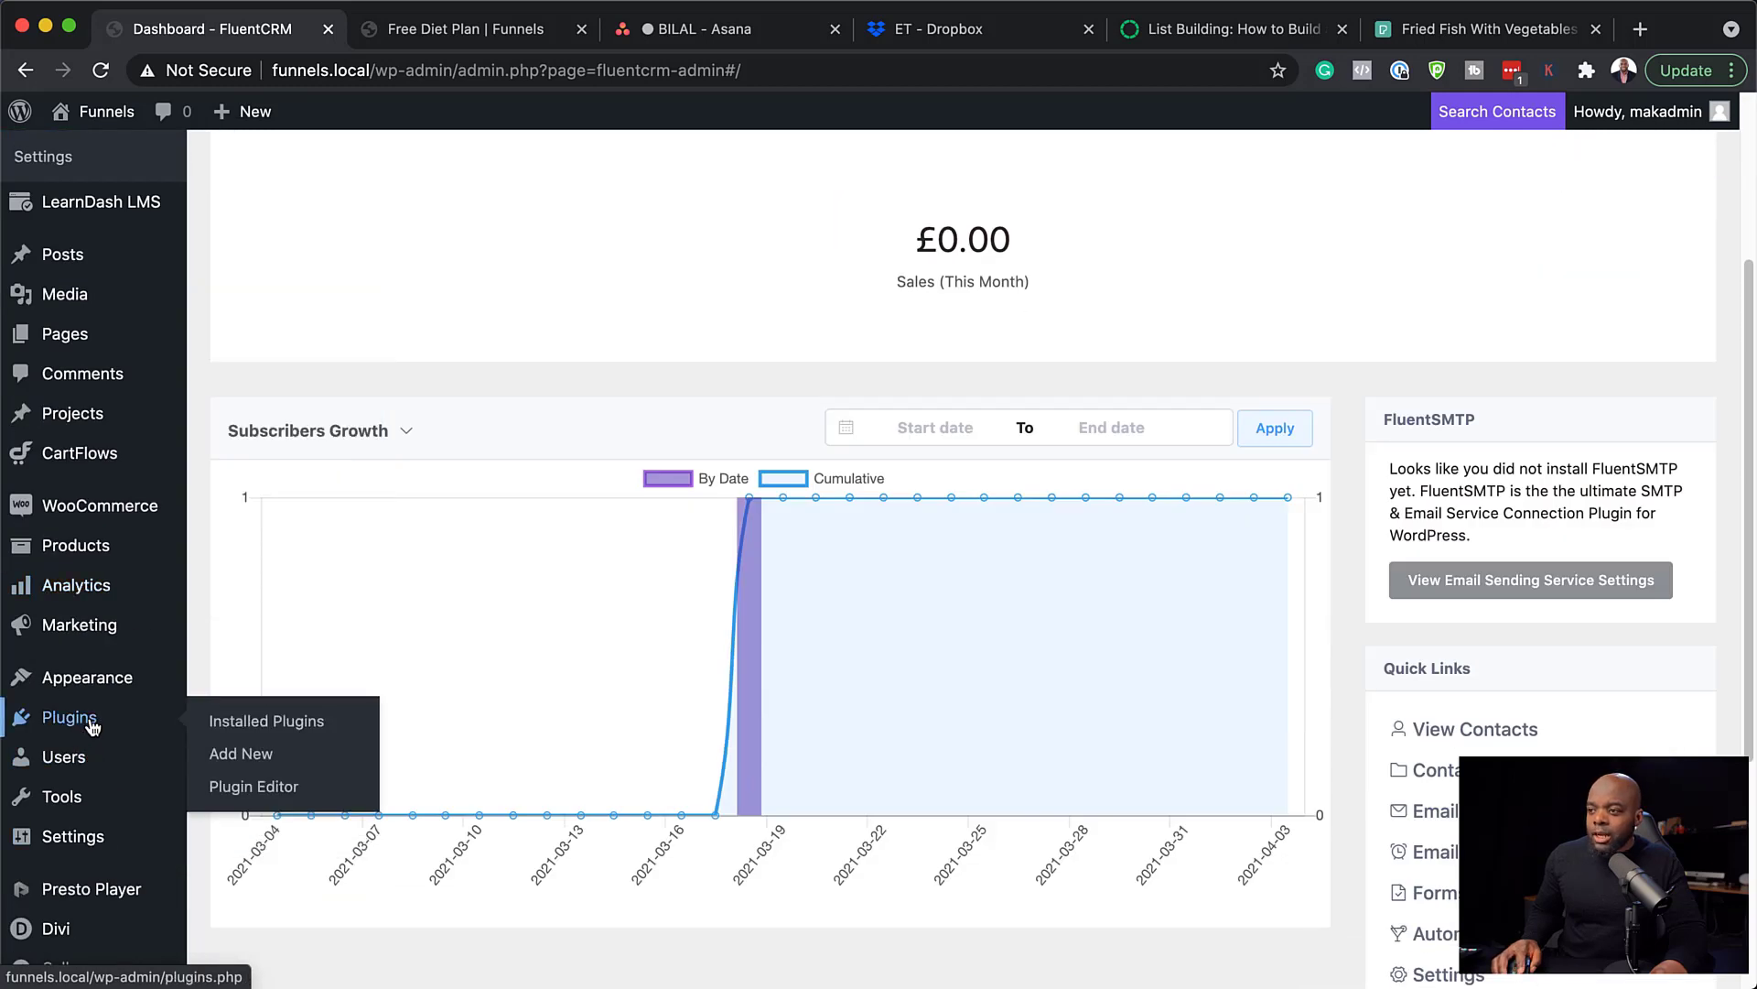
click(255, 763)
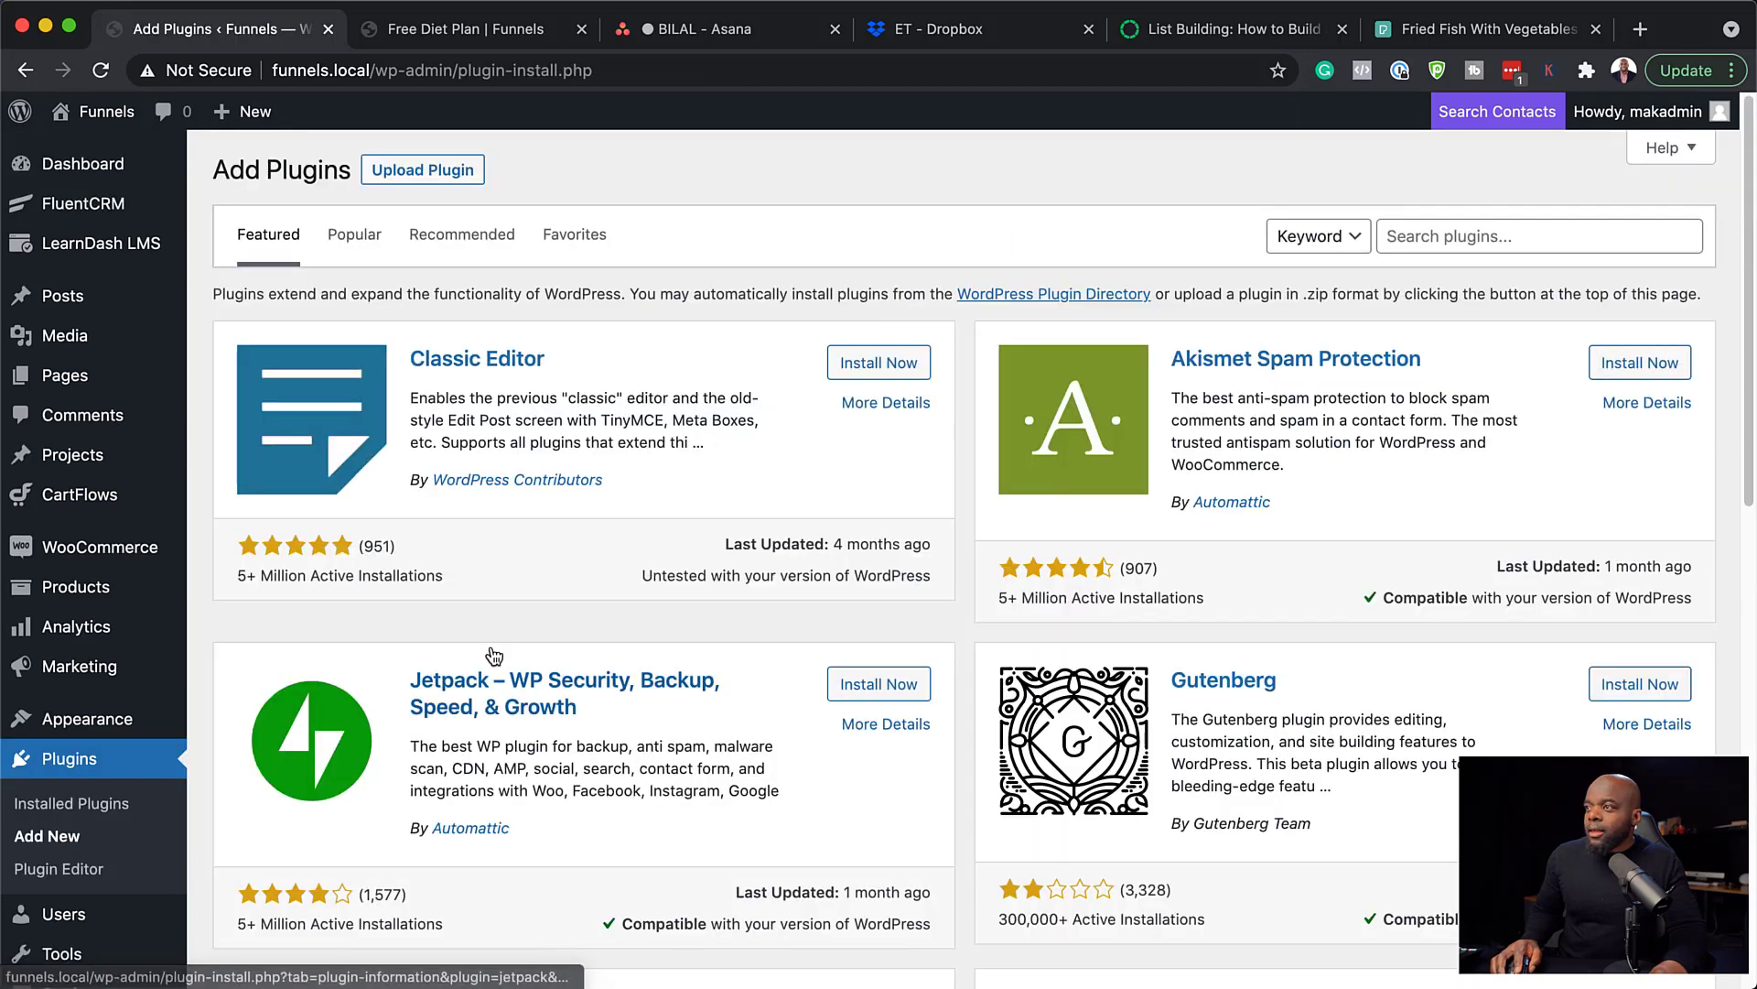
- Search the WordPress plugin directory for fluentcrm
click(1435, 240)
text(fluentcr)
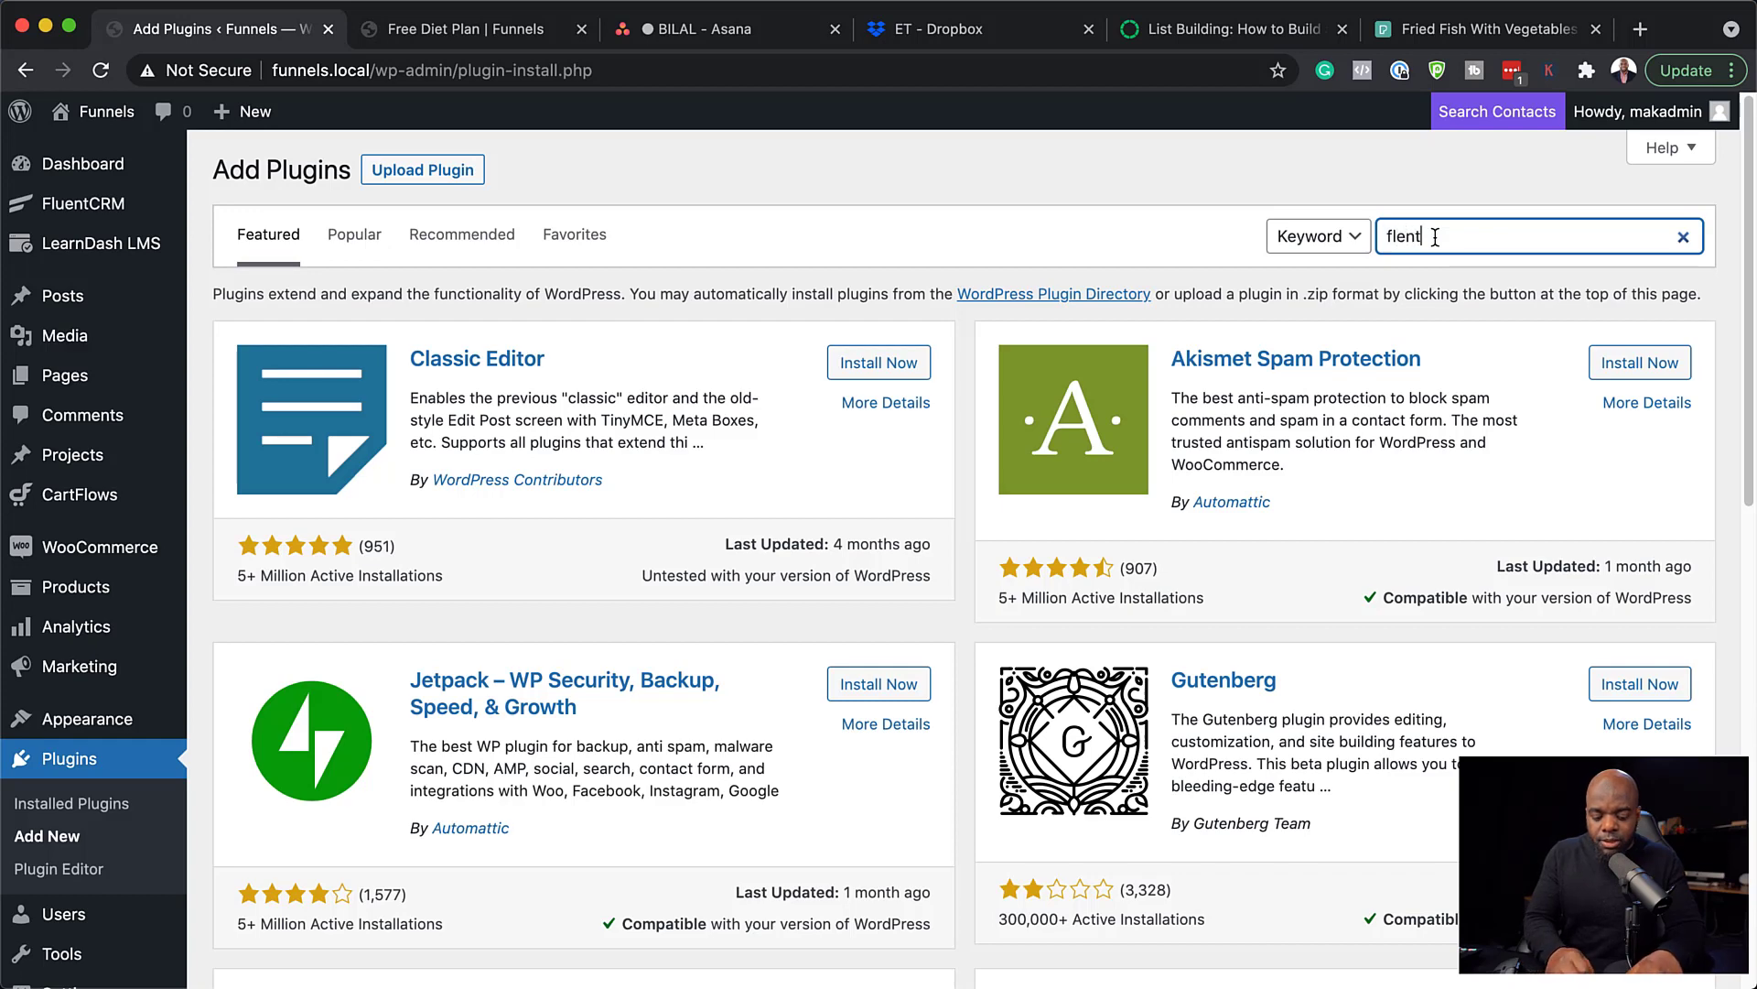
text(m)
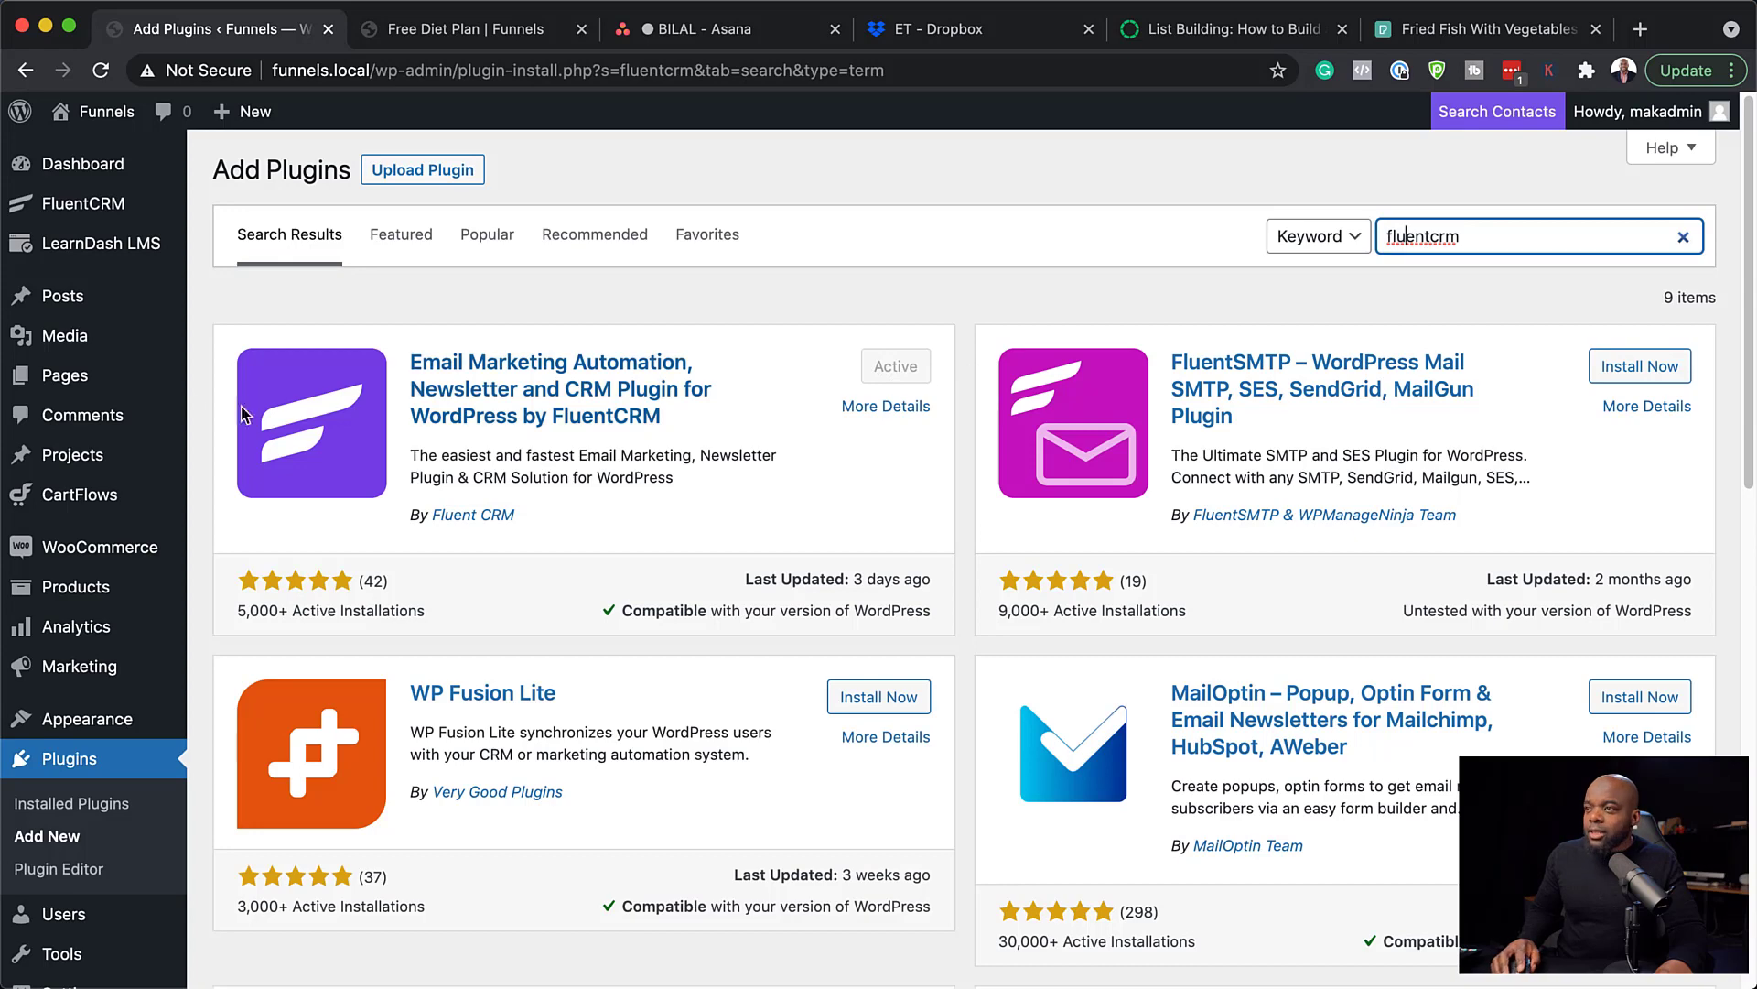
- Create a new FluentCRM contact list titled "Diet Plan"
click(118, 211)
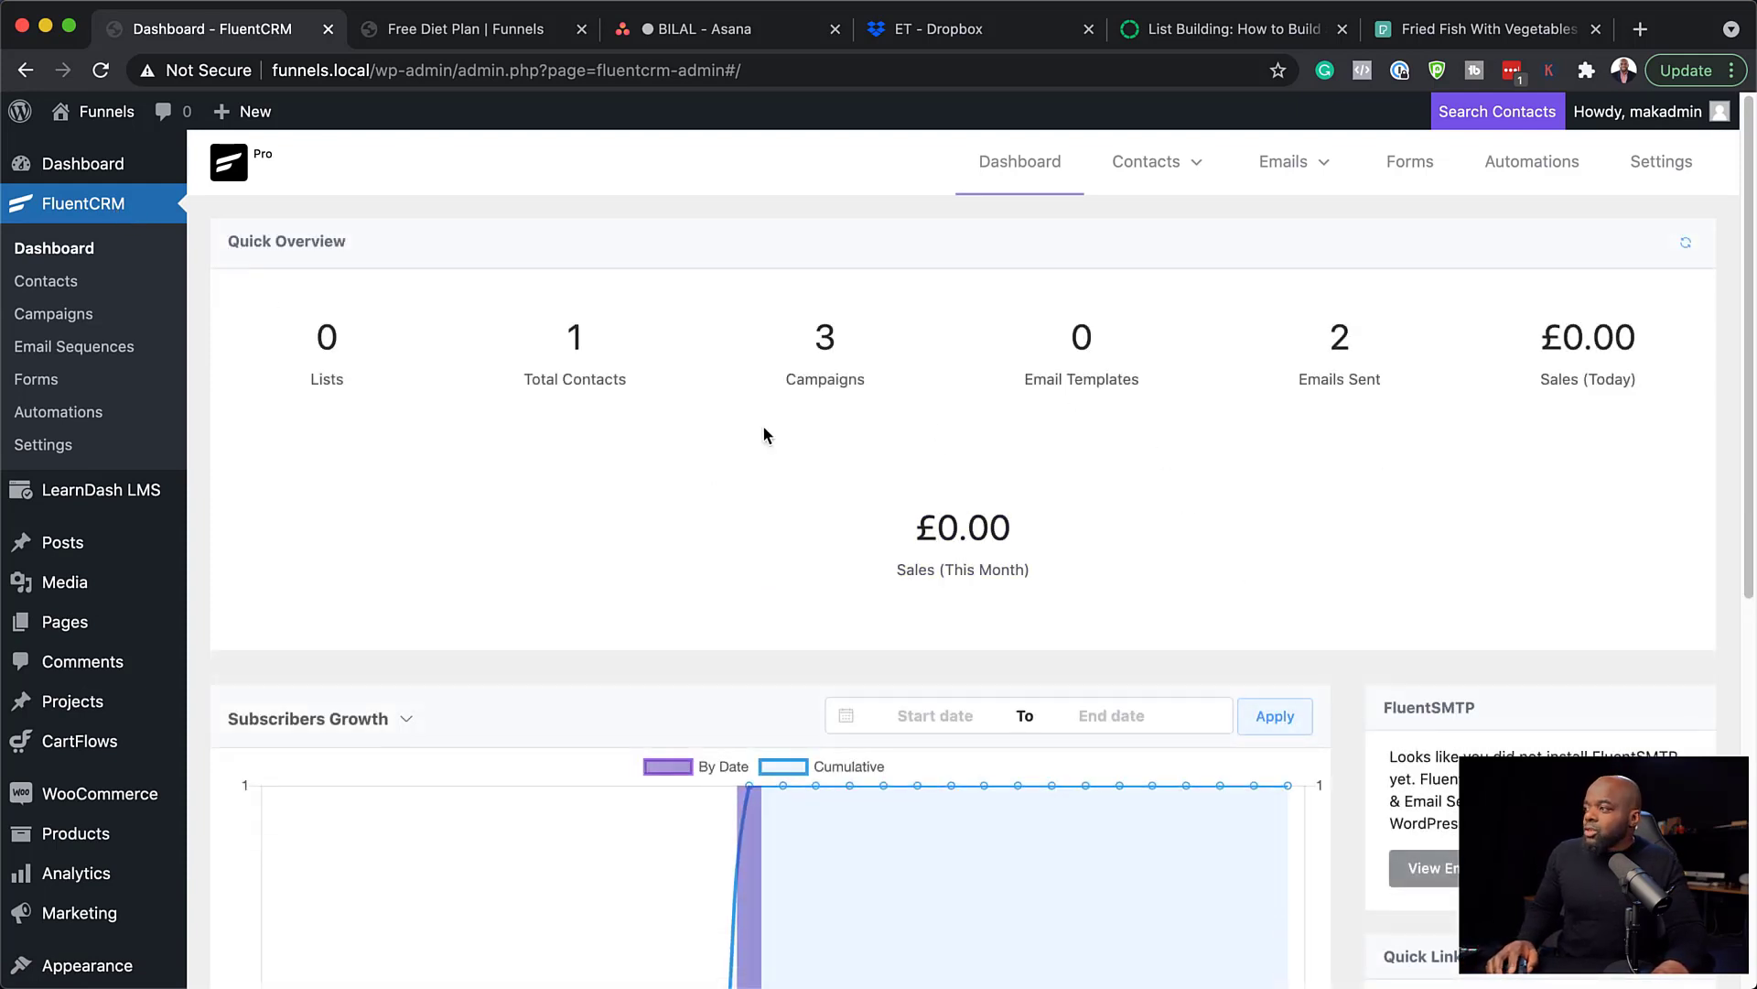
mouse_move(1202, 165)
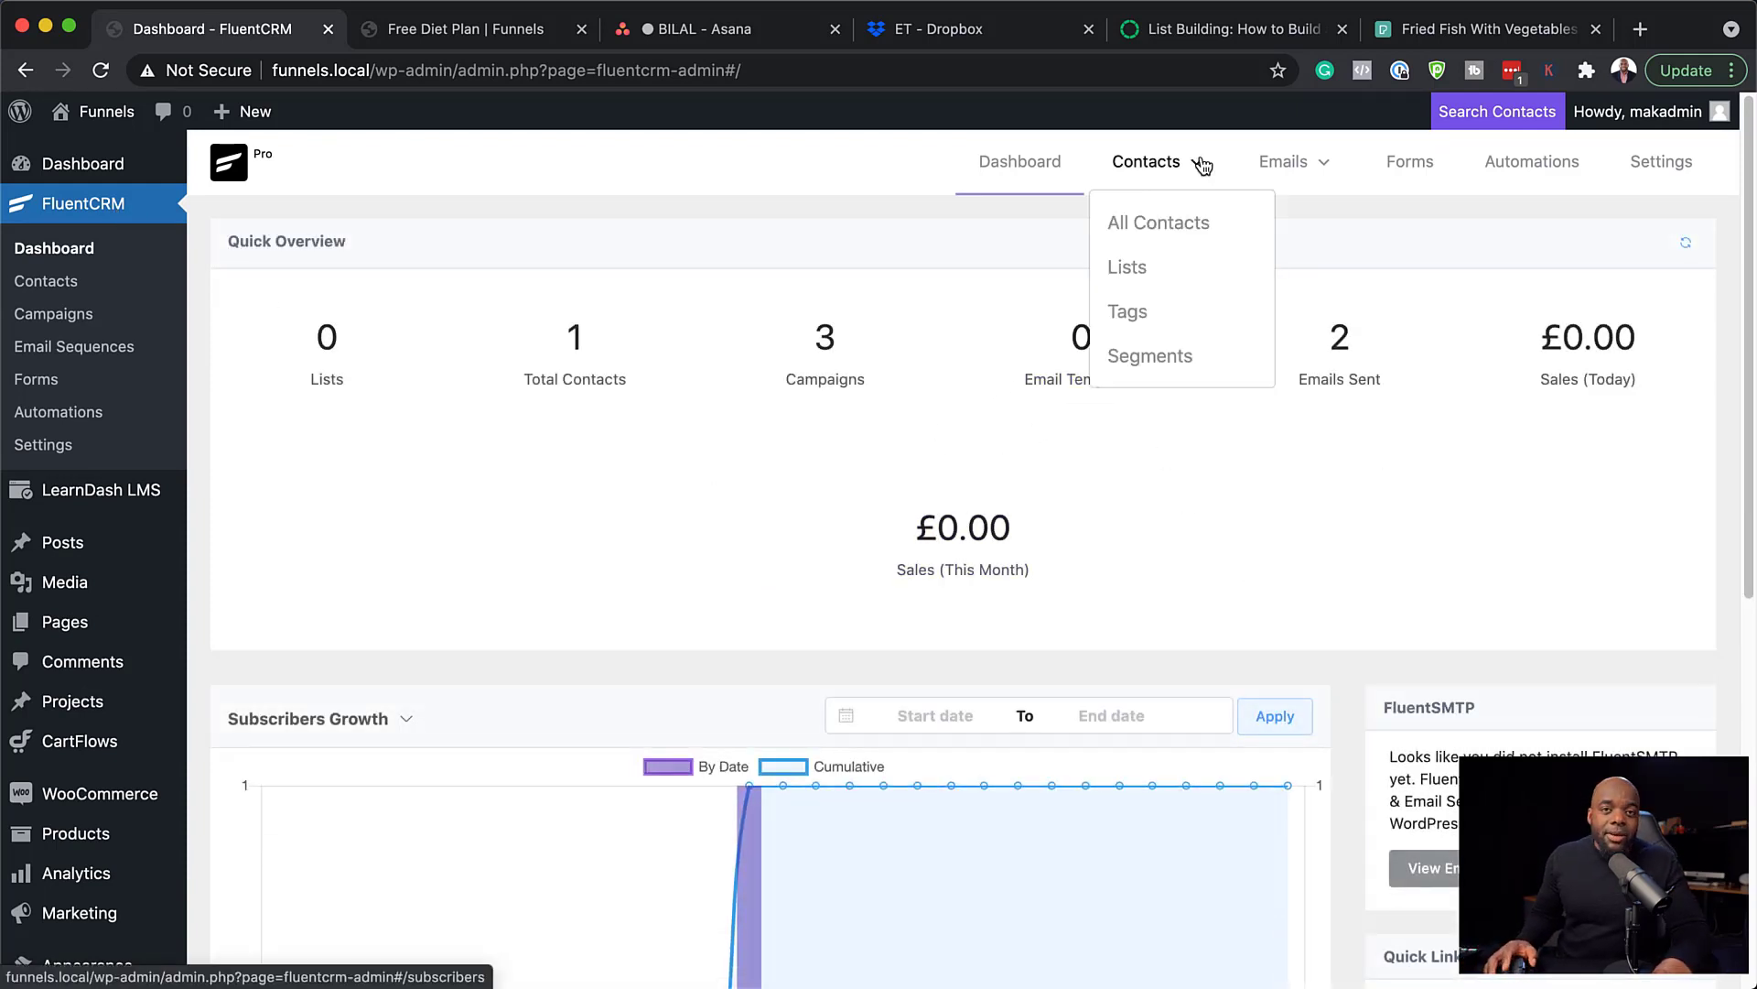
click(1145, 266)
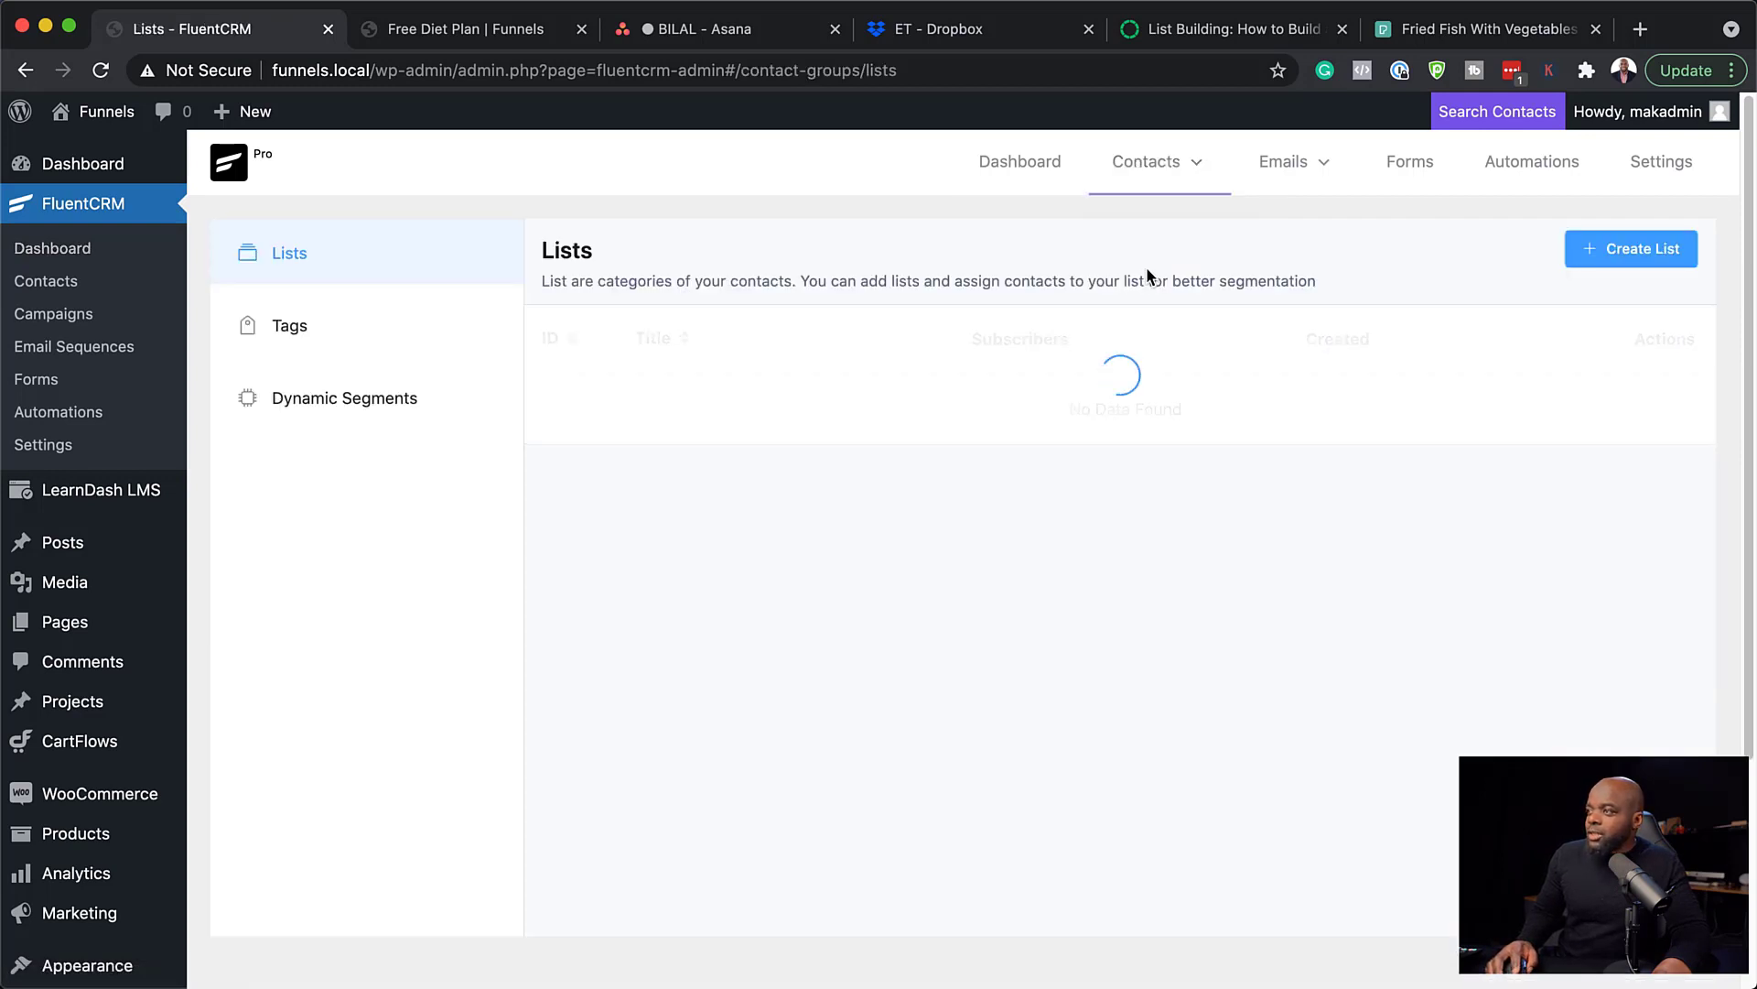
click(1639, 249)
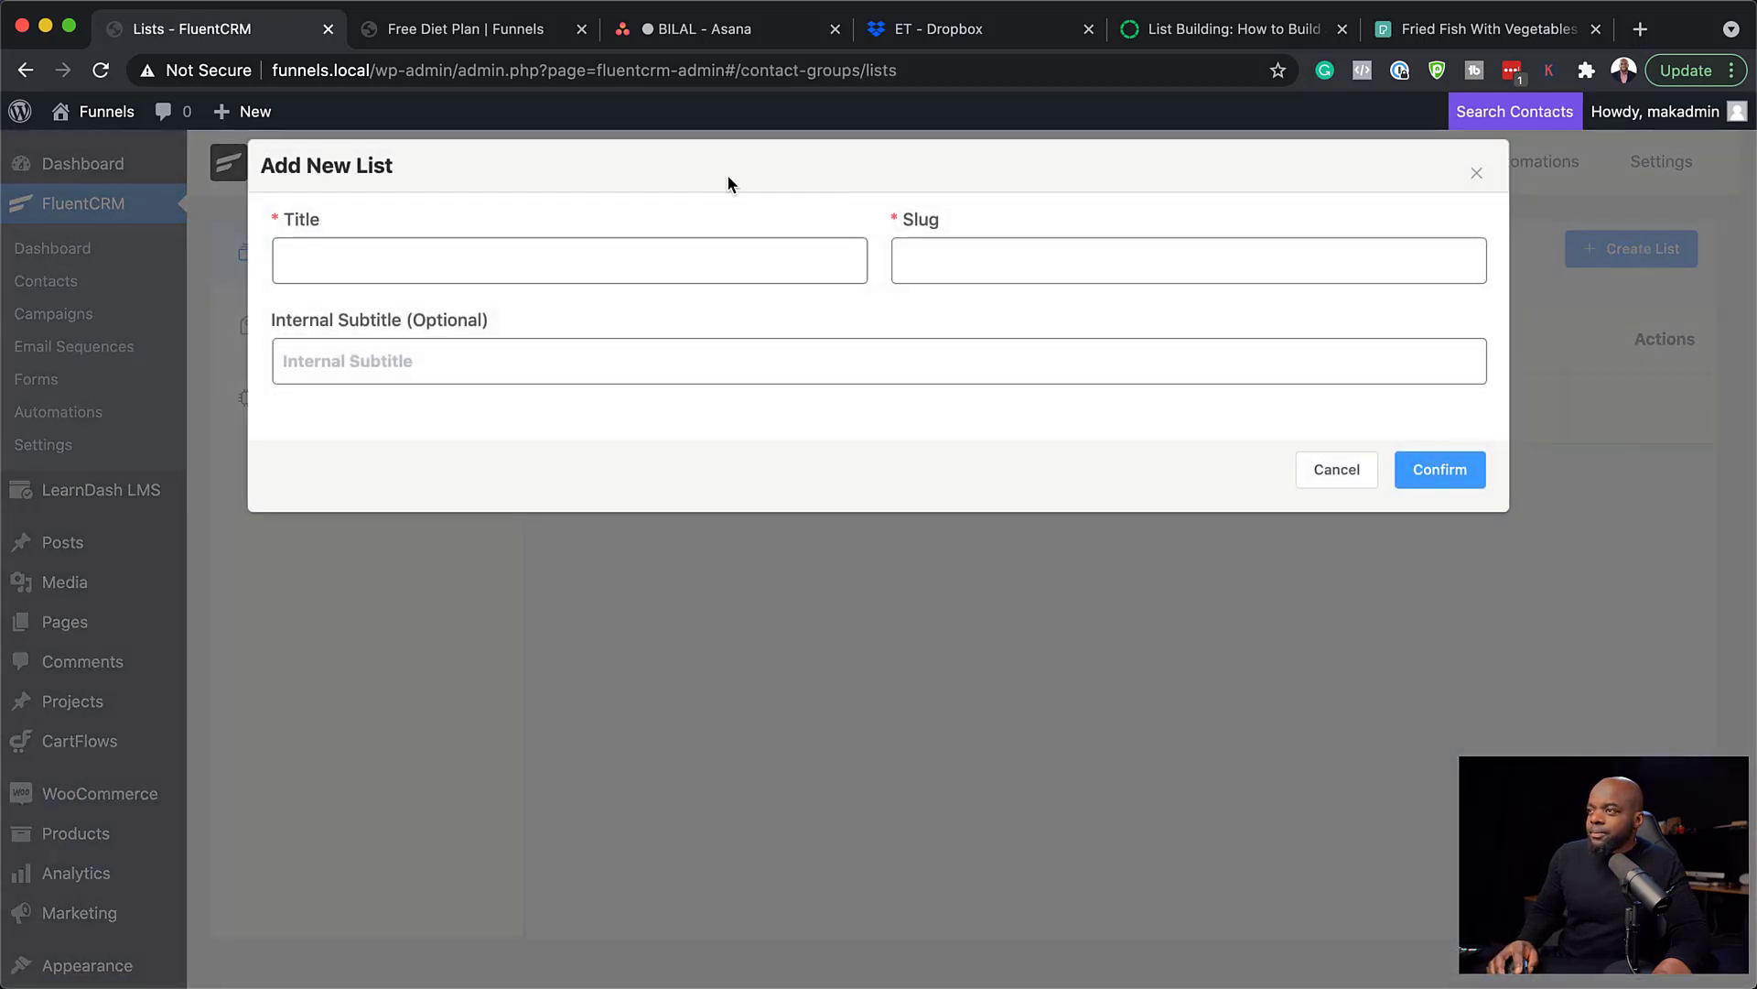
click(713, 258)
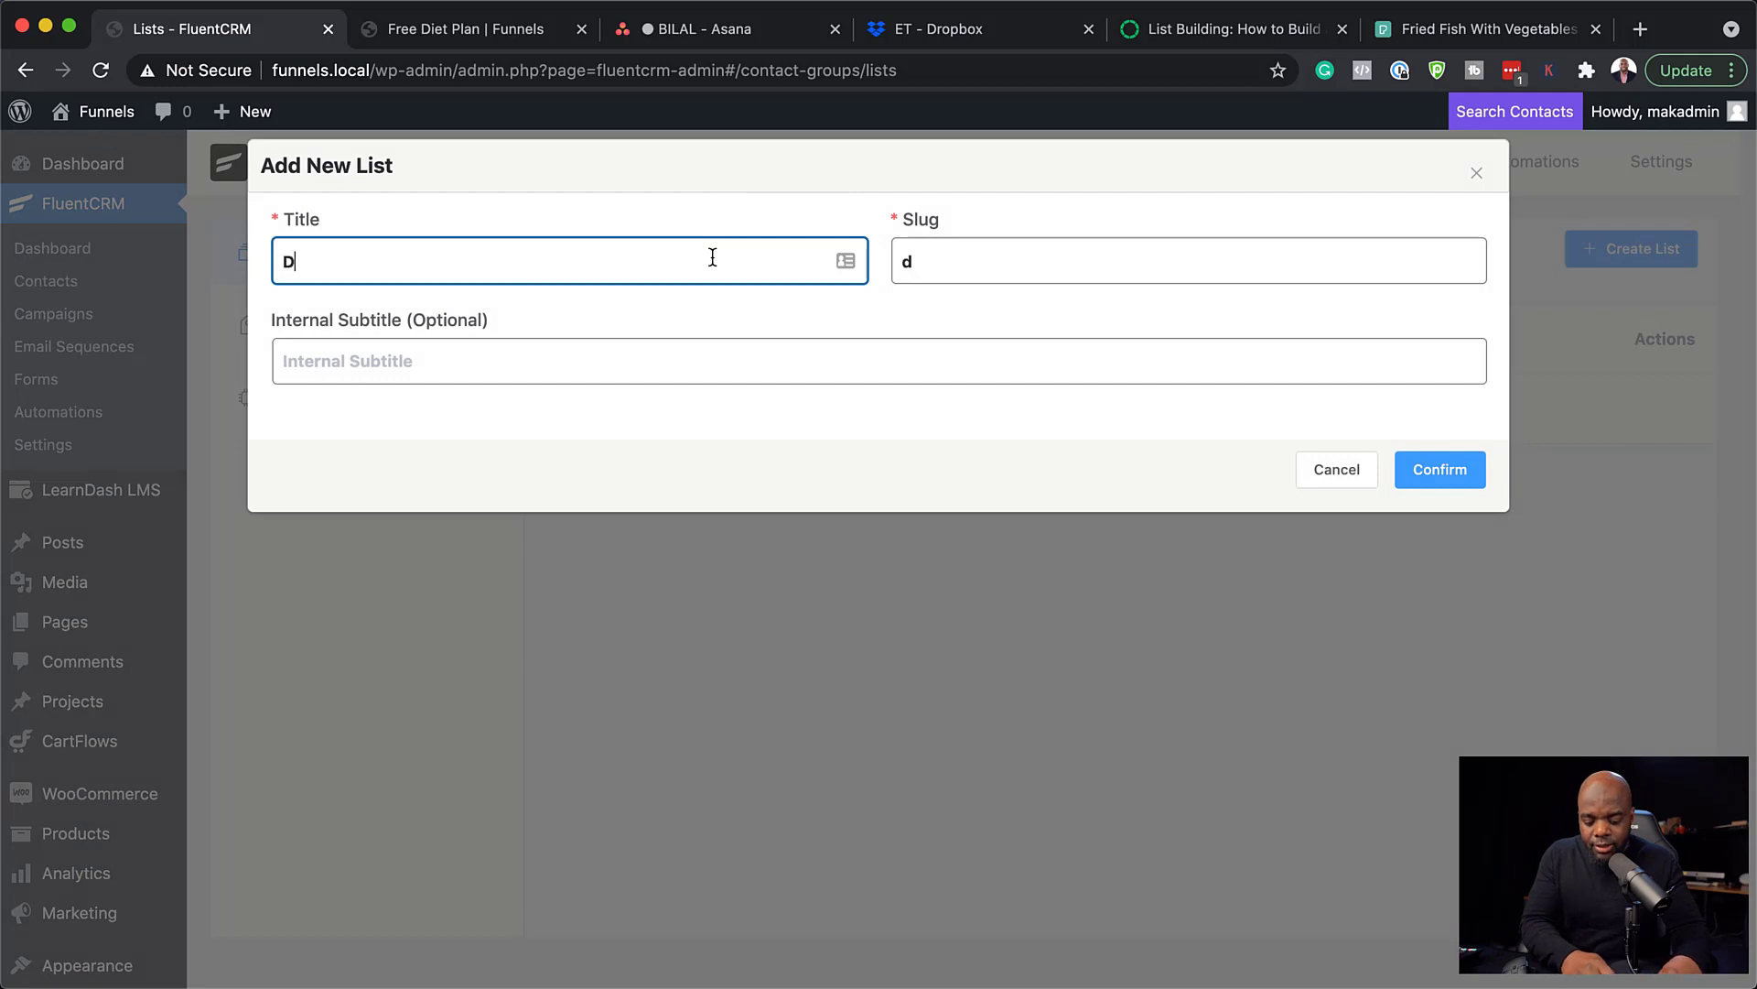
text(Diet Plan)
click(1428, 472)
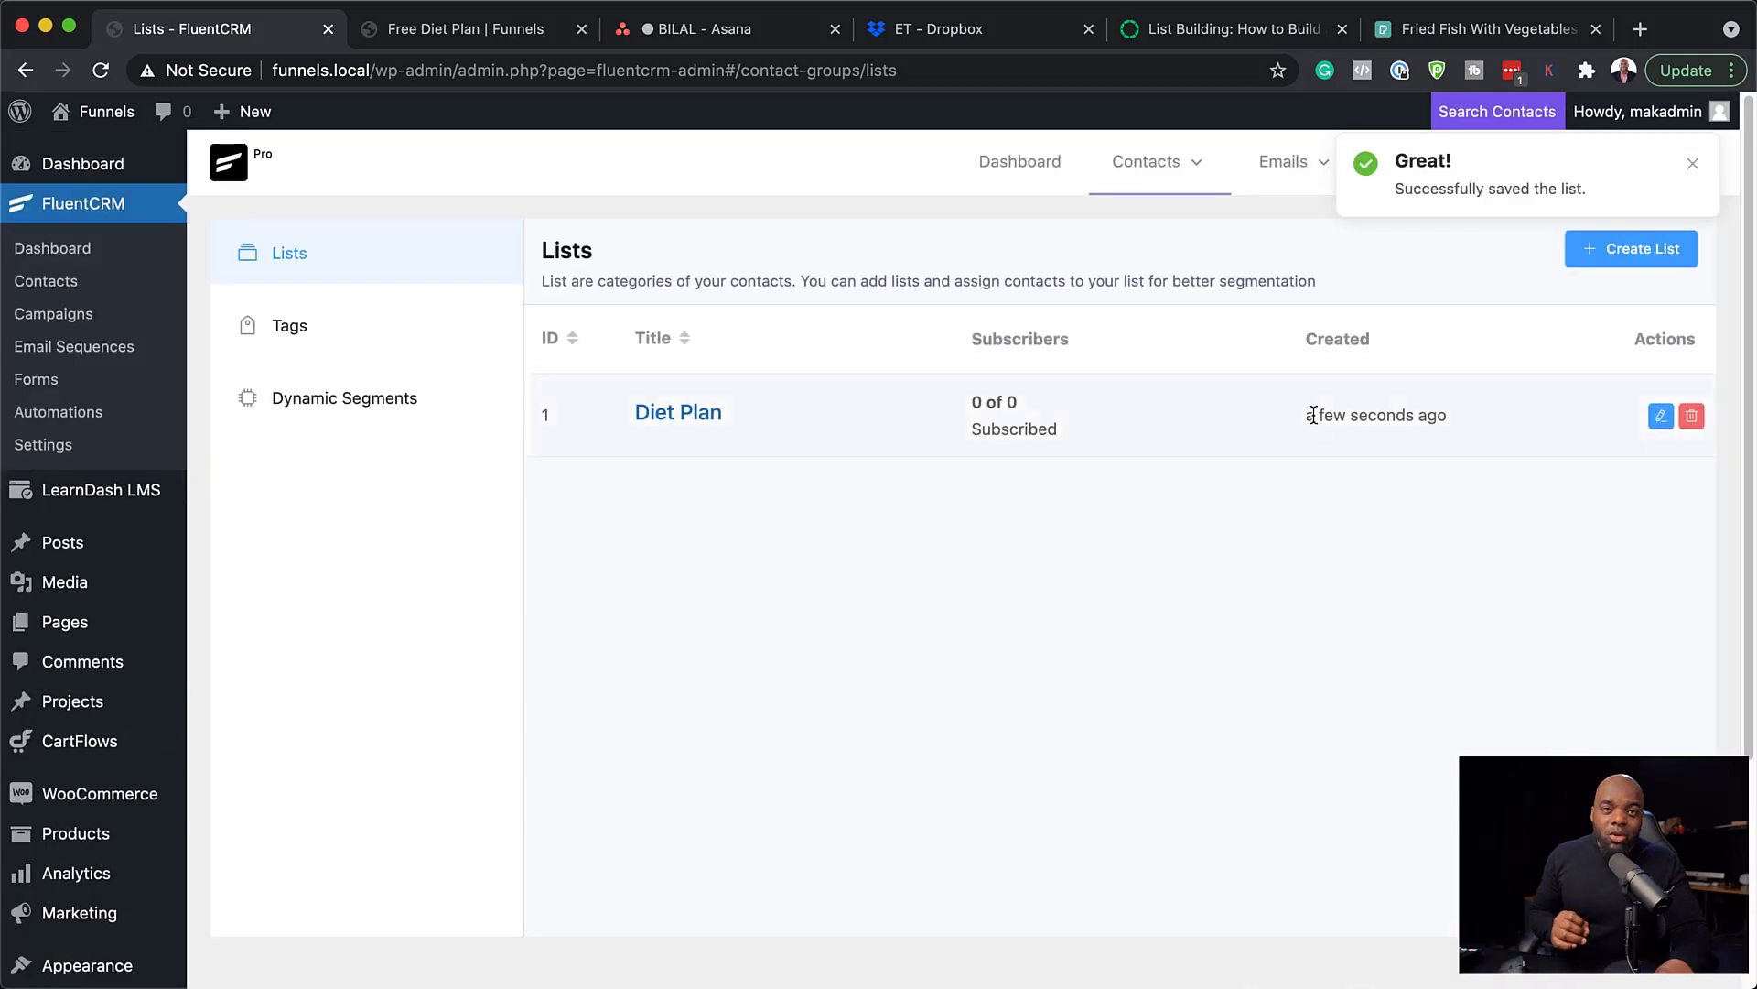
- Create a new FluentCRM contact tag titled "Diet Plan" and return to the contact lists
mouse_move(1180, 164)
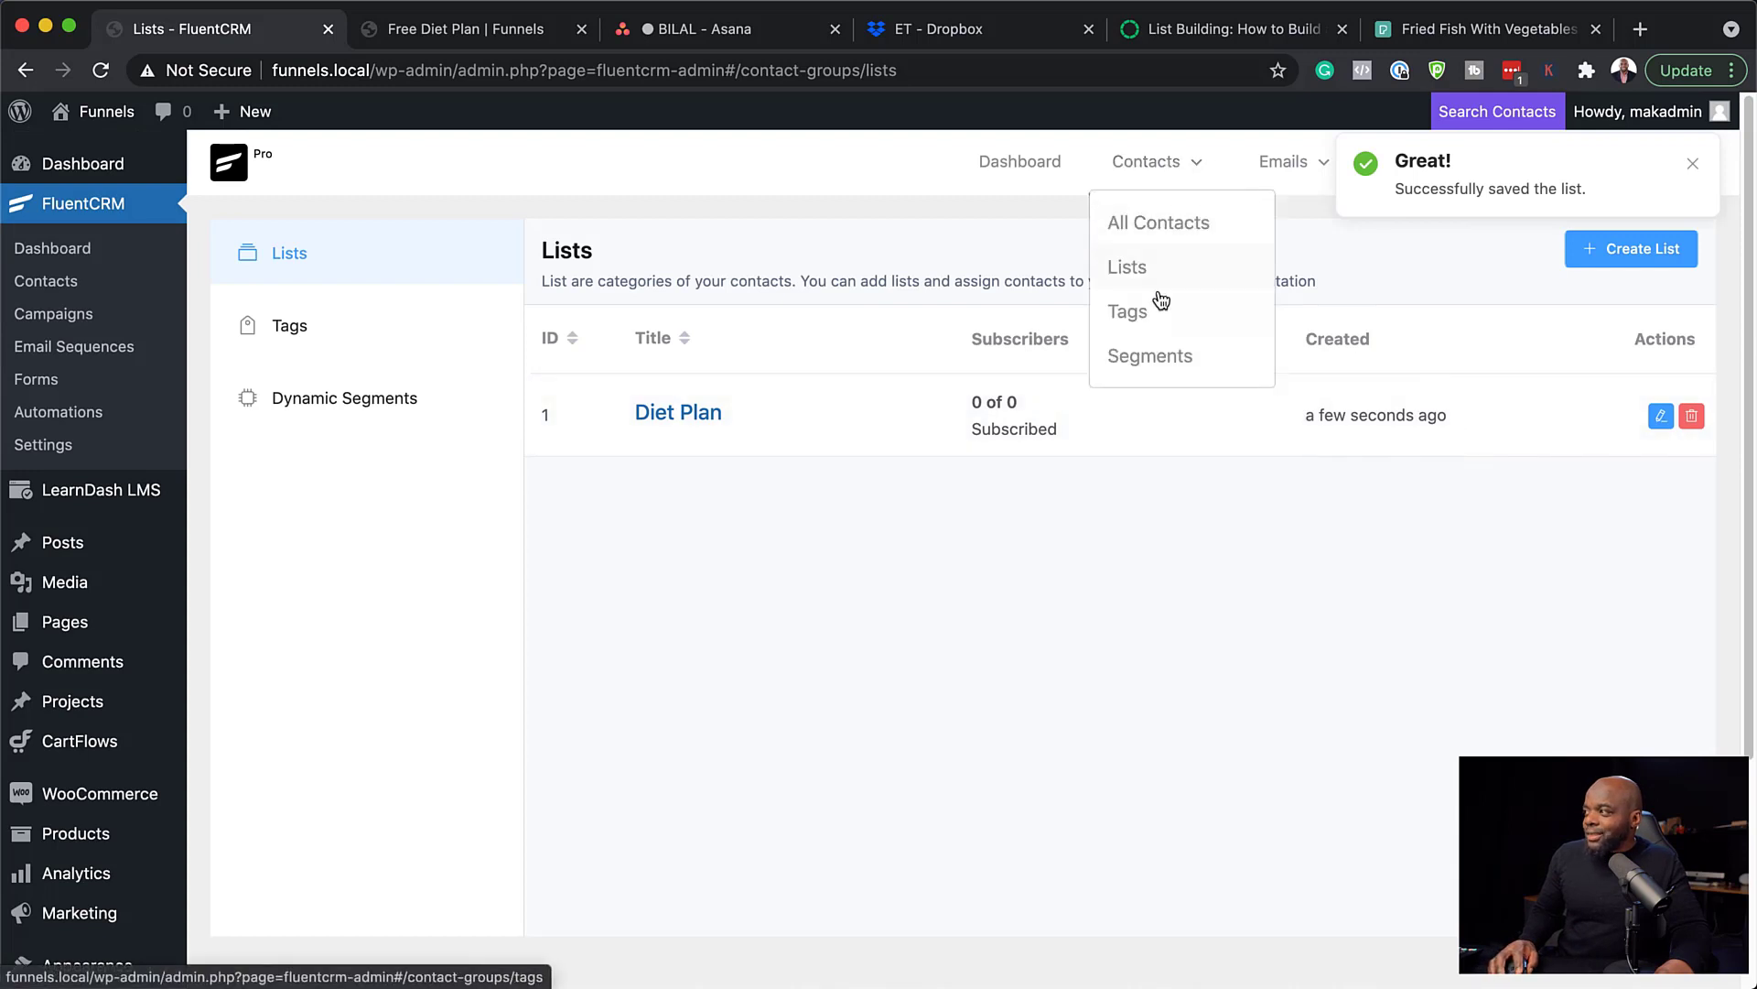
click(1144, 316)
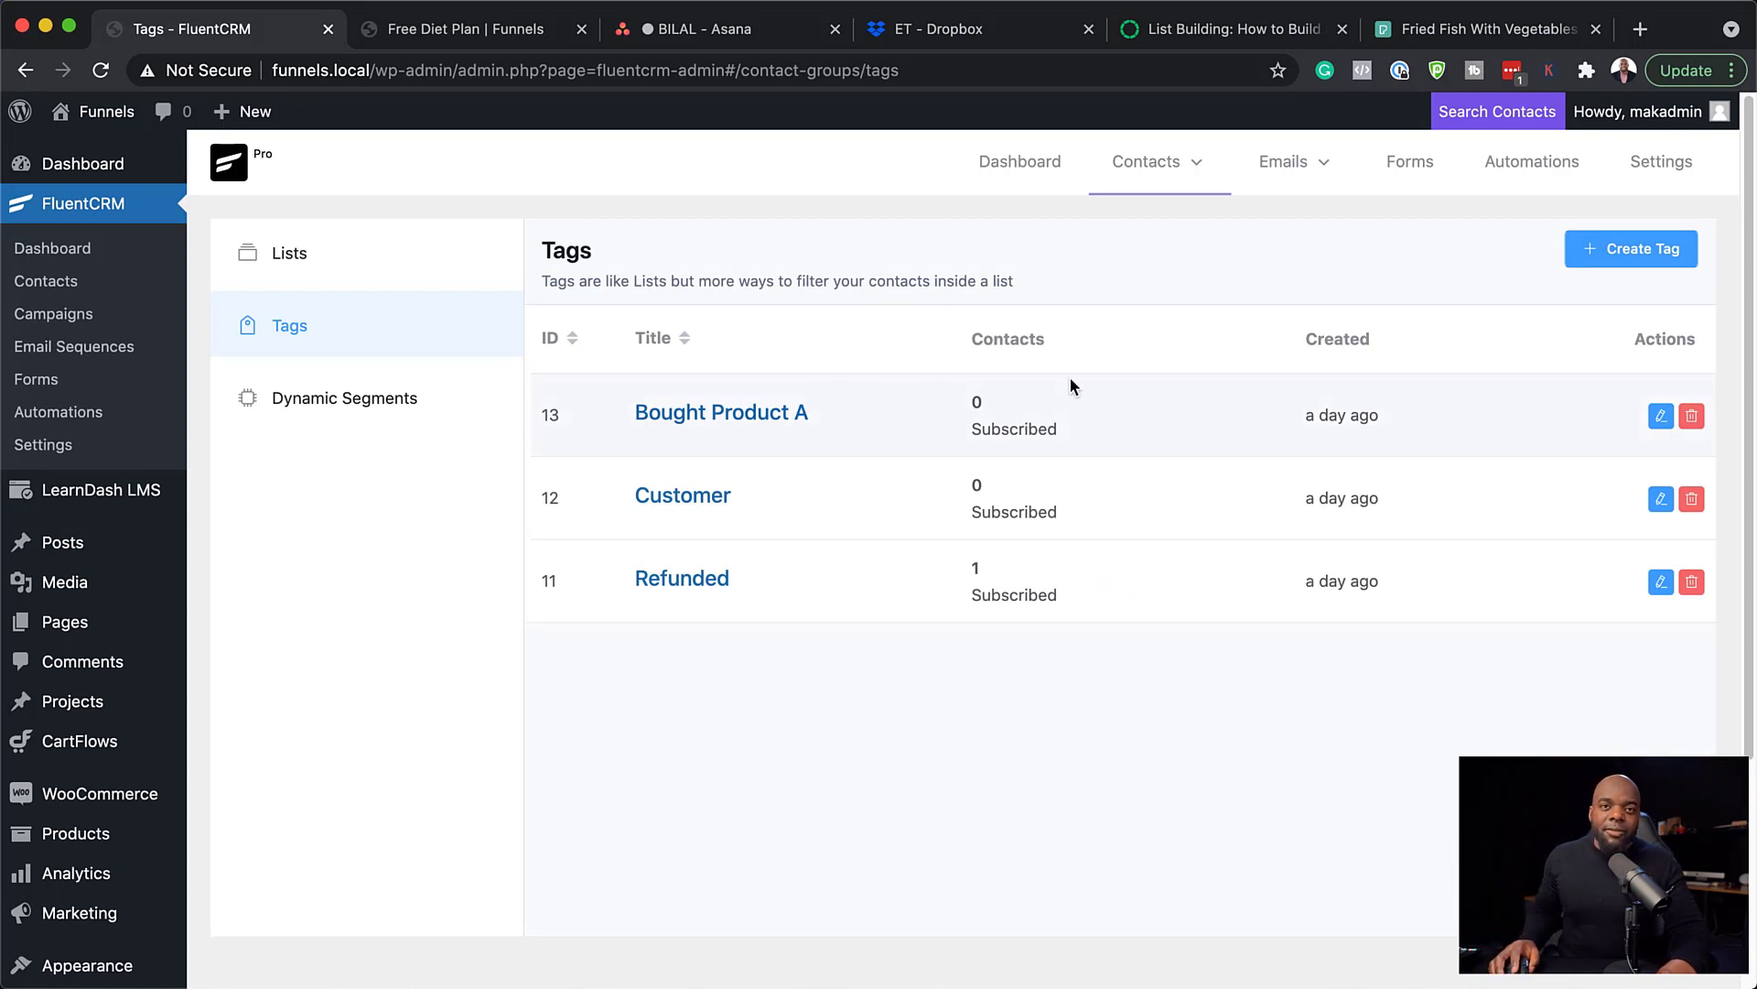
click(1632, 250)
click(765, 259)
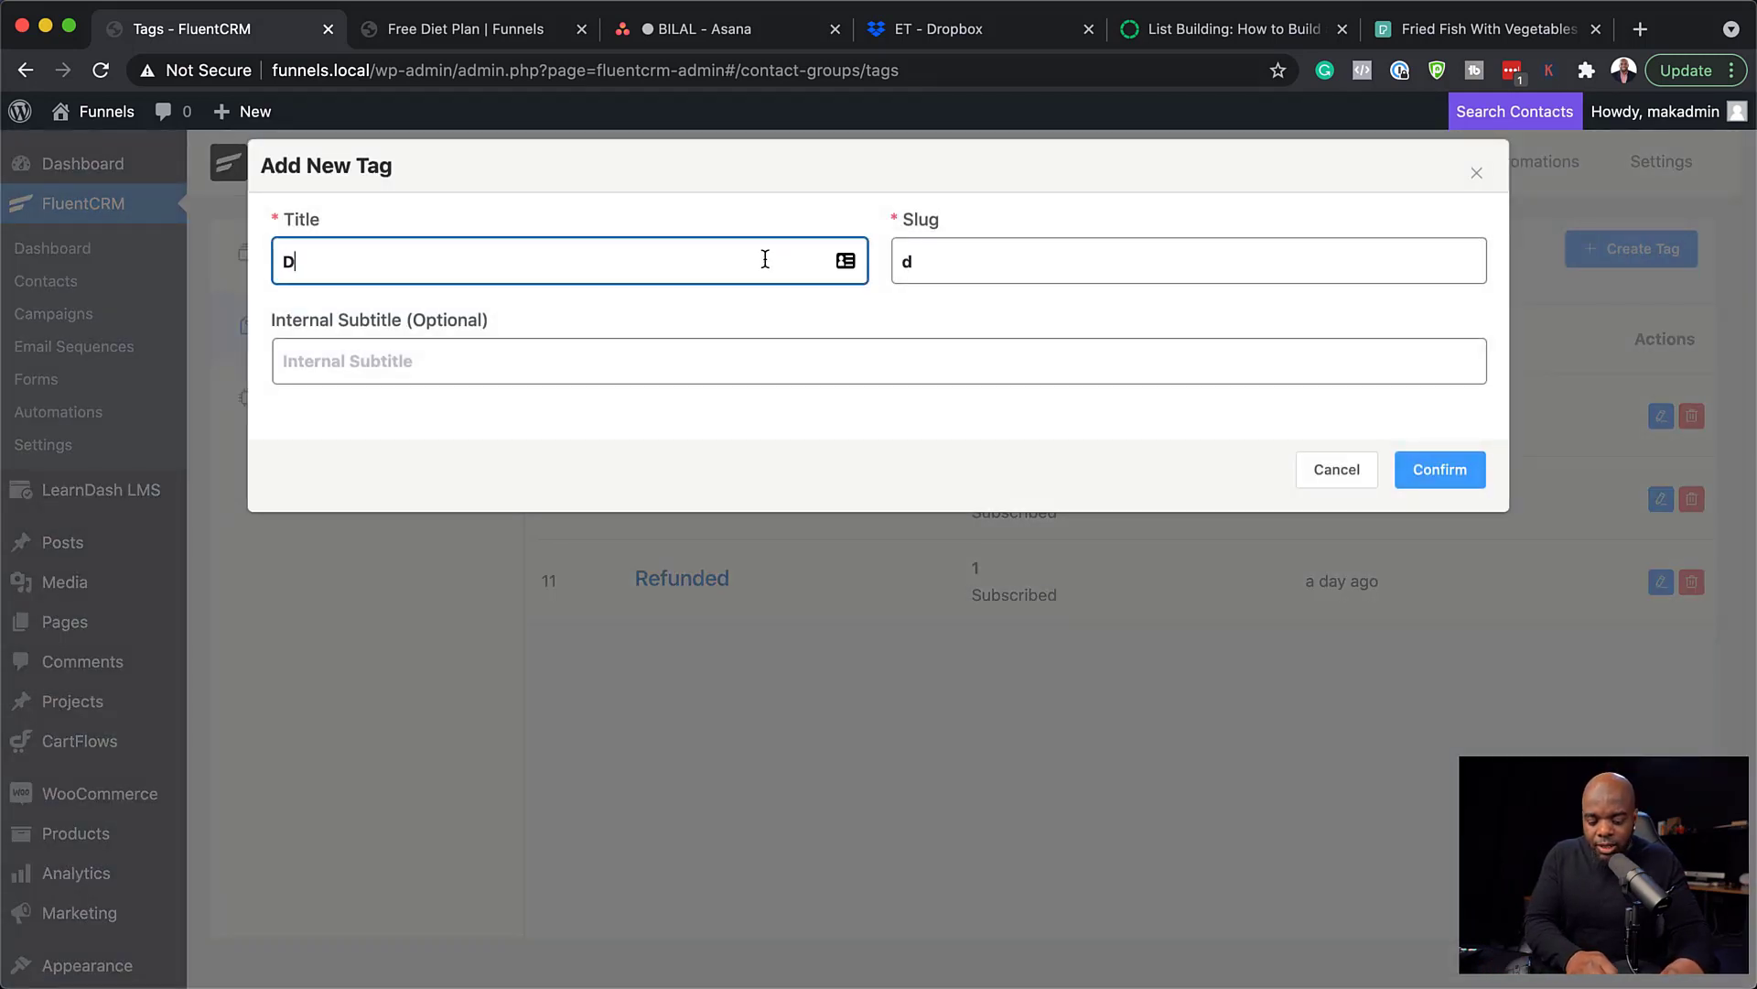
text(Diet Pla)
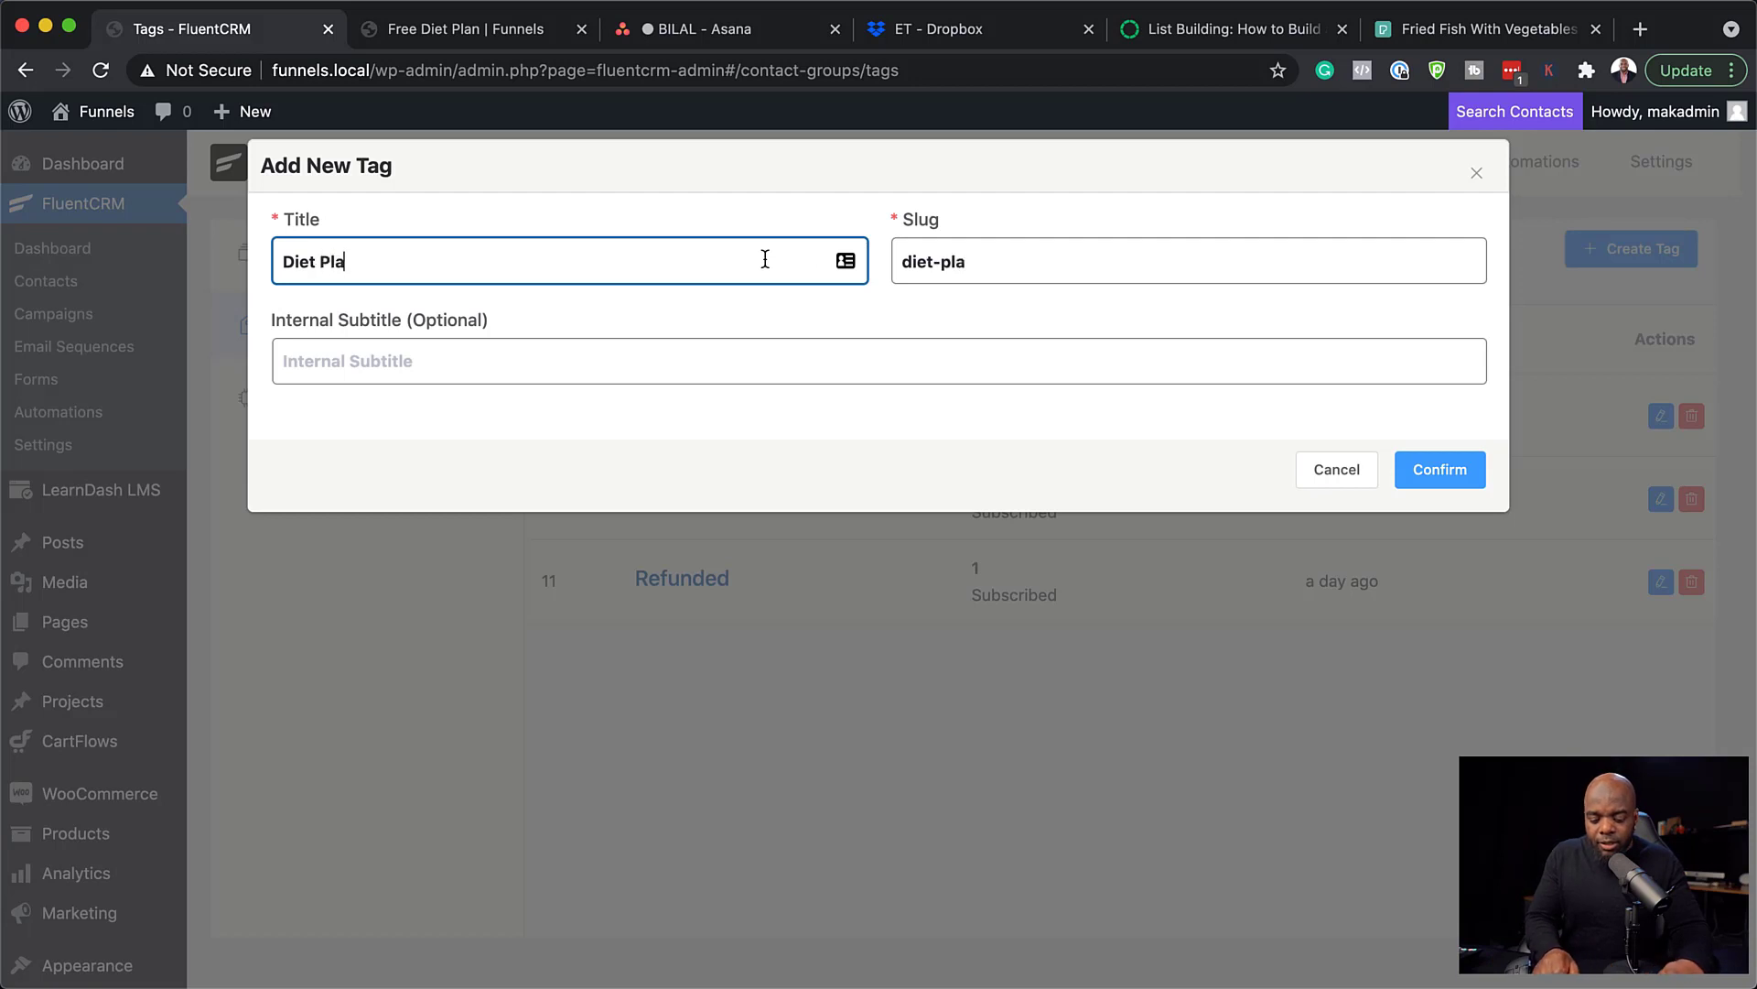
text(n)
click(1456, 469)
click(1456, 471)
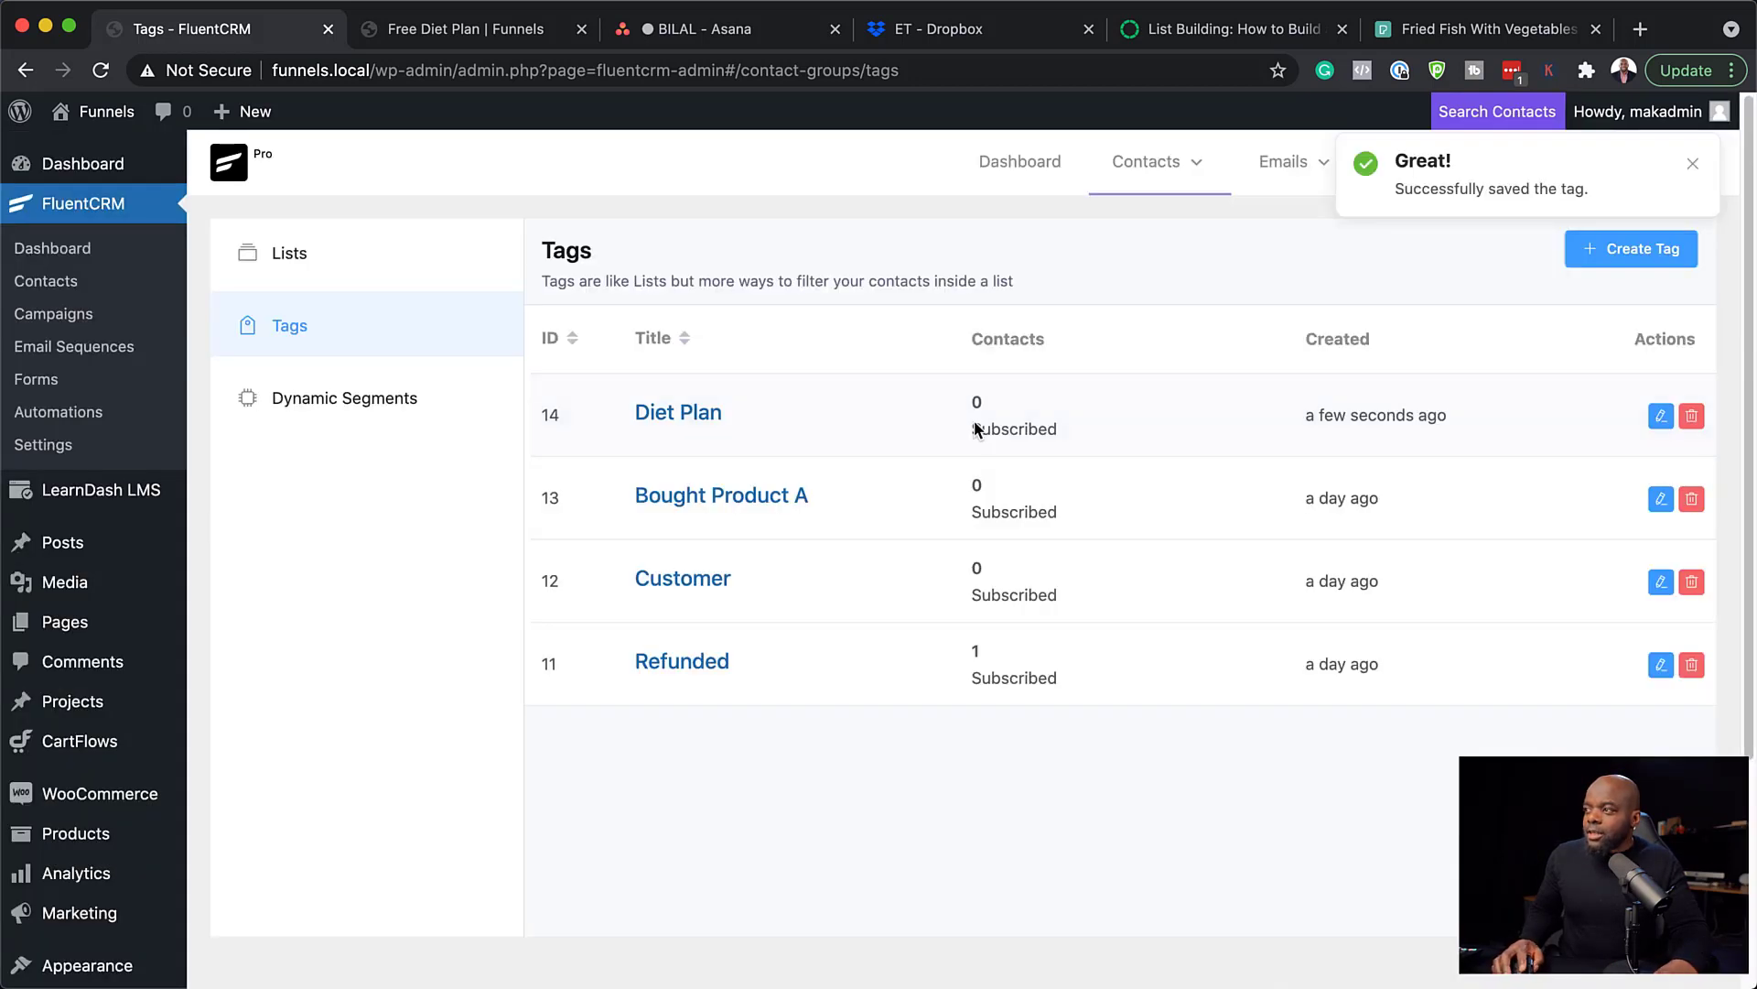
mouse_move(1170, 174)
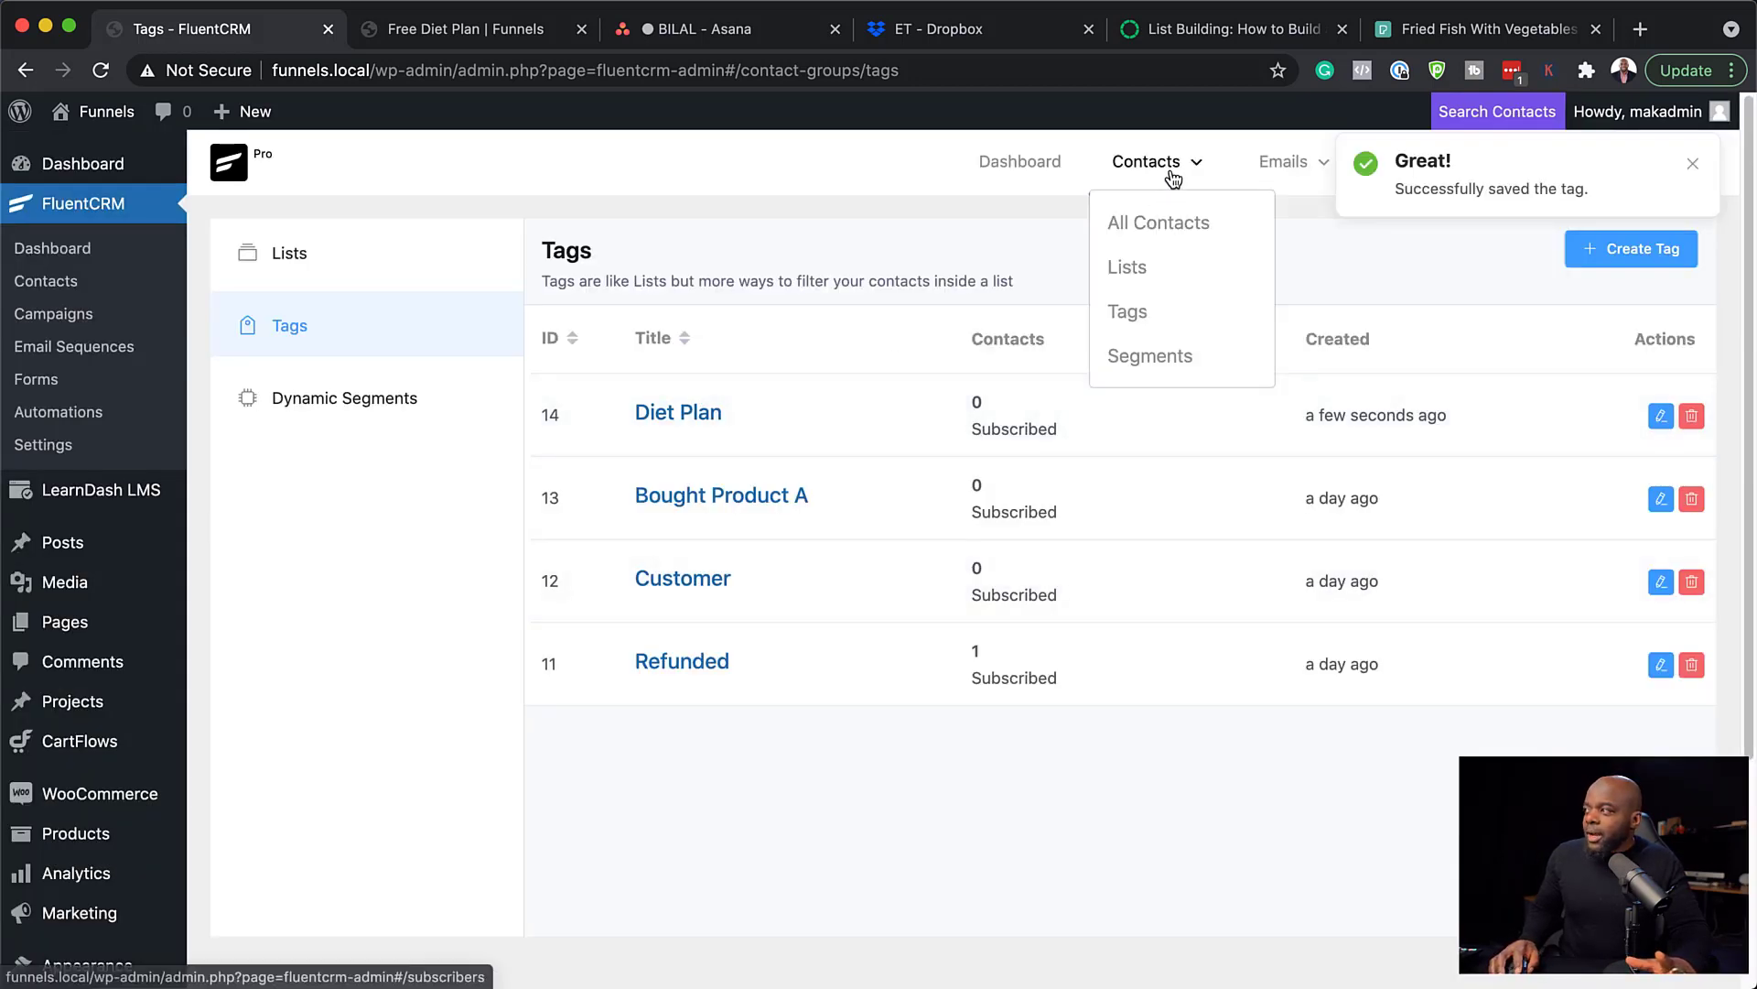
click(1138, 271)
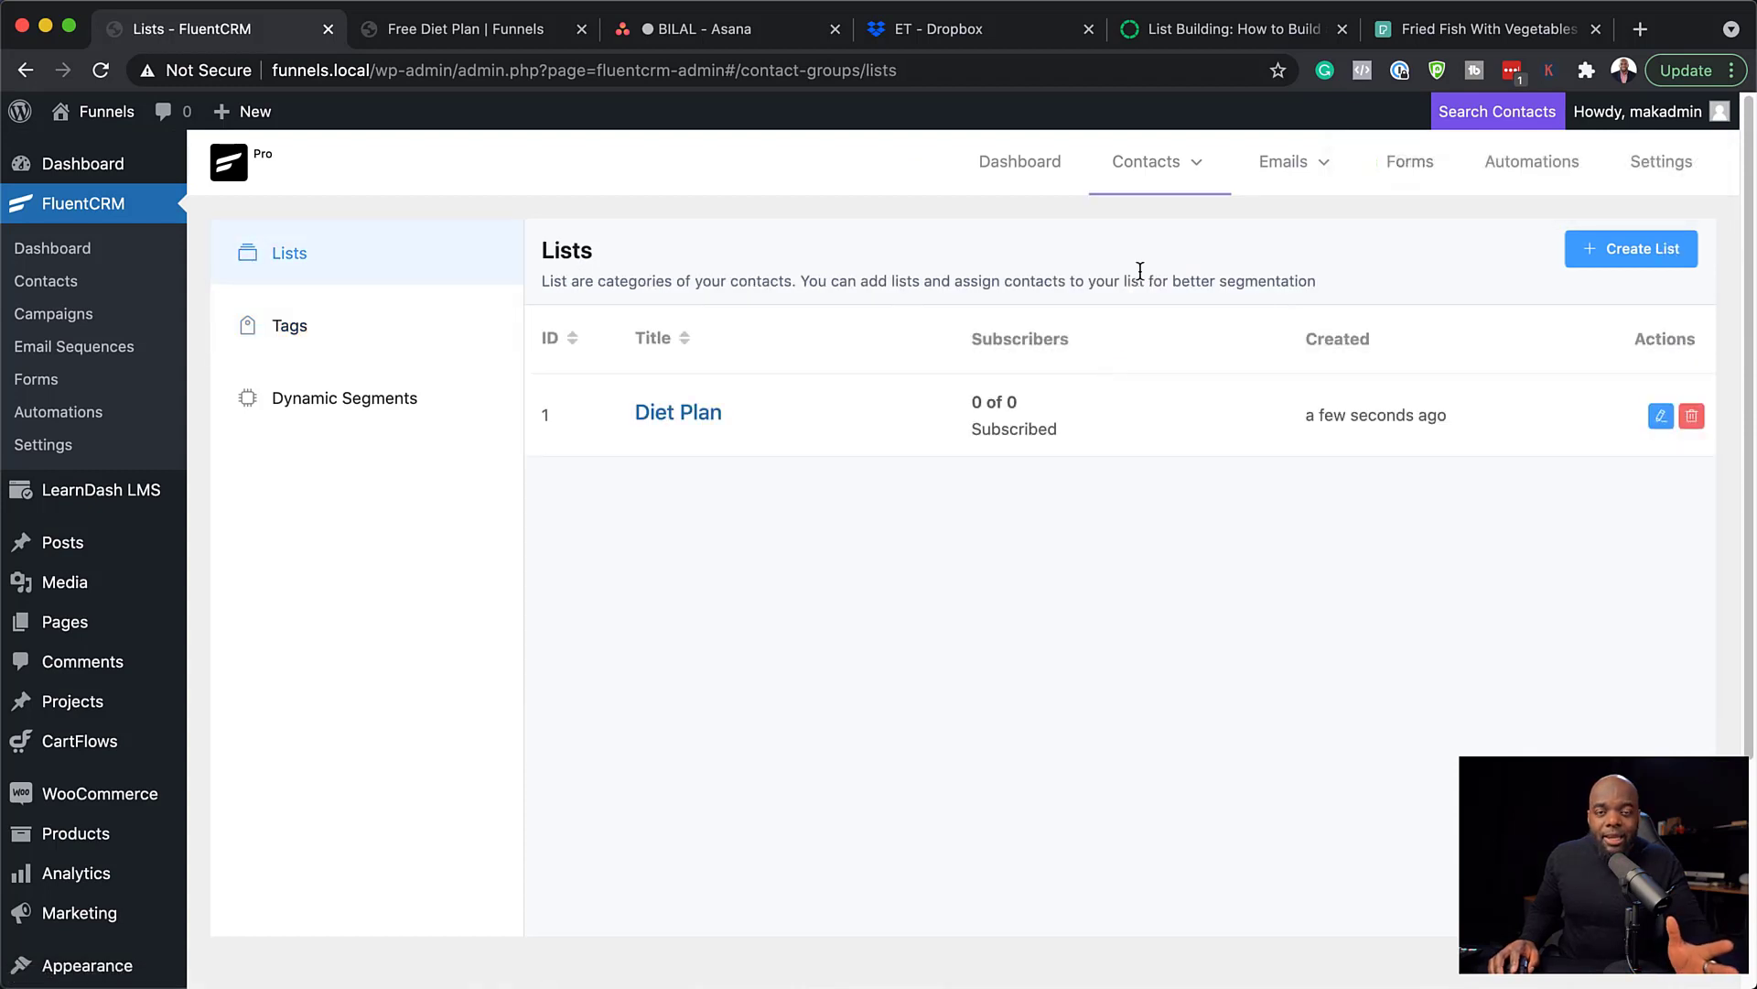
- Go back to the Free Diet Plan page in the visual builder and add an Email Optin module to the empty second column
click(438, 31)
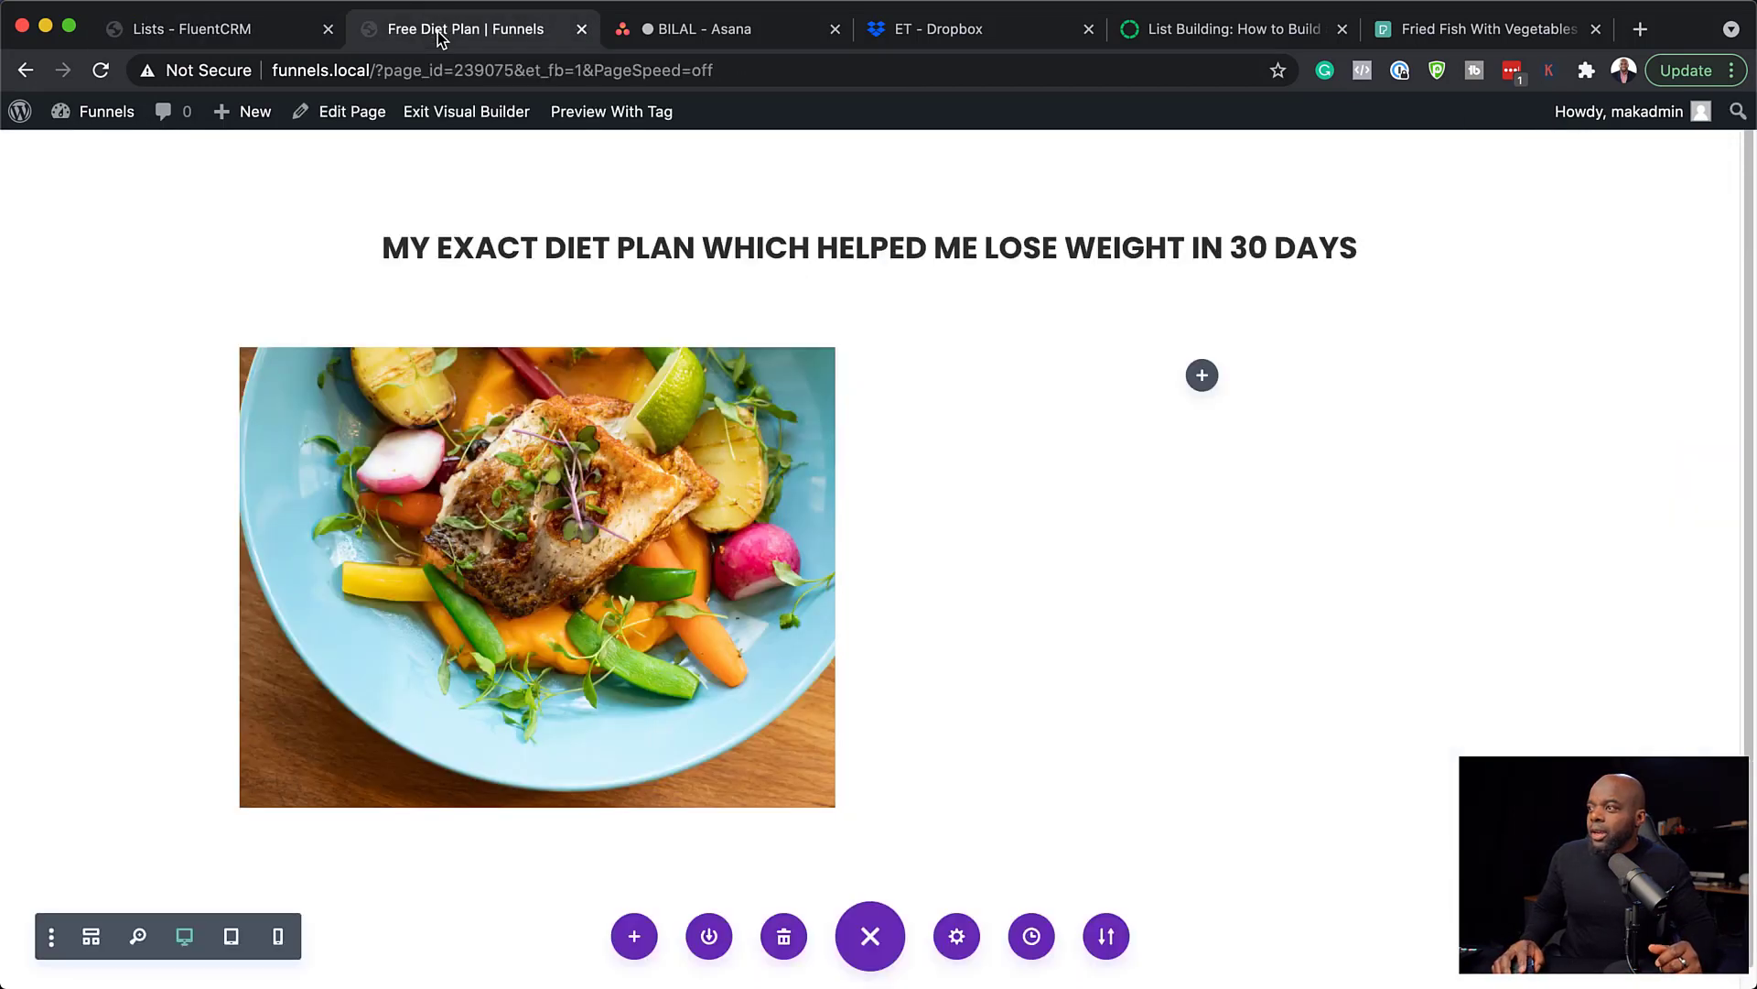
click(1205, 377)
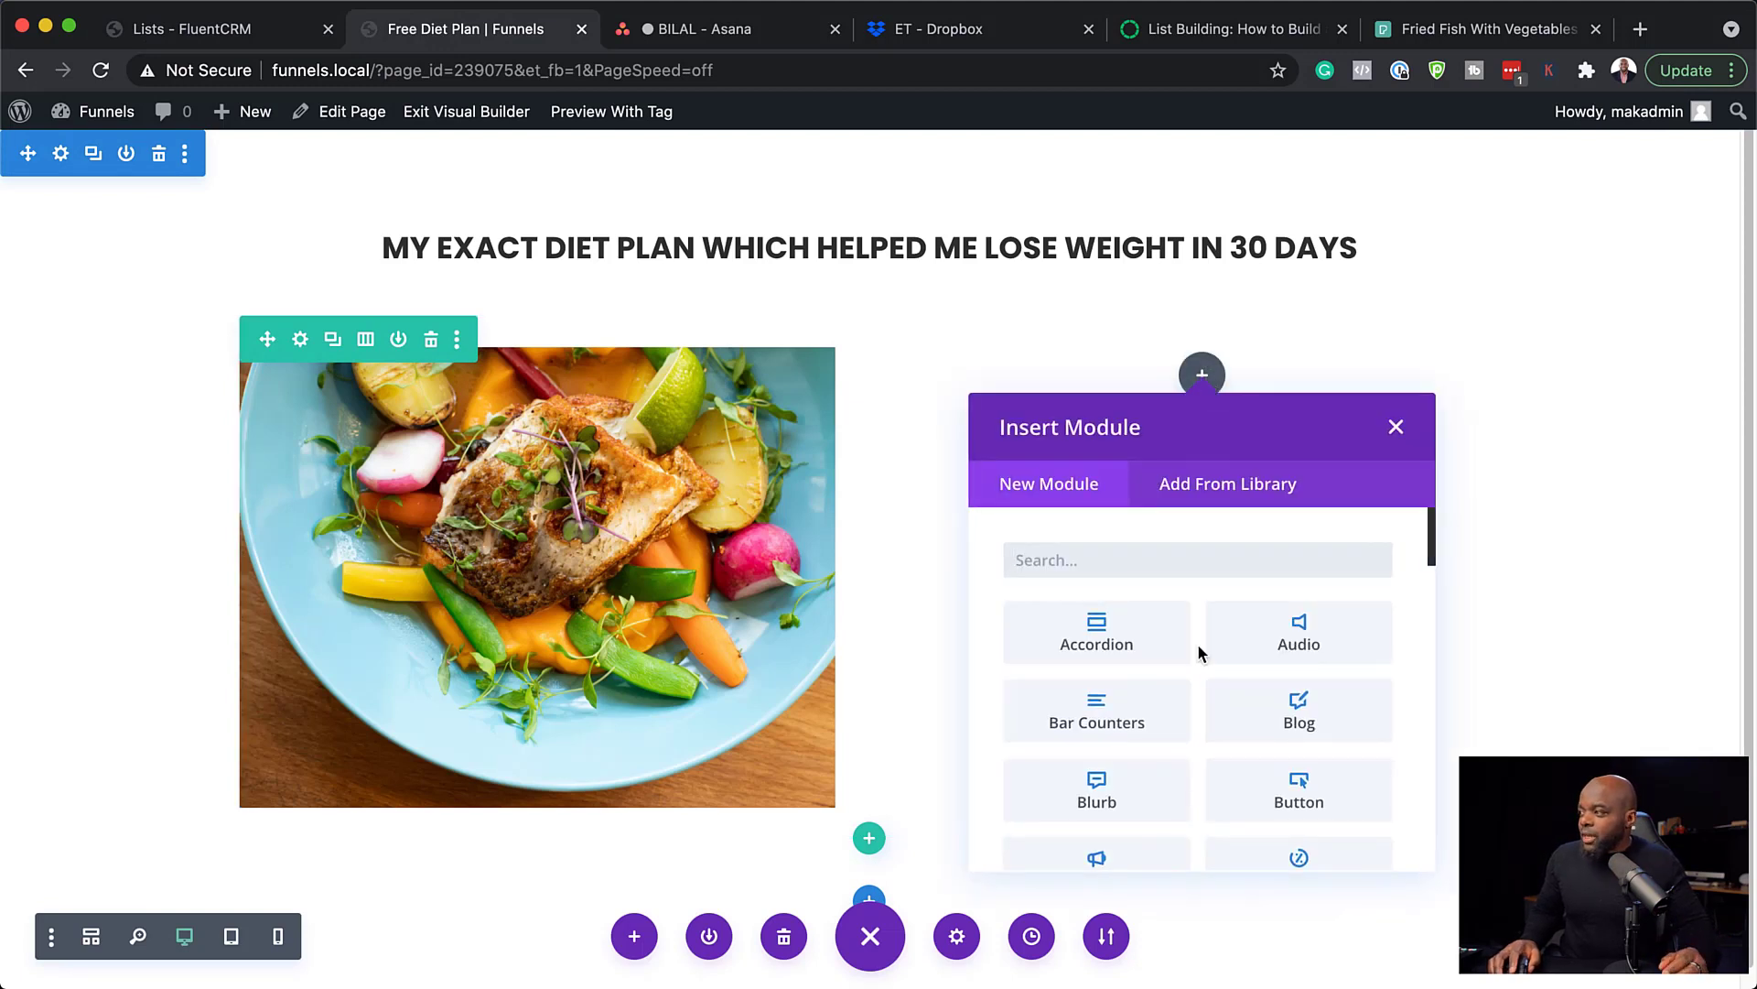
text(email)
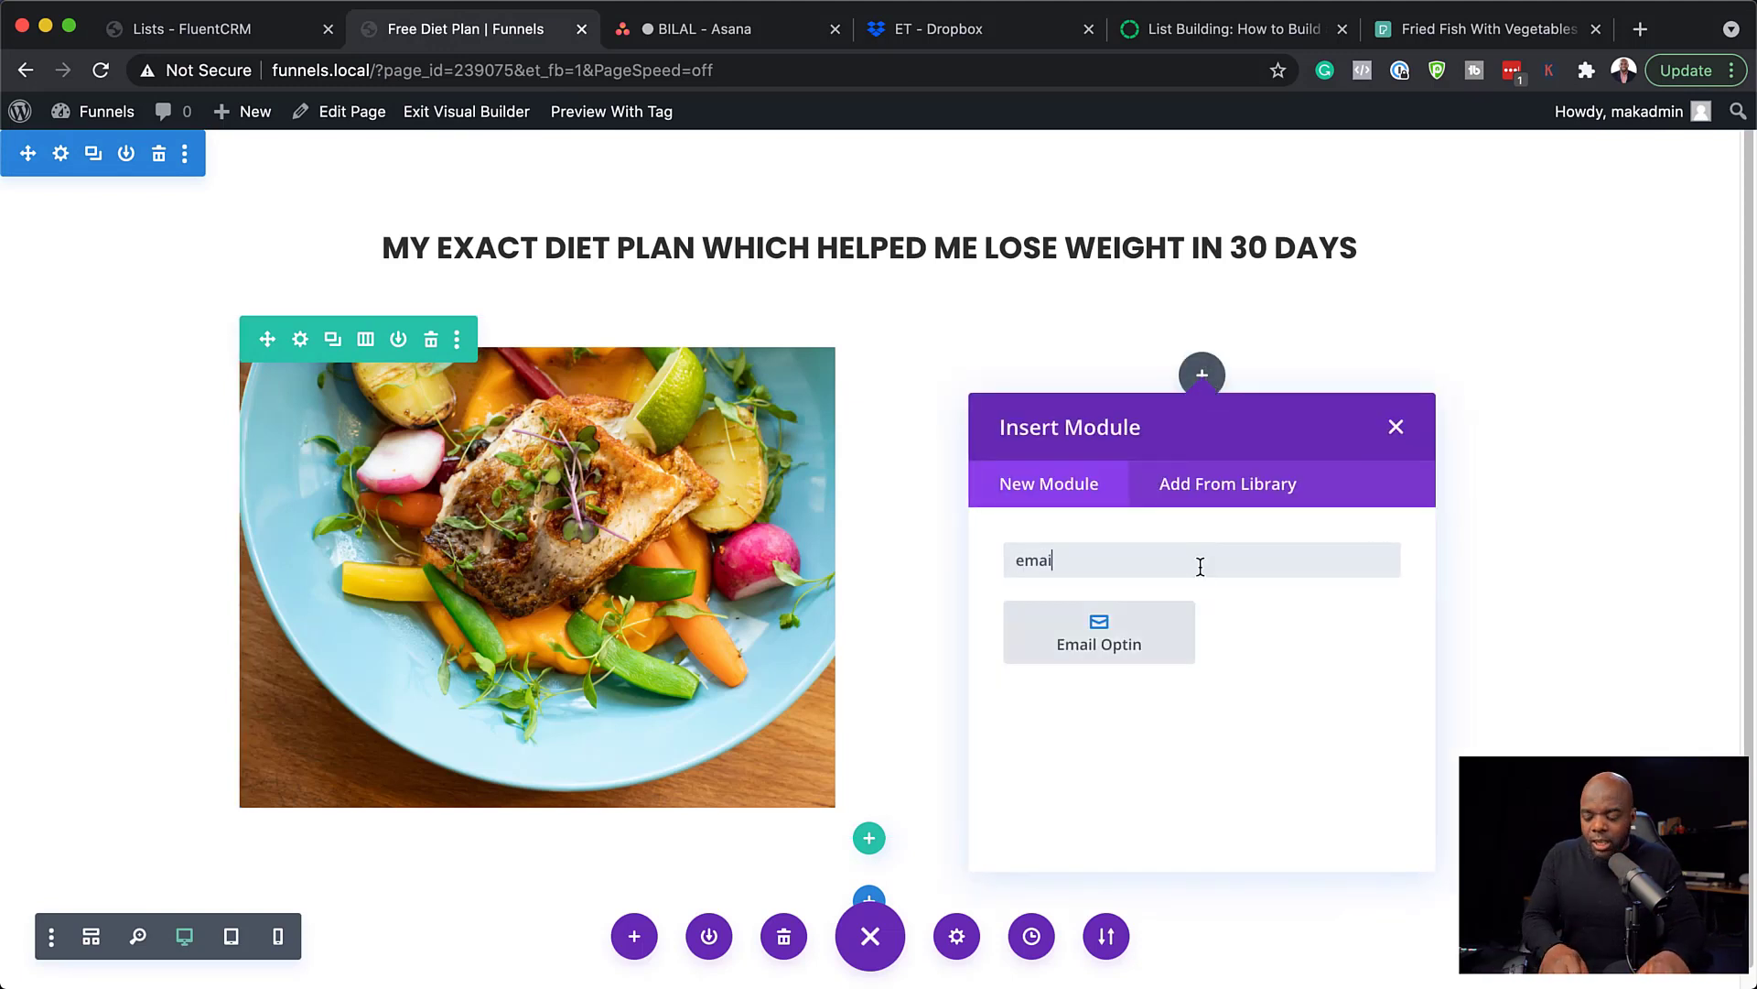
click(1150, 640)
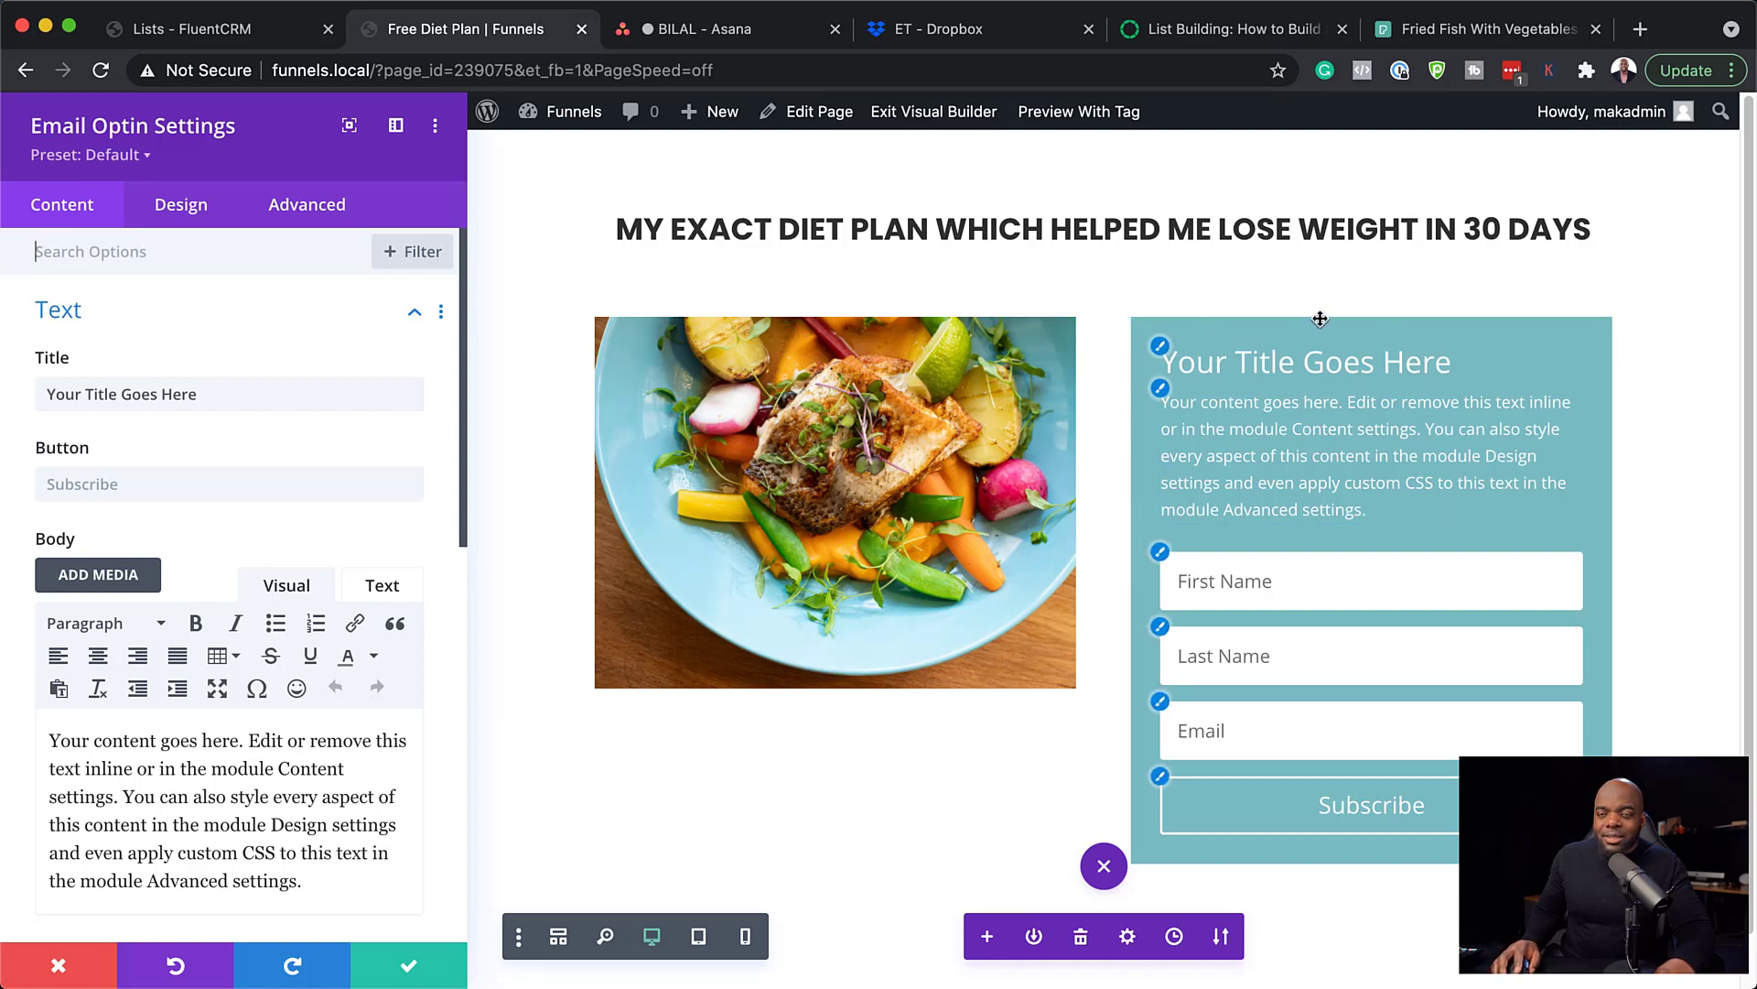
- Set the Email Optin module's background to a semi-transparent orange, rgba(224,149,0,0.55)
scroll(306, 700, down, 8)
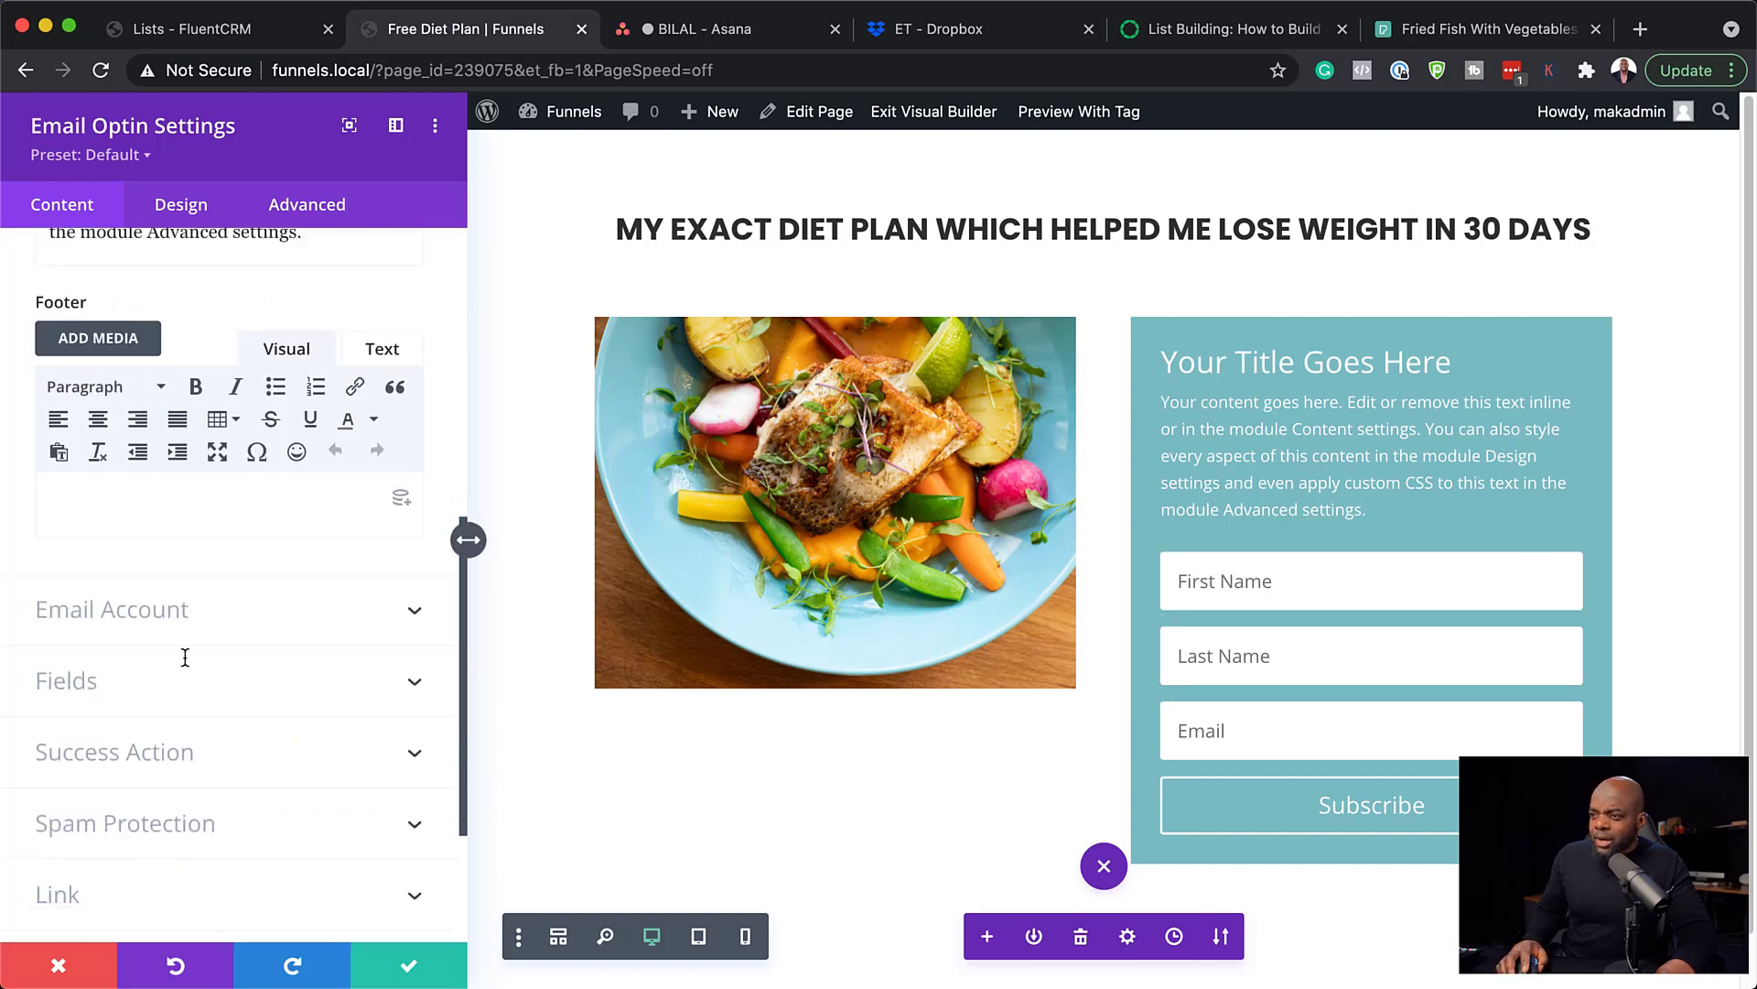
scroll(196, 593, down, 5)
click(168, 743)
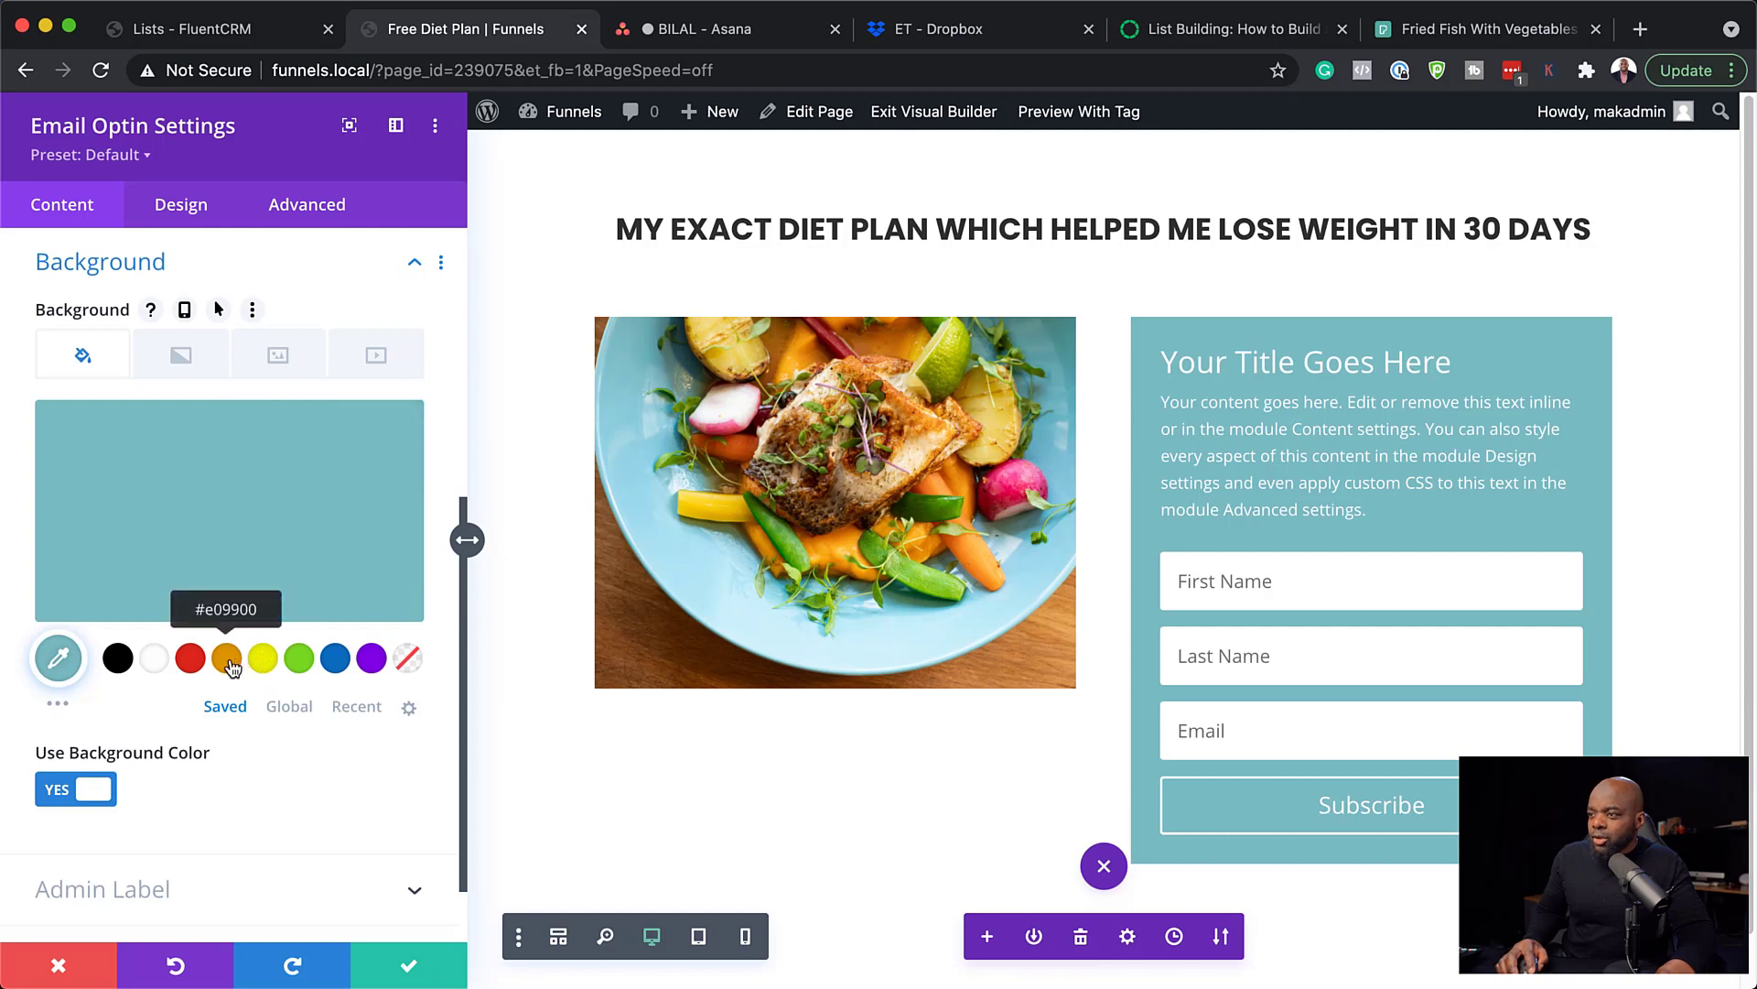
click(228, 661)
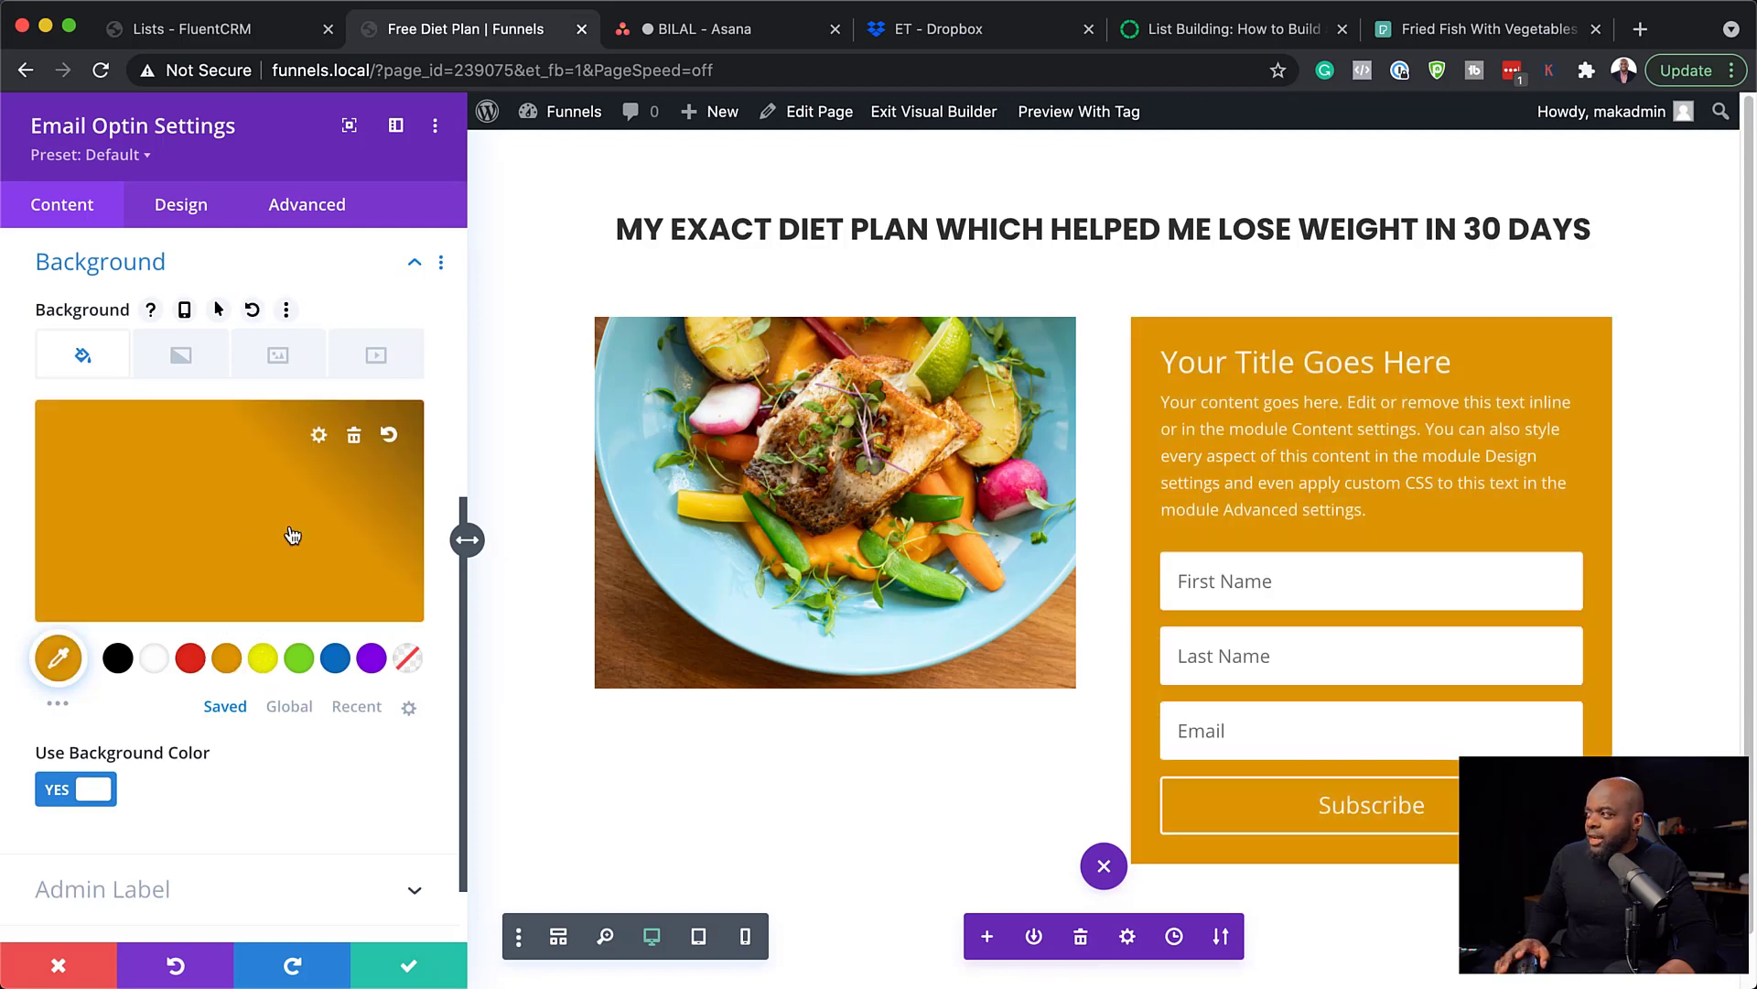
click(184, 541)
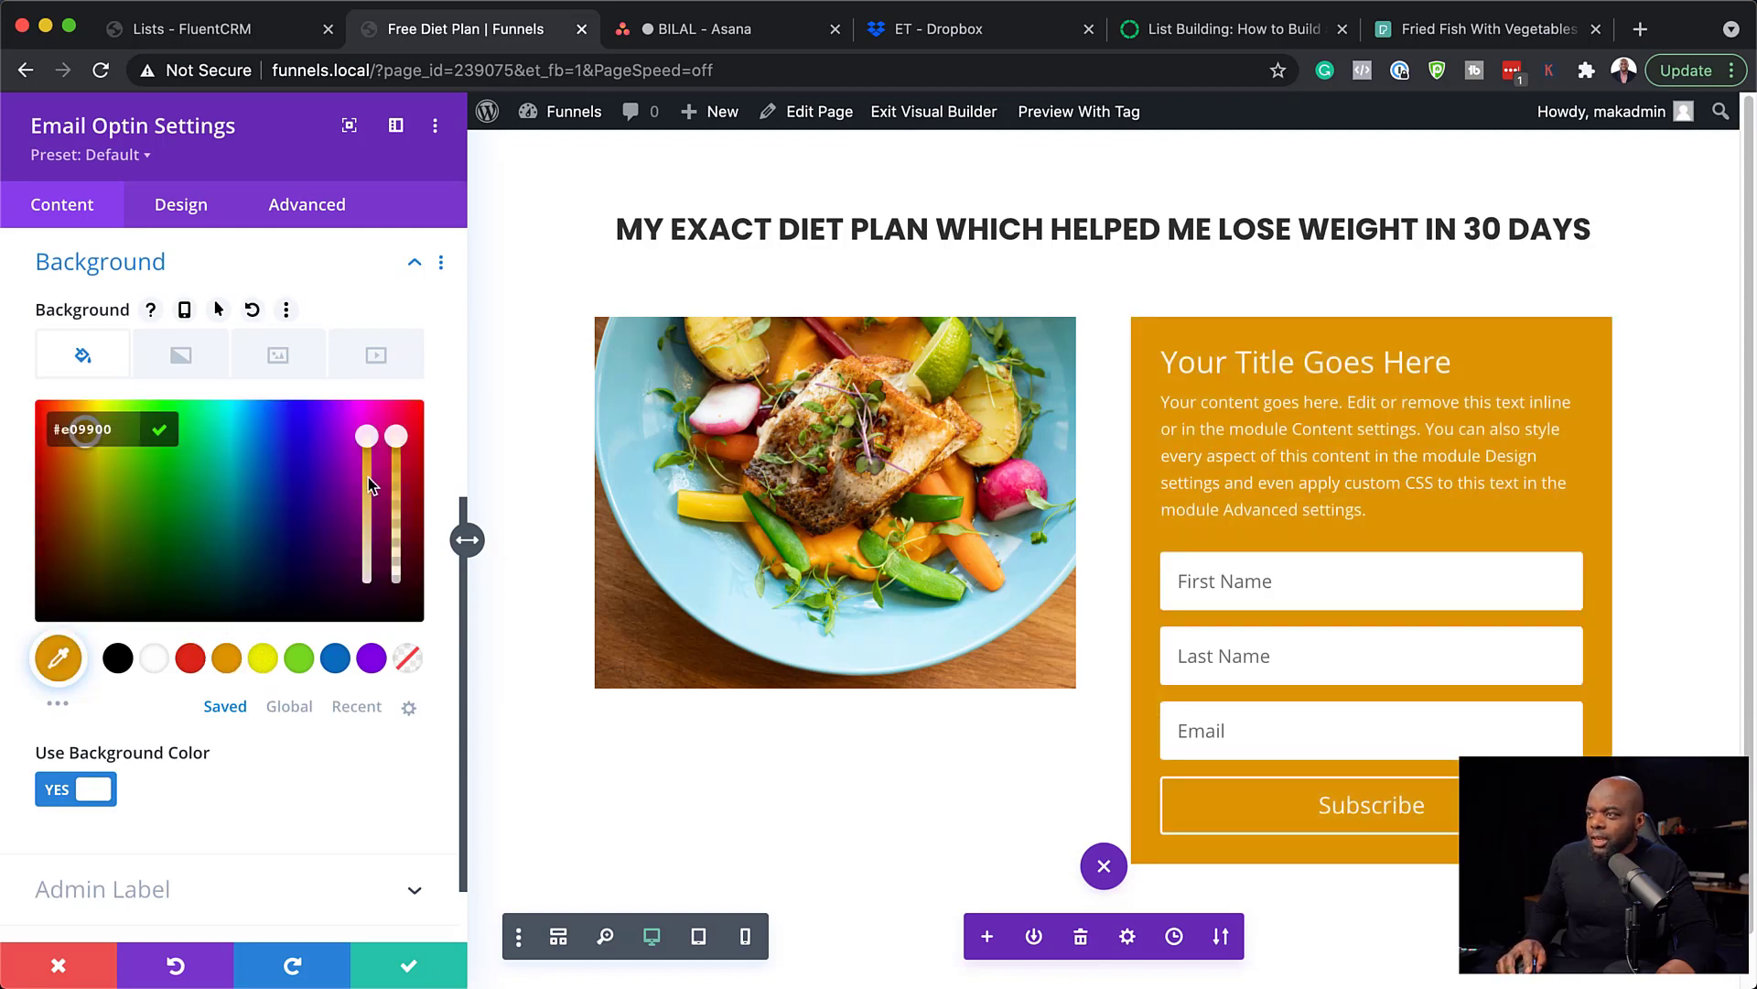
drag(366, 467, 397, 517)
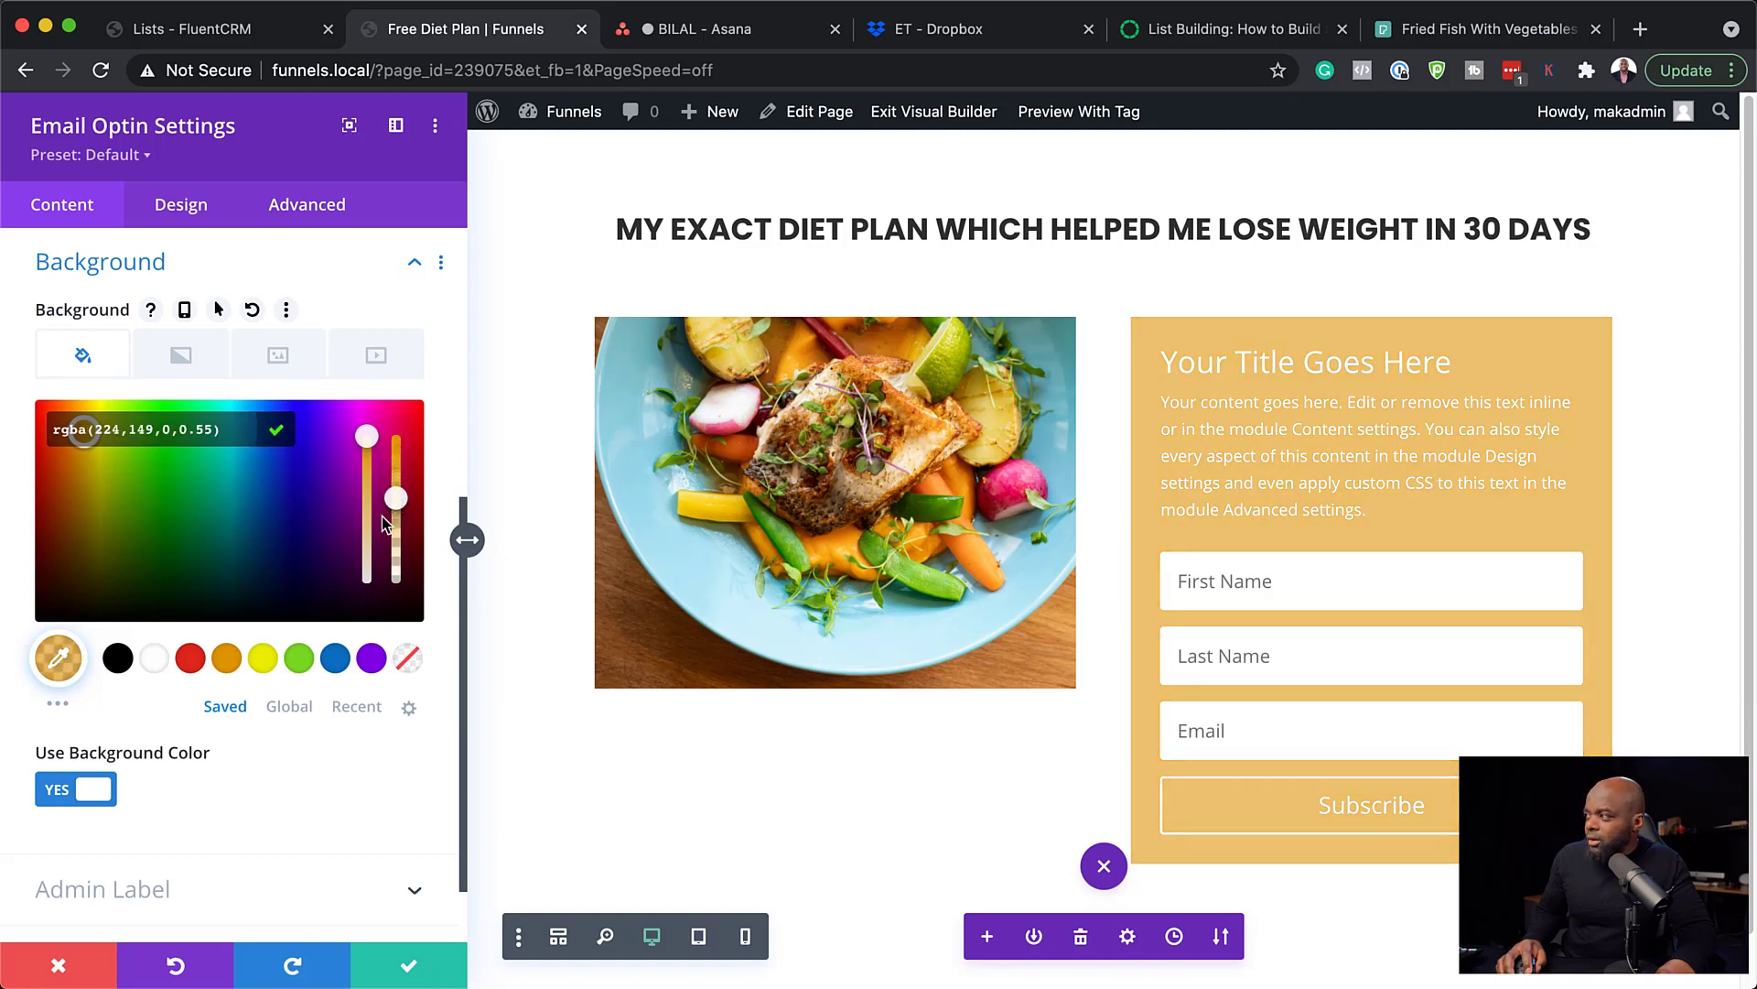
- Give the Email Optin module 4px rounded corners and a 2px border in orange
click(187, 207)
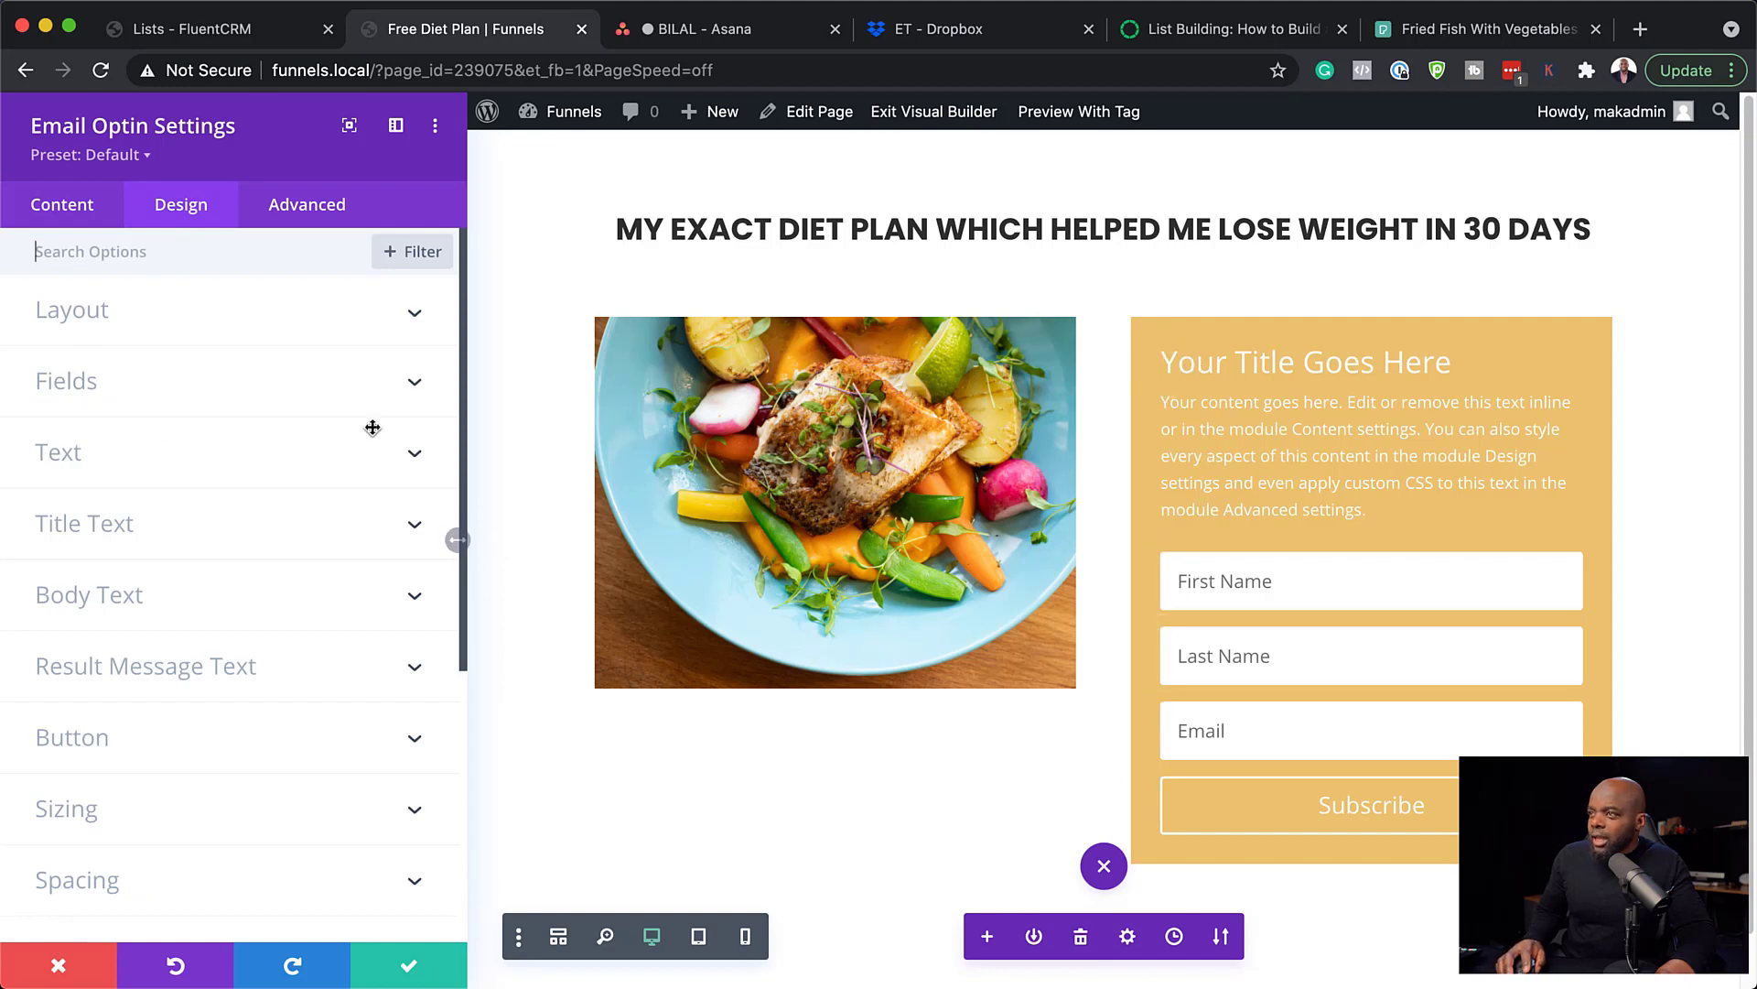
scroll(192, 601, down, 5)
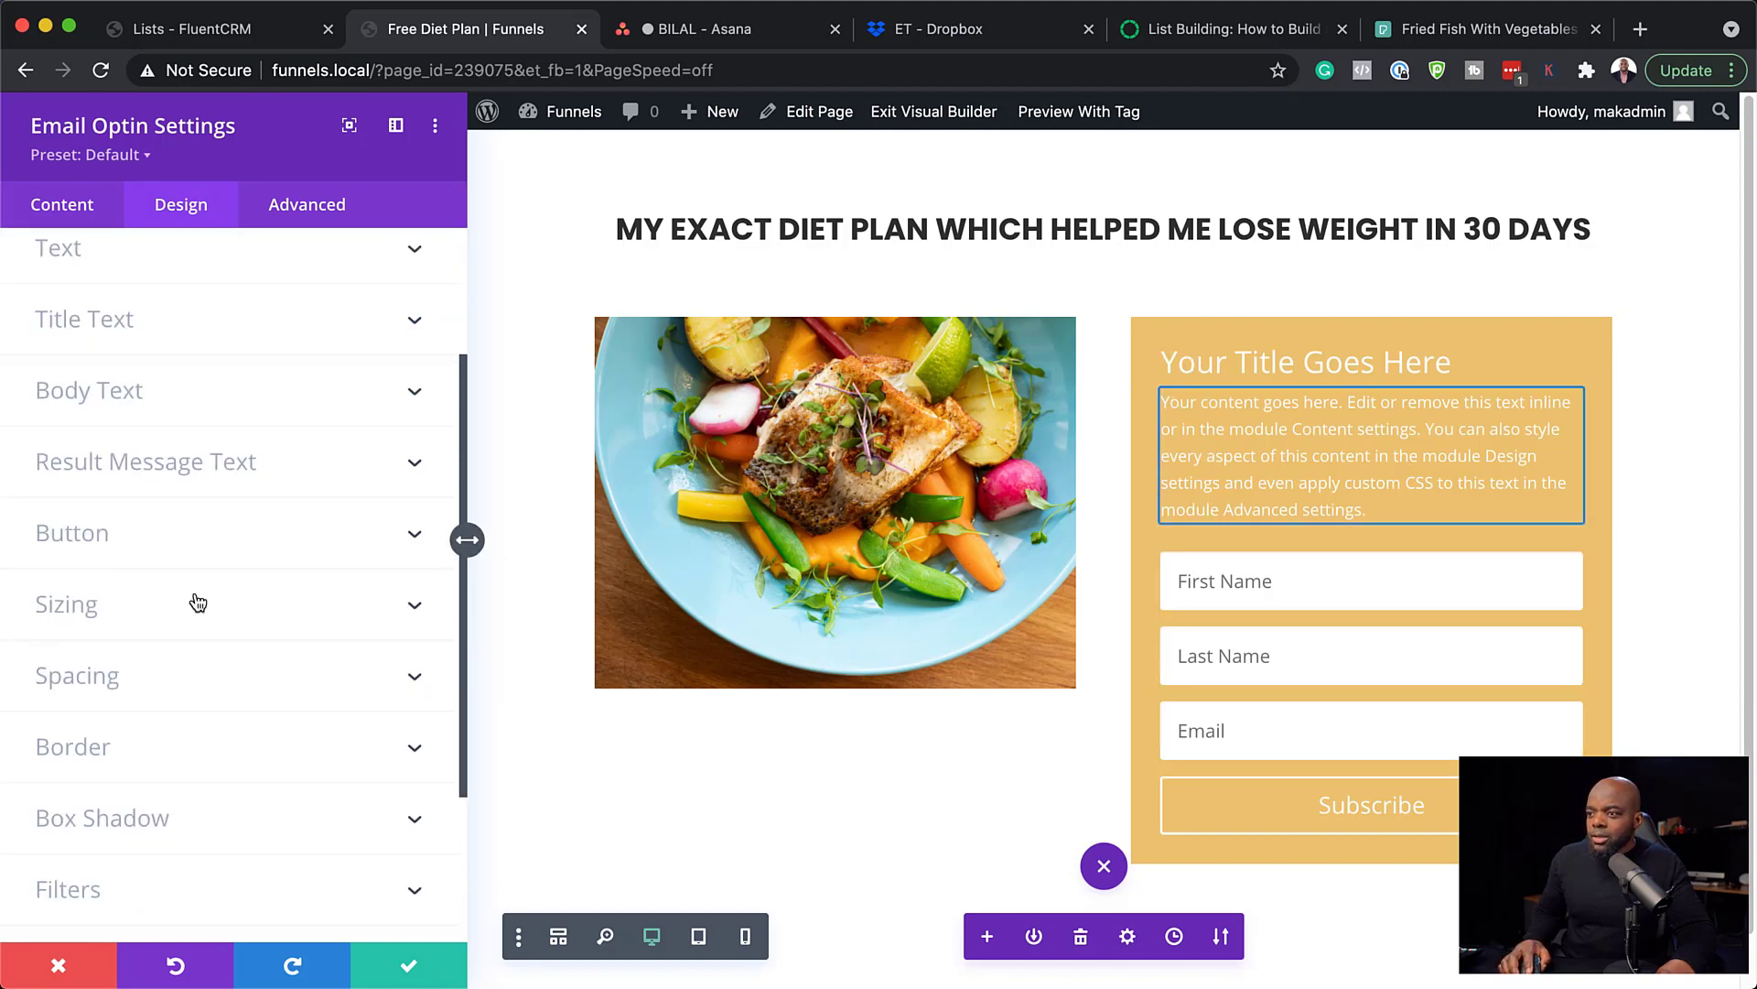
click(157, 732)
click(87, 370)
text(4)
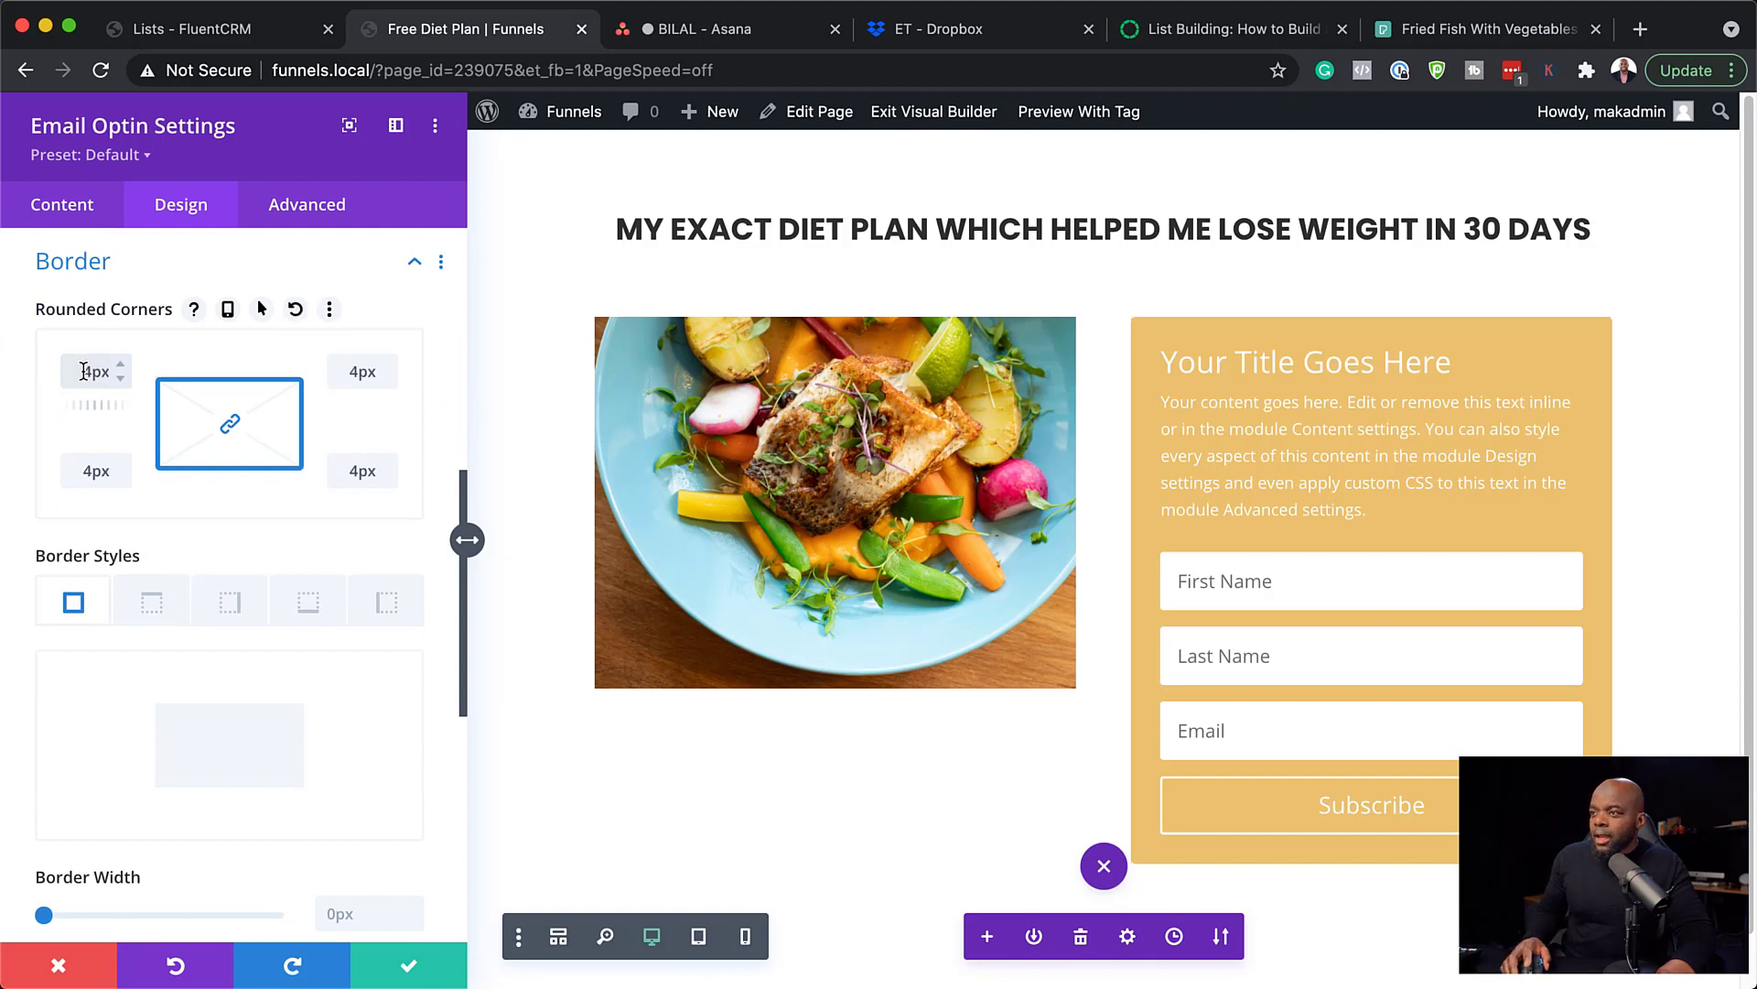
scroll(163, 580, down, 3)
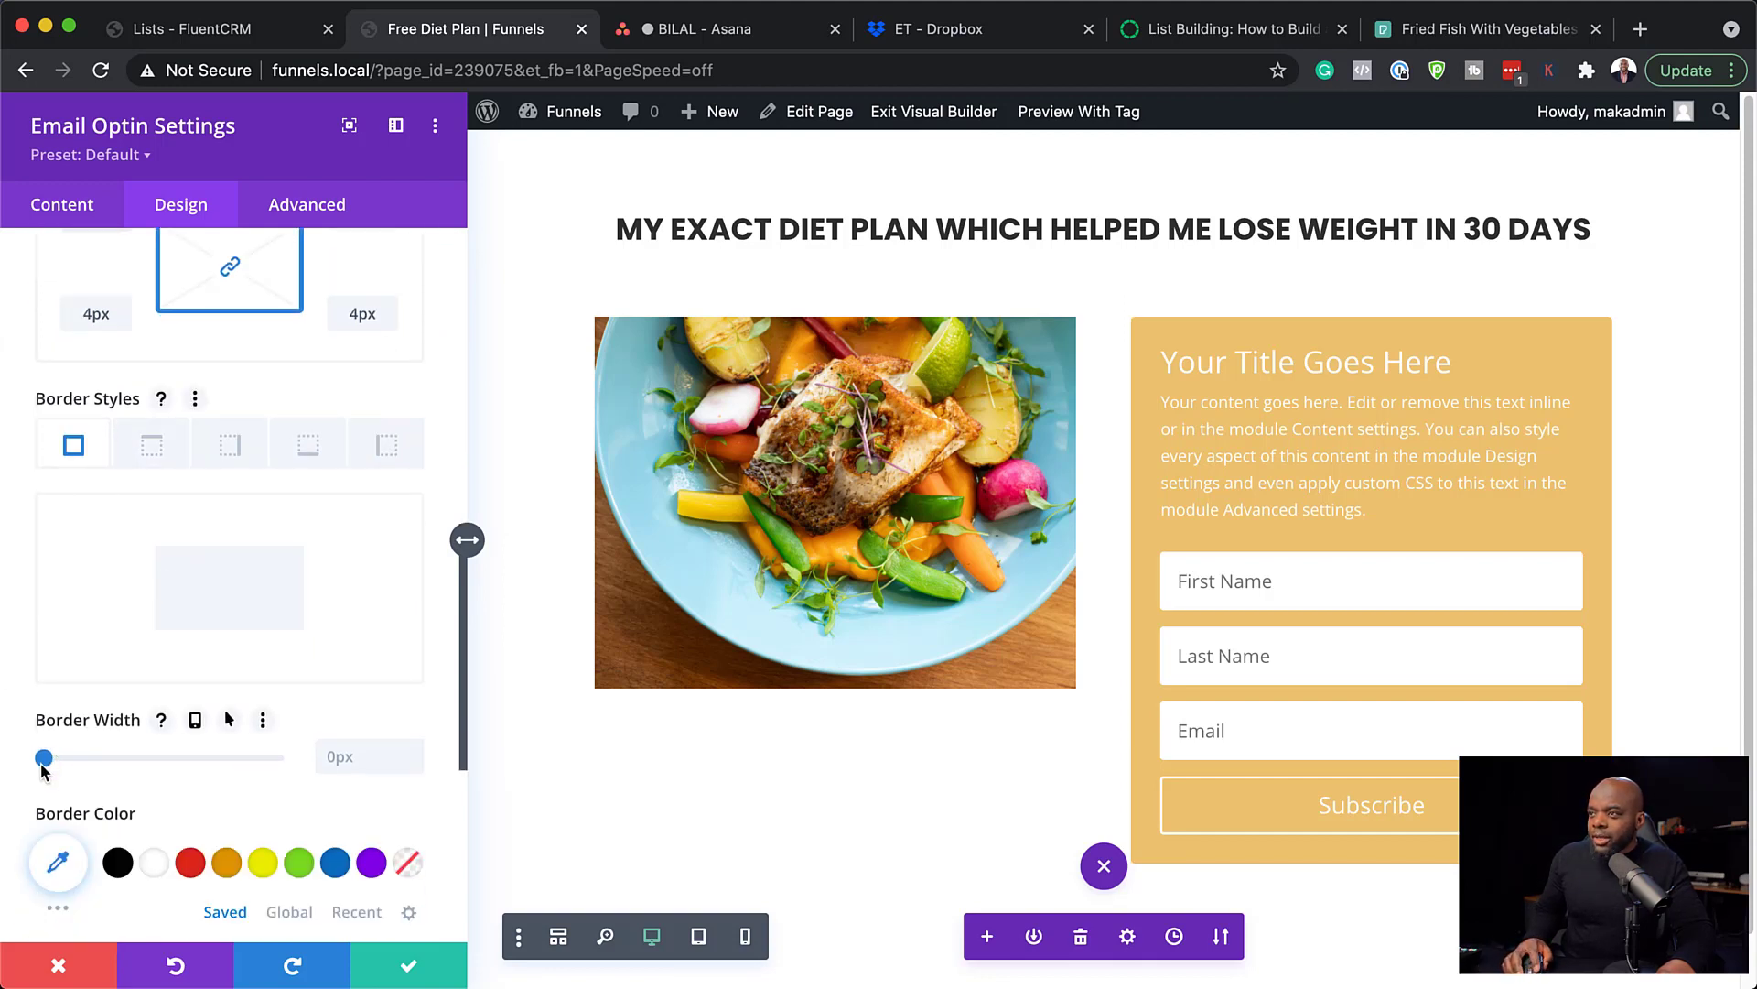
drag(47, 764, 53, 768)
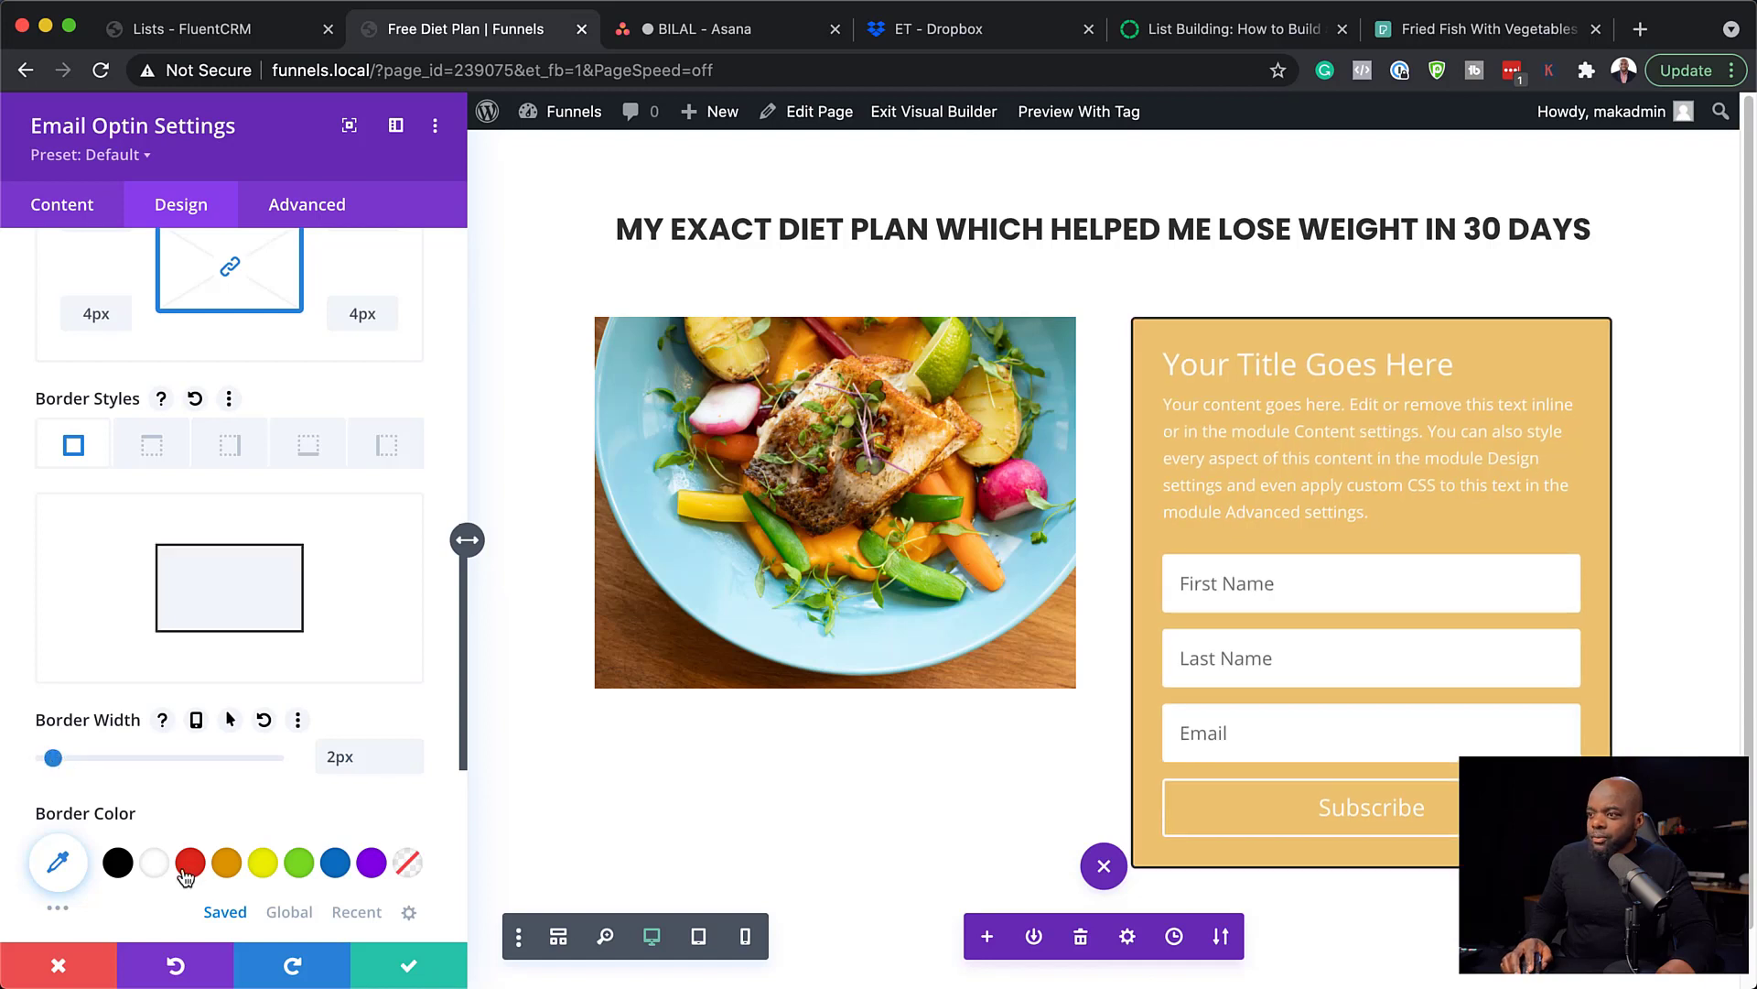
click(226, 862)
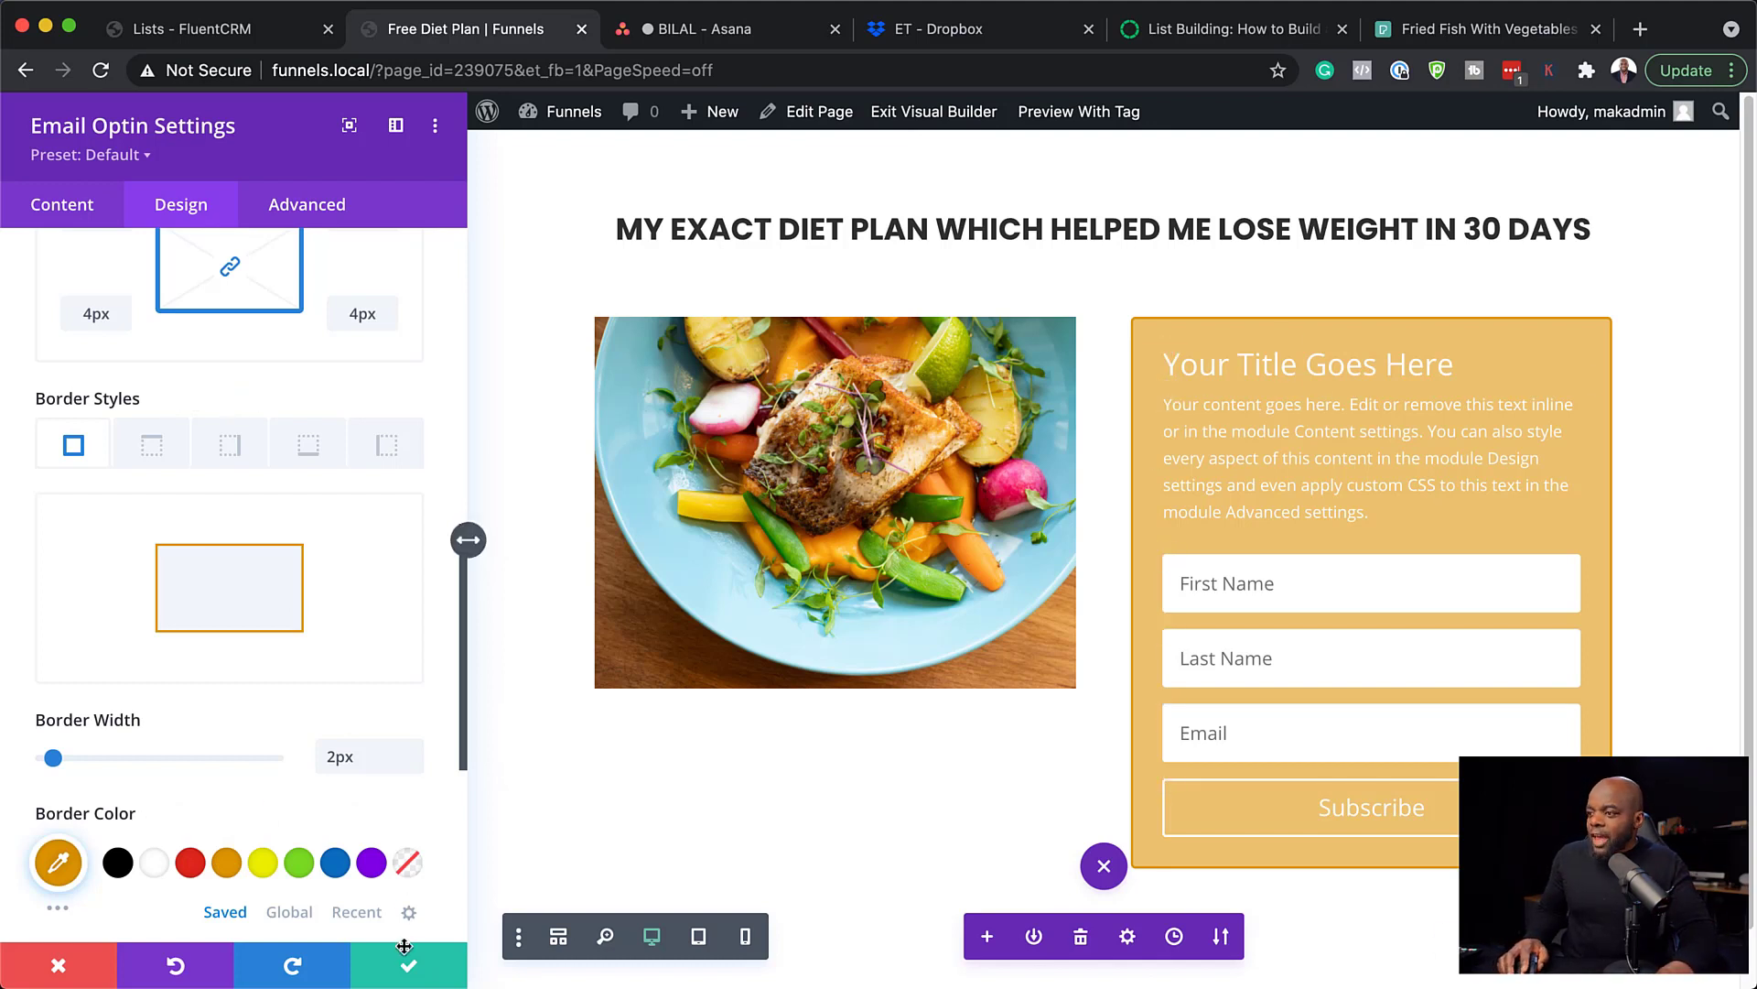
- Review the Email Optin module's title, body and footer text settings
click(67, 205)
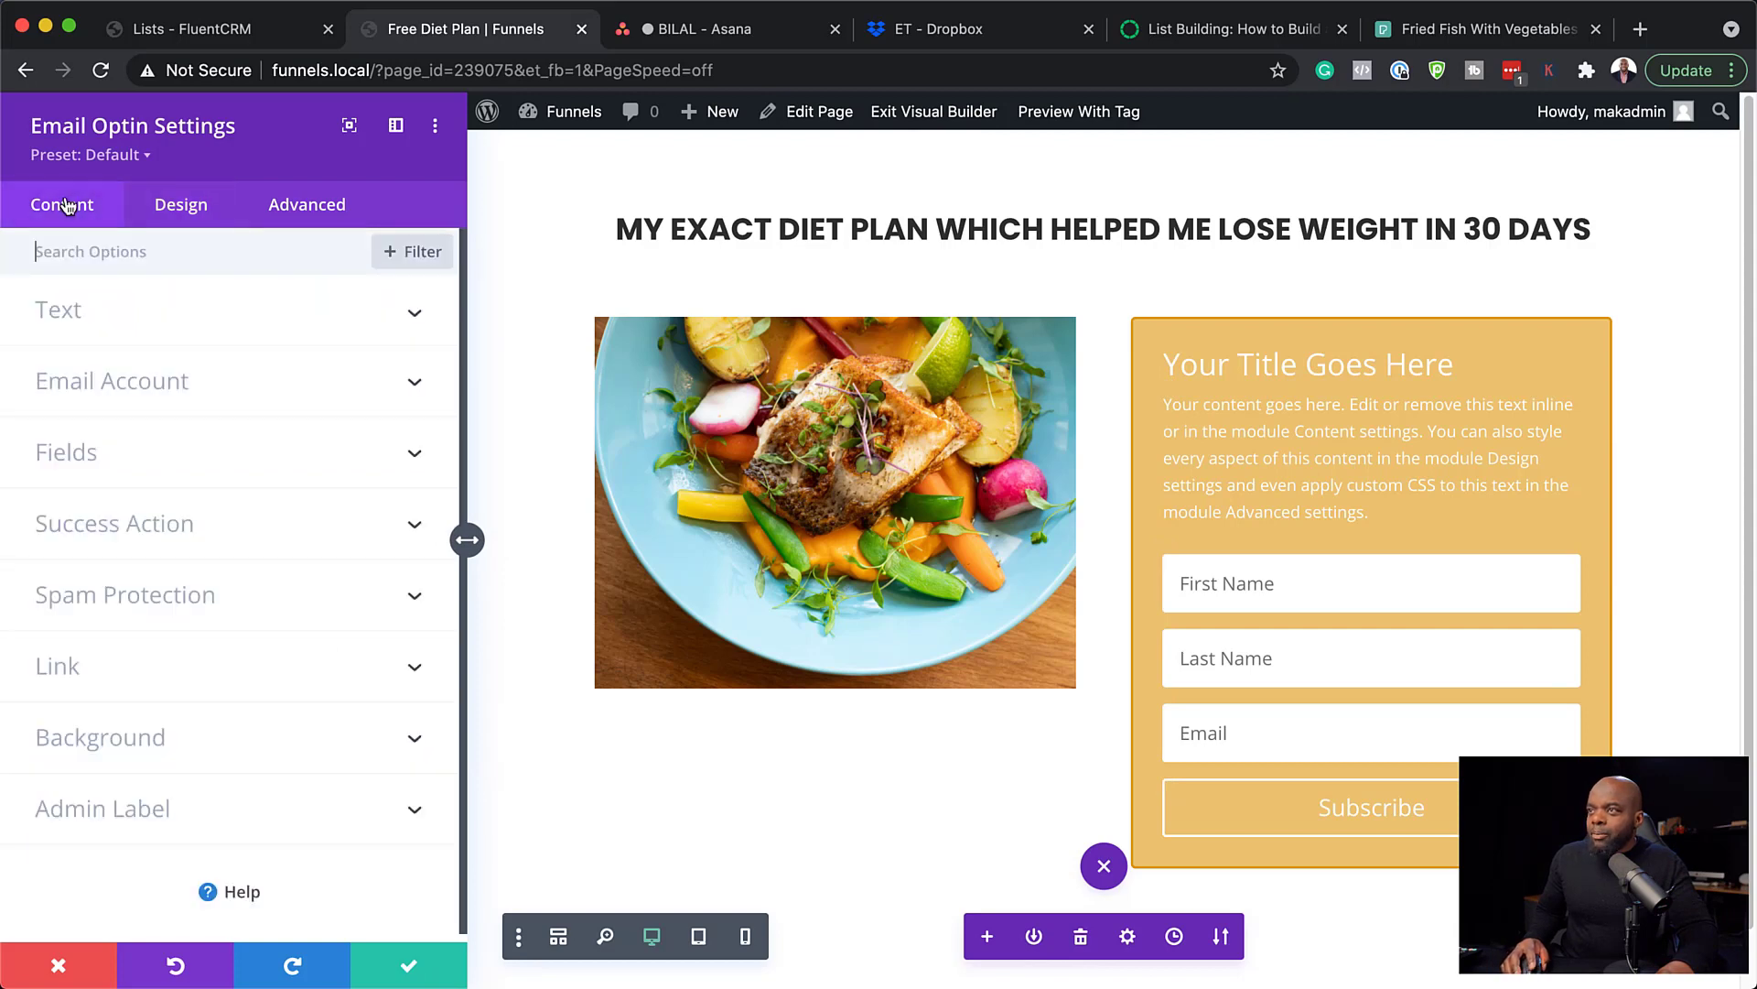
click(113, 314)
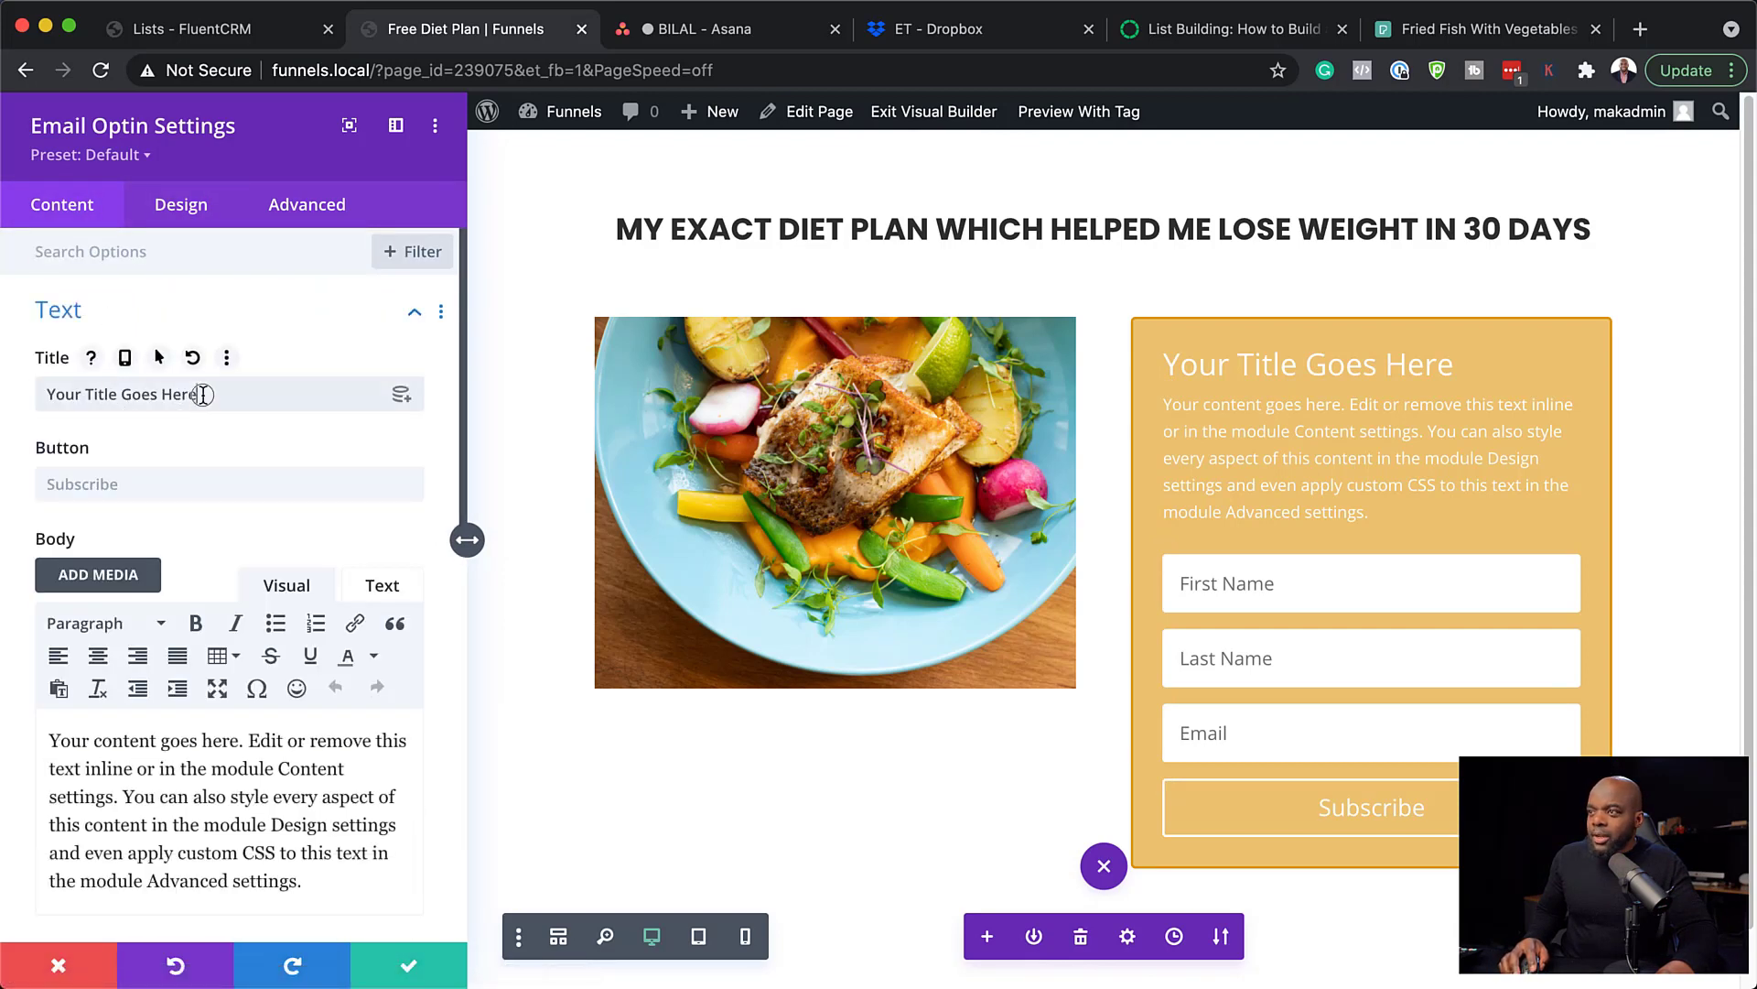
drag(201, 394, 24, 392)
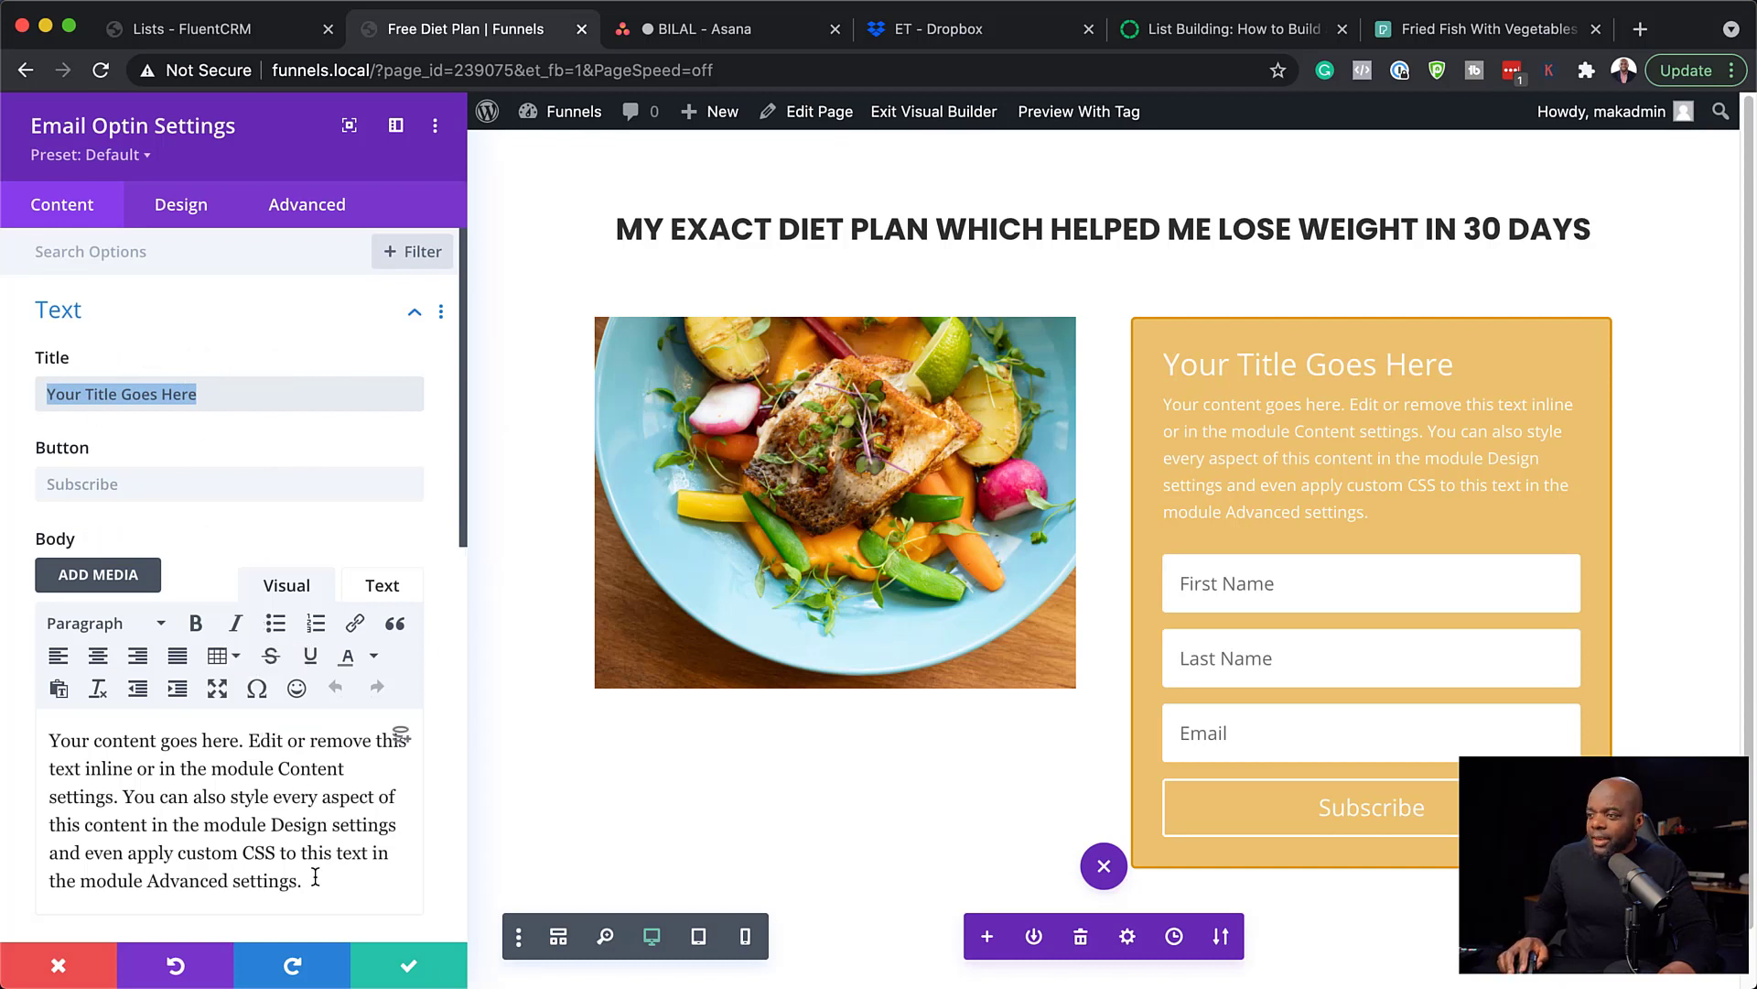
drag(314, 878, 11, 736)
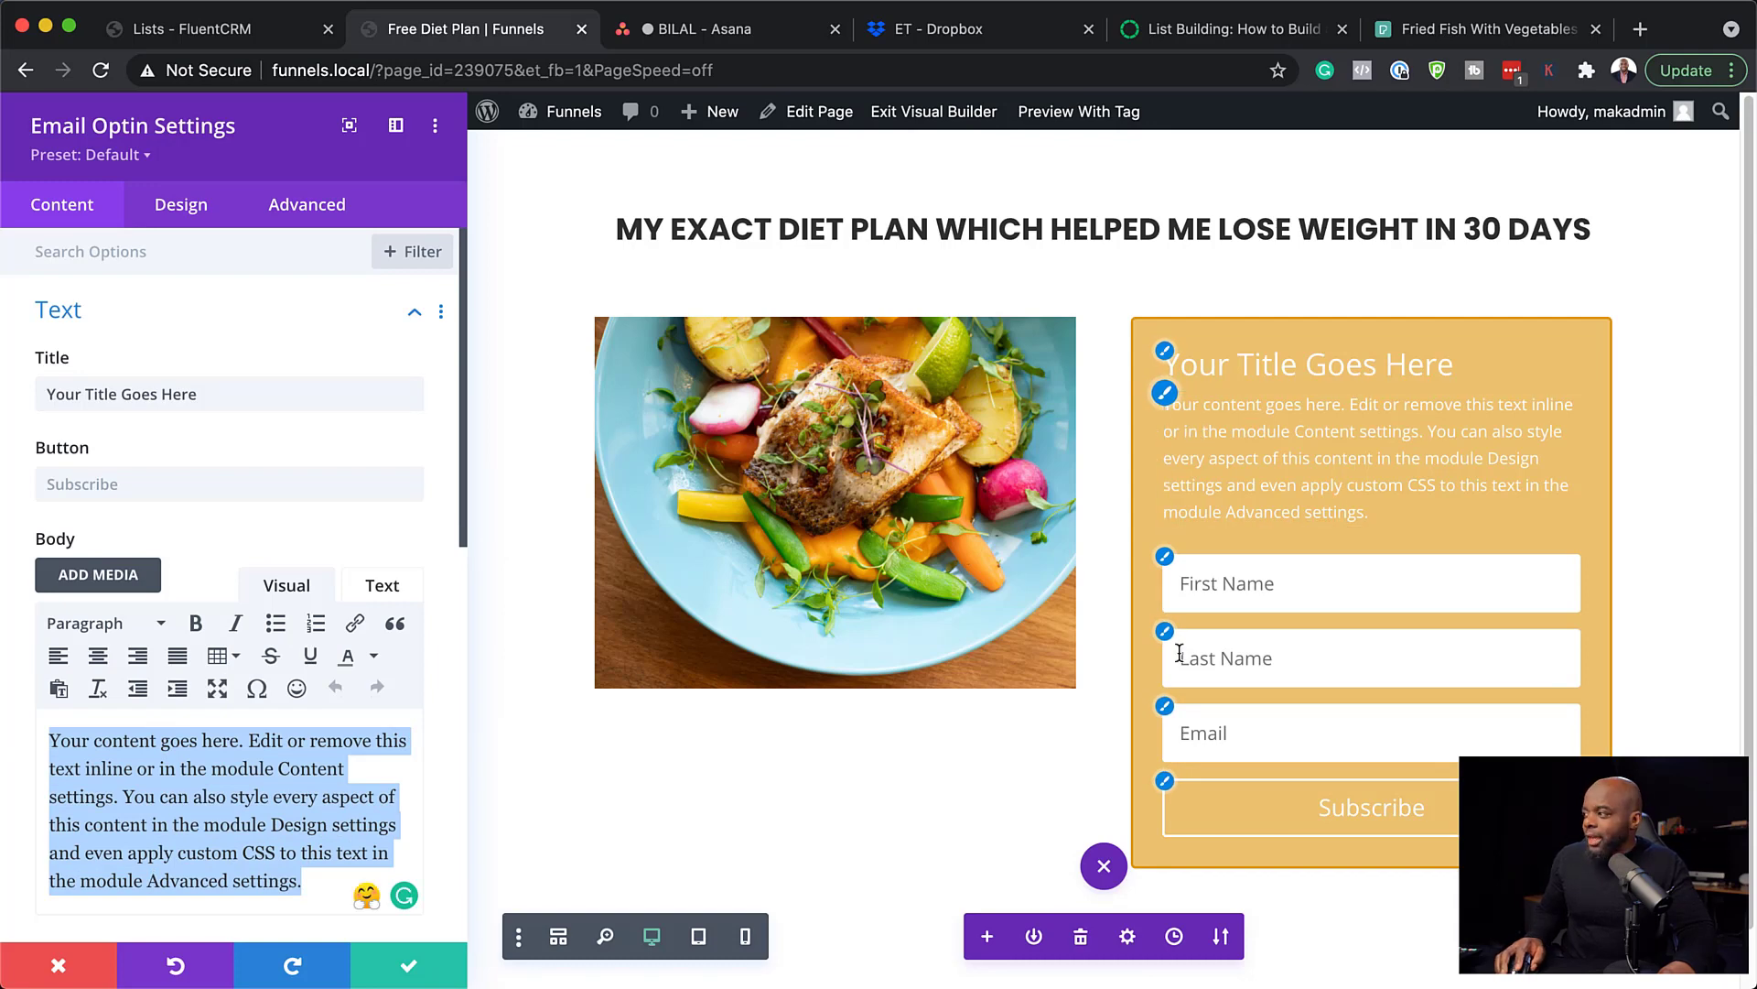
scroll(254, 572, down, 5)
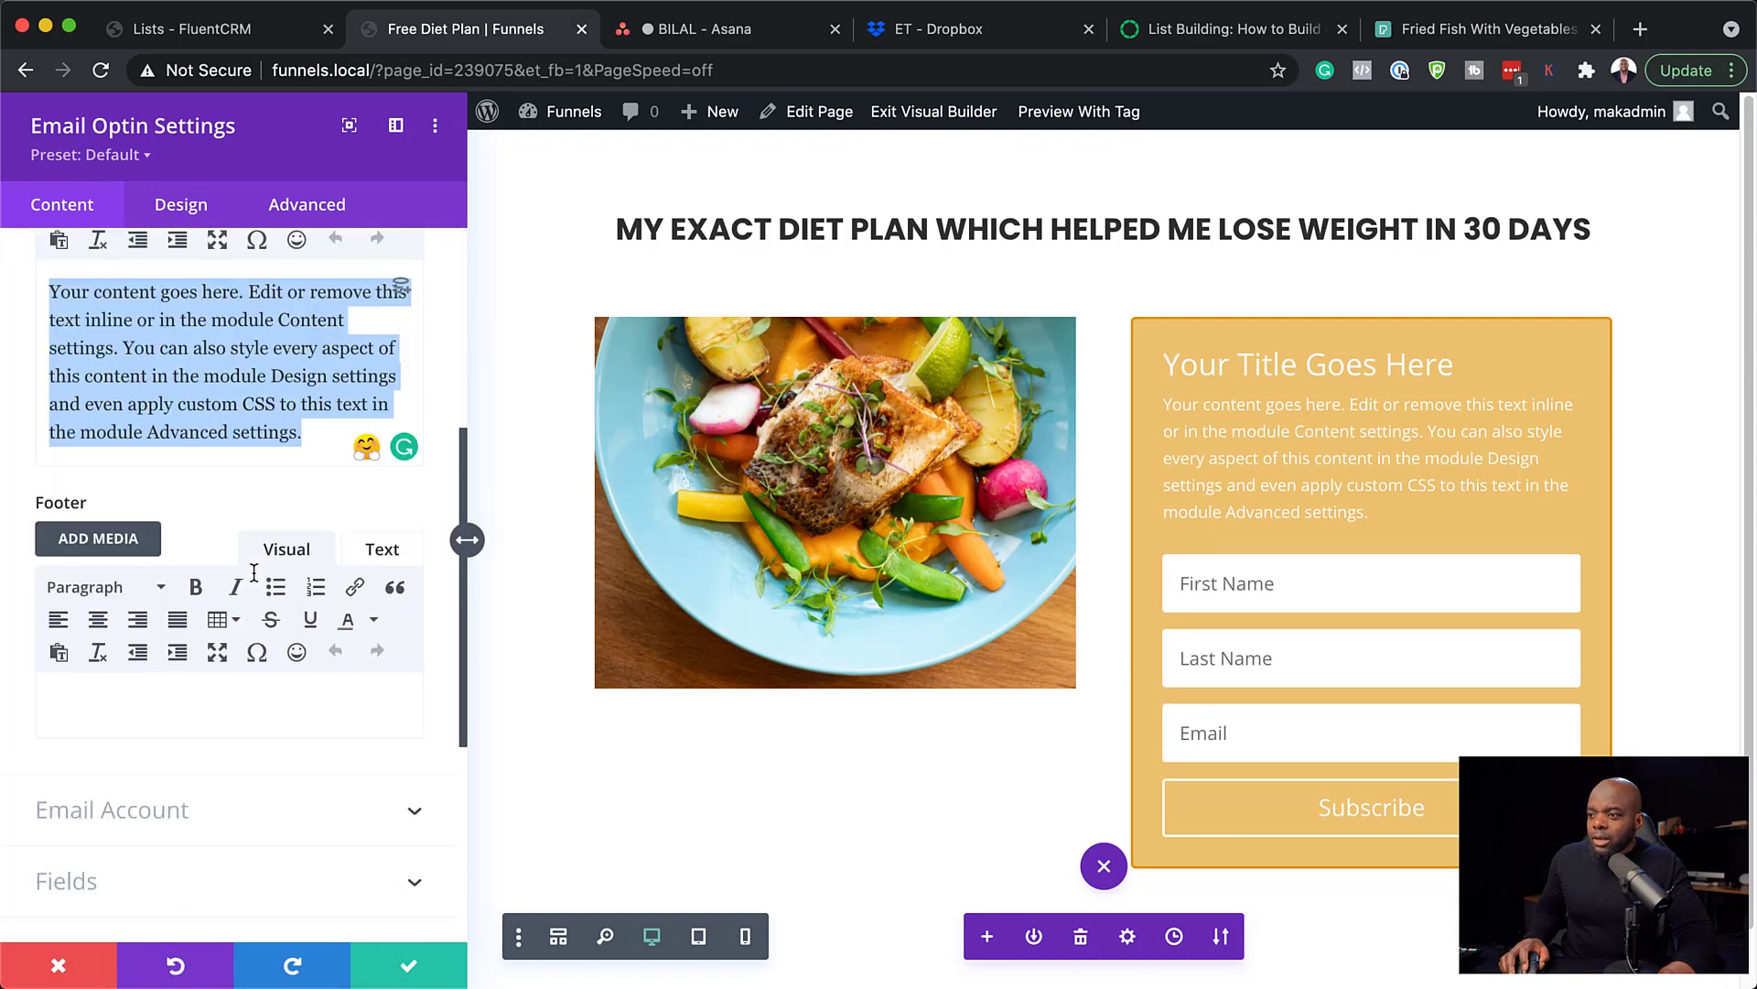
- Hide the first name and last name fields in the Email Optin form, leaving only the email field
scroll(254, 572, down, 4)
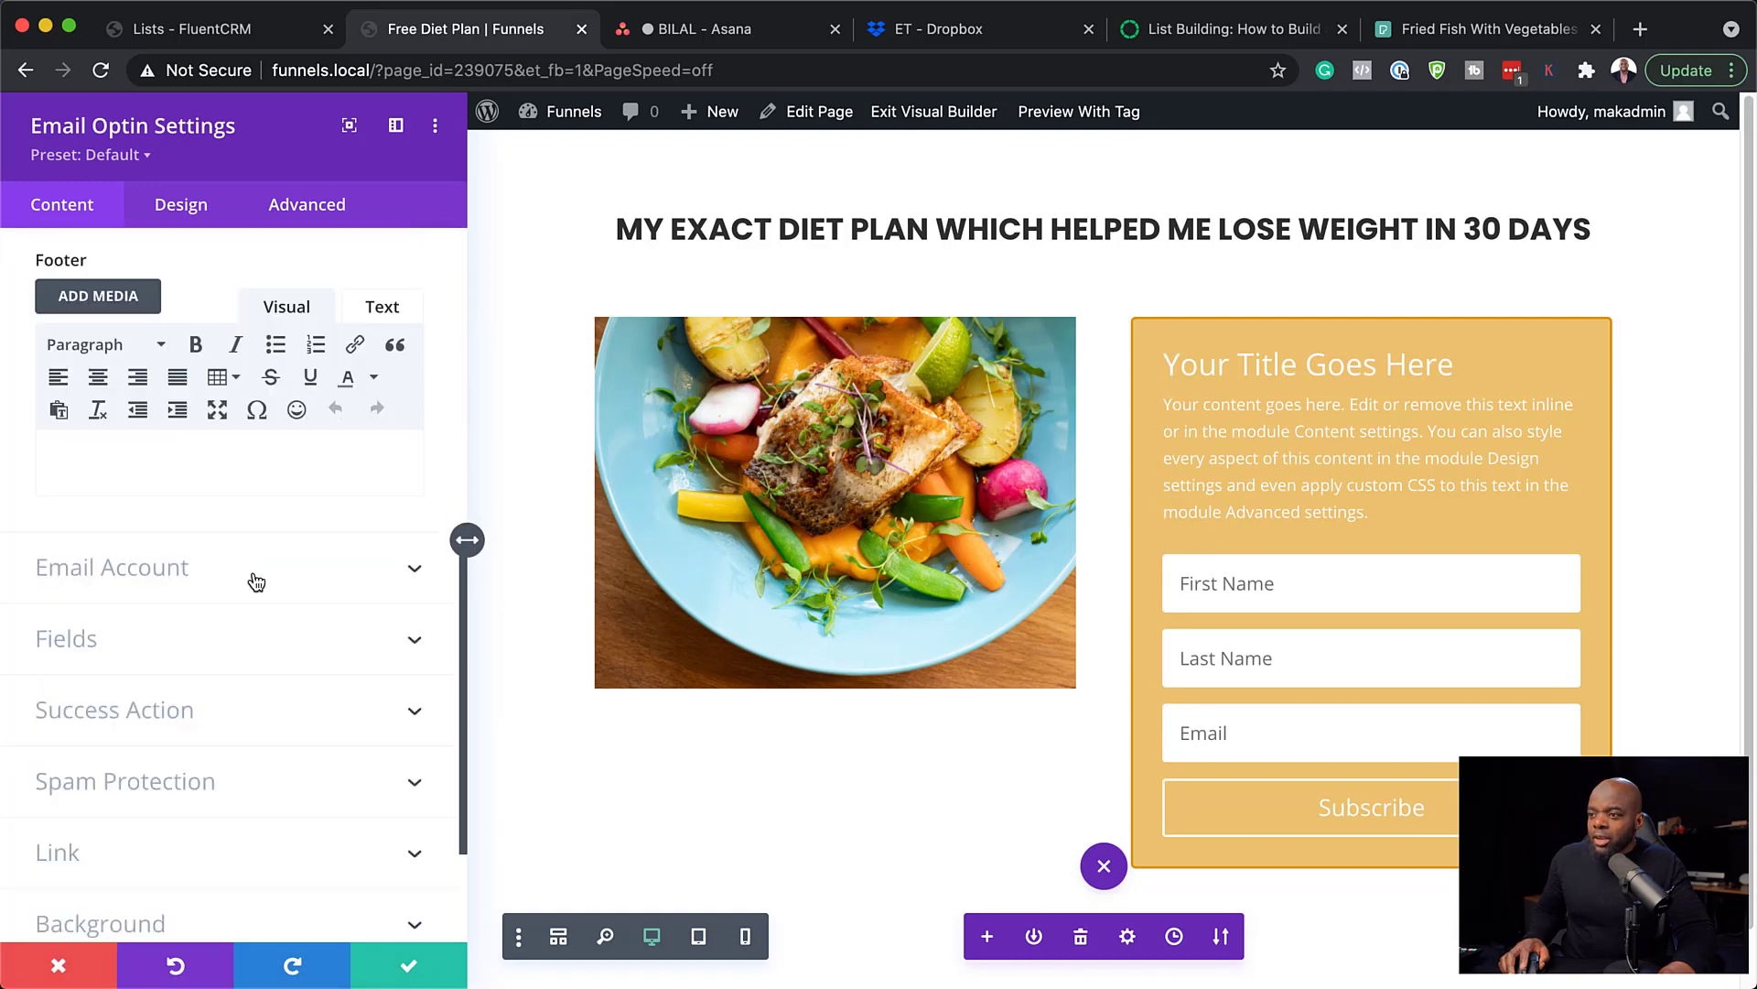
click(86, 612)
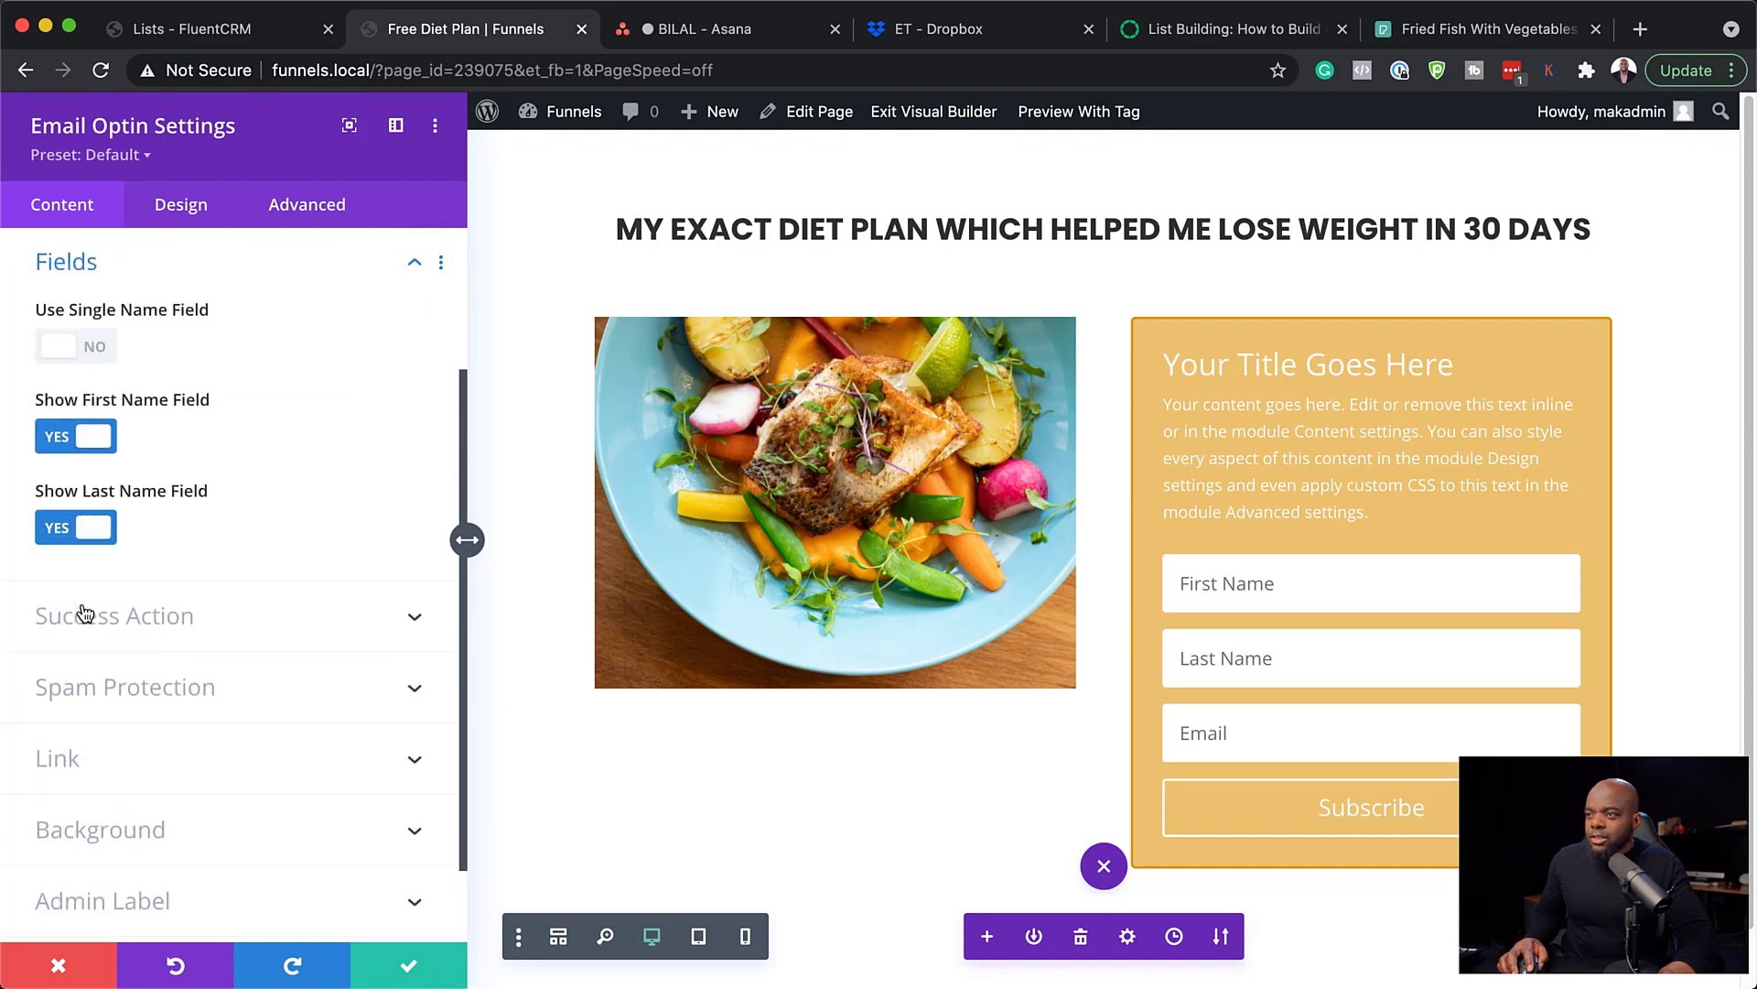
click(58, 538)
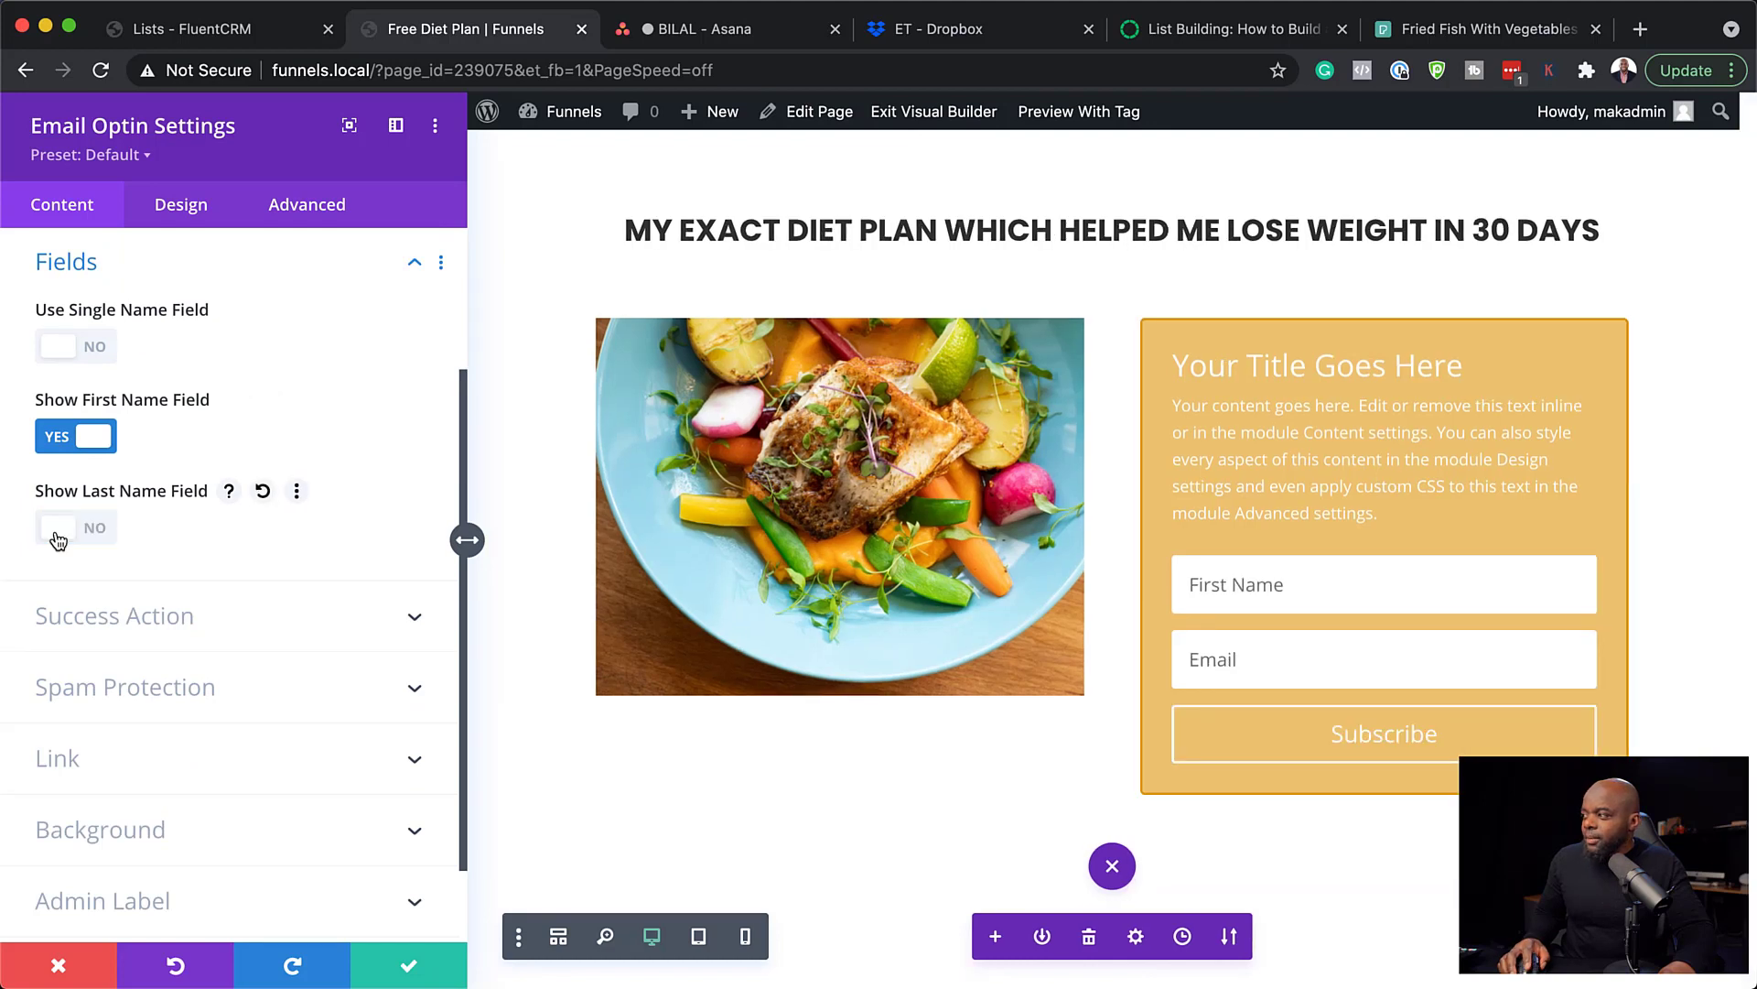
click(57, 440)
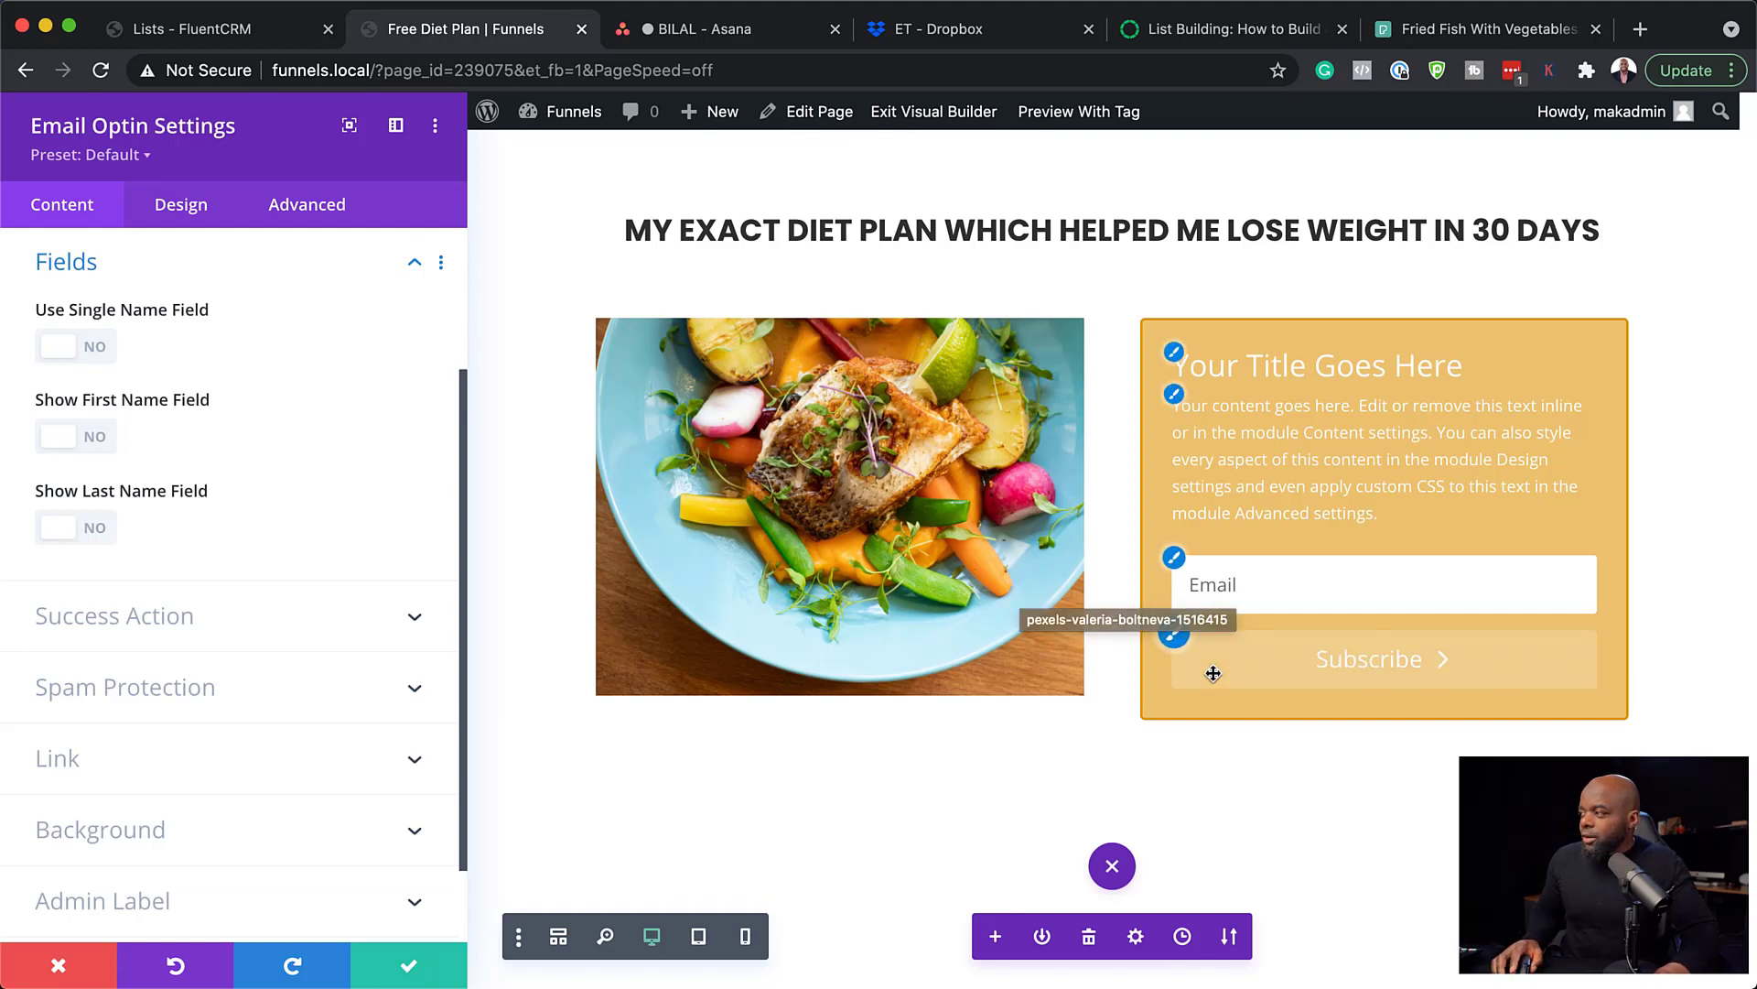
scroll(180, 537, down, 1)
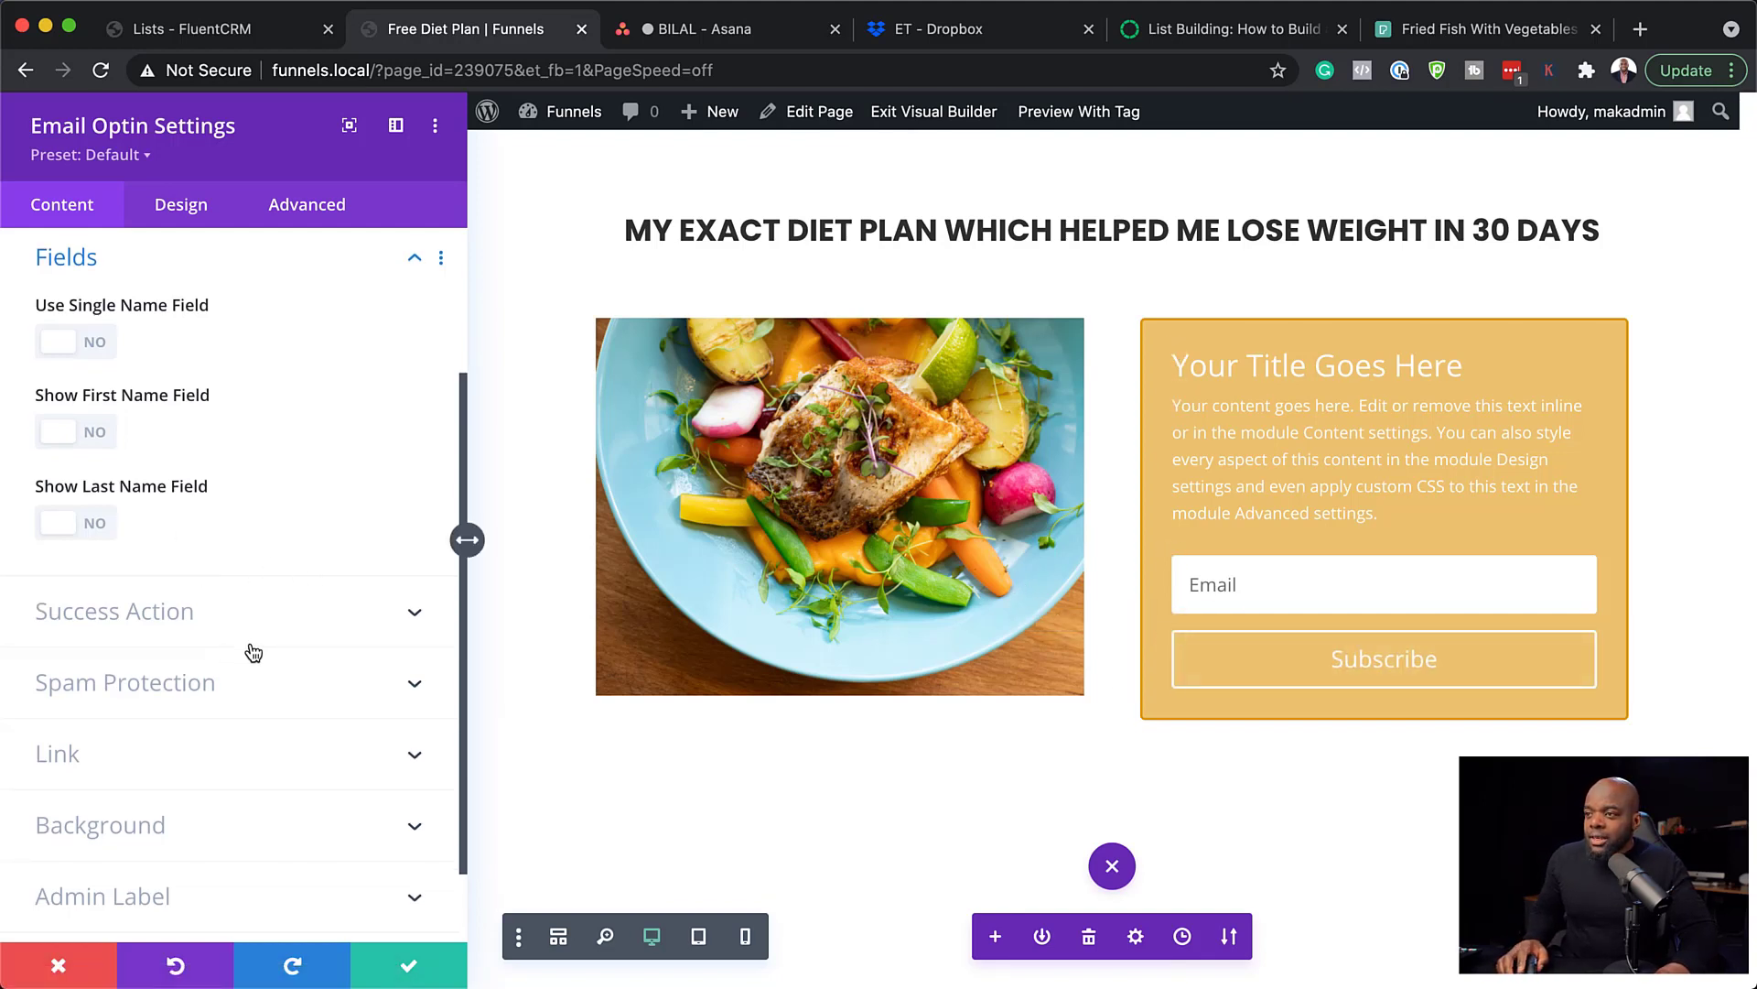
- Set the Email Optin module's email service provider to FluentCRM
scroll(268, 650, up, 5)
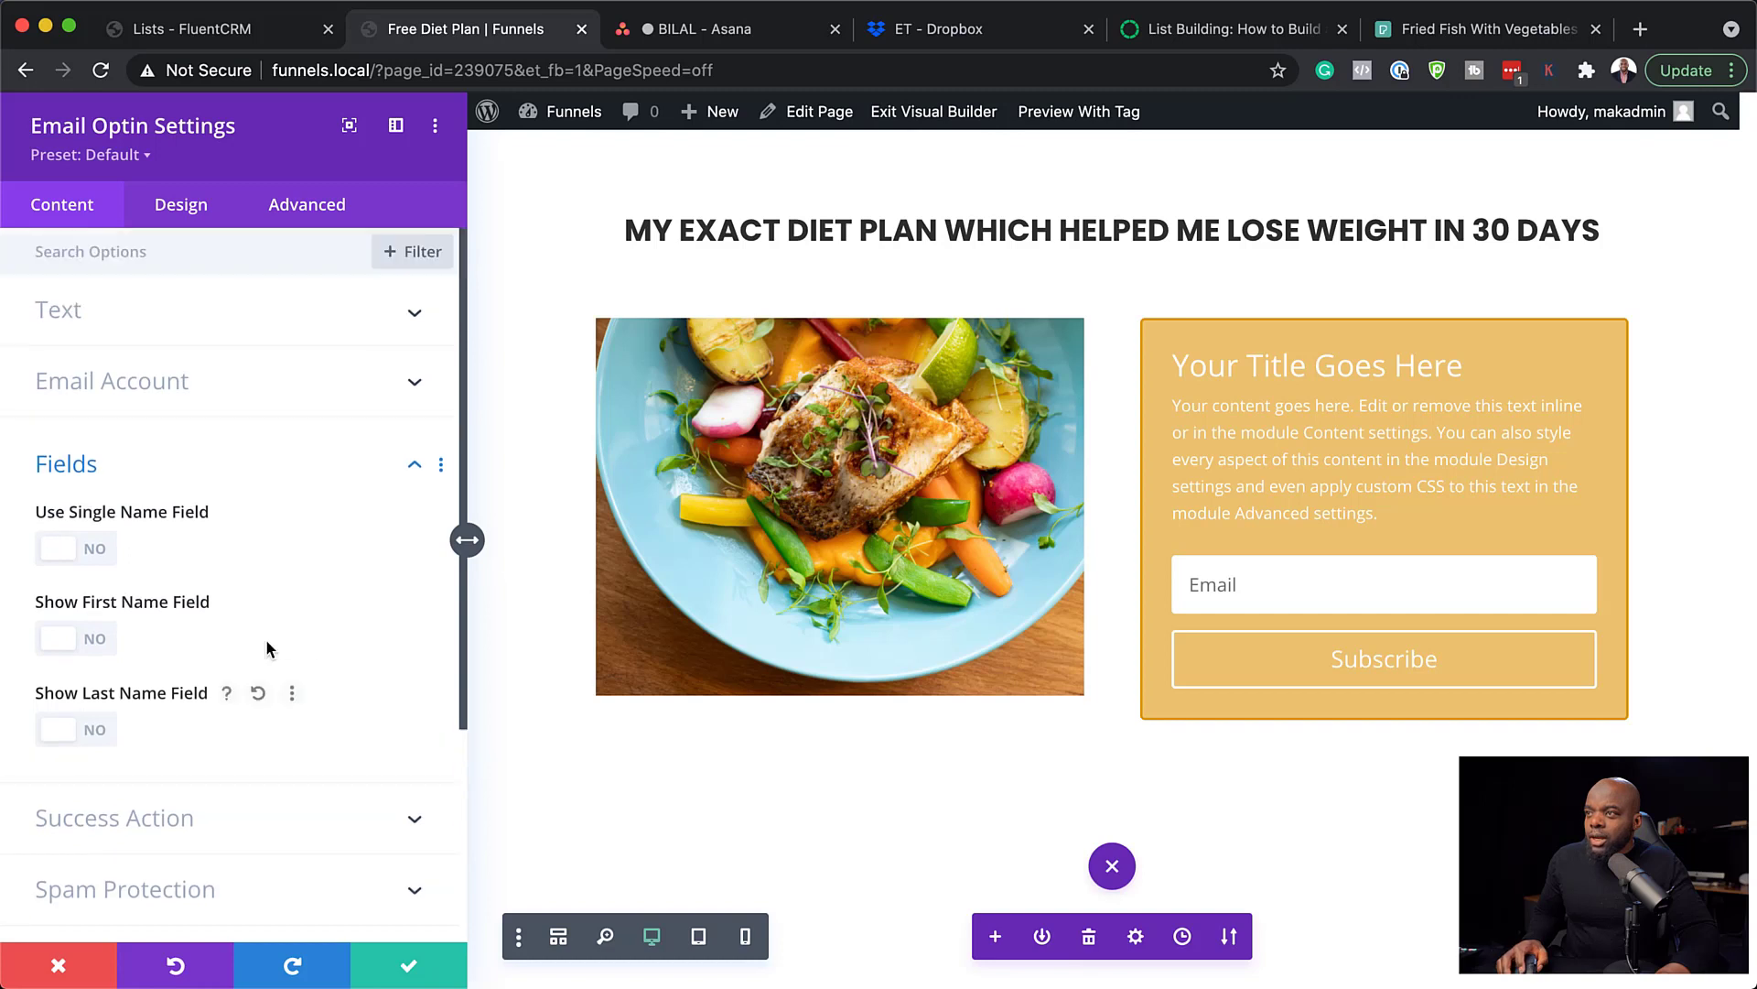
click(194, 387)
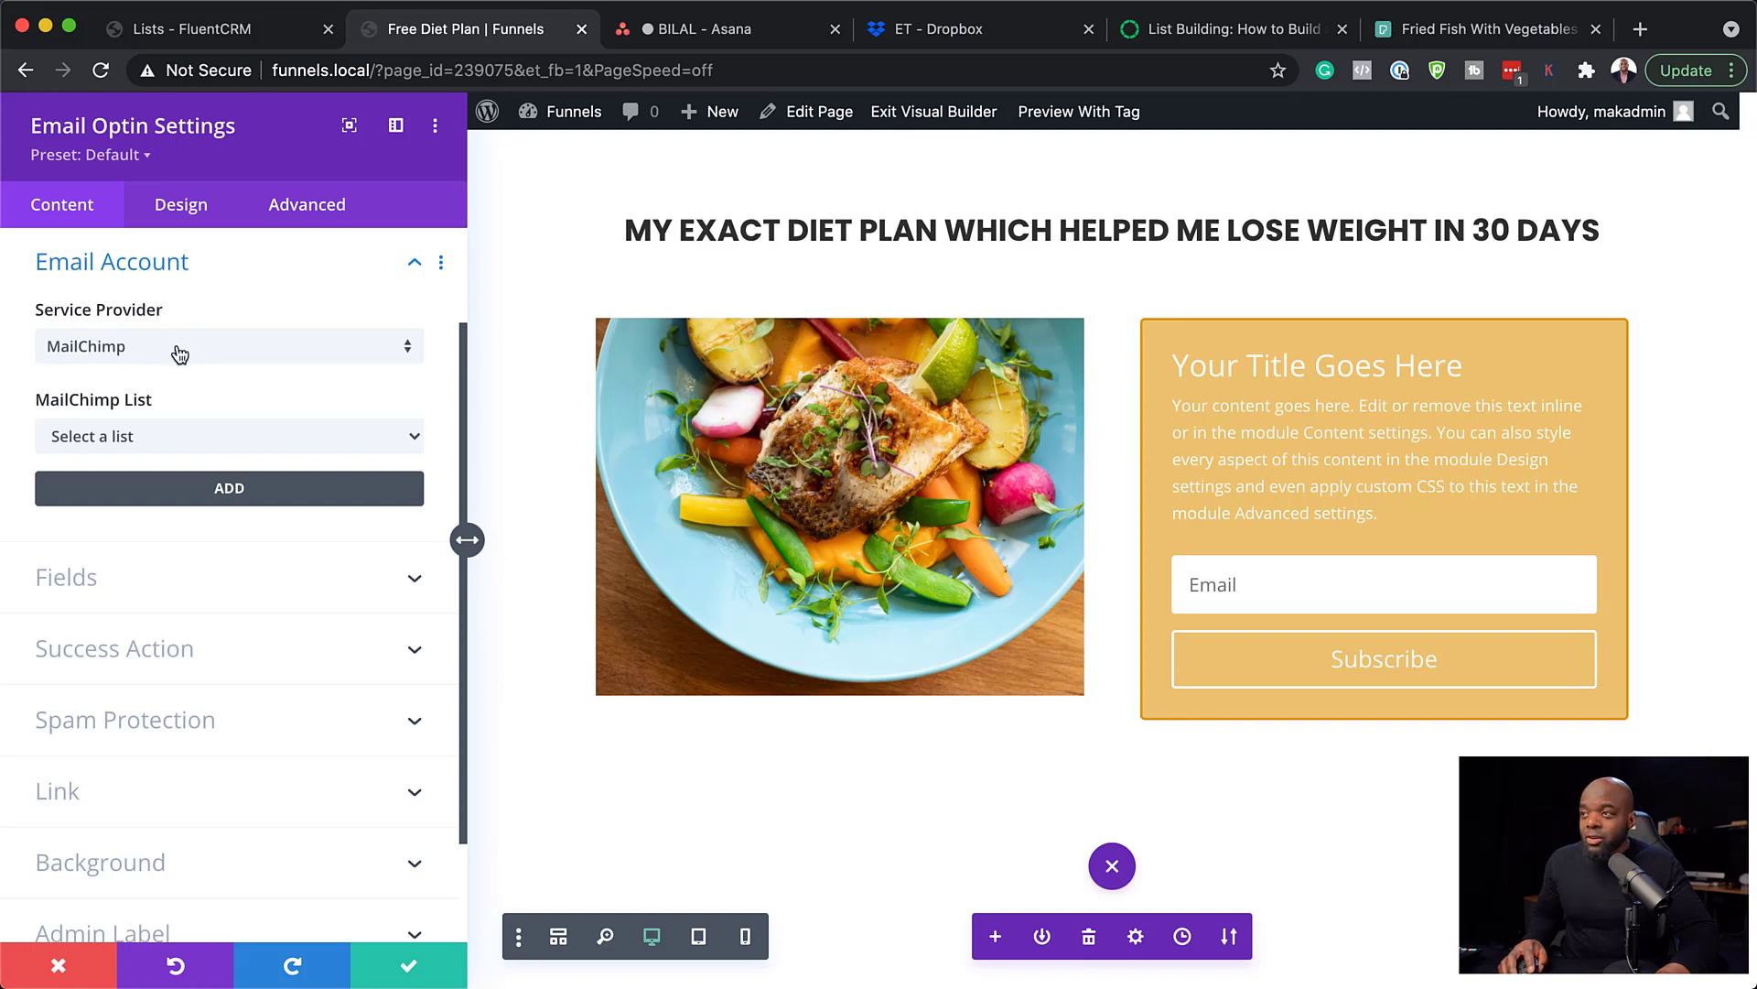
click(180, 354)
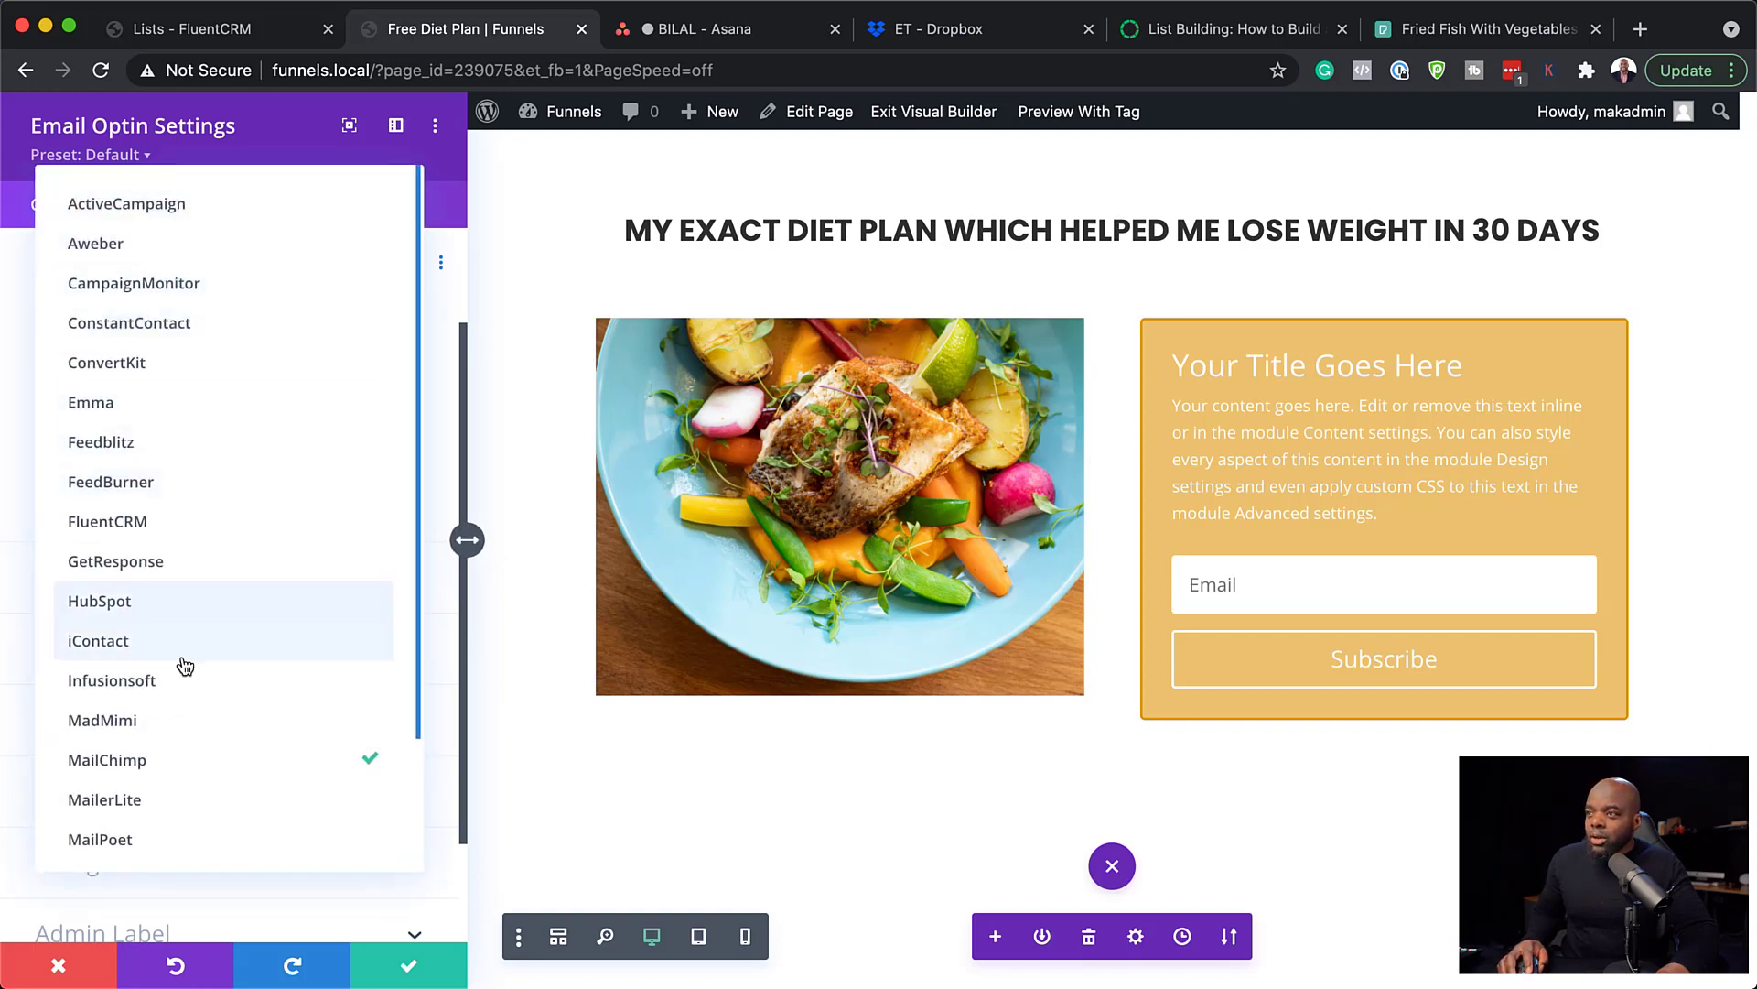
click(205, 521)
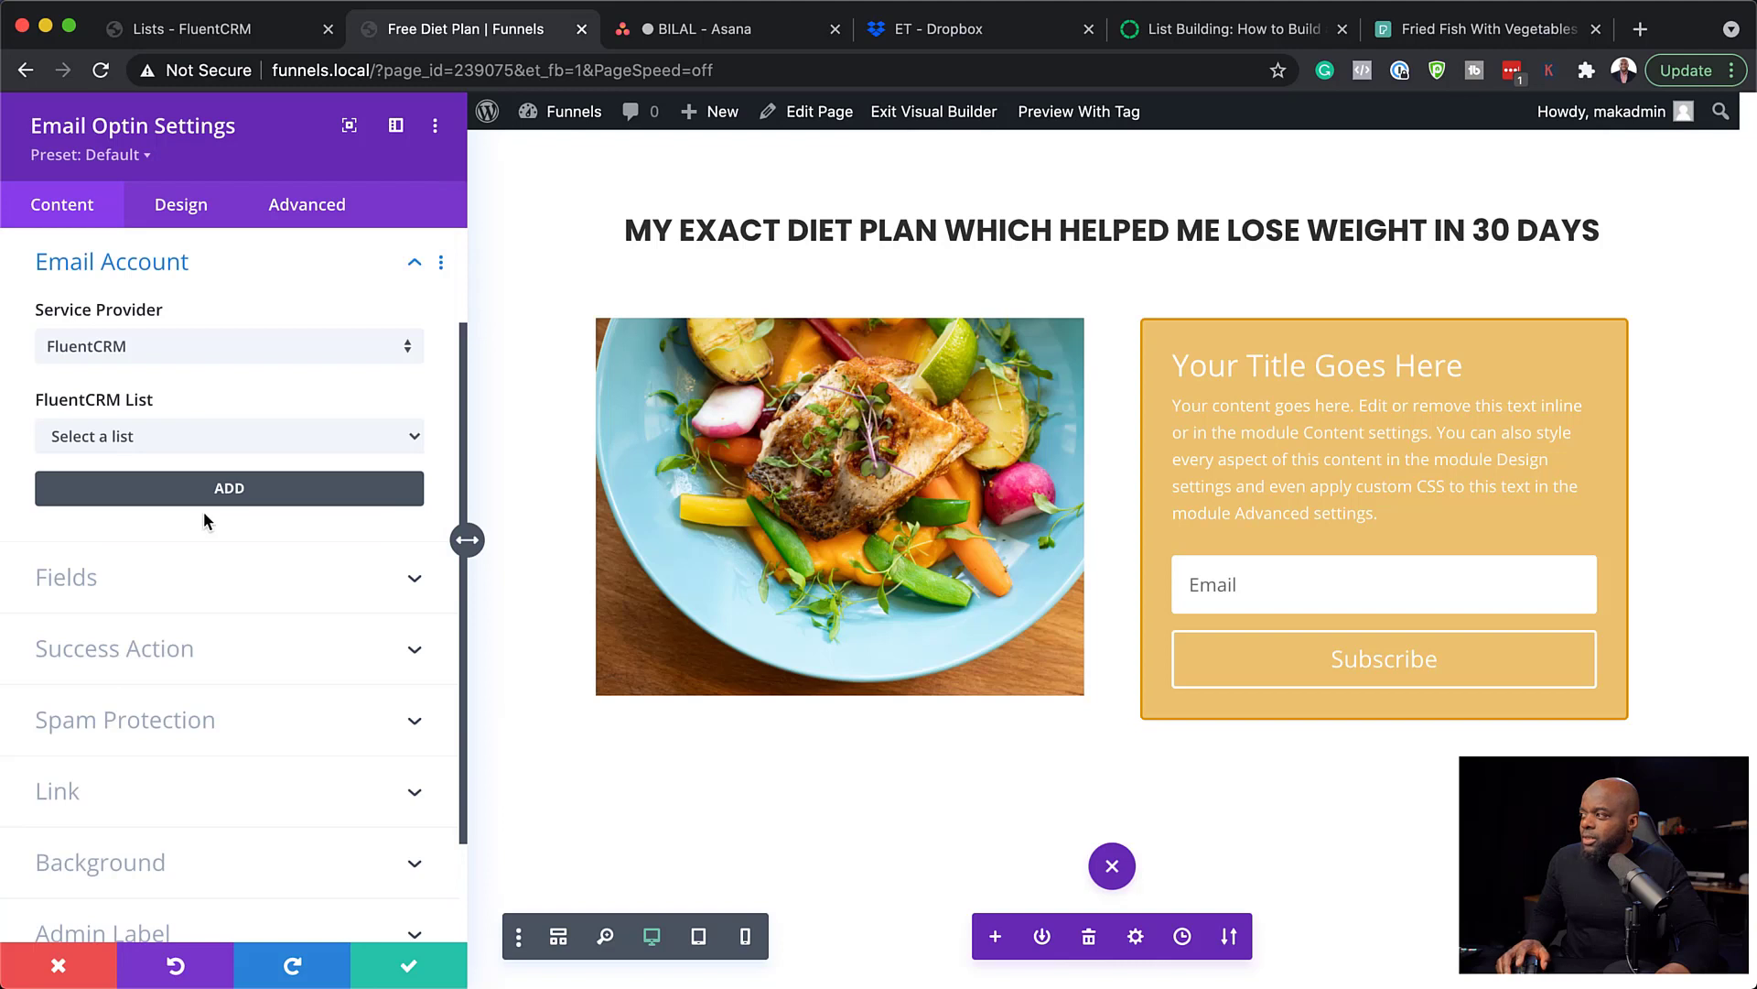
- Add a new FluentCRM account named "Diet Plan" to the Email Optin module
click(177, 445)
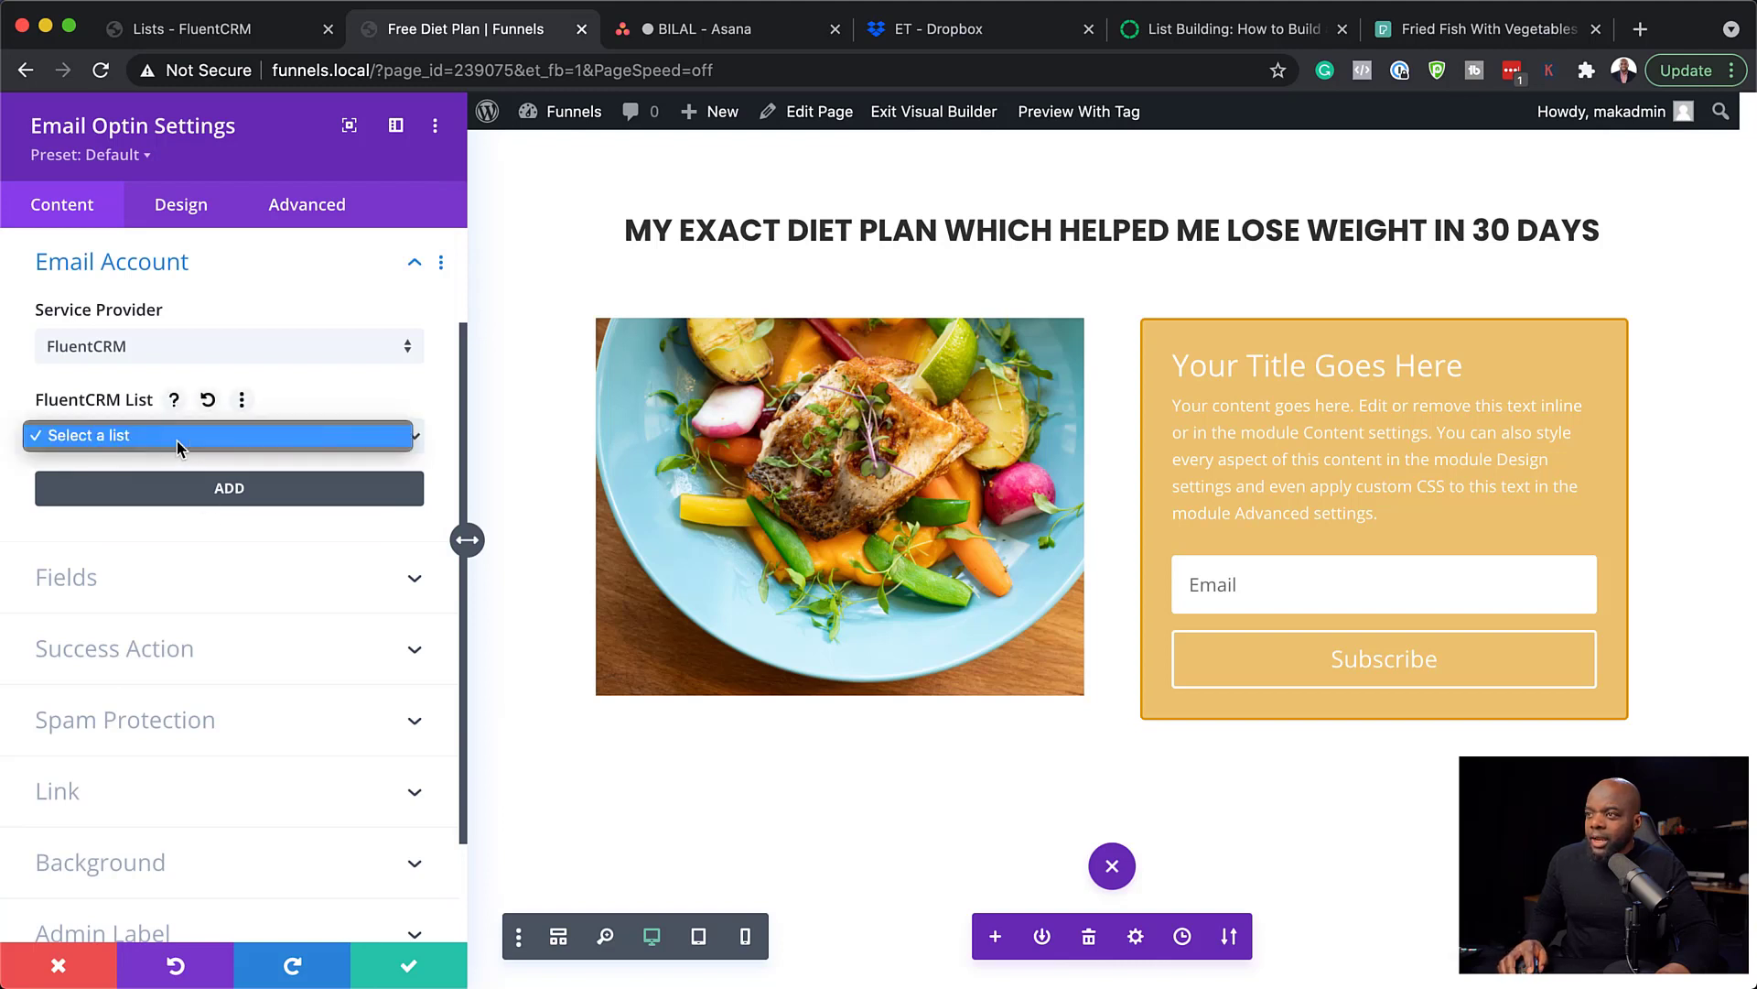
click(224, 495)
click(223, 495)
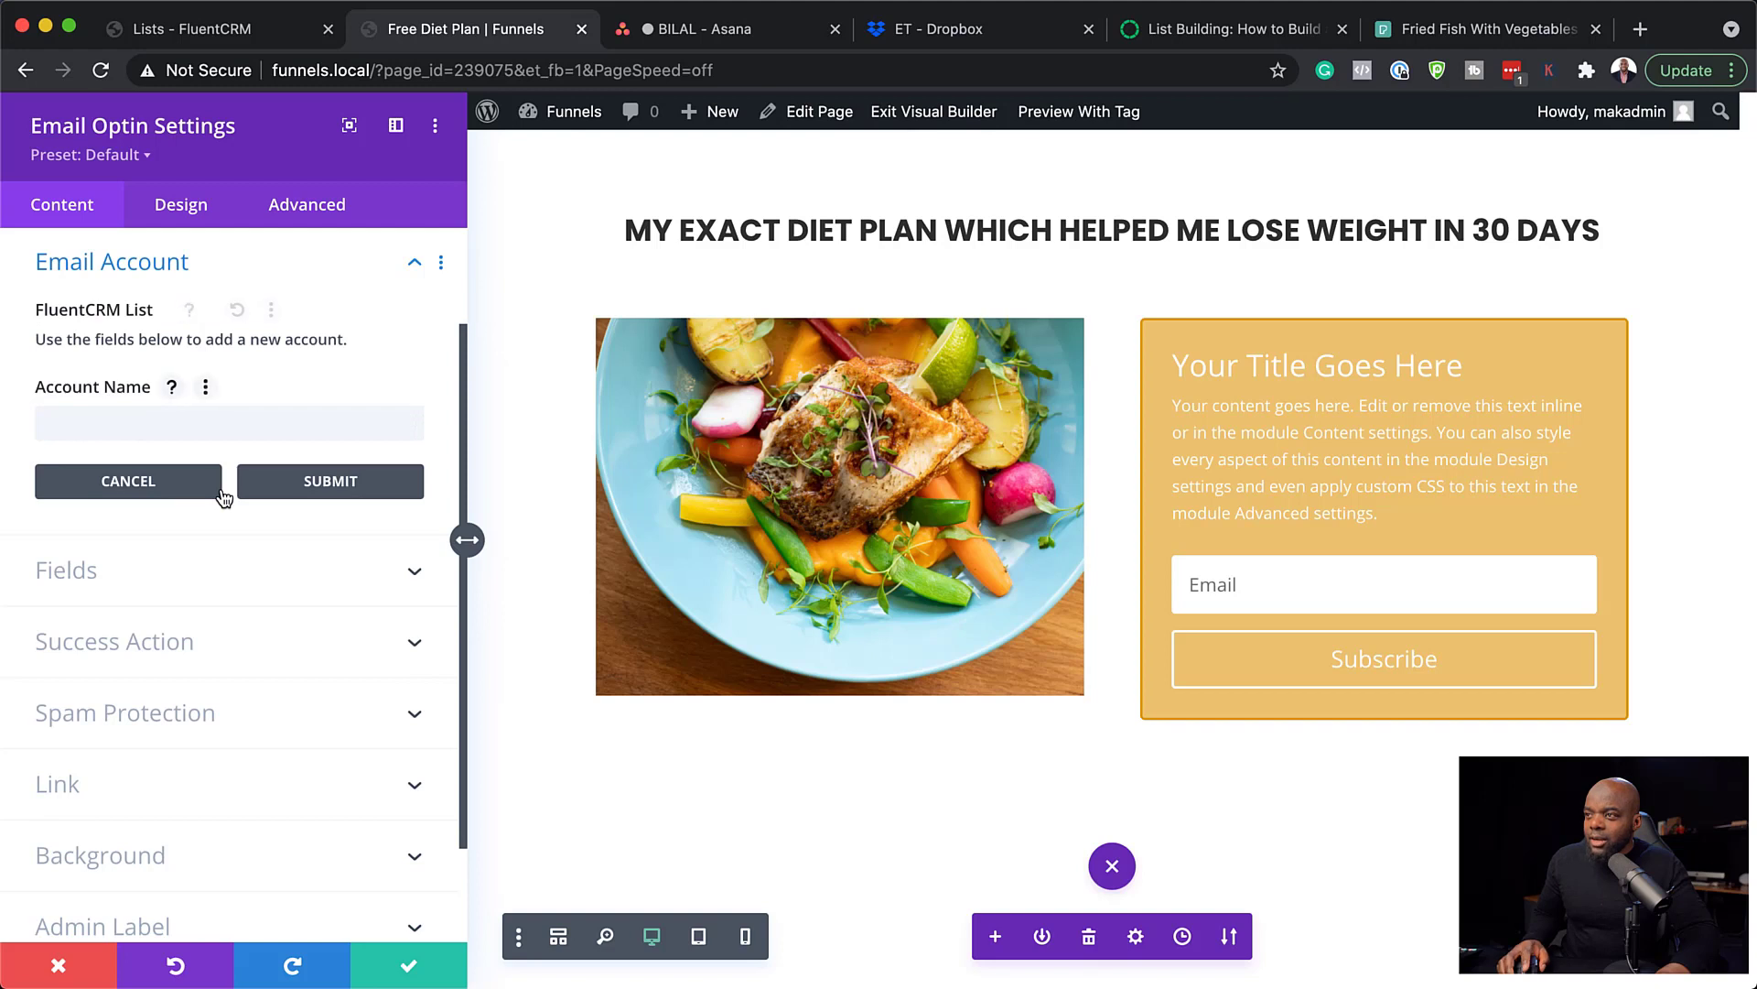
click(158, 423)
text(Diet Plan)
click(337, 480)
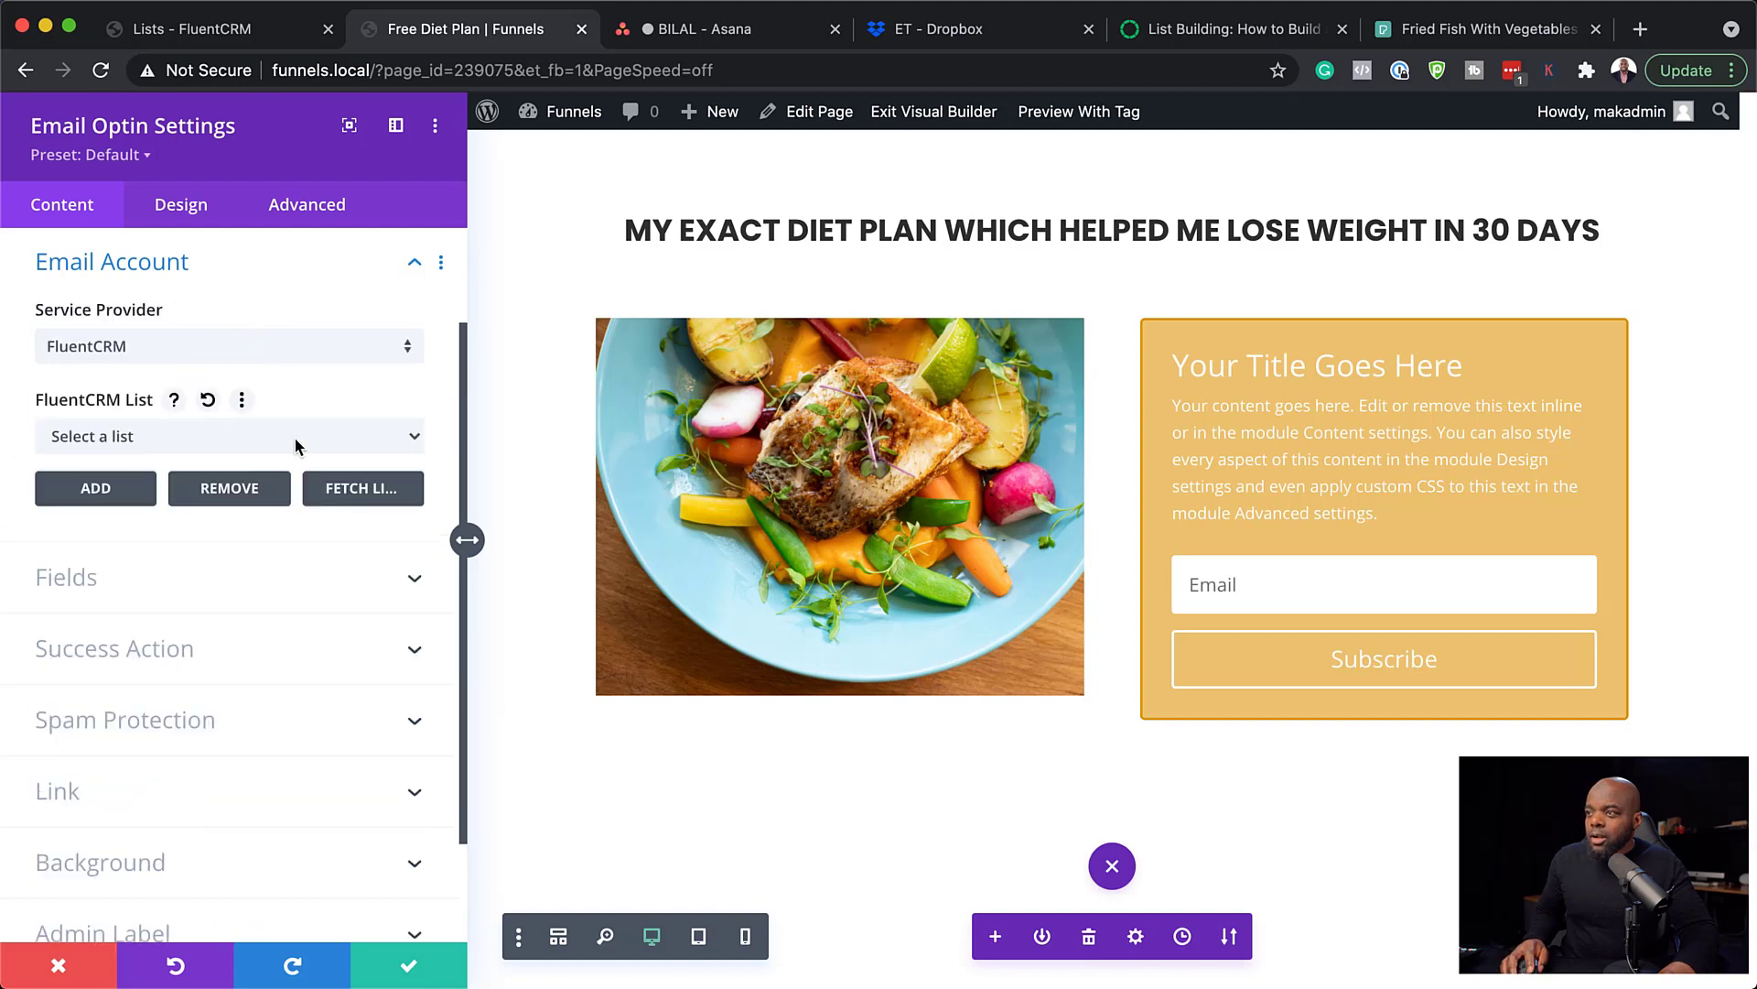
- Choose "List: Diet Plan" as the FluentCRM list for the form's subscribers
click(295, 439)
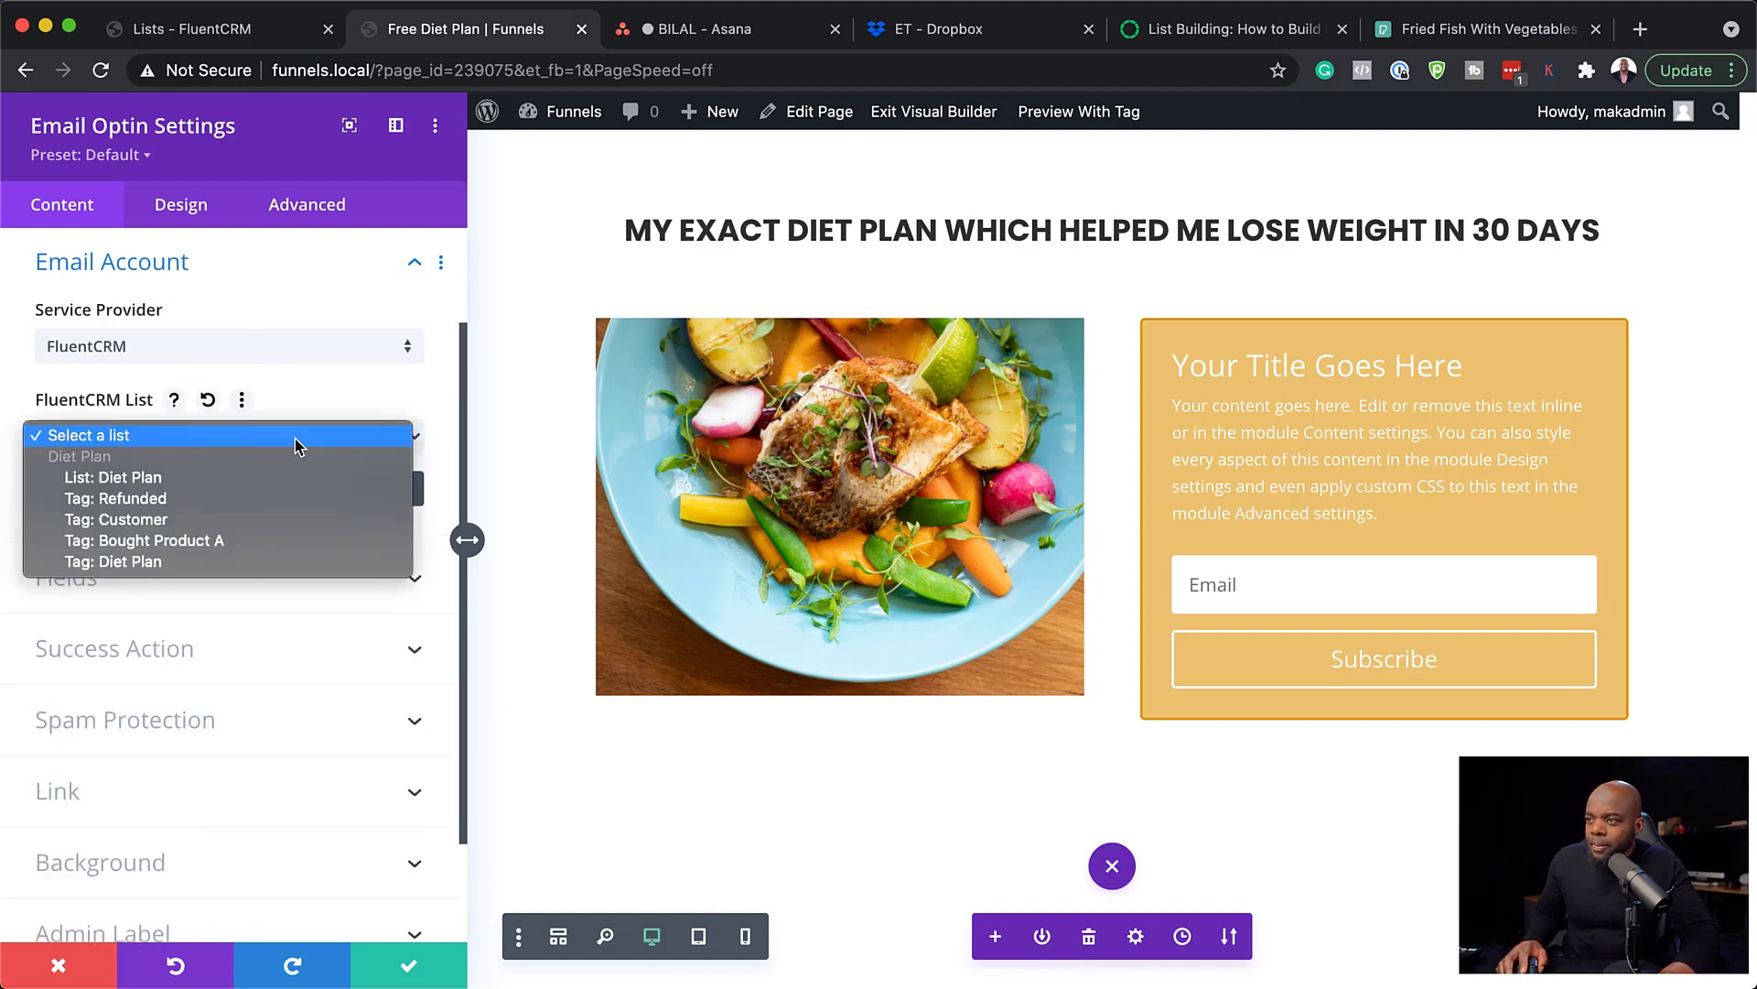
click(172, 482)
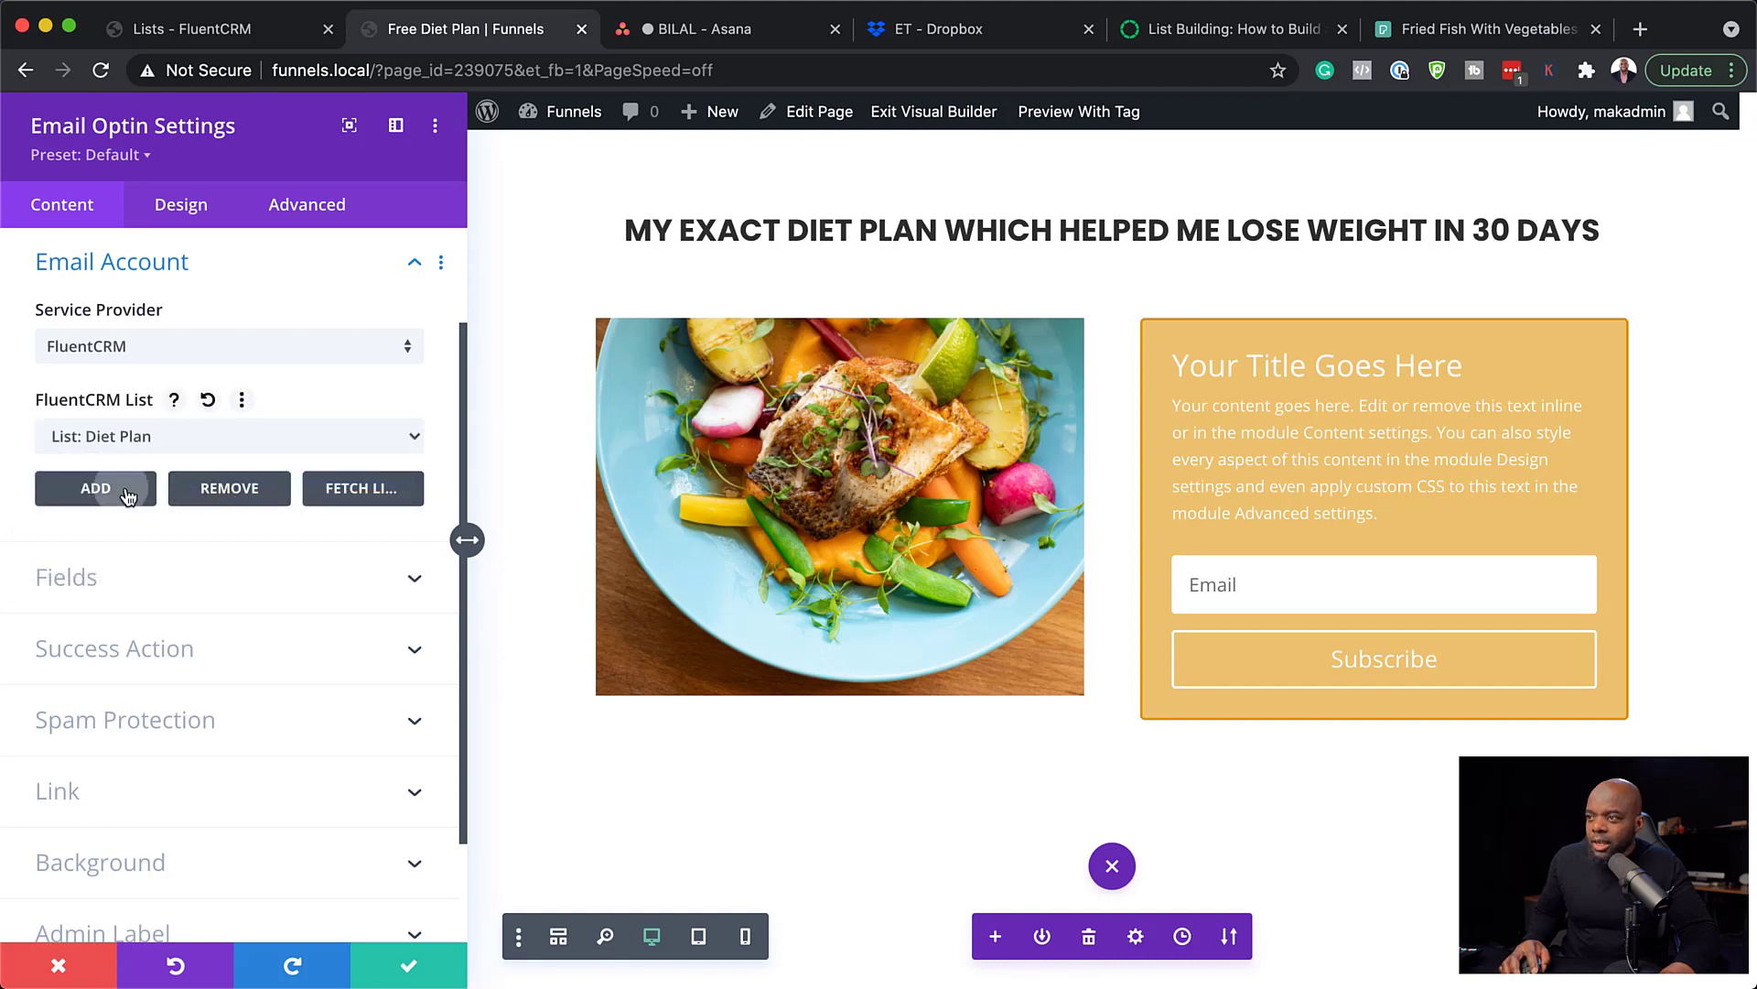
click(127, 491)
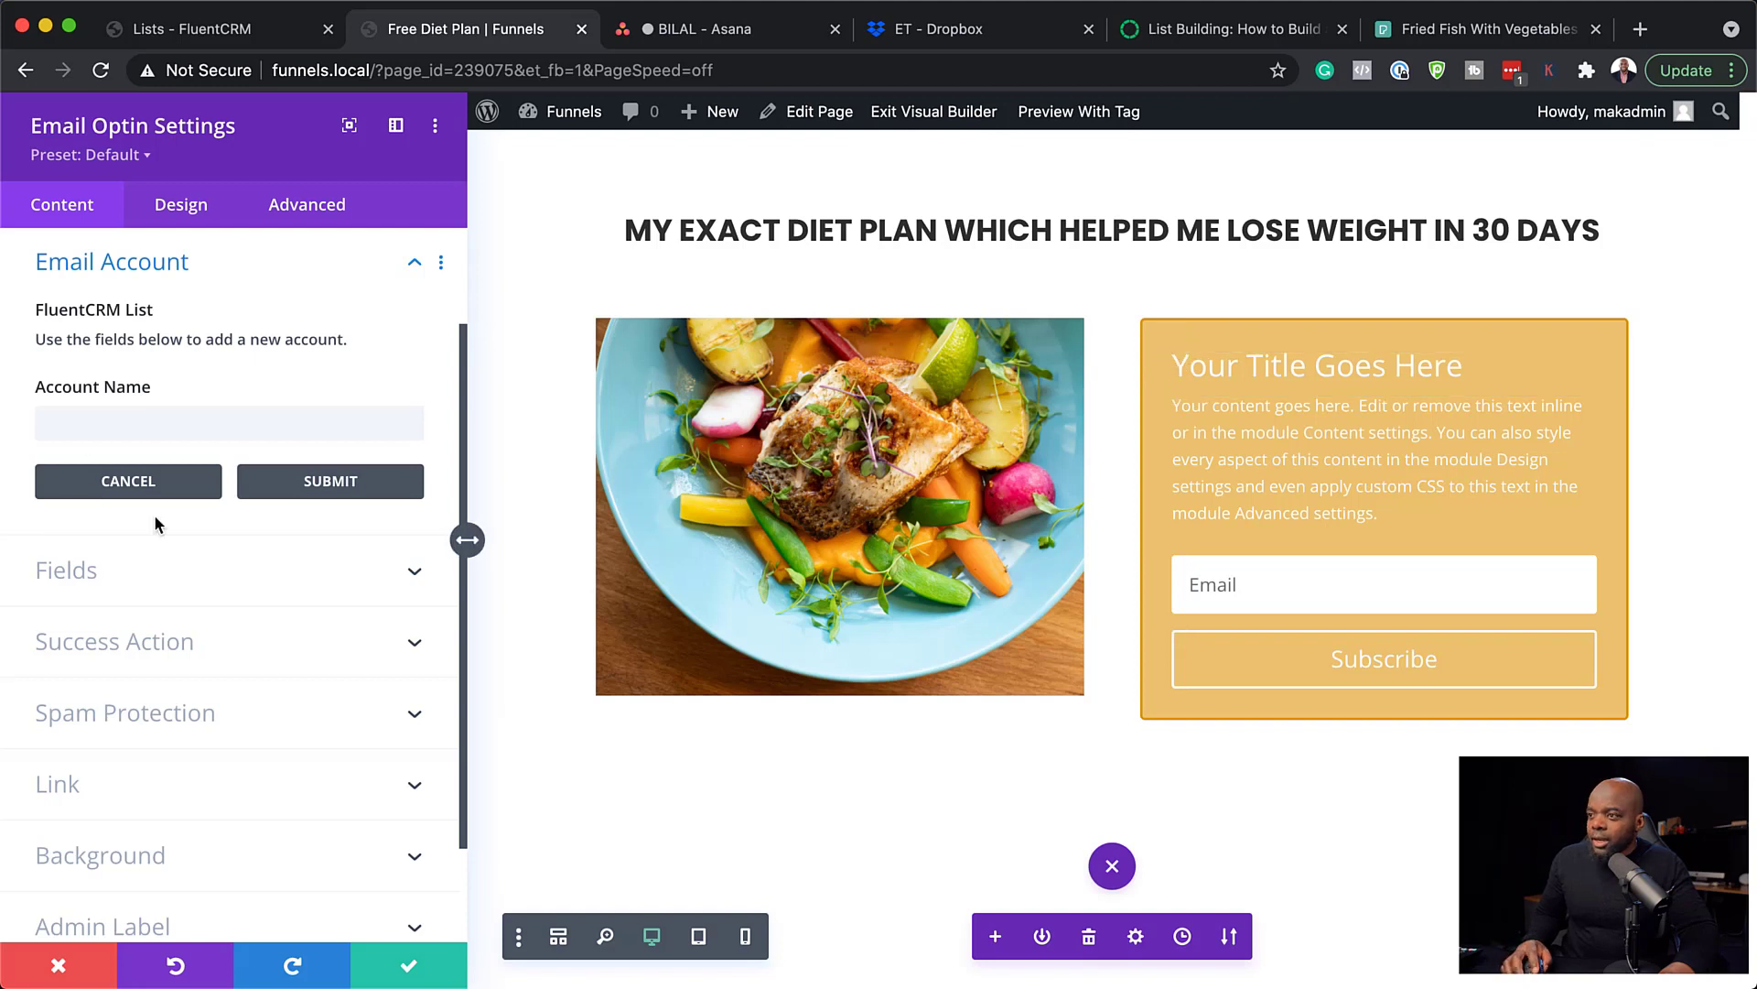
- Style the opt-in form's title text with the Poppins font and the red color #e02b20
click(198, 211)
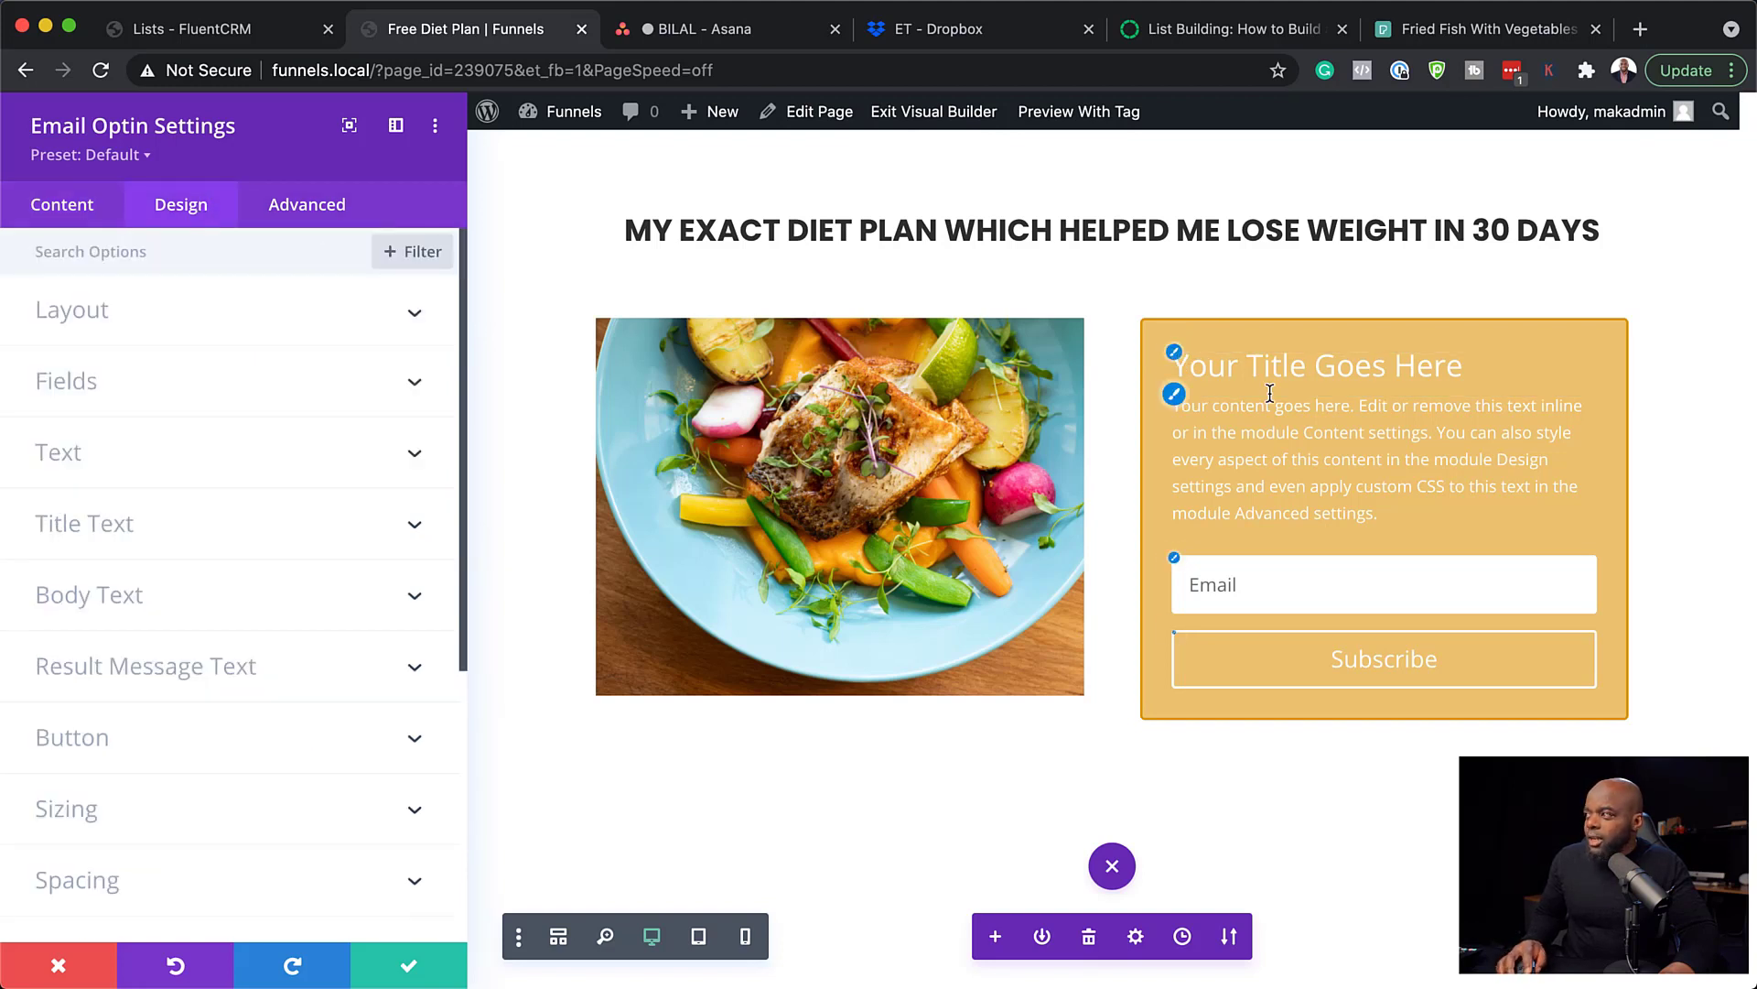
click(1263, 366)
click(168, 353)
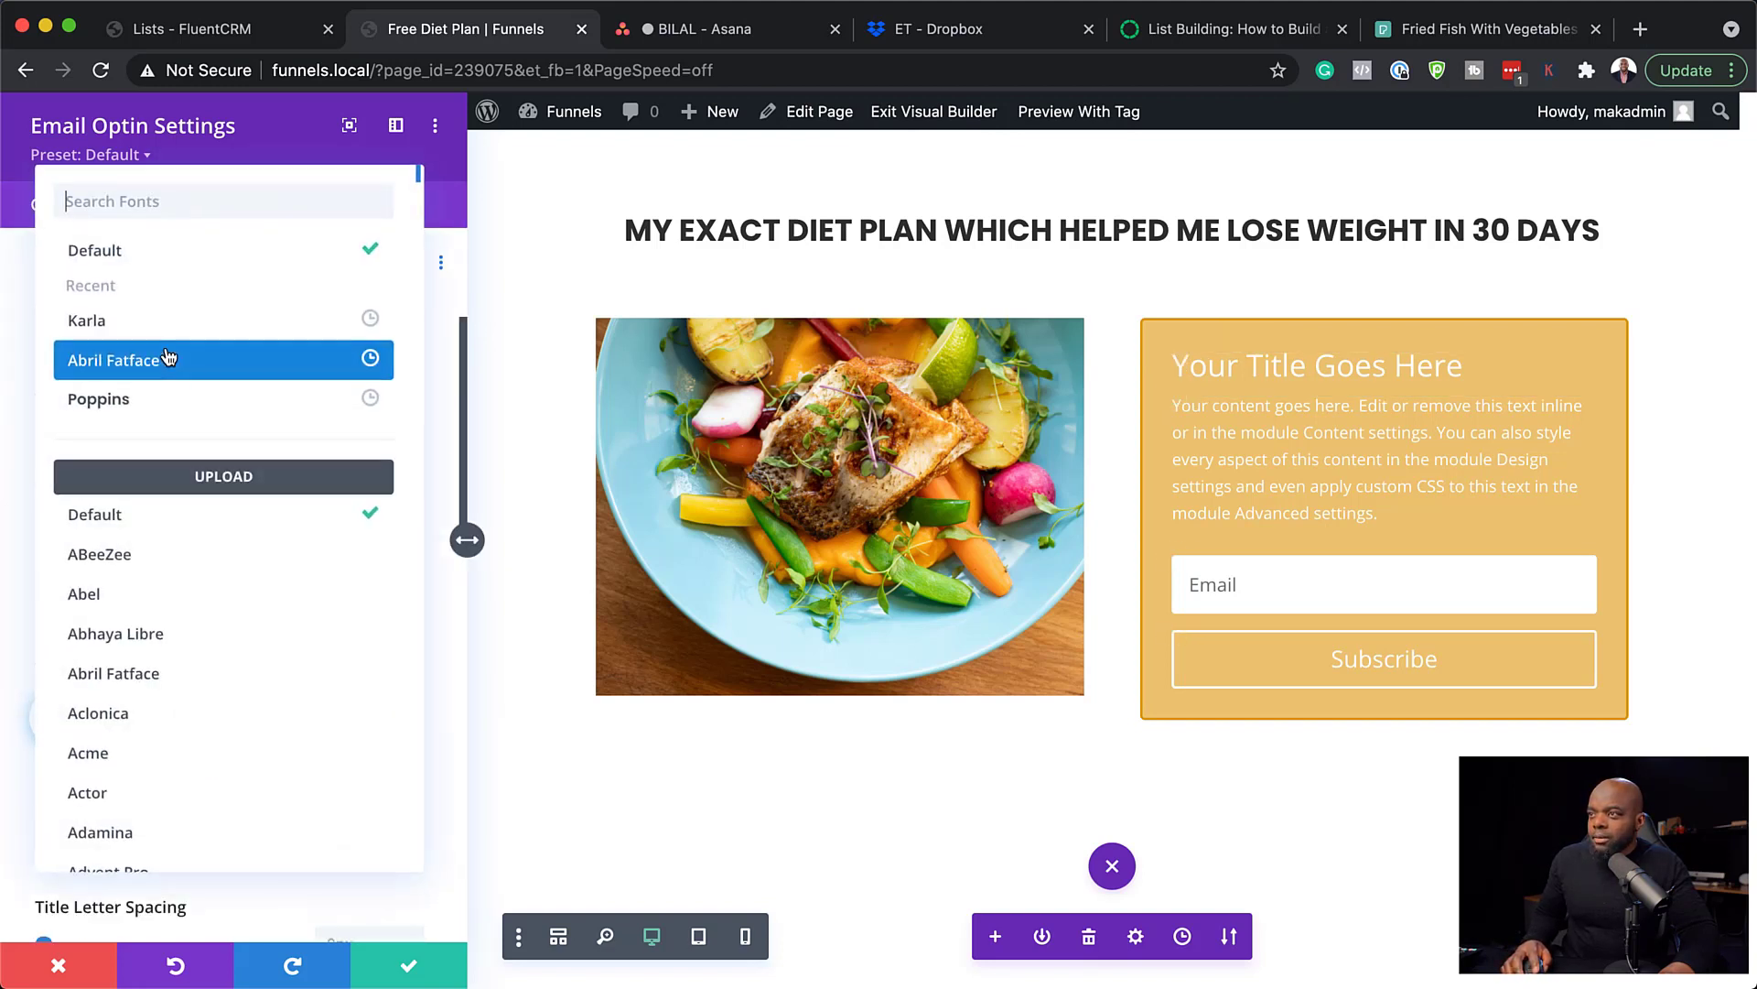
click(147, 417)
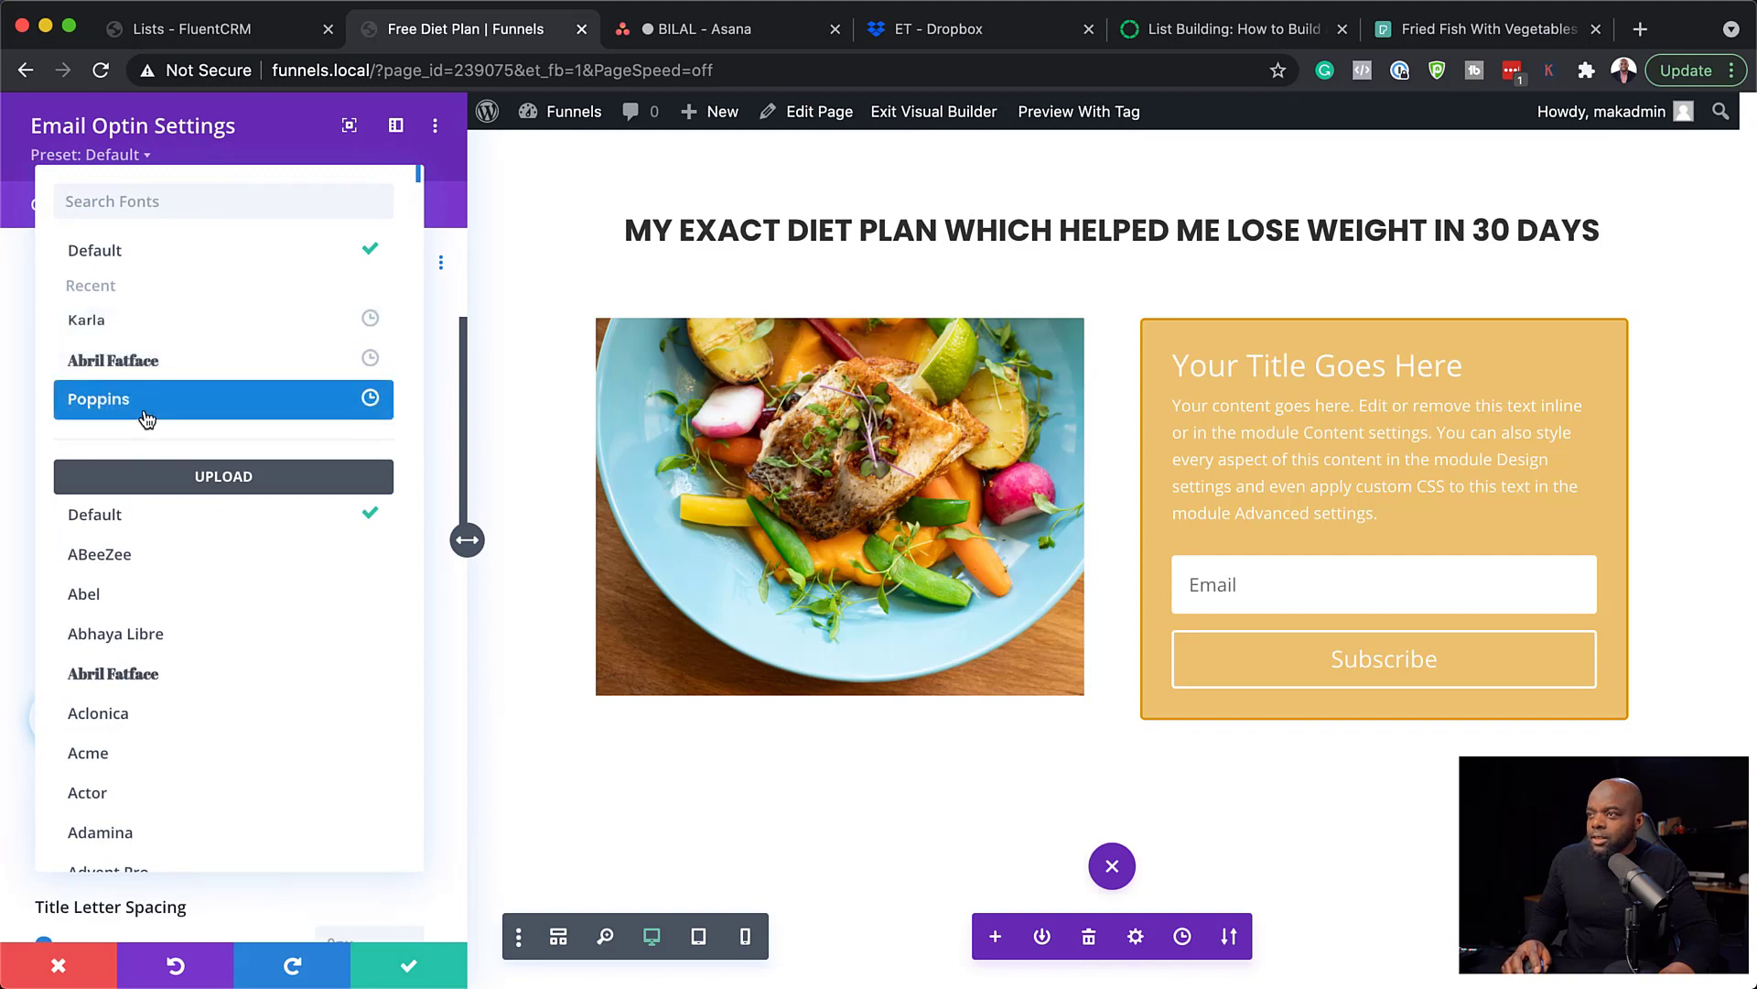
click(191, 726)
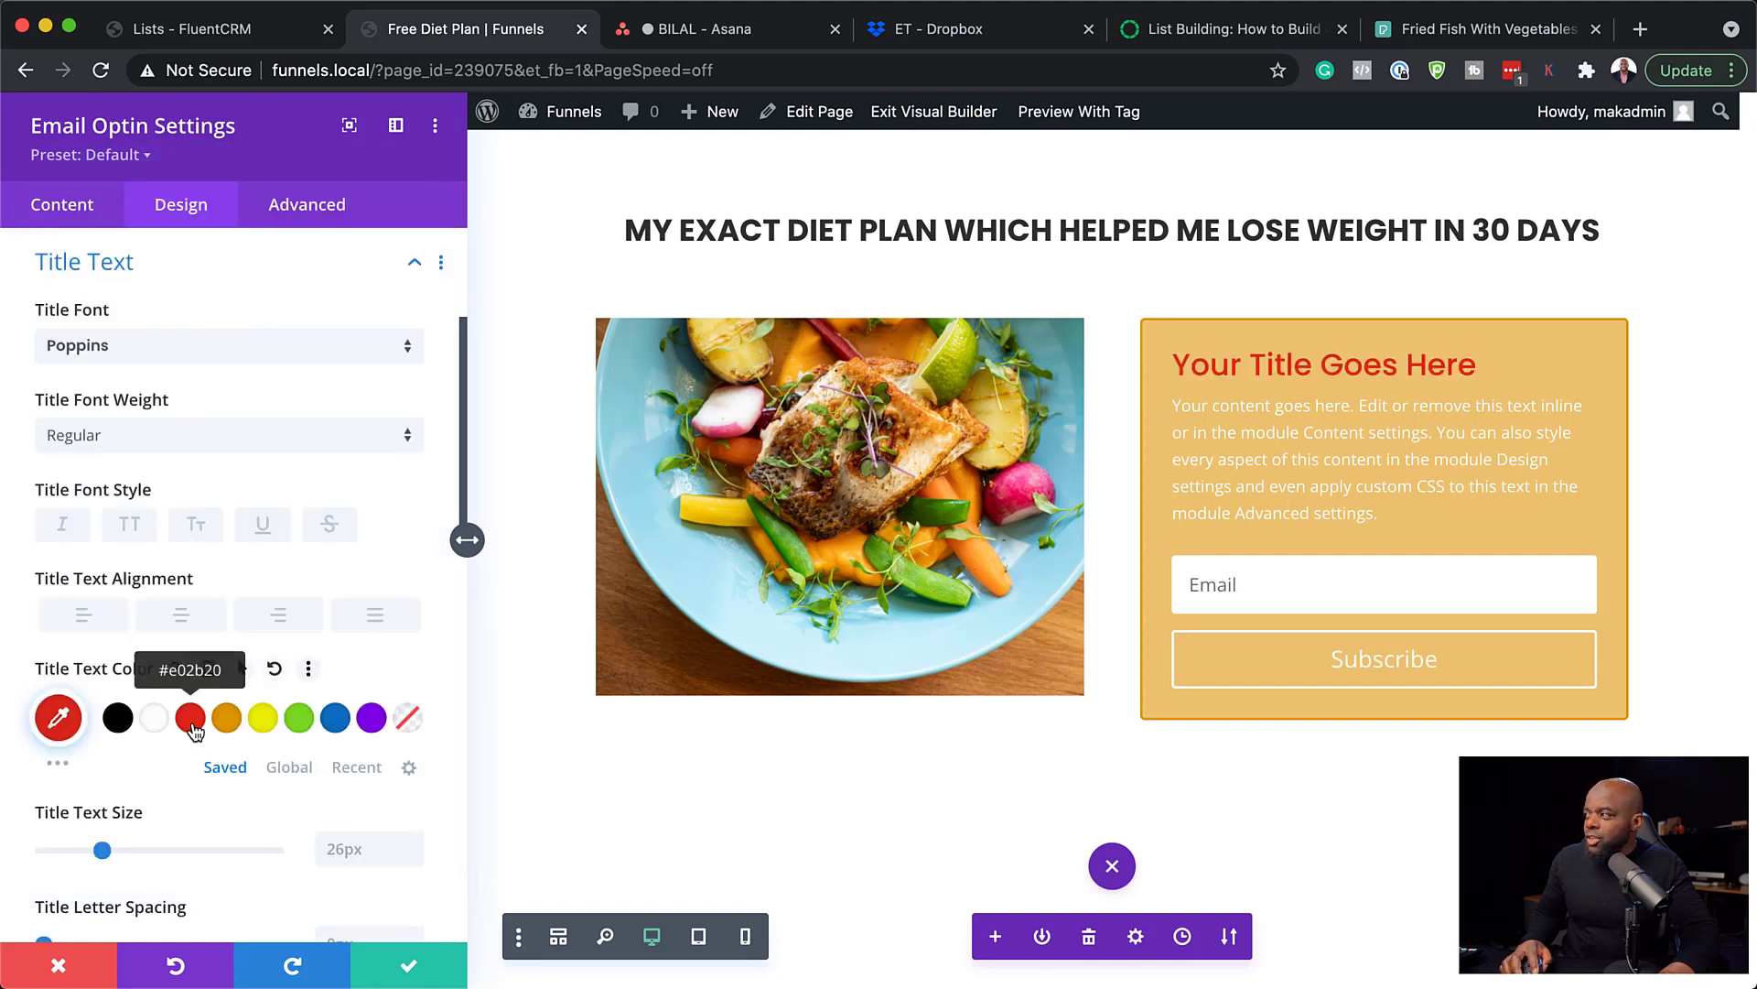
- Set the opt-in form's body text font to Poppins
click(1176, 400)
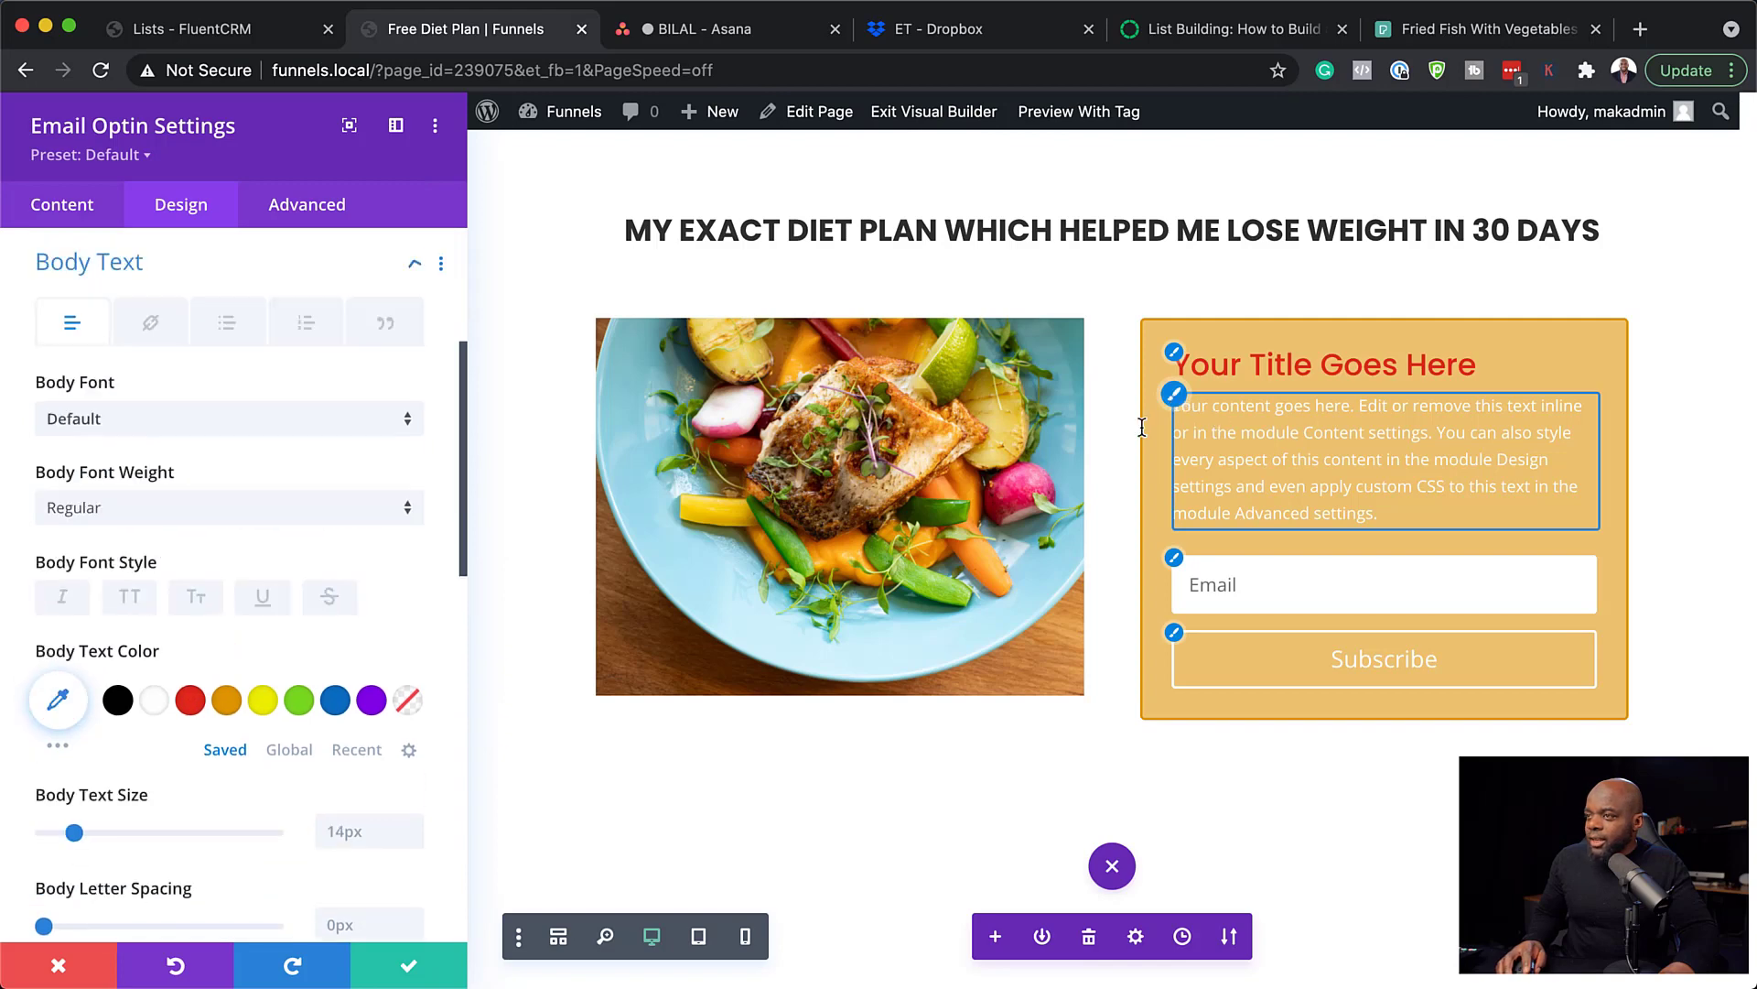
click(173, 428)
click(182, 398)
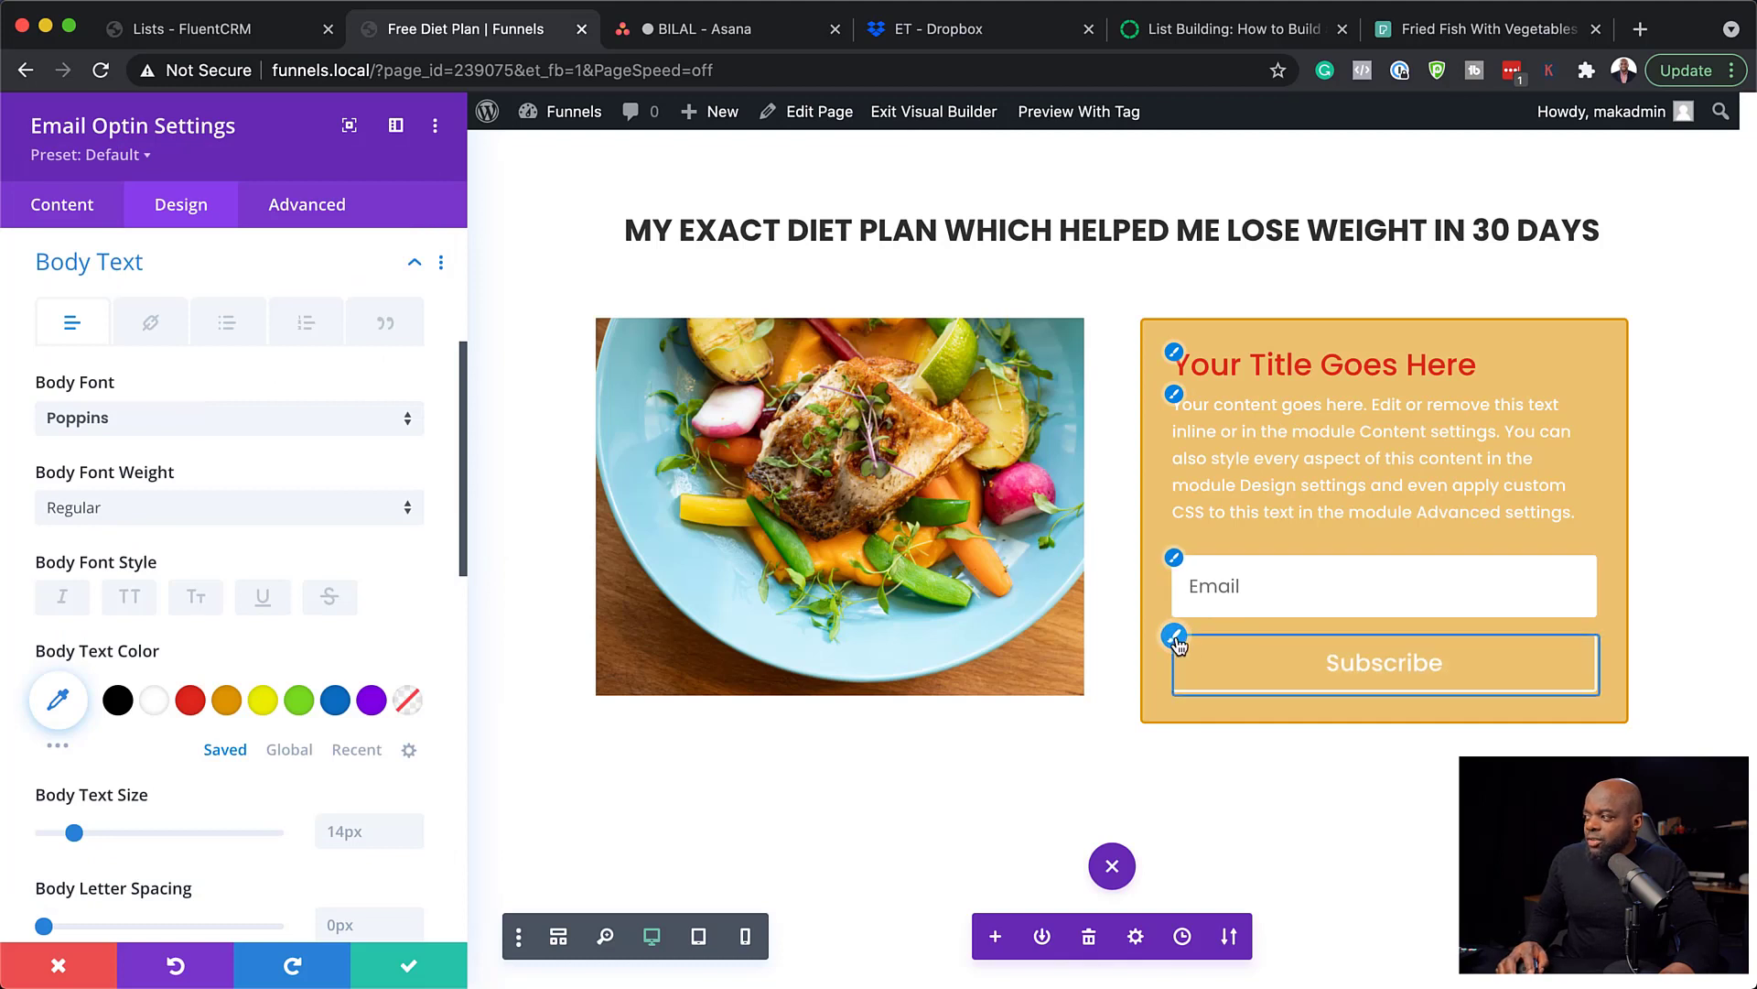
- Enable custom styles for the Subscribe button and give it a red background and a red border
click(1176, 639)
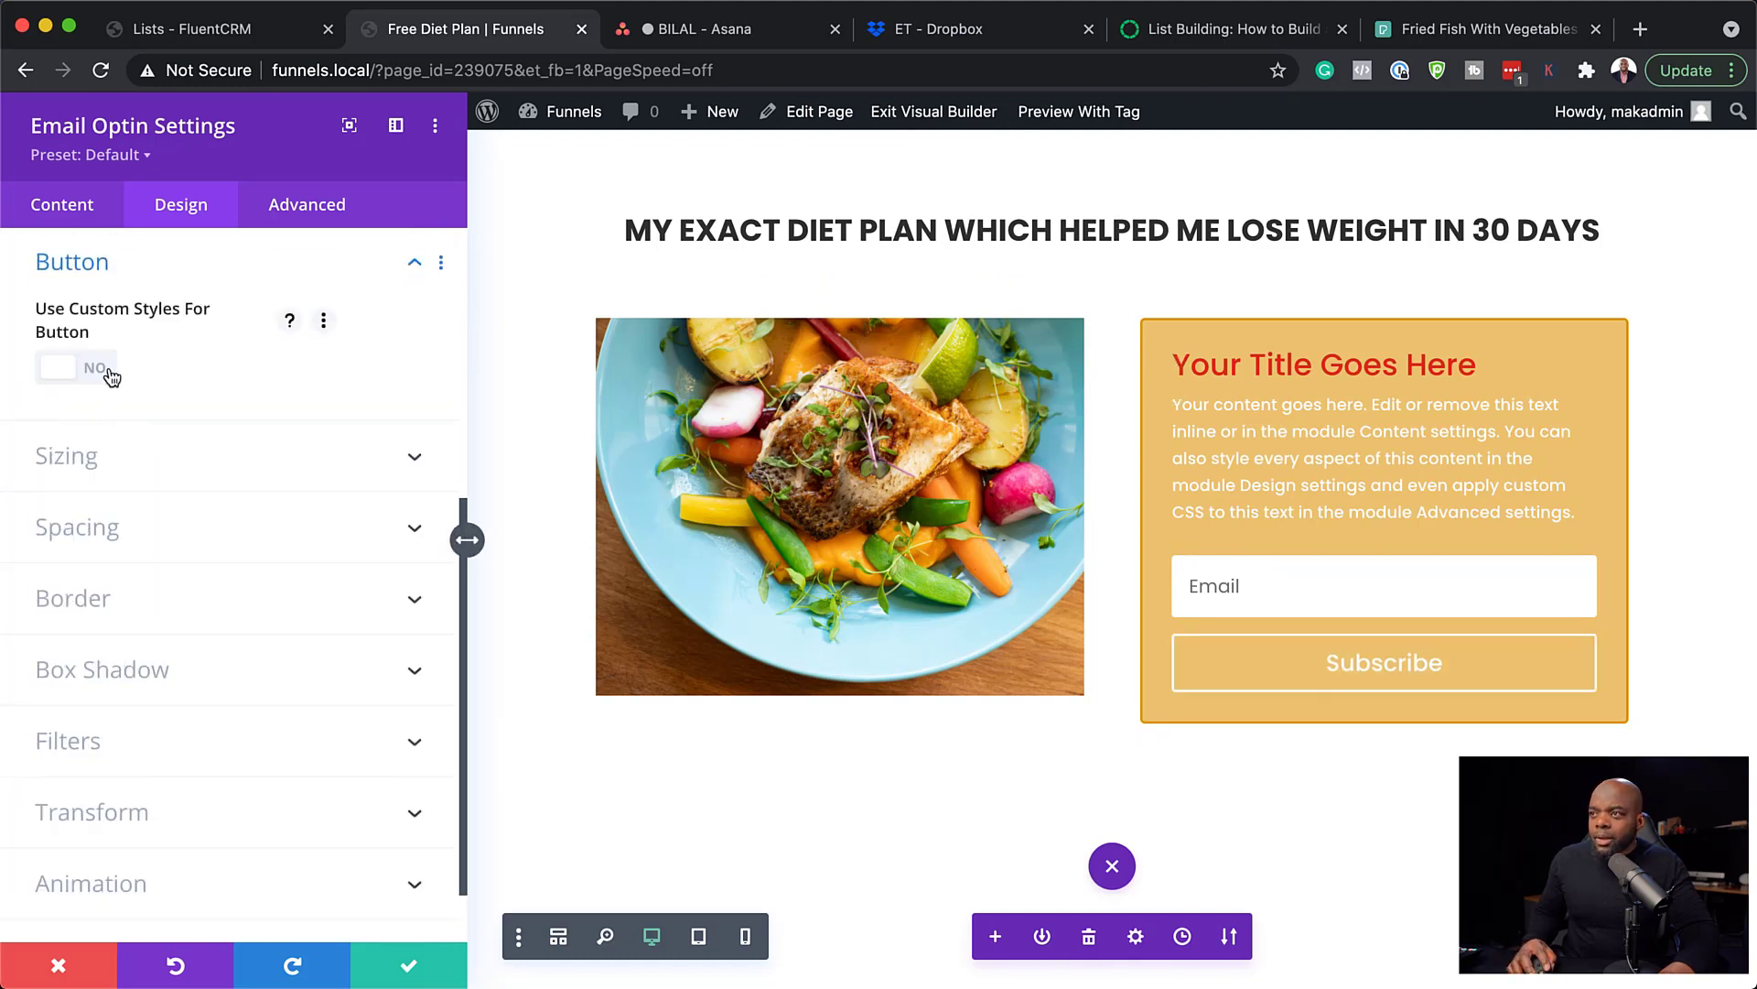
click(99, 370)
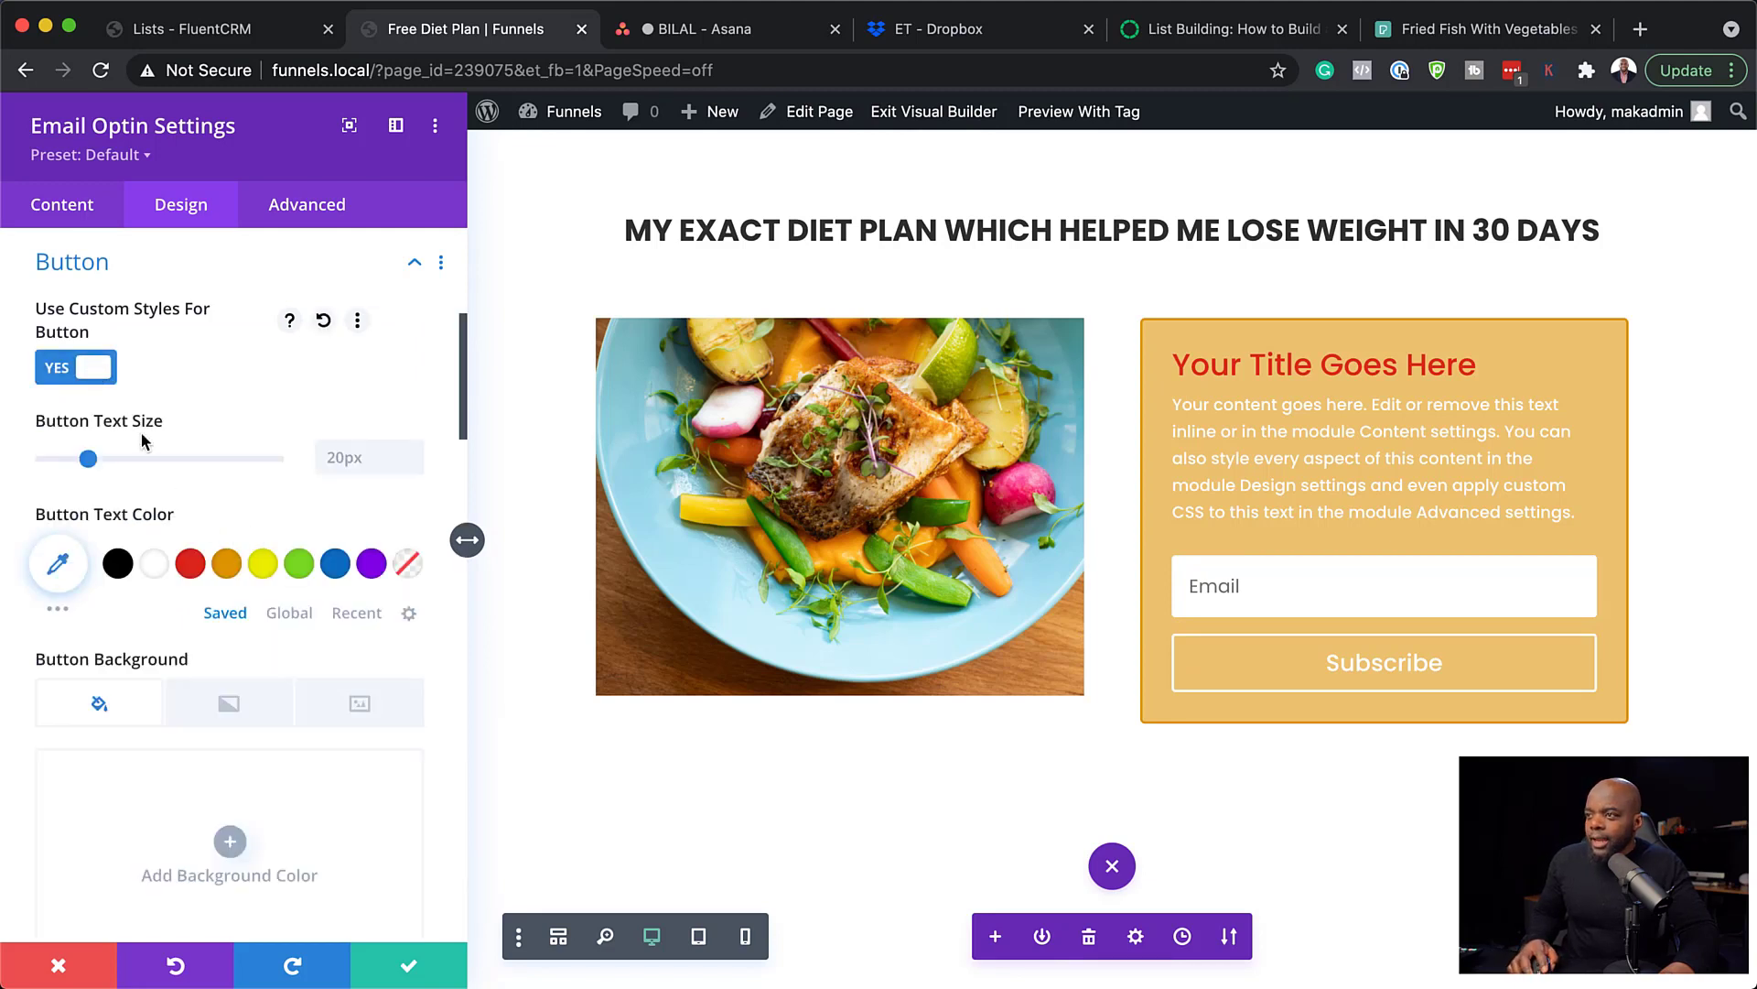
scroll(275, 512, down, 5)
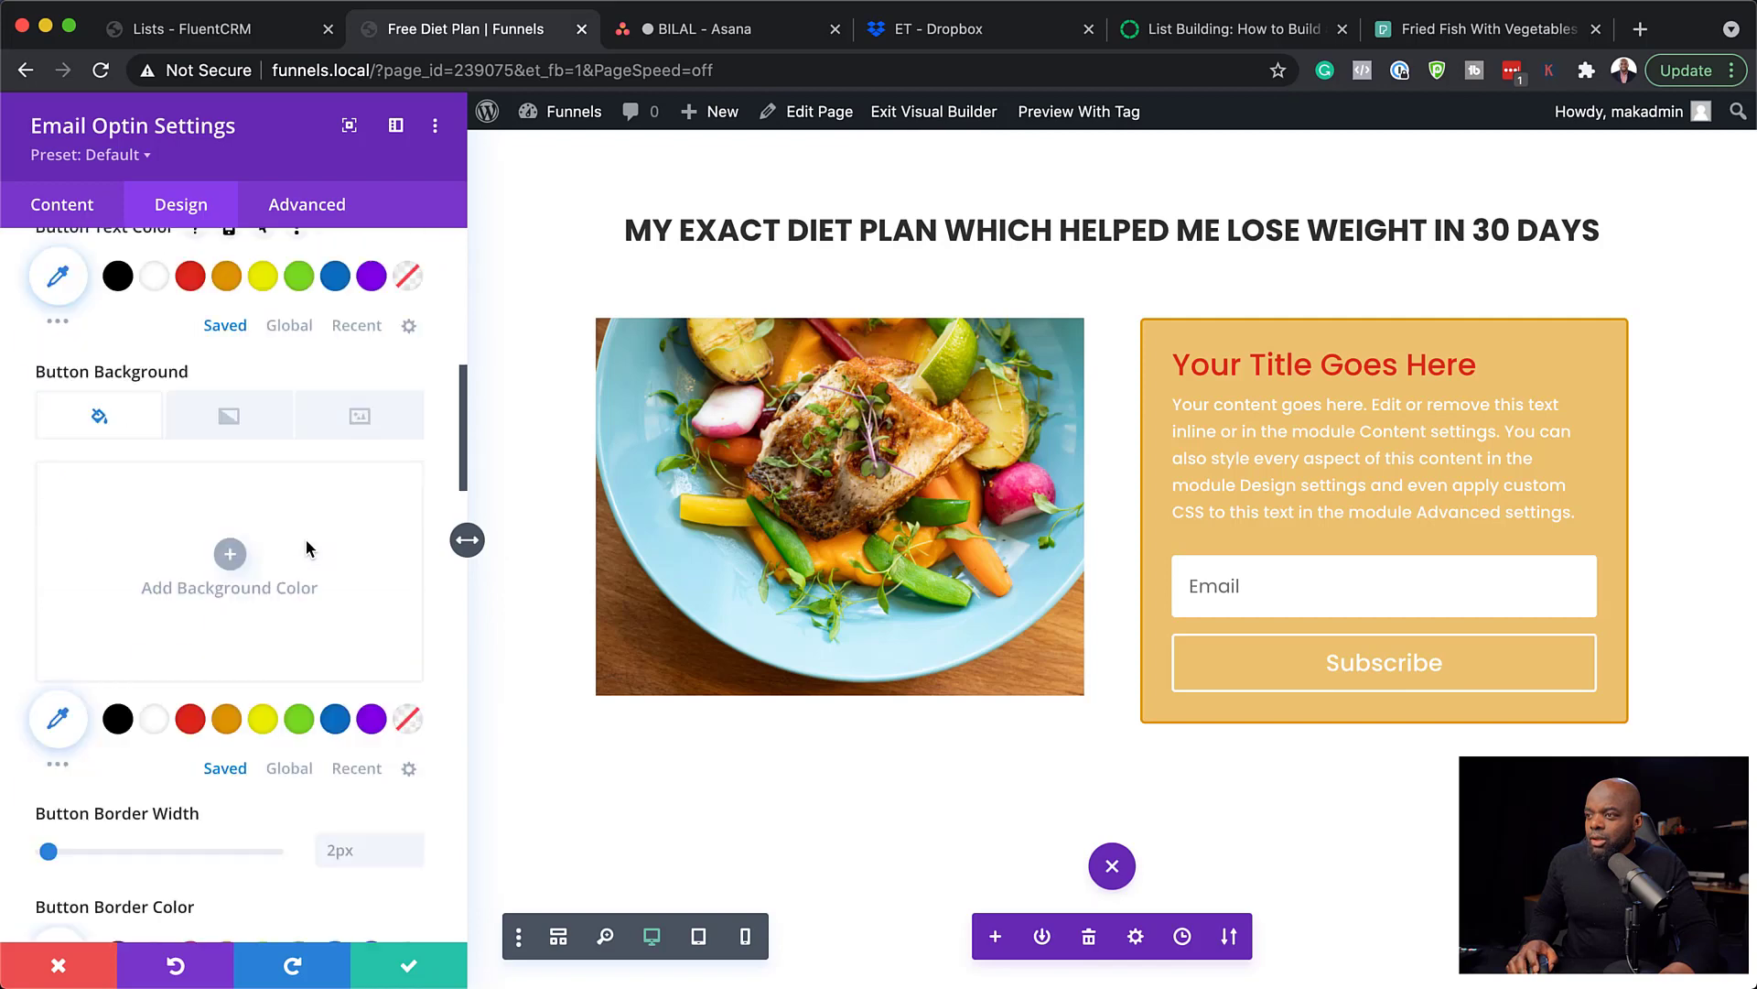
click(189, 719)
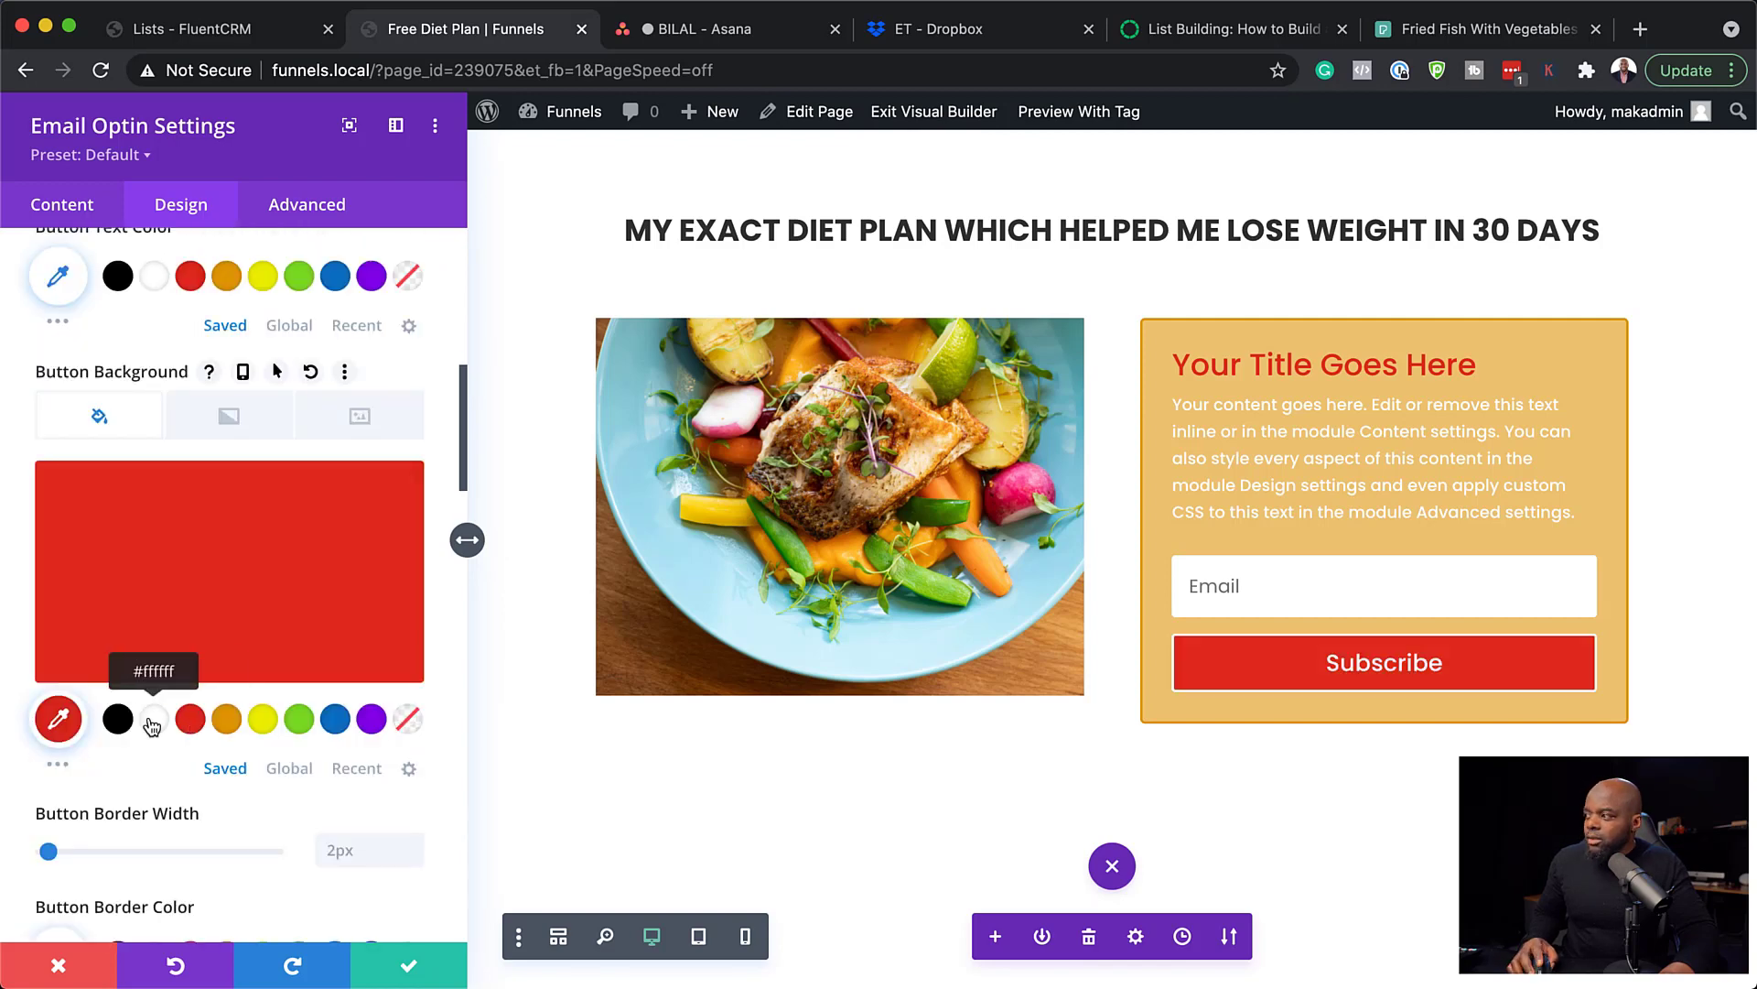
scroll(249, 822, down, 3)
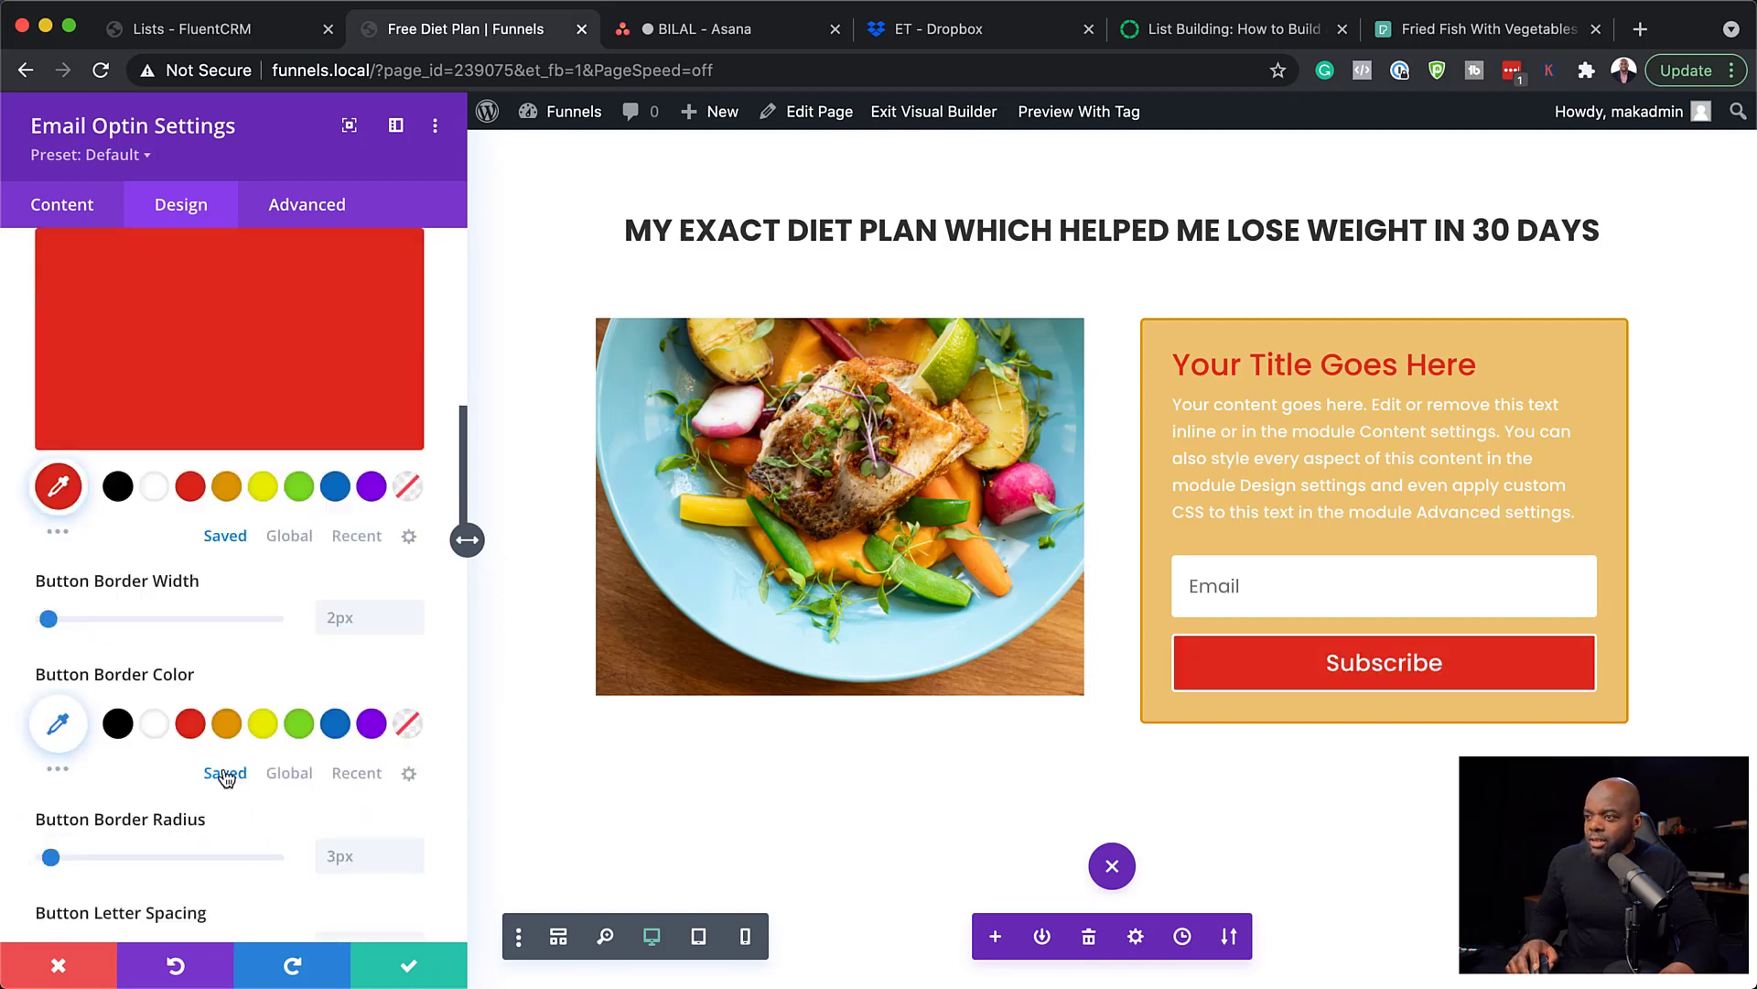
click(189, 723)
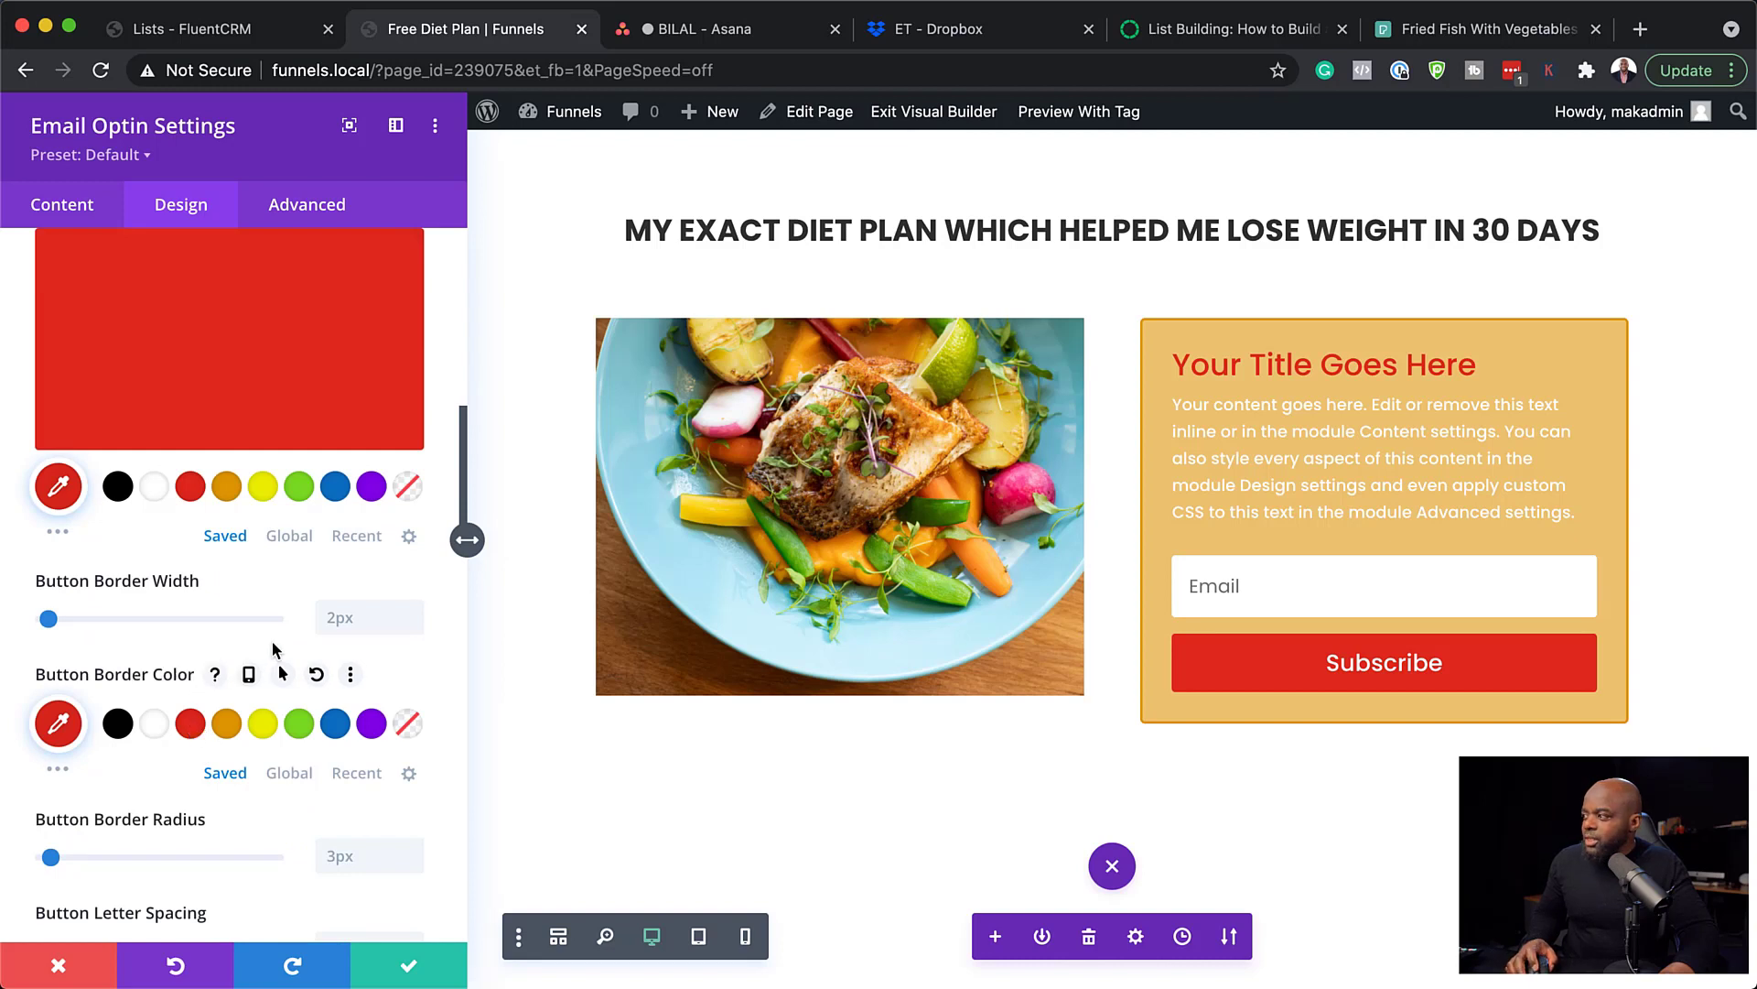
- Set the opt-in button's text size to 22px
scroll(272, 641, up, 5)
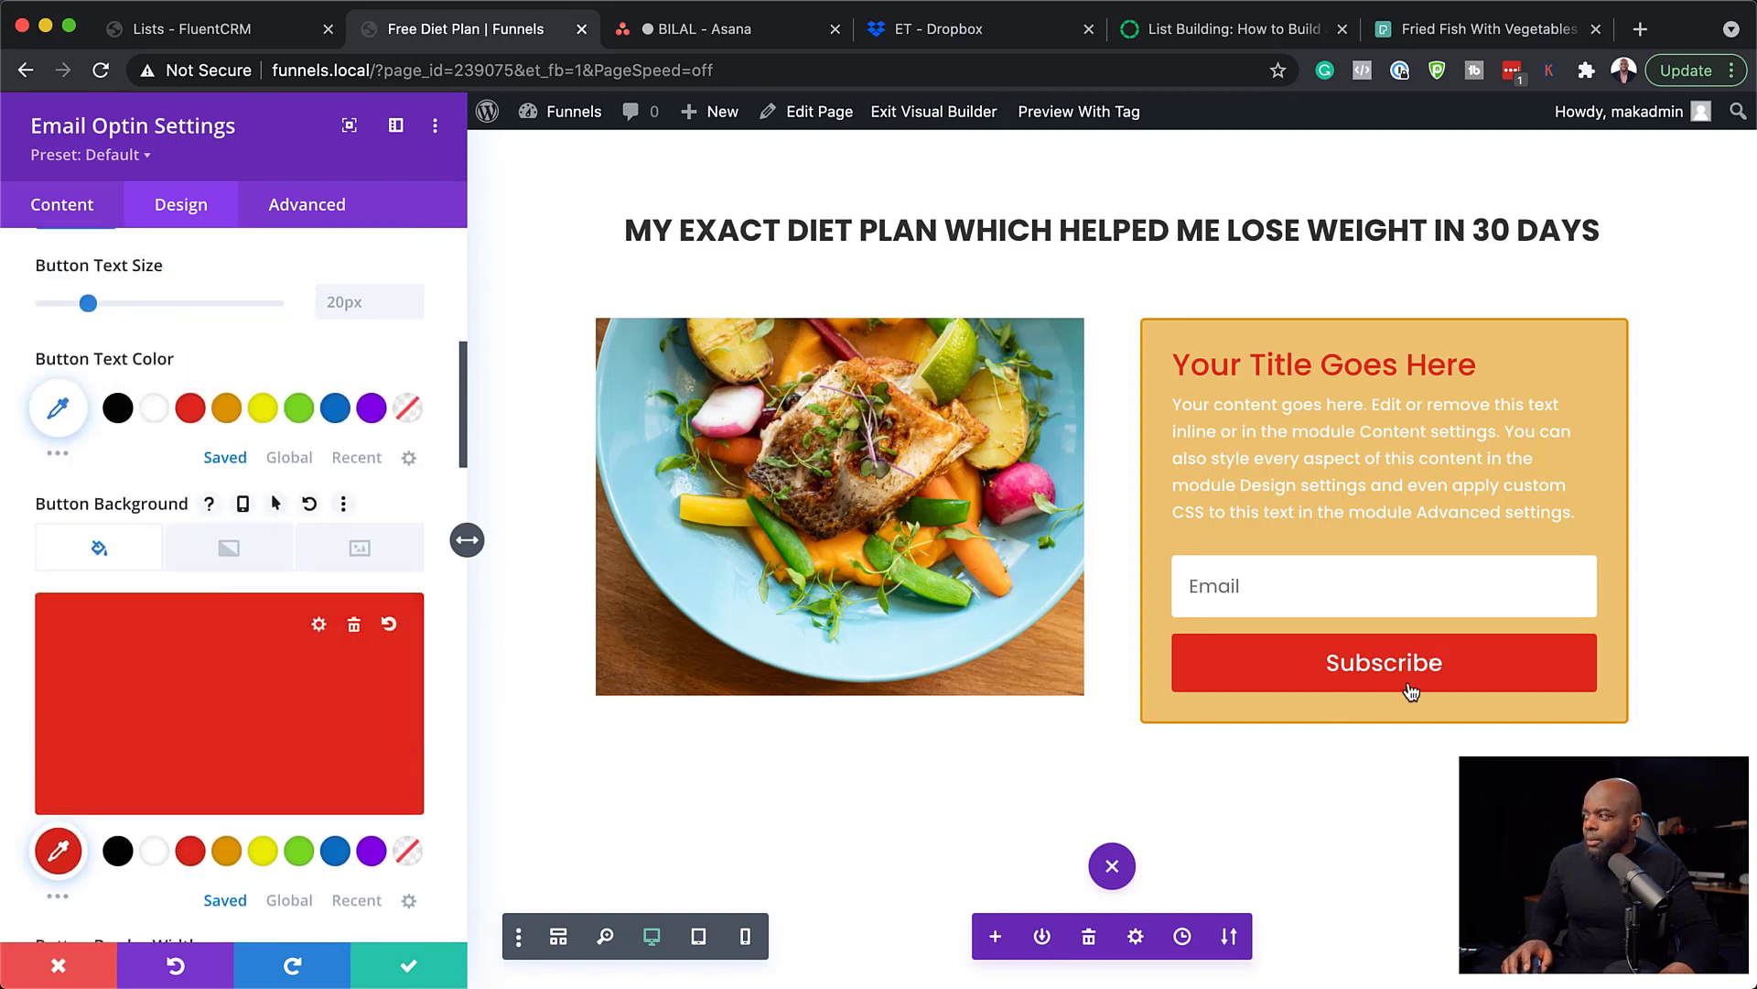
scroll(338, 580, up, 1)
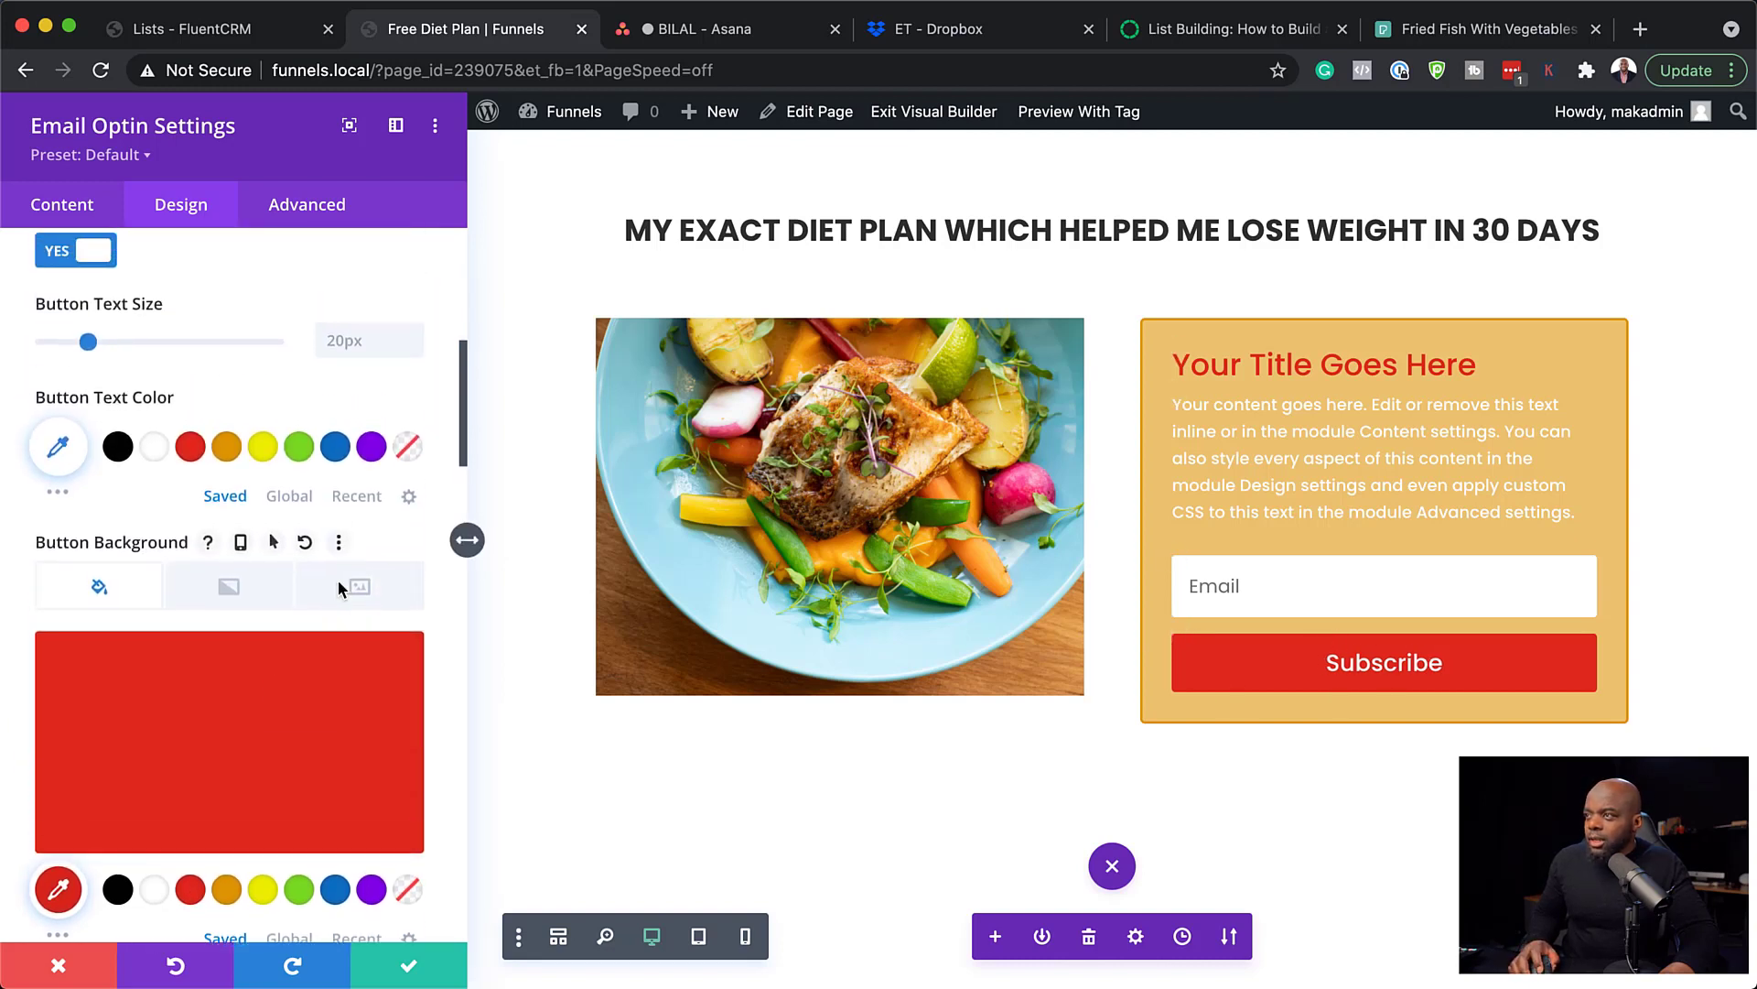
click(412, 337)
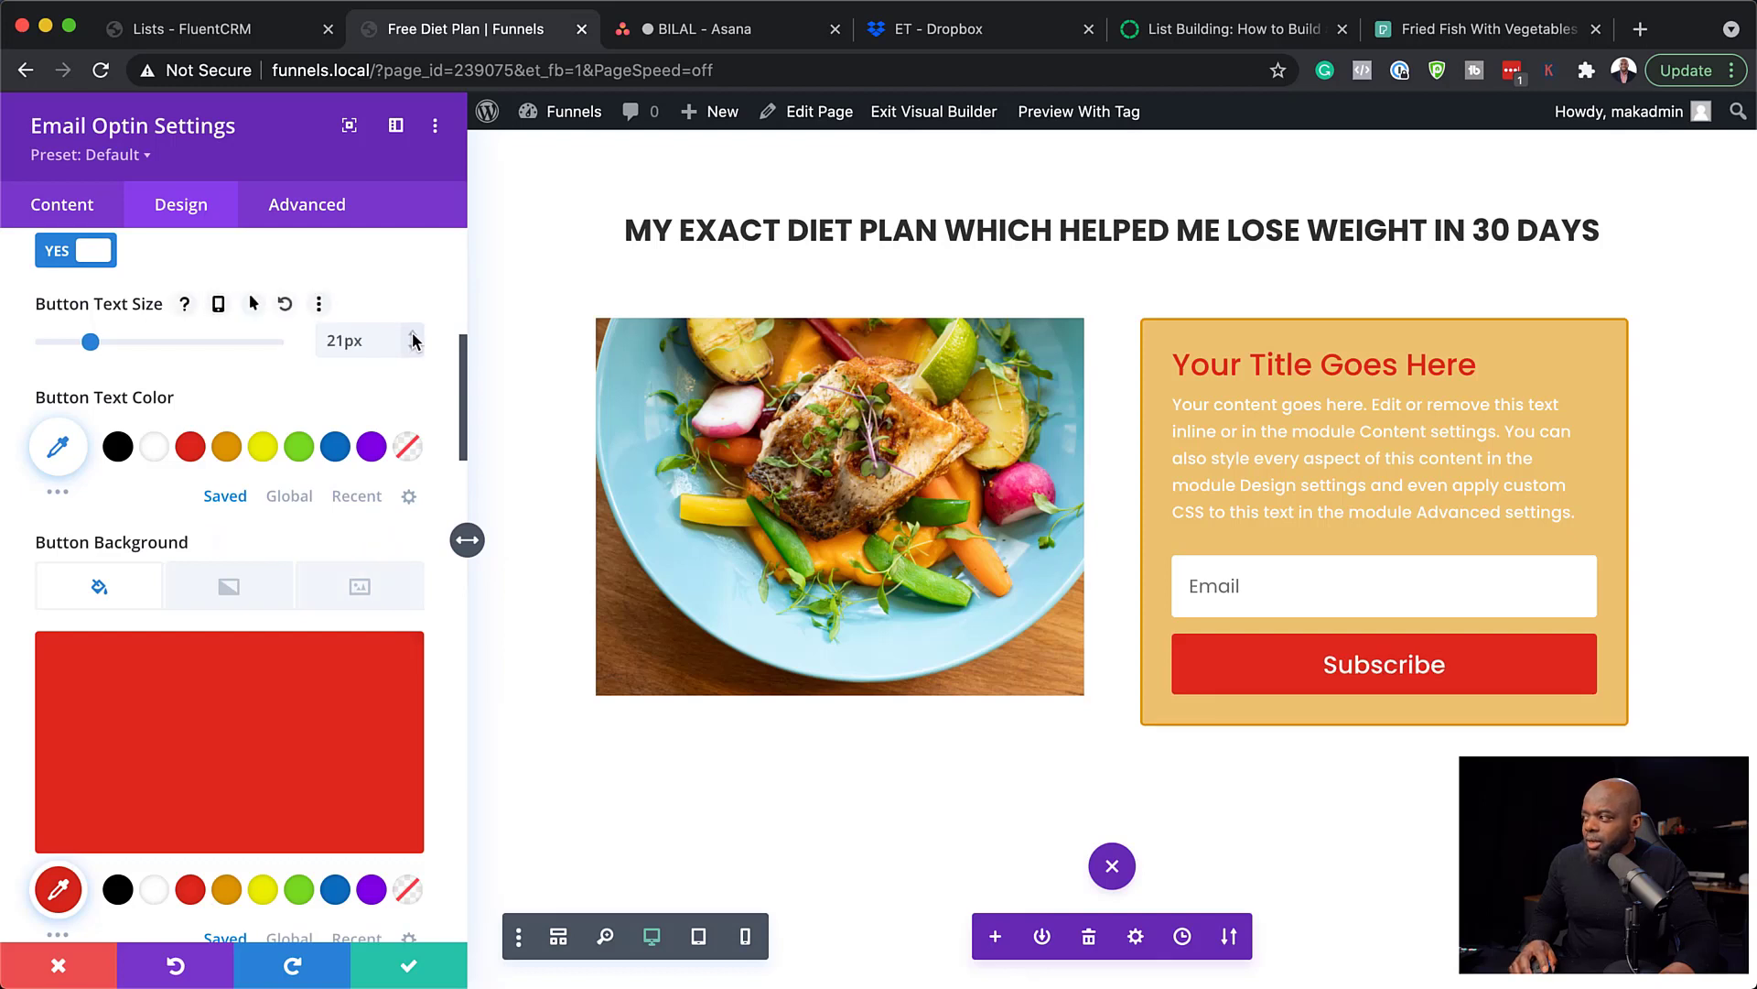
click(413, 338)
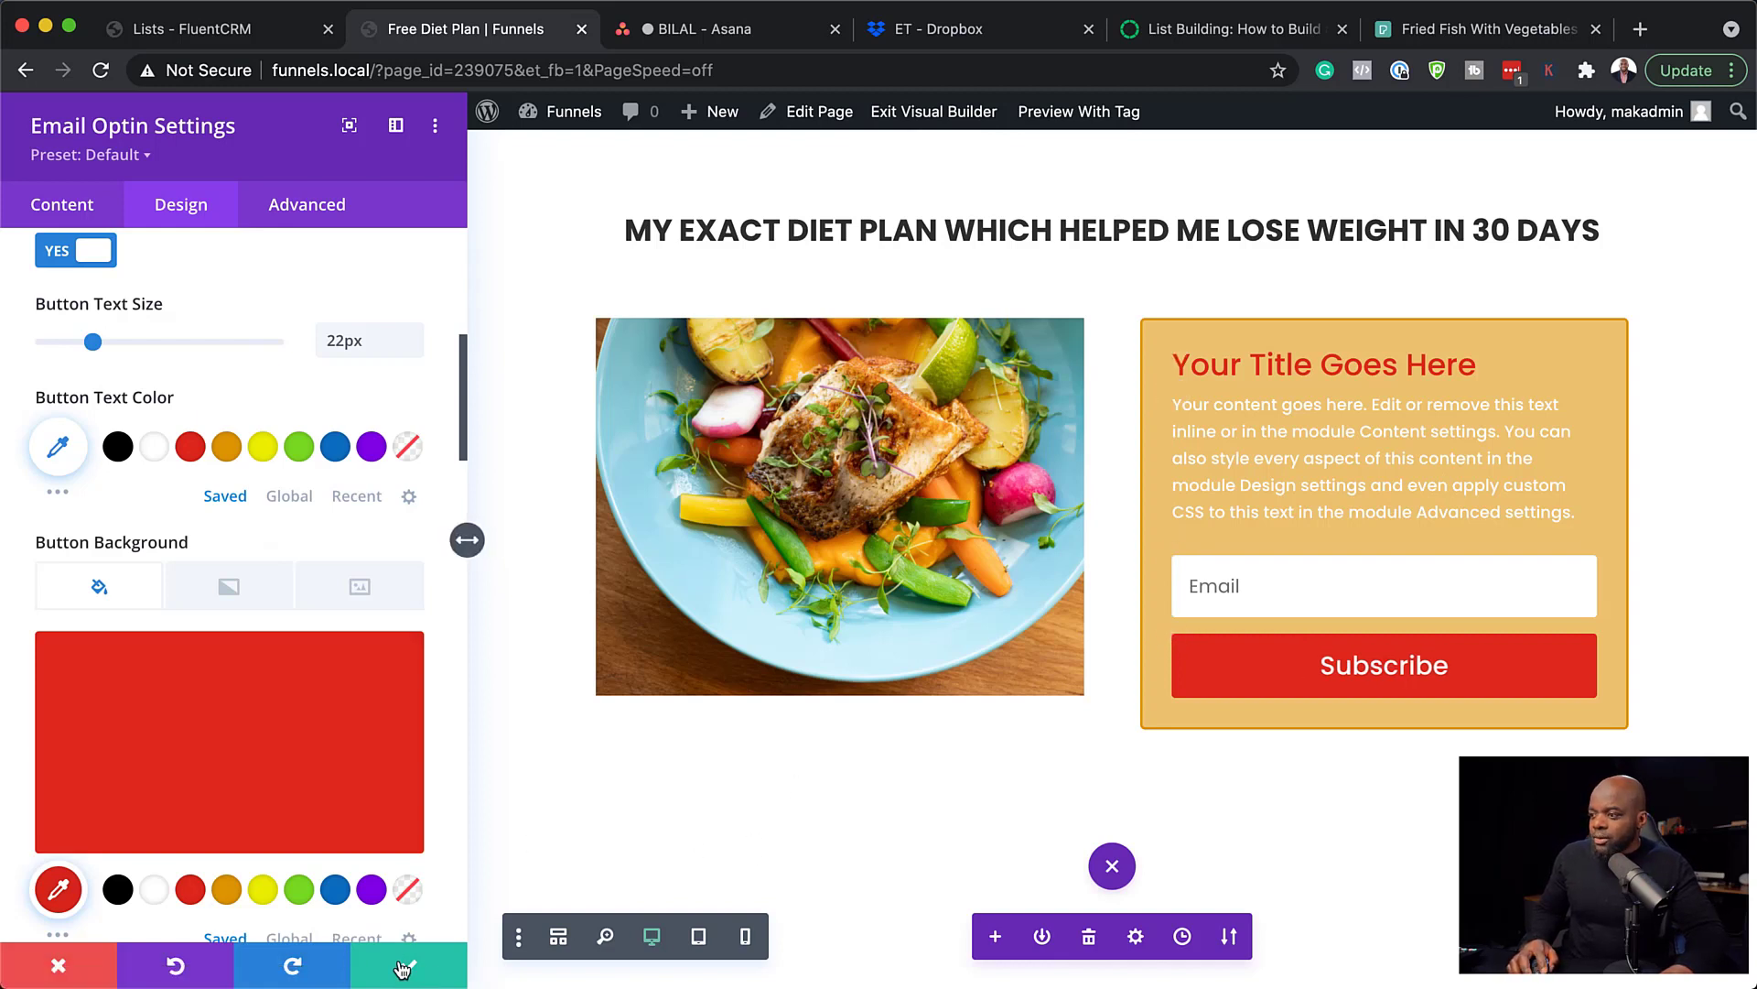
- Change the opt-in button's label to "INSTANT ACCESS!"
click(61, 206)
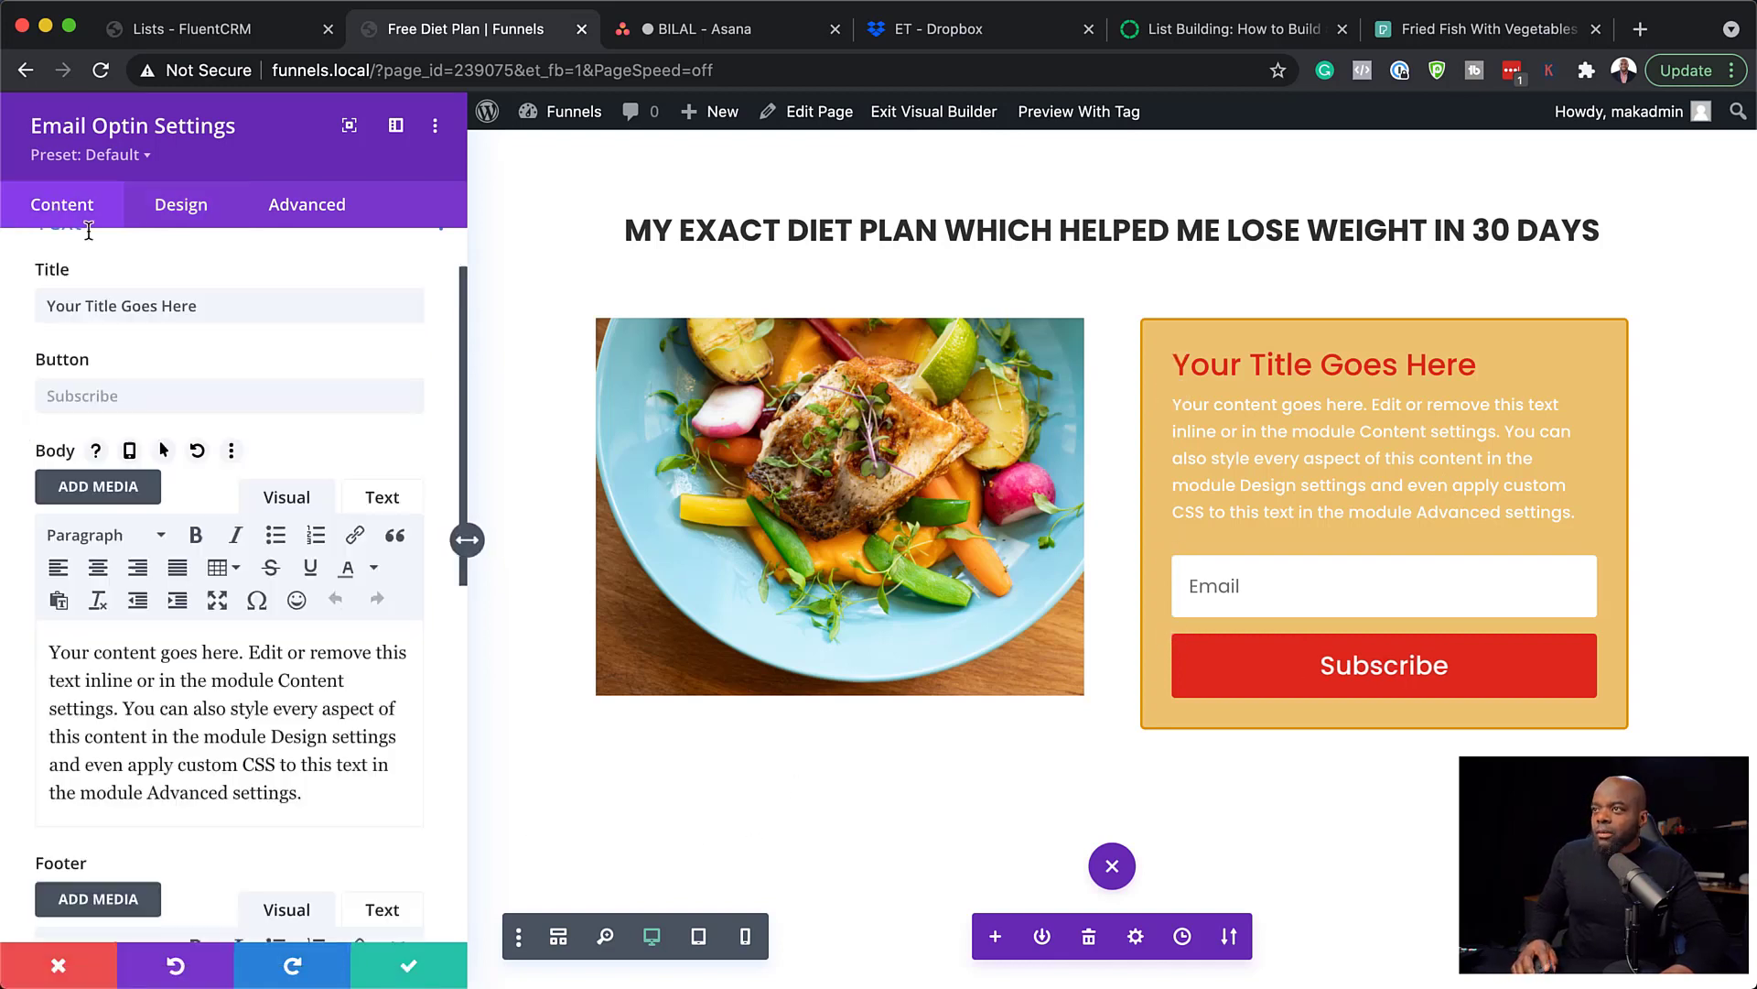
click(140, 393)
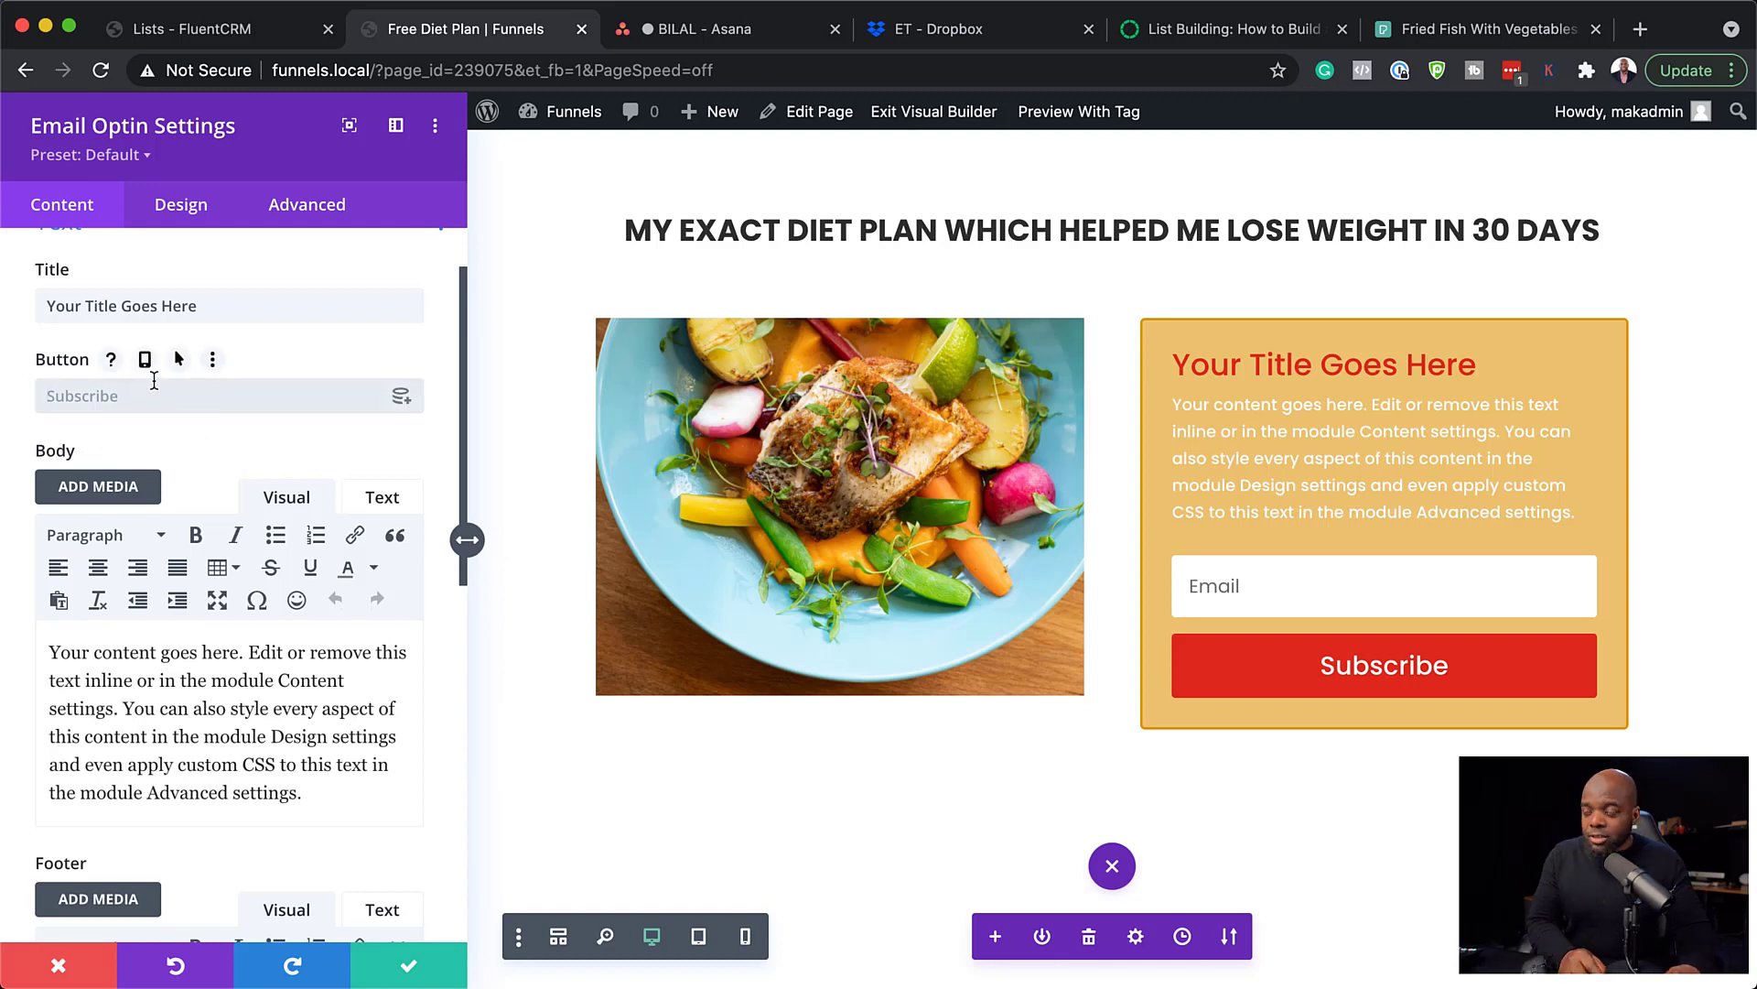
text(Ac)
key(BackSpace)
key(BackSpace)
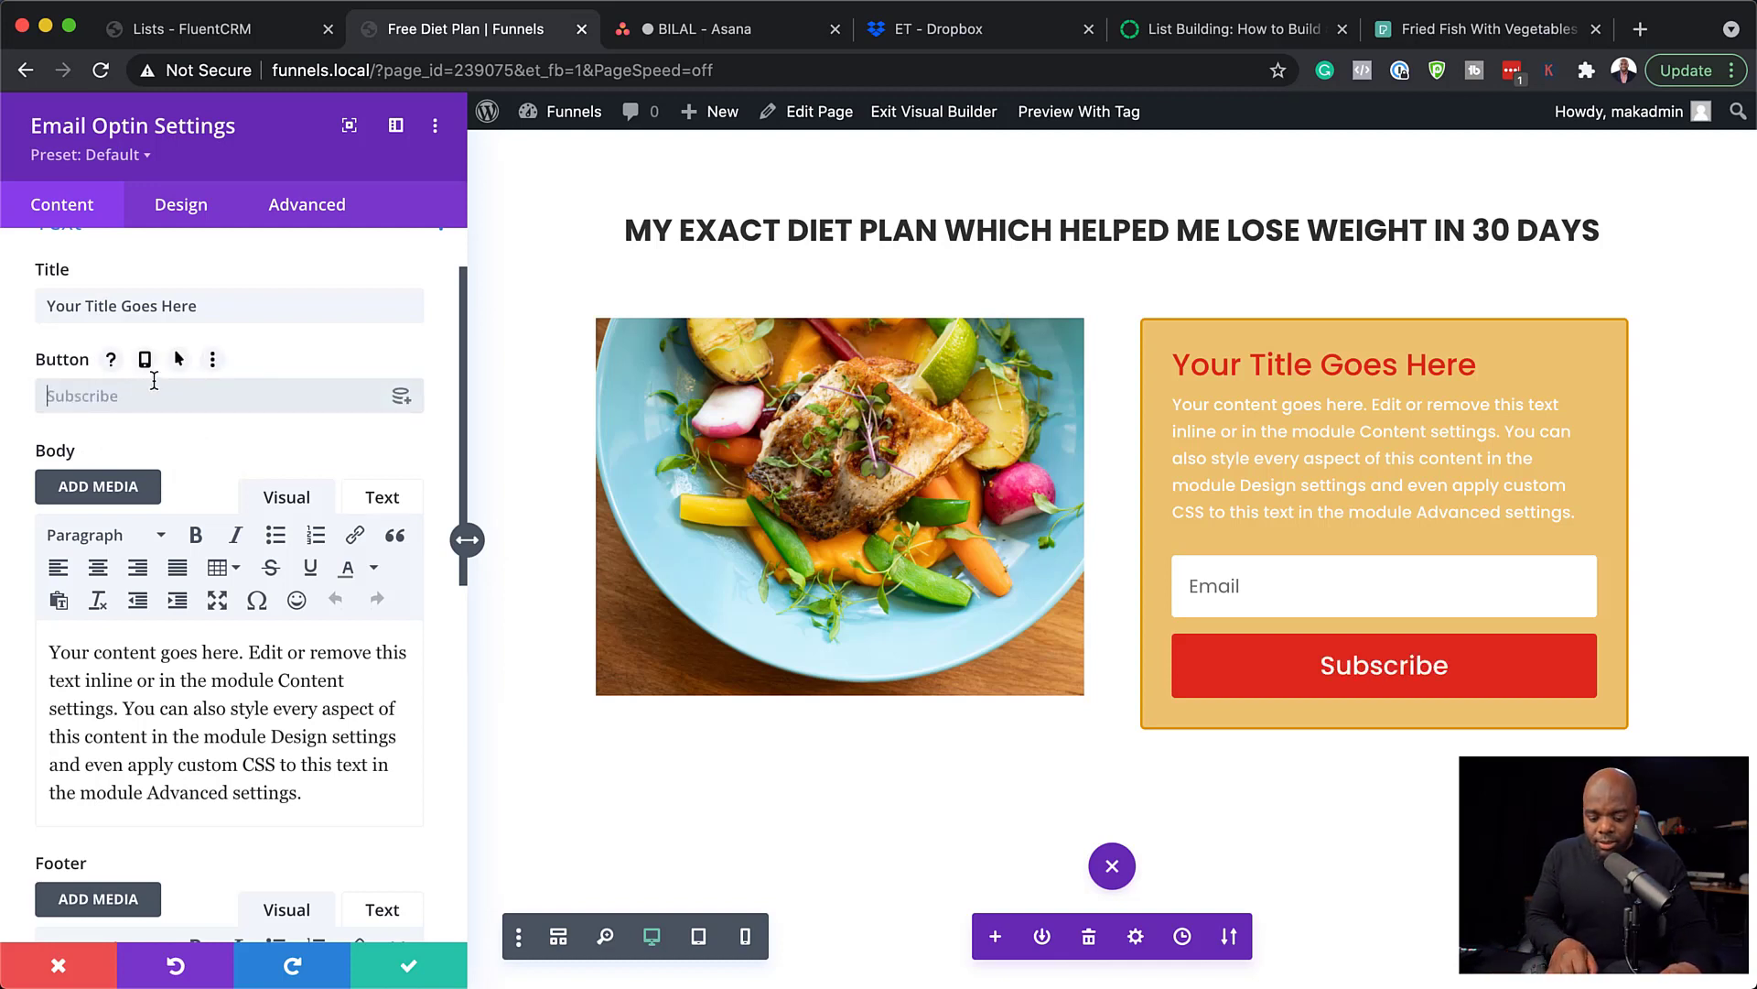
text(INSTANT ACCESS!)
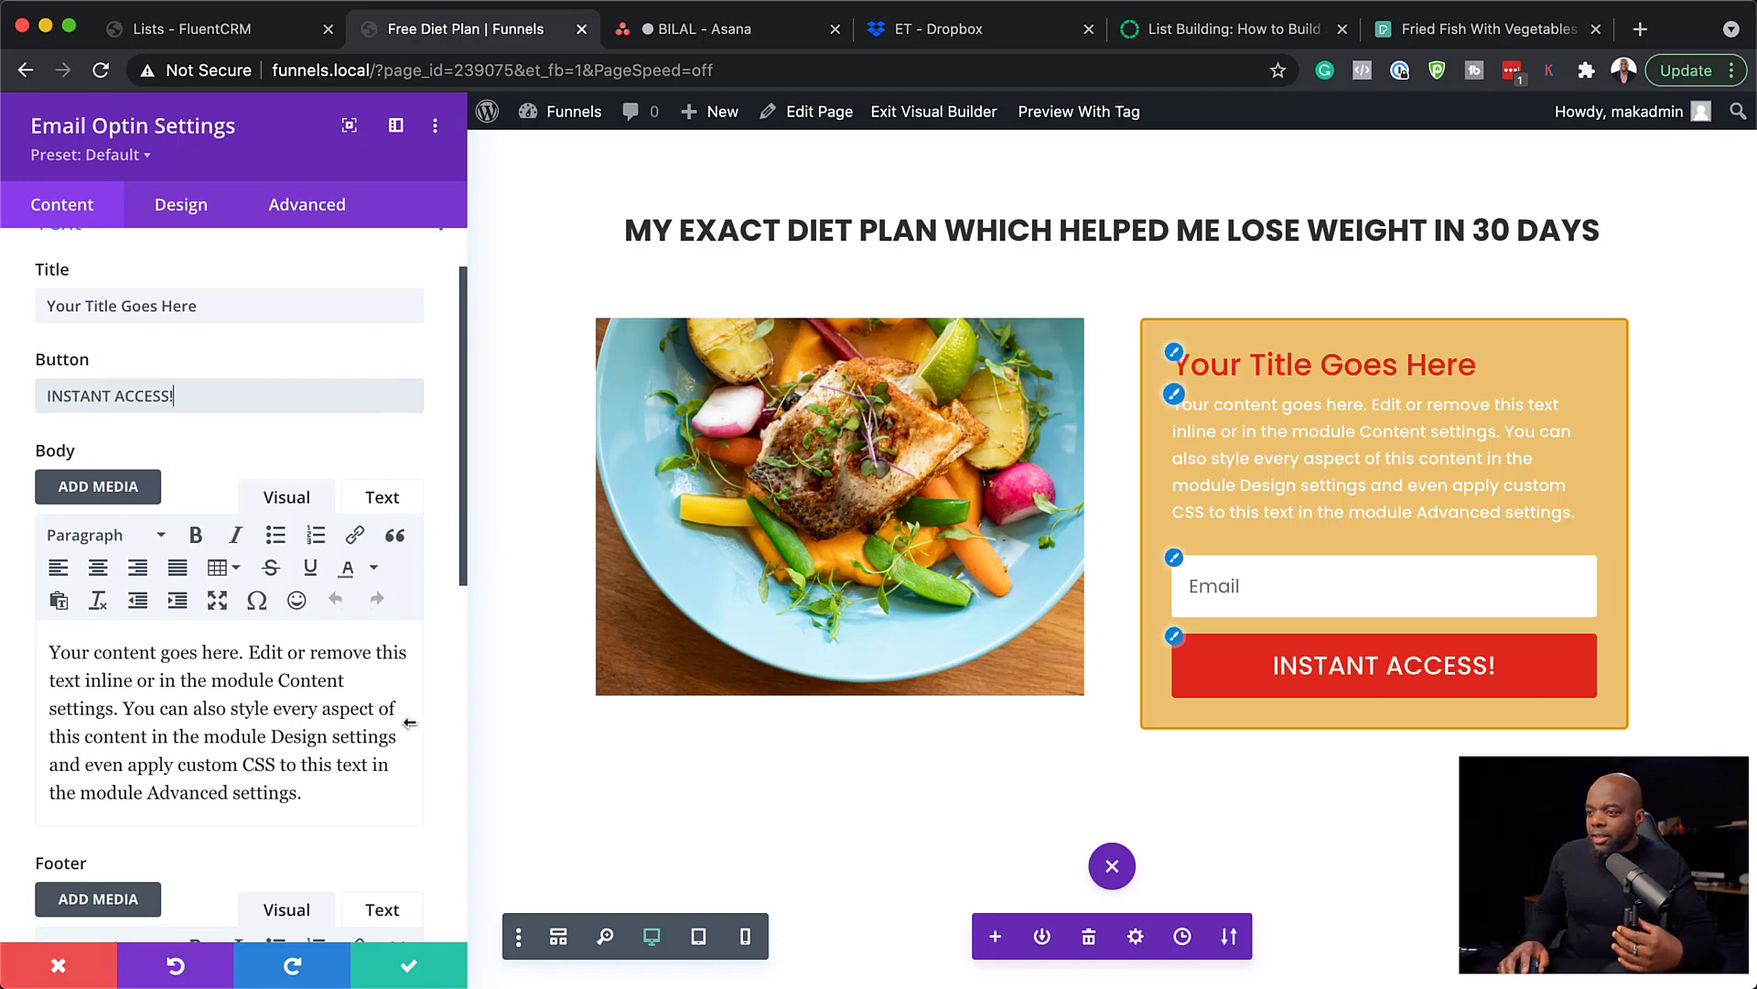
- Save the opt-in form settings and round all corners of the food photo to 3px
click(426, 972)
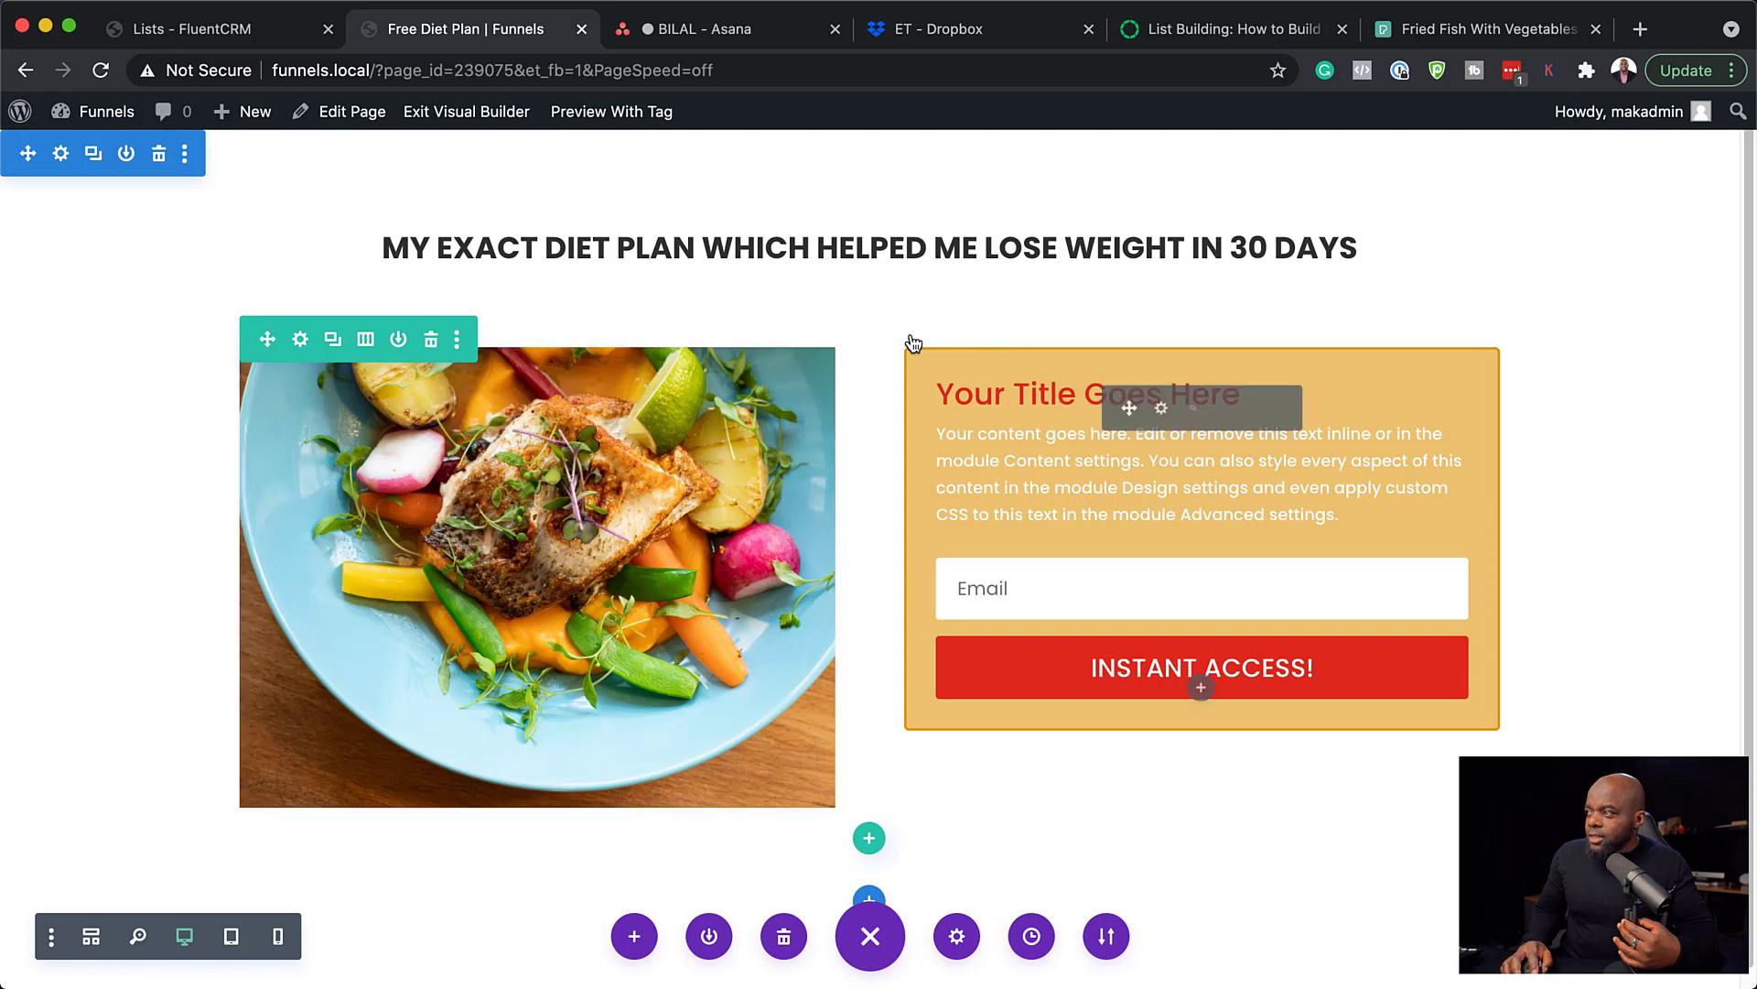
click(499, 413)
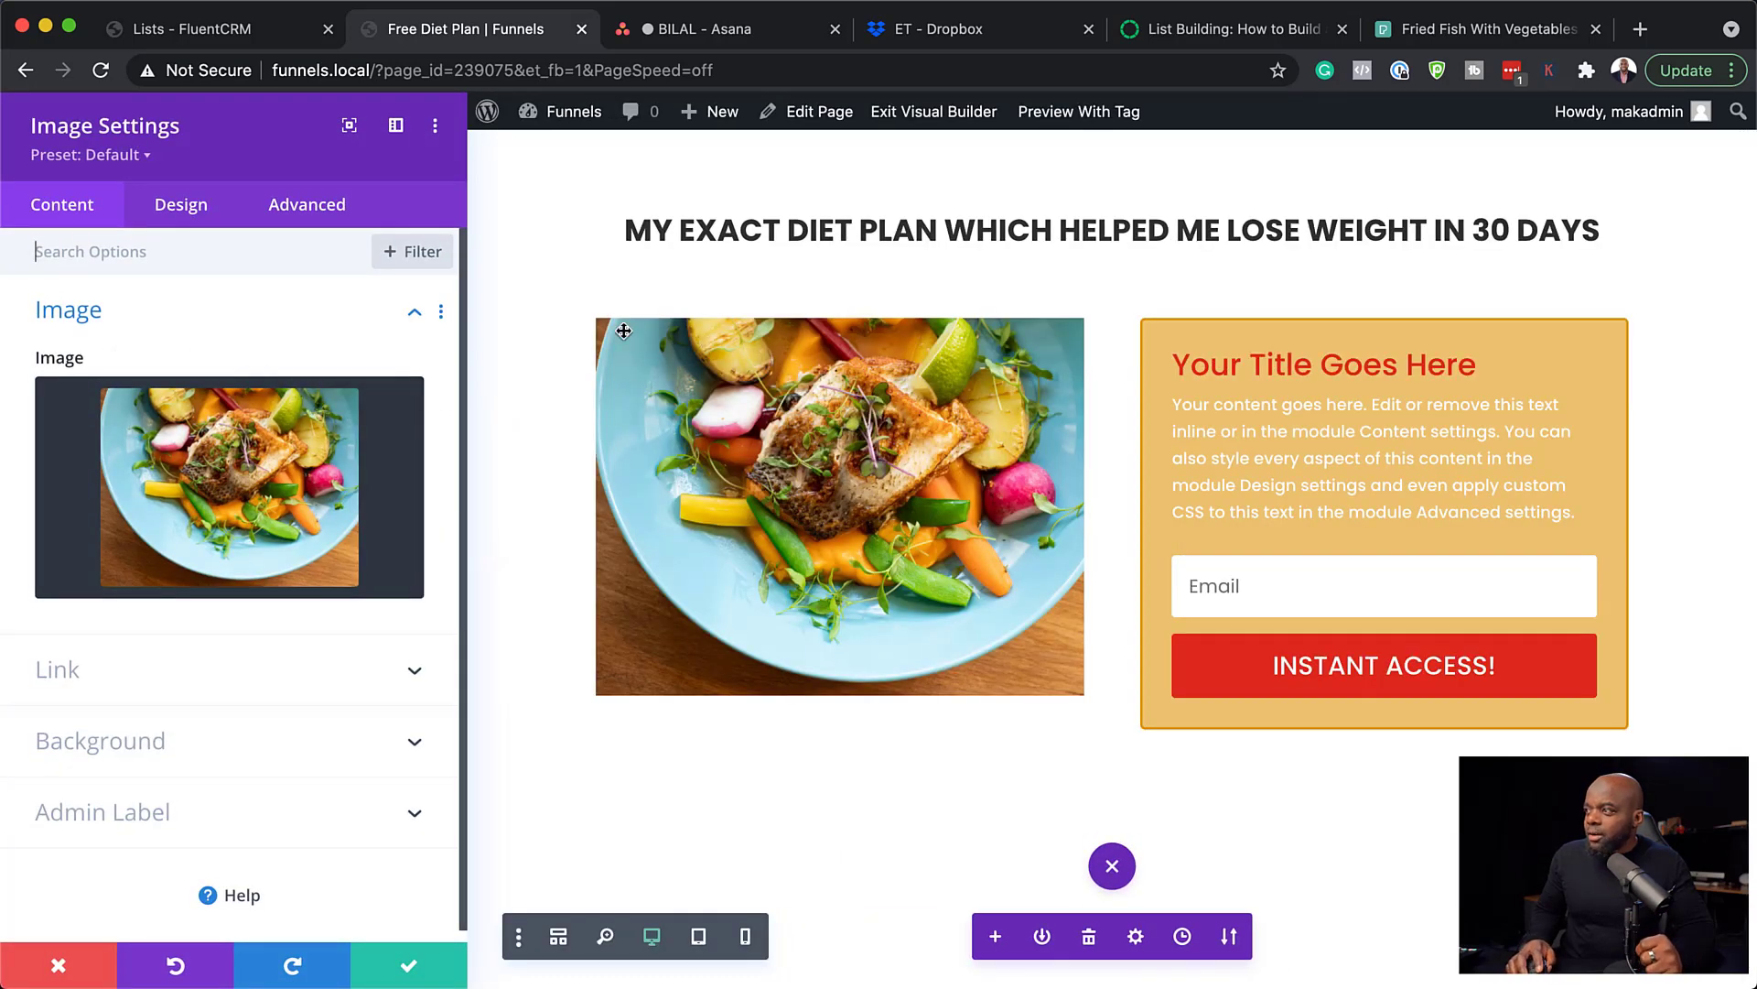
click(185, 209)
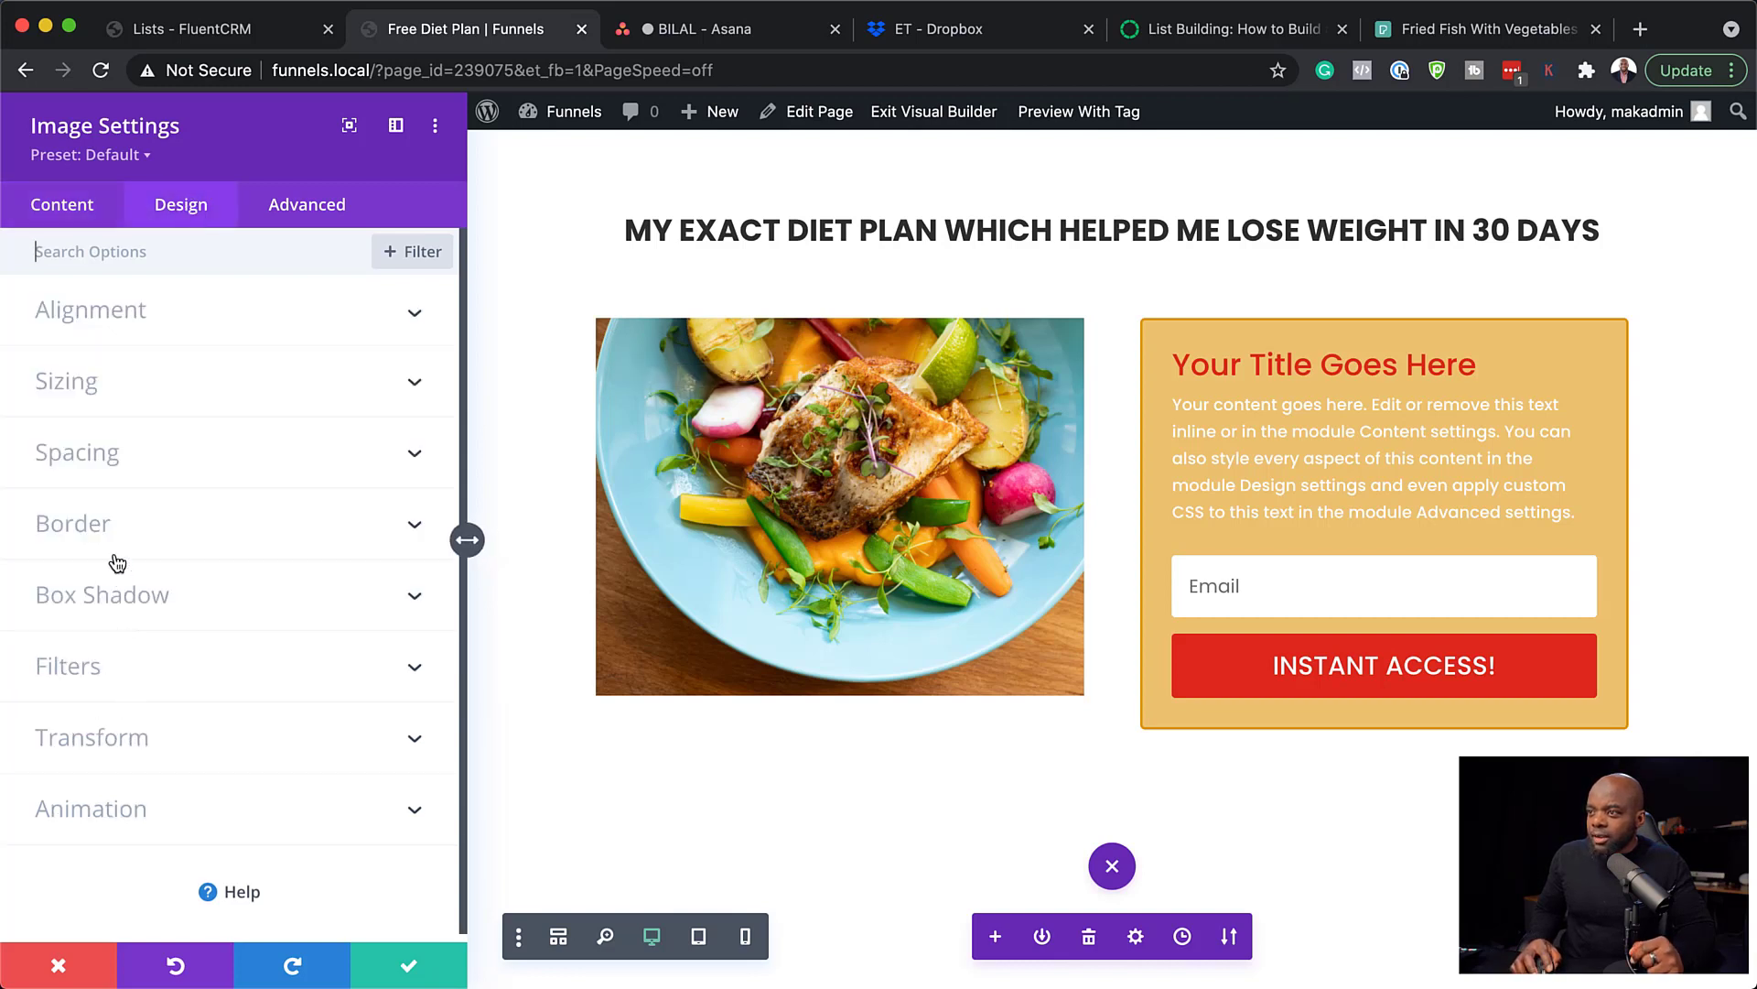
click(104, 528)
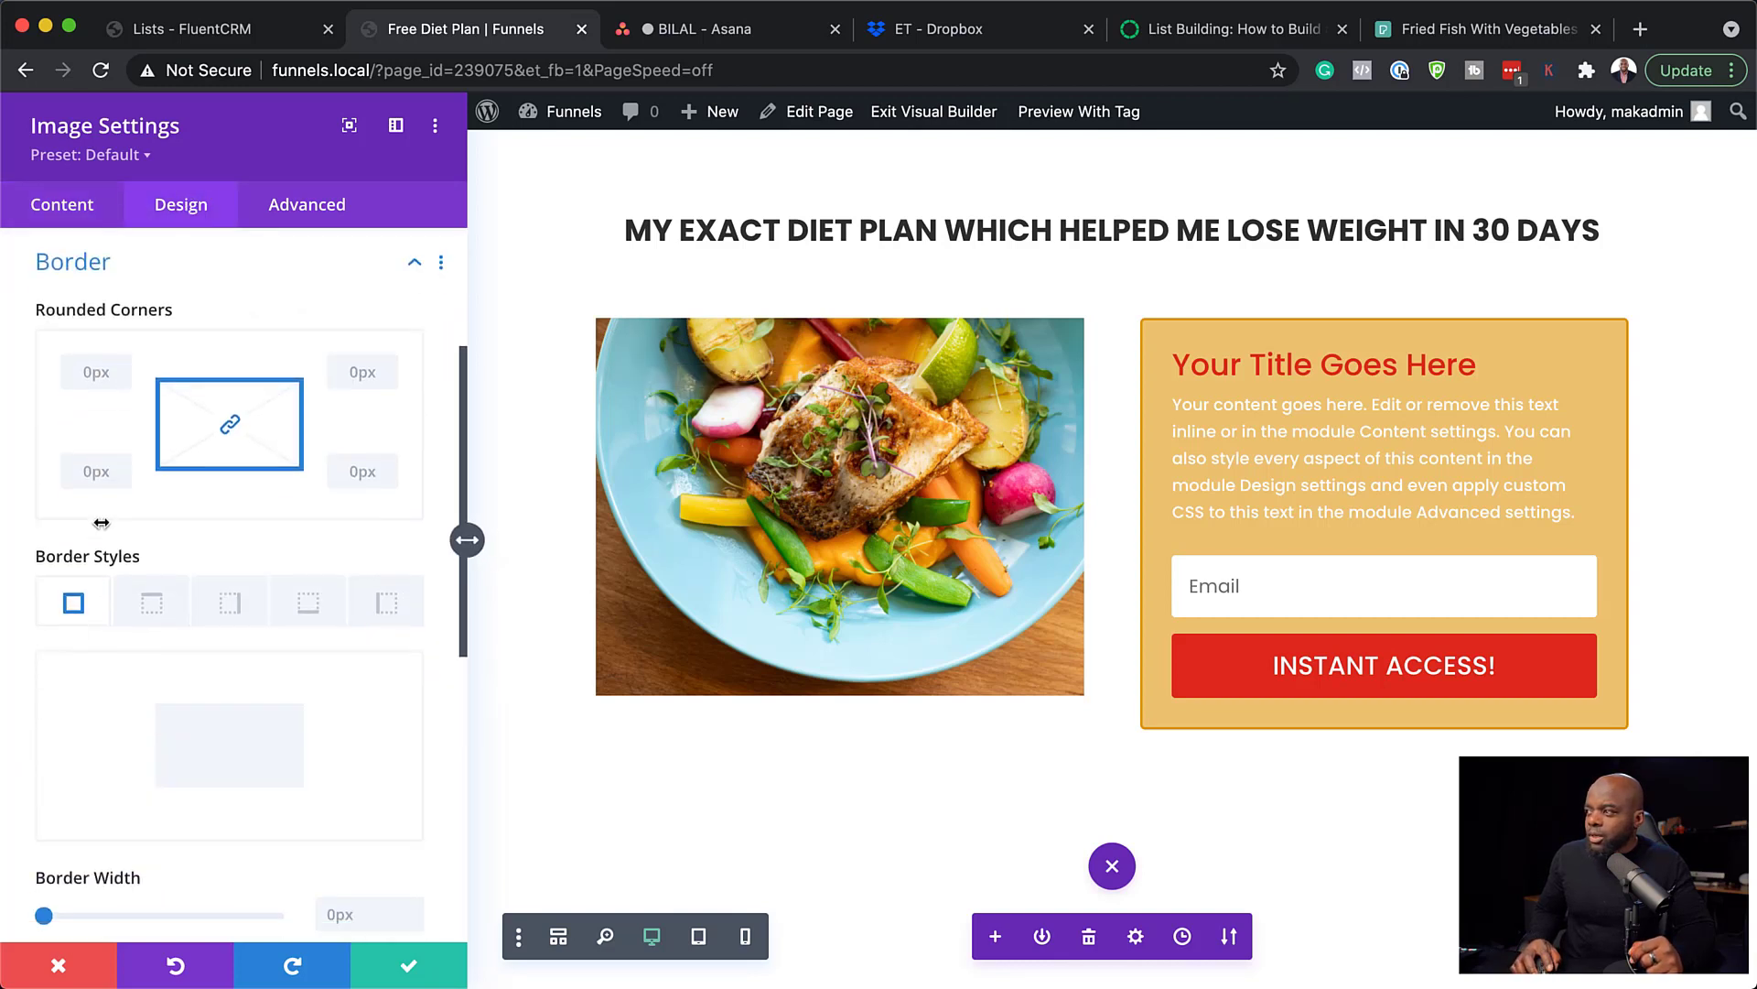
click(95, 380)
text(3)
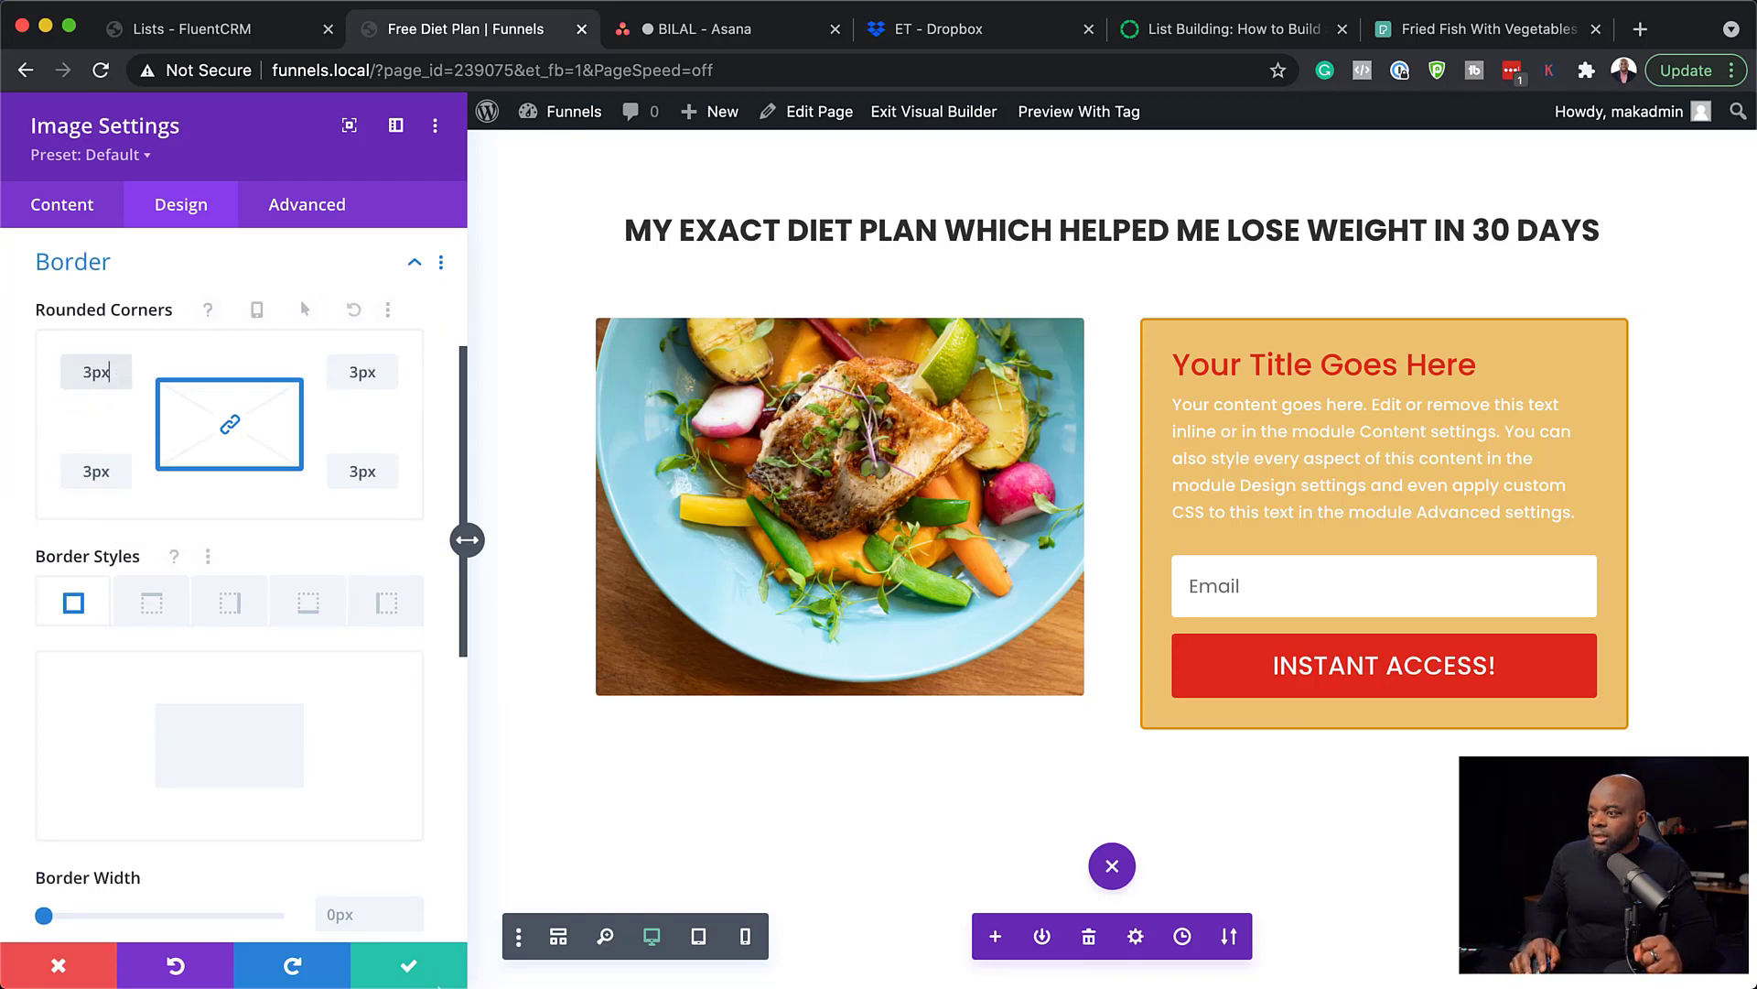
click(411, 968)
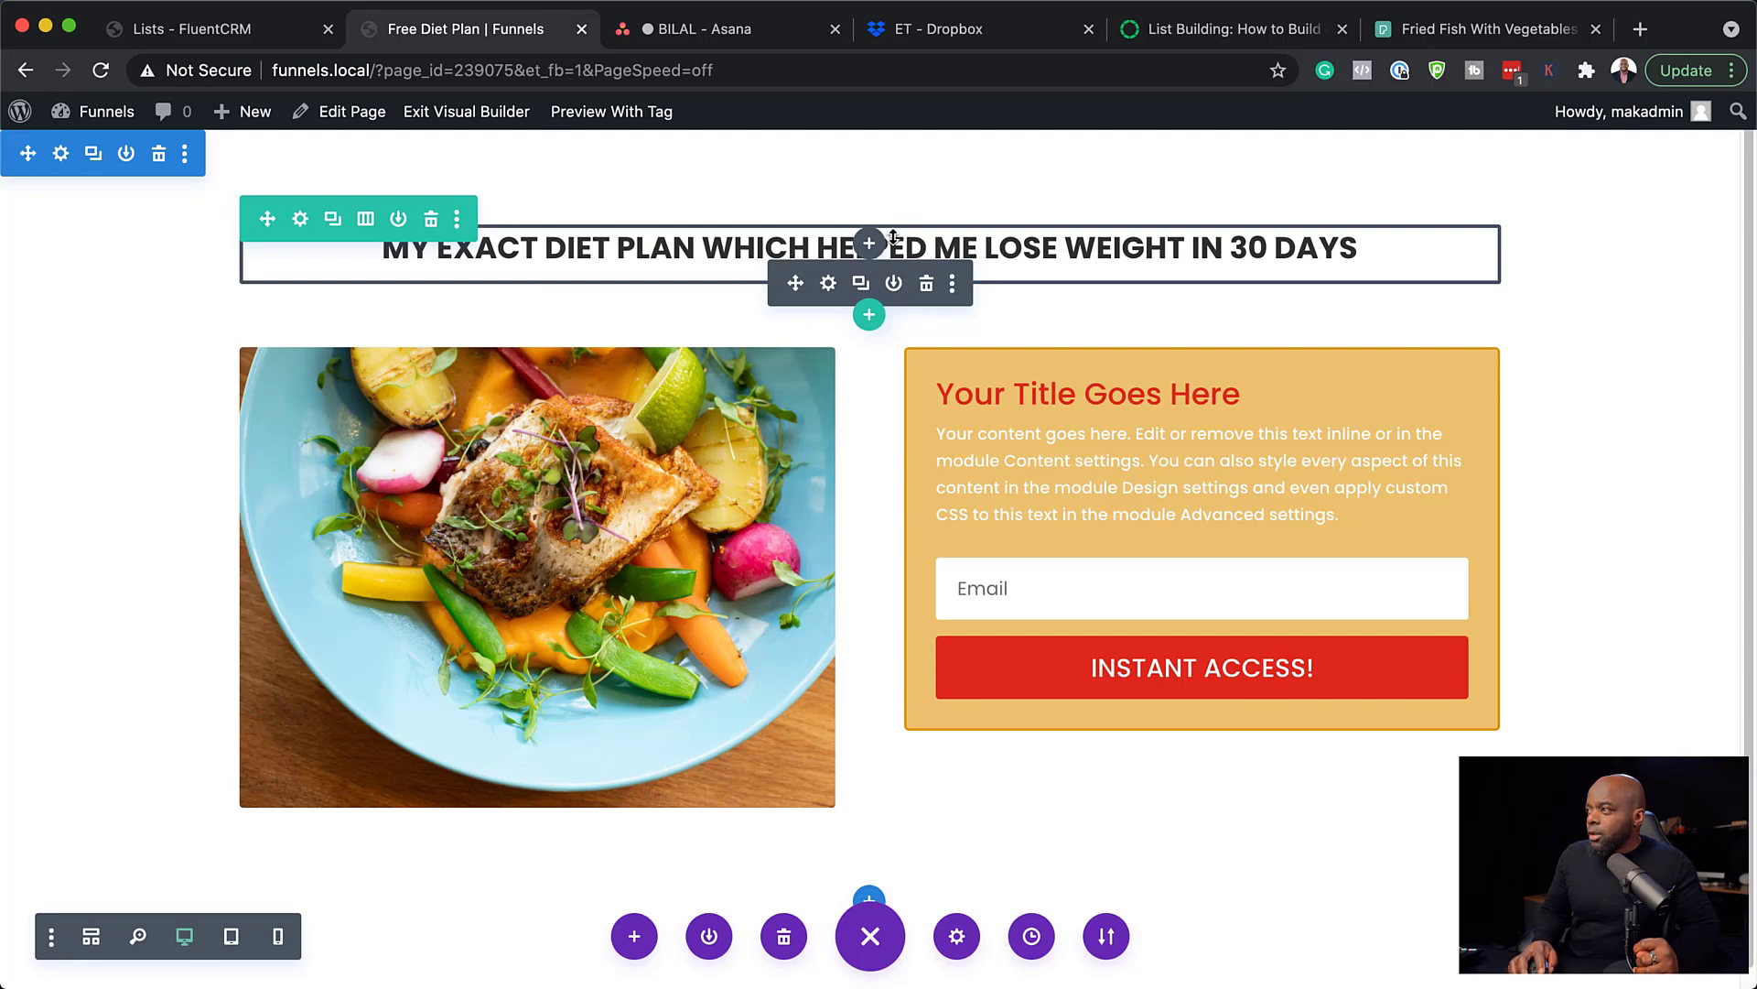
- Add a centered text module below the headline reading "Lorem ipsum dolor sit amet, consectetuer adipiscing elit. Donec odio. Quisque volutpat mattis eros."
click(870, 245)
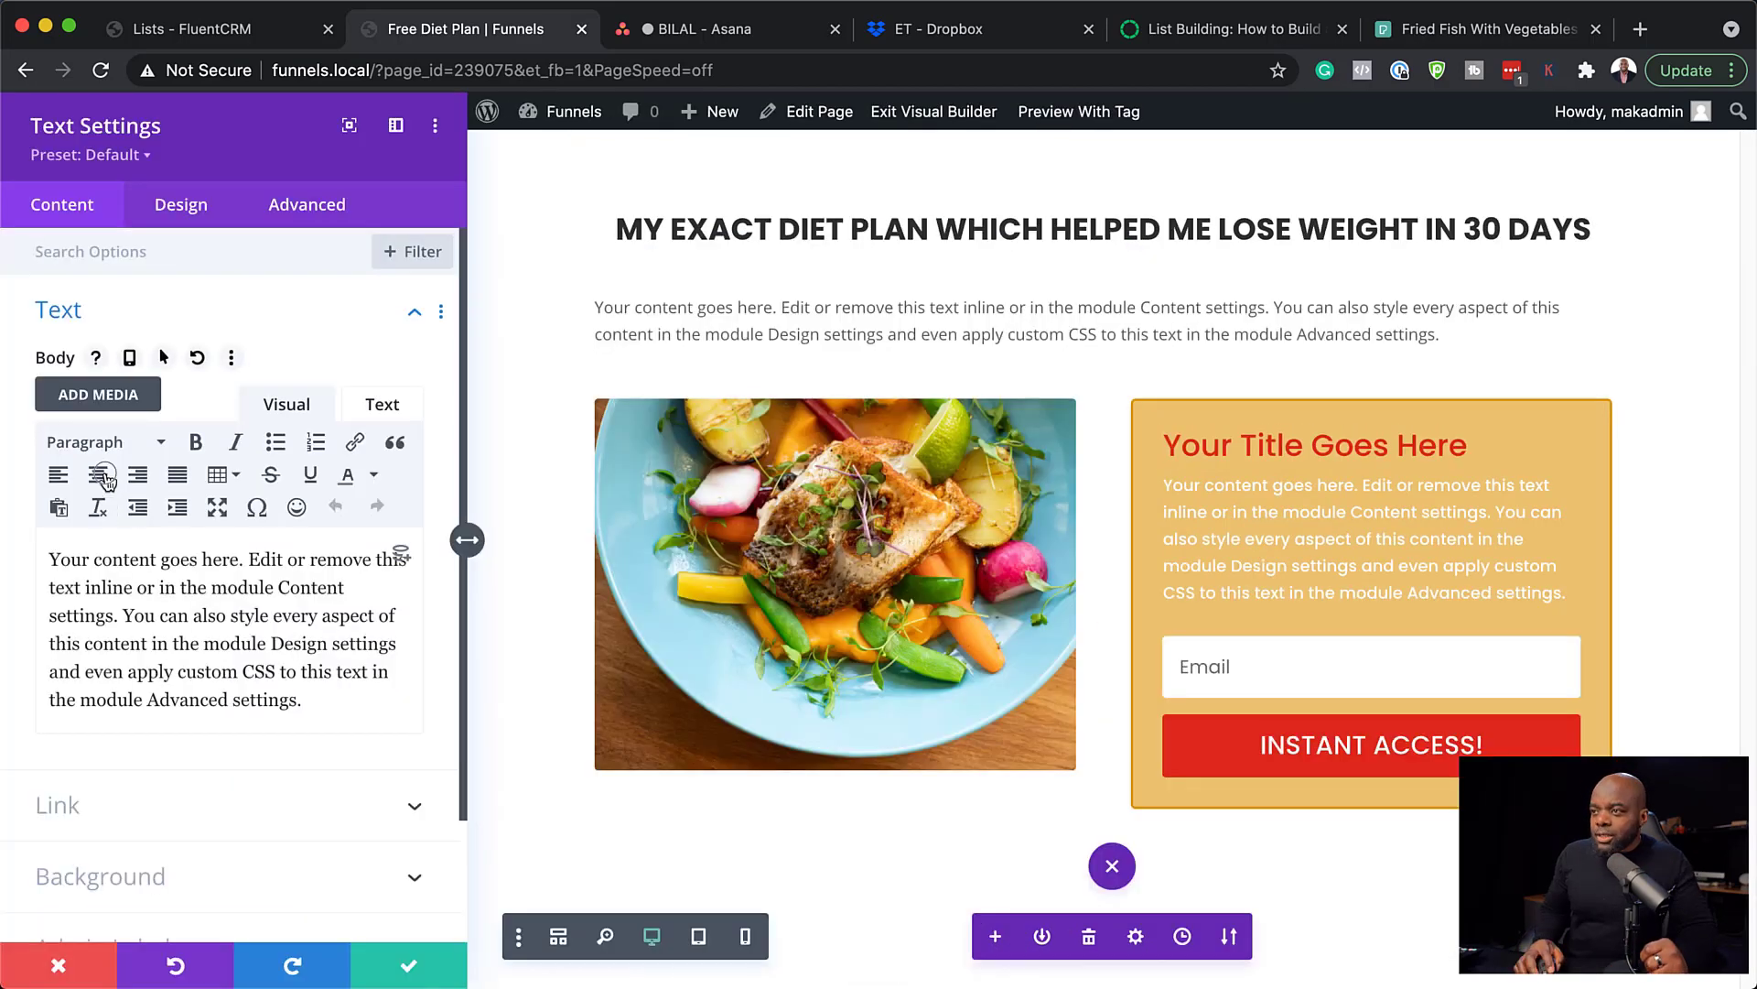
click(98, 474)
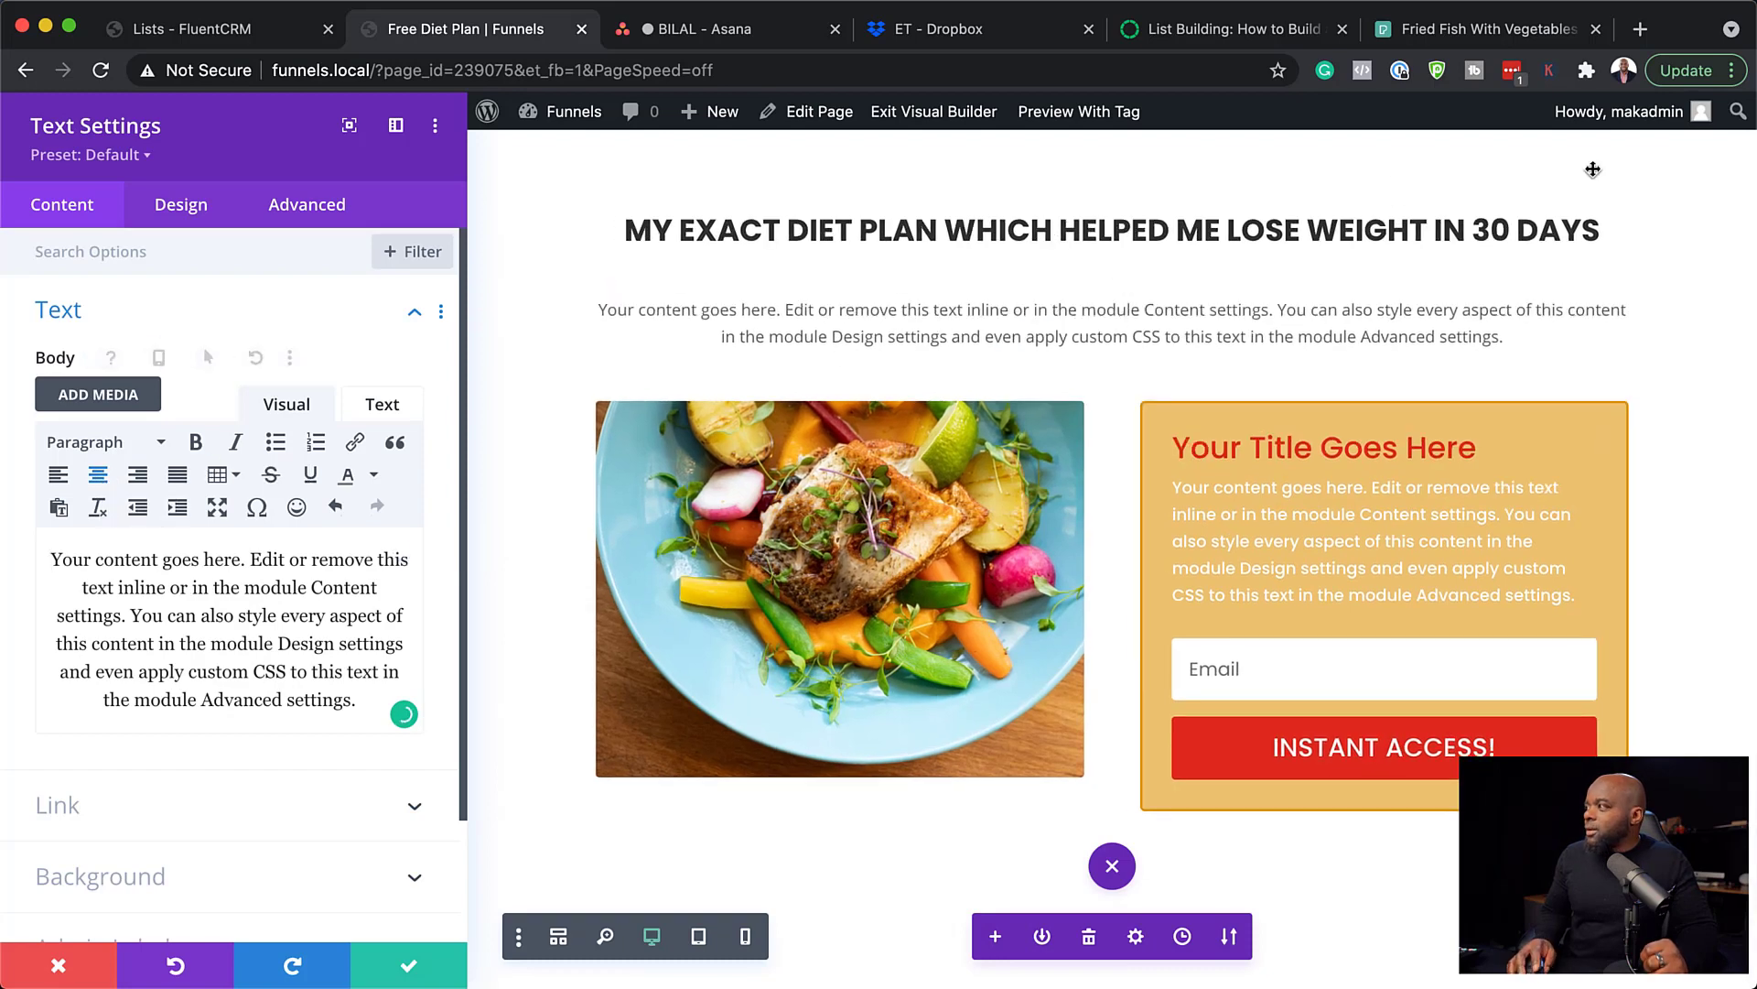
drag(357, 700, 33, 537)
text(Lorem ipsum dolor sit amet, consectetuer adipiscing elit. Donec odio. Quisque volutpat mattis eros.)
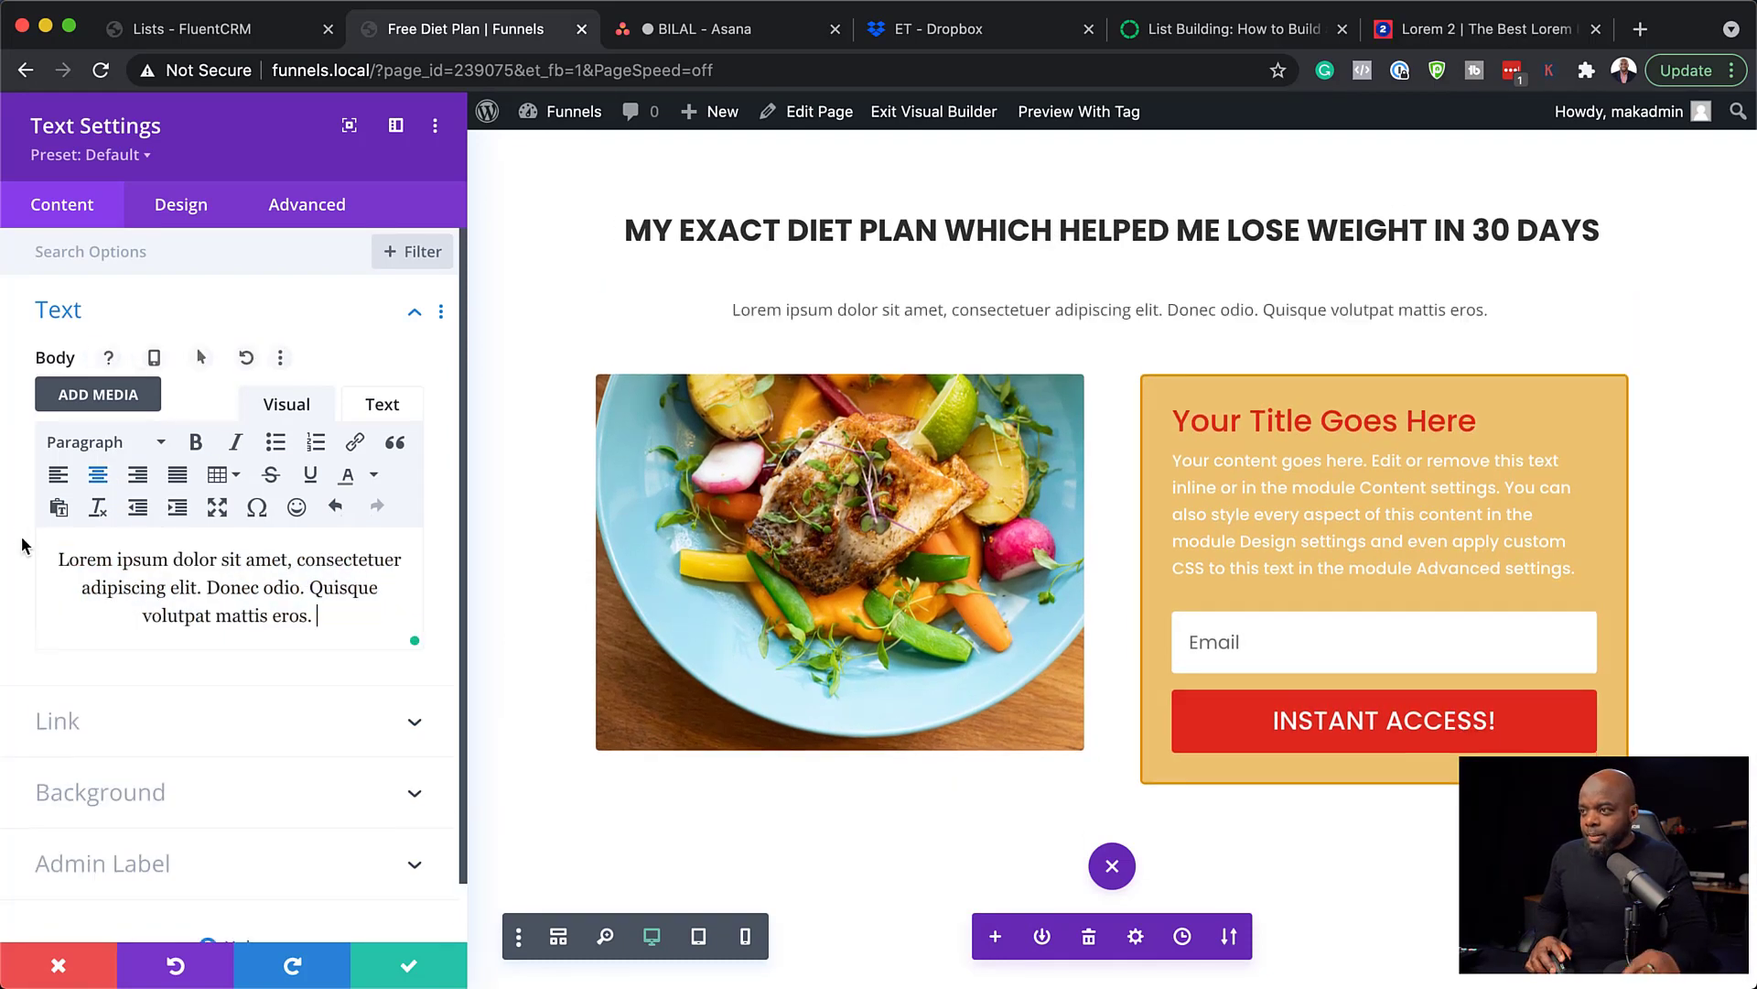
- Set the new lorem ipsum paragraph's text font to Poppins
click(180, 205)
click(152, 329)
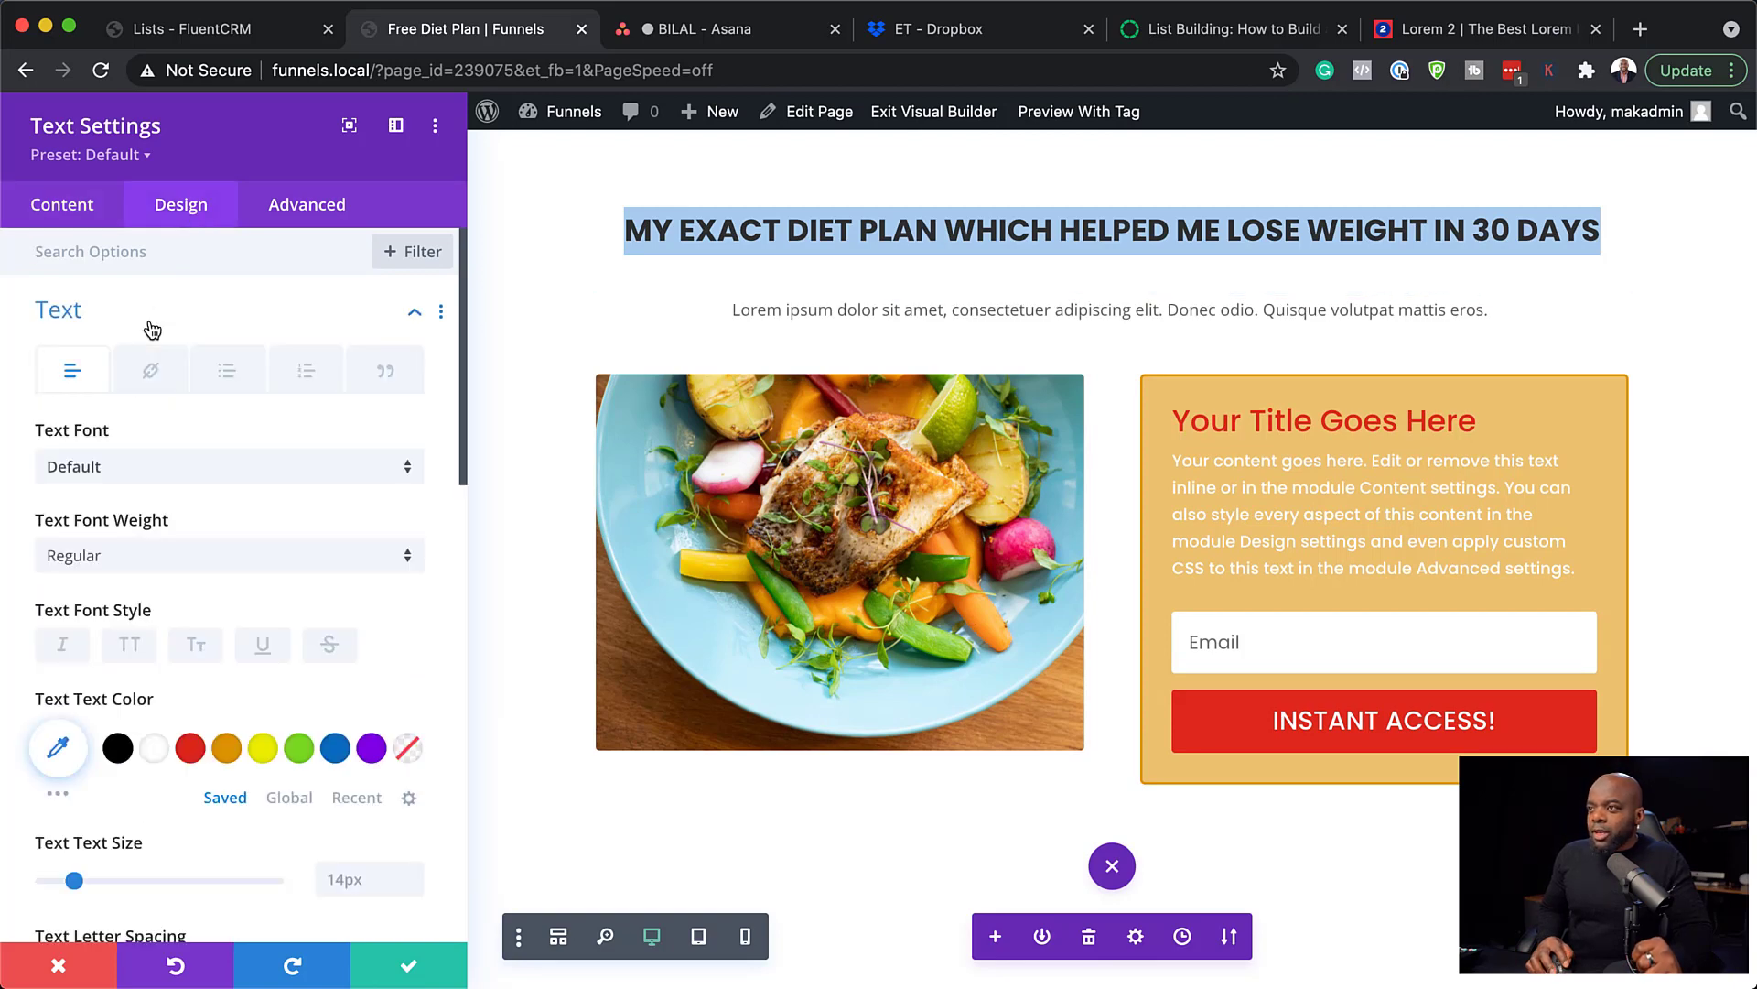
click(166, 482)
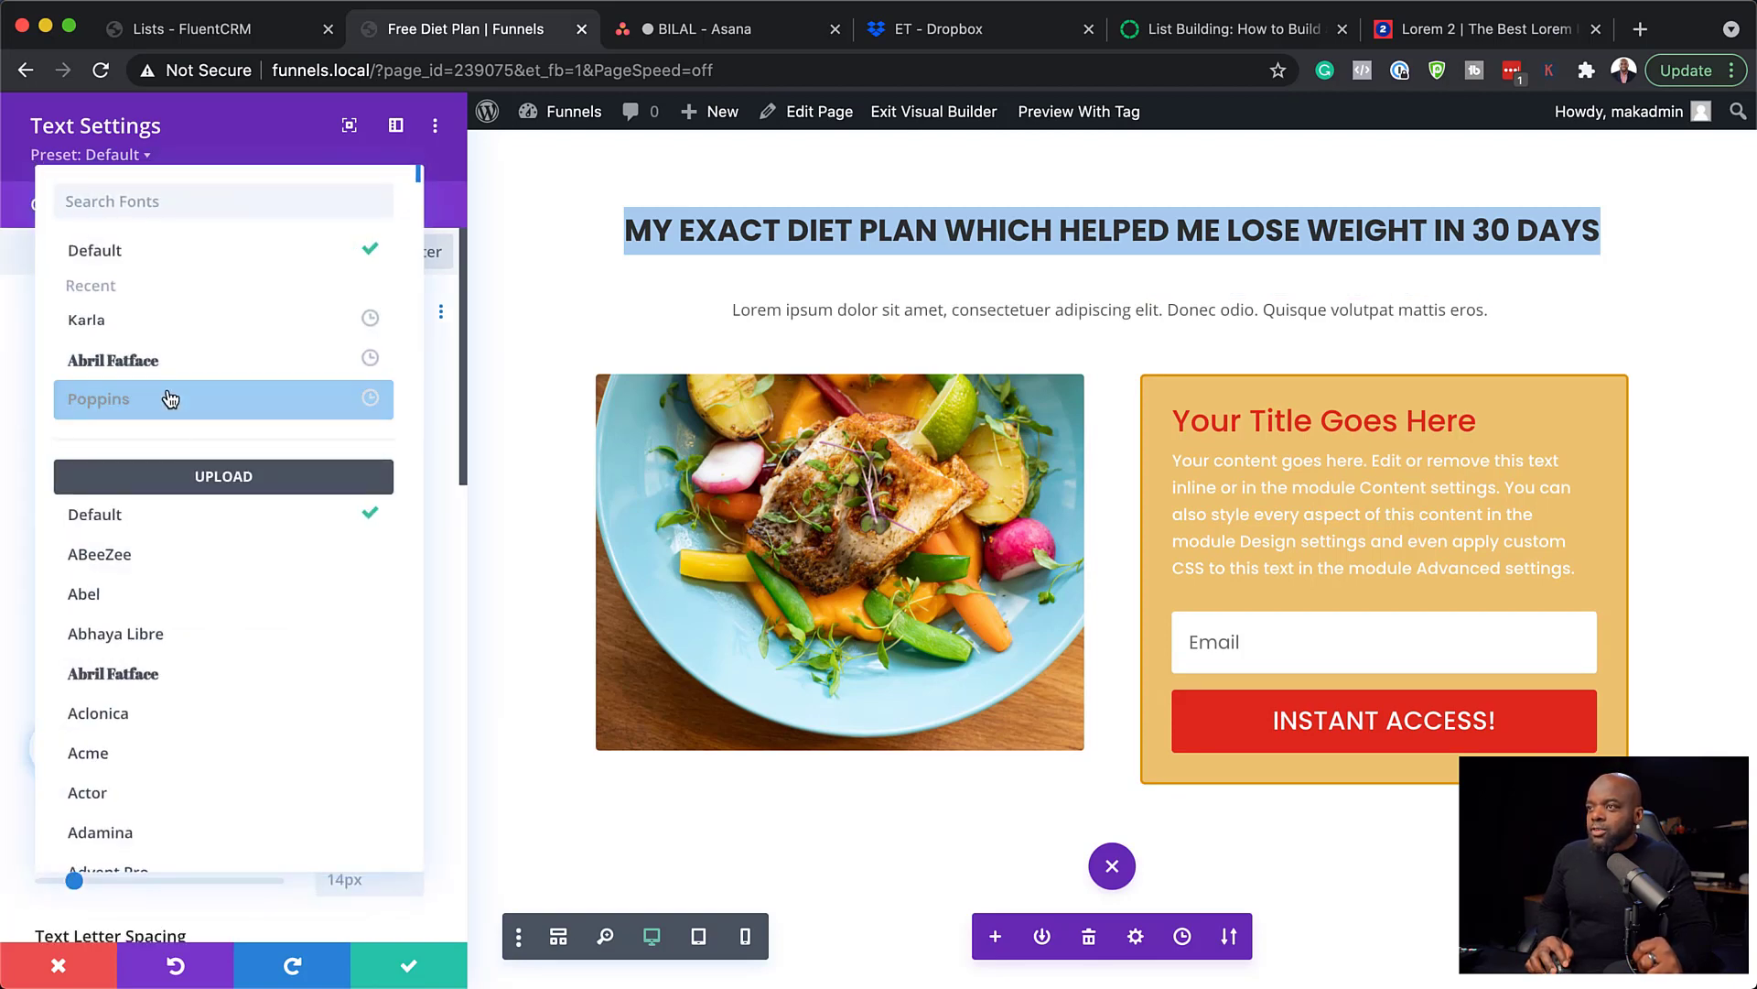
click(168, 401)
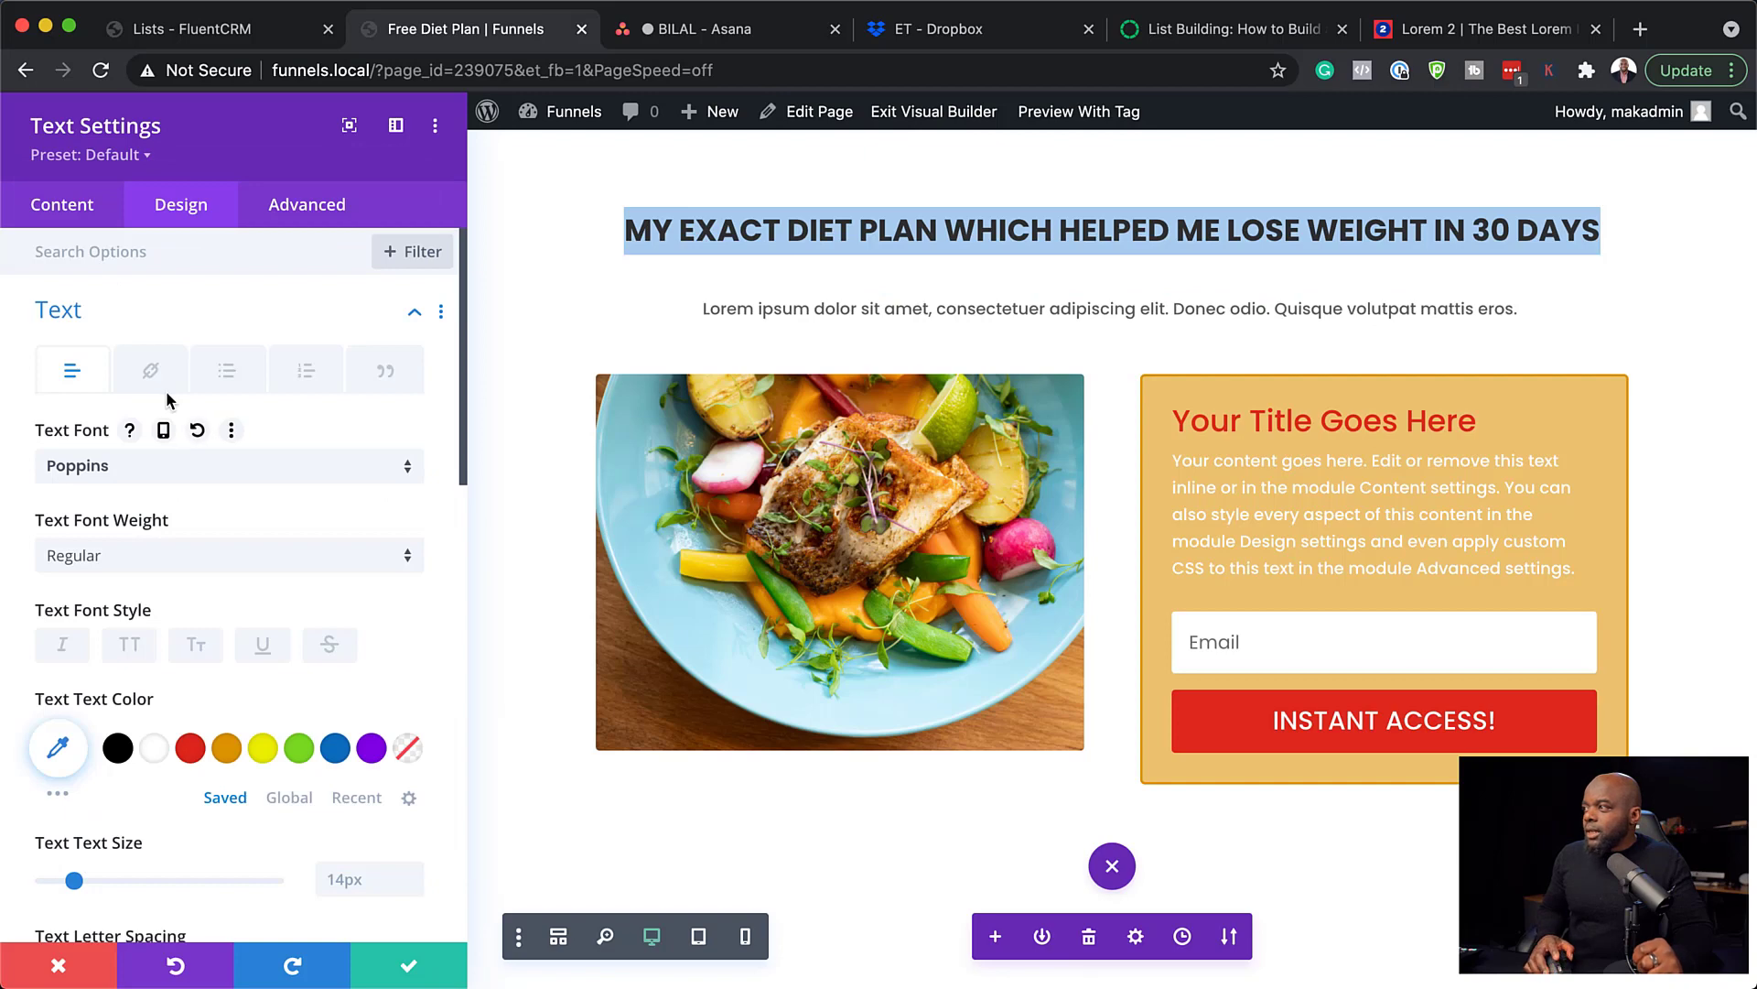
- Set the paragraph's text size to 24px and its line height to 1.8em, and save the module
scroll(402, 769, down, 3)
drag(409, 735, 410, 742)
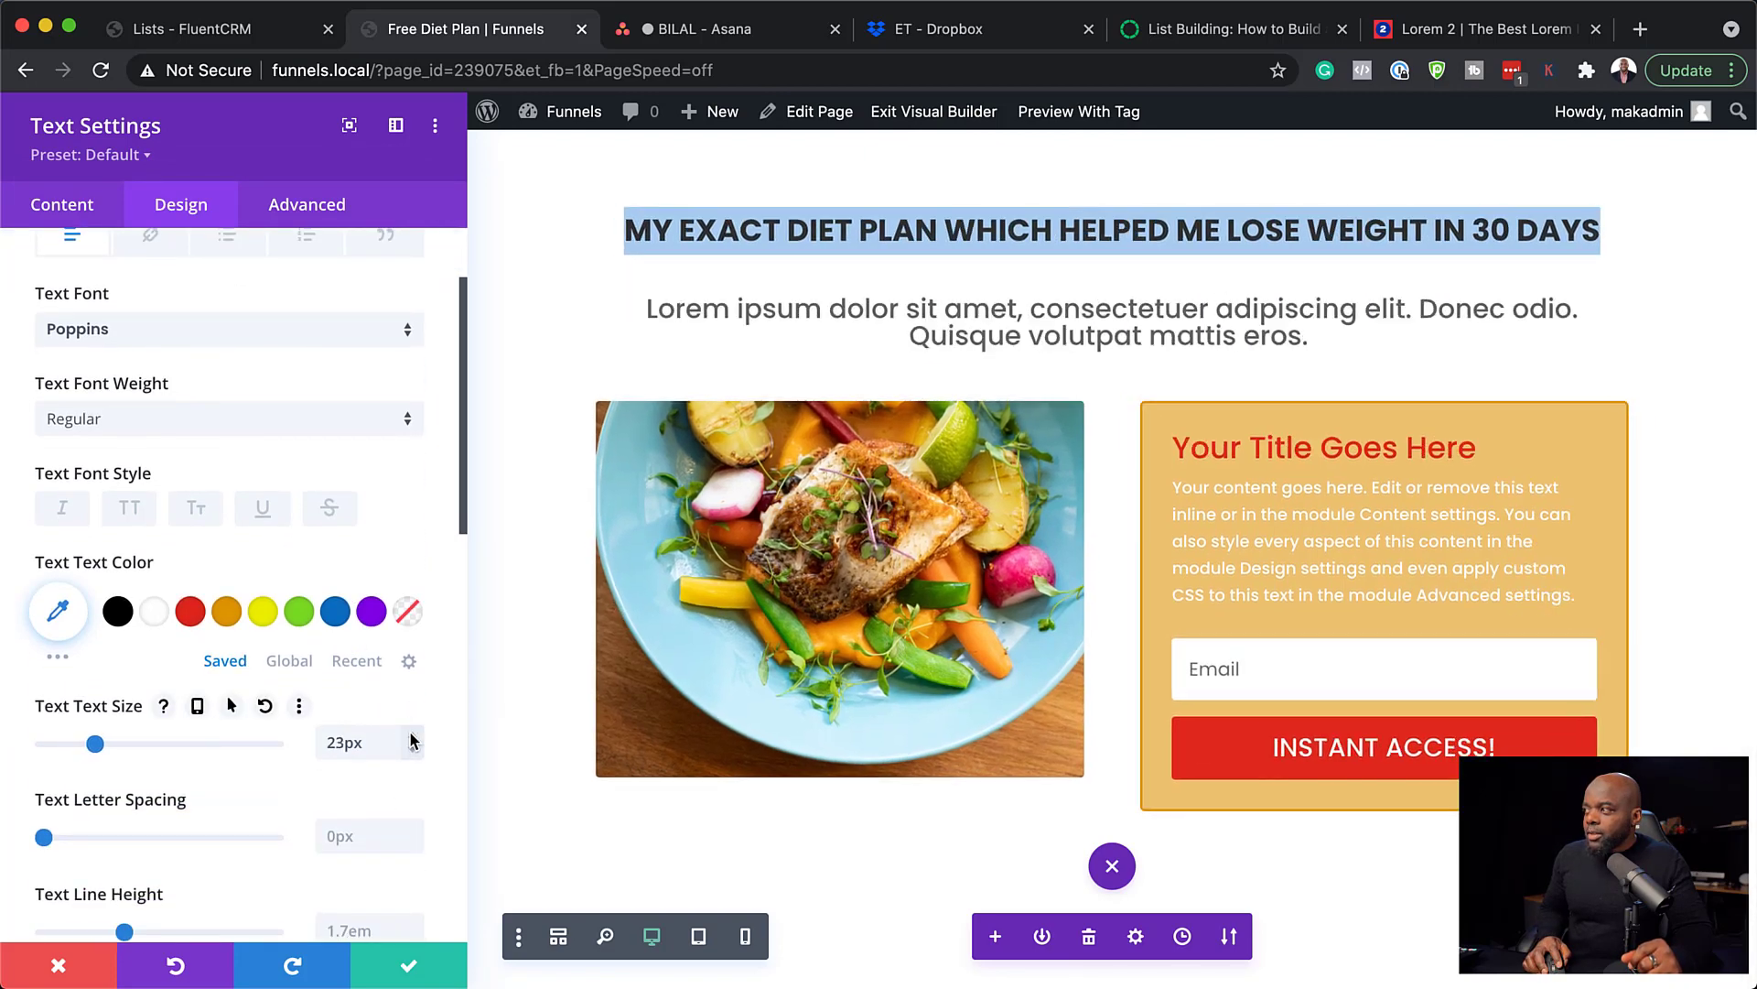
click(411, 742)
scroll(365, 697, down, 4)
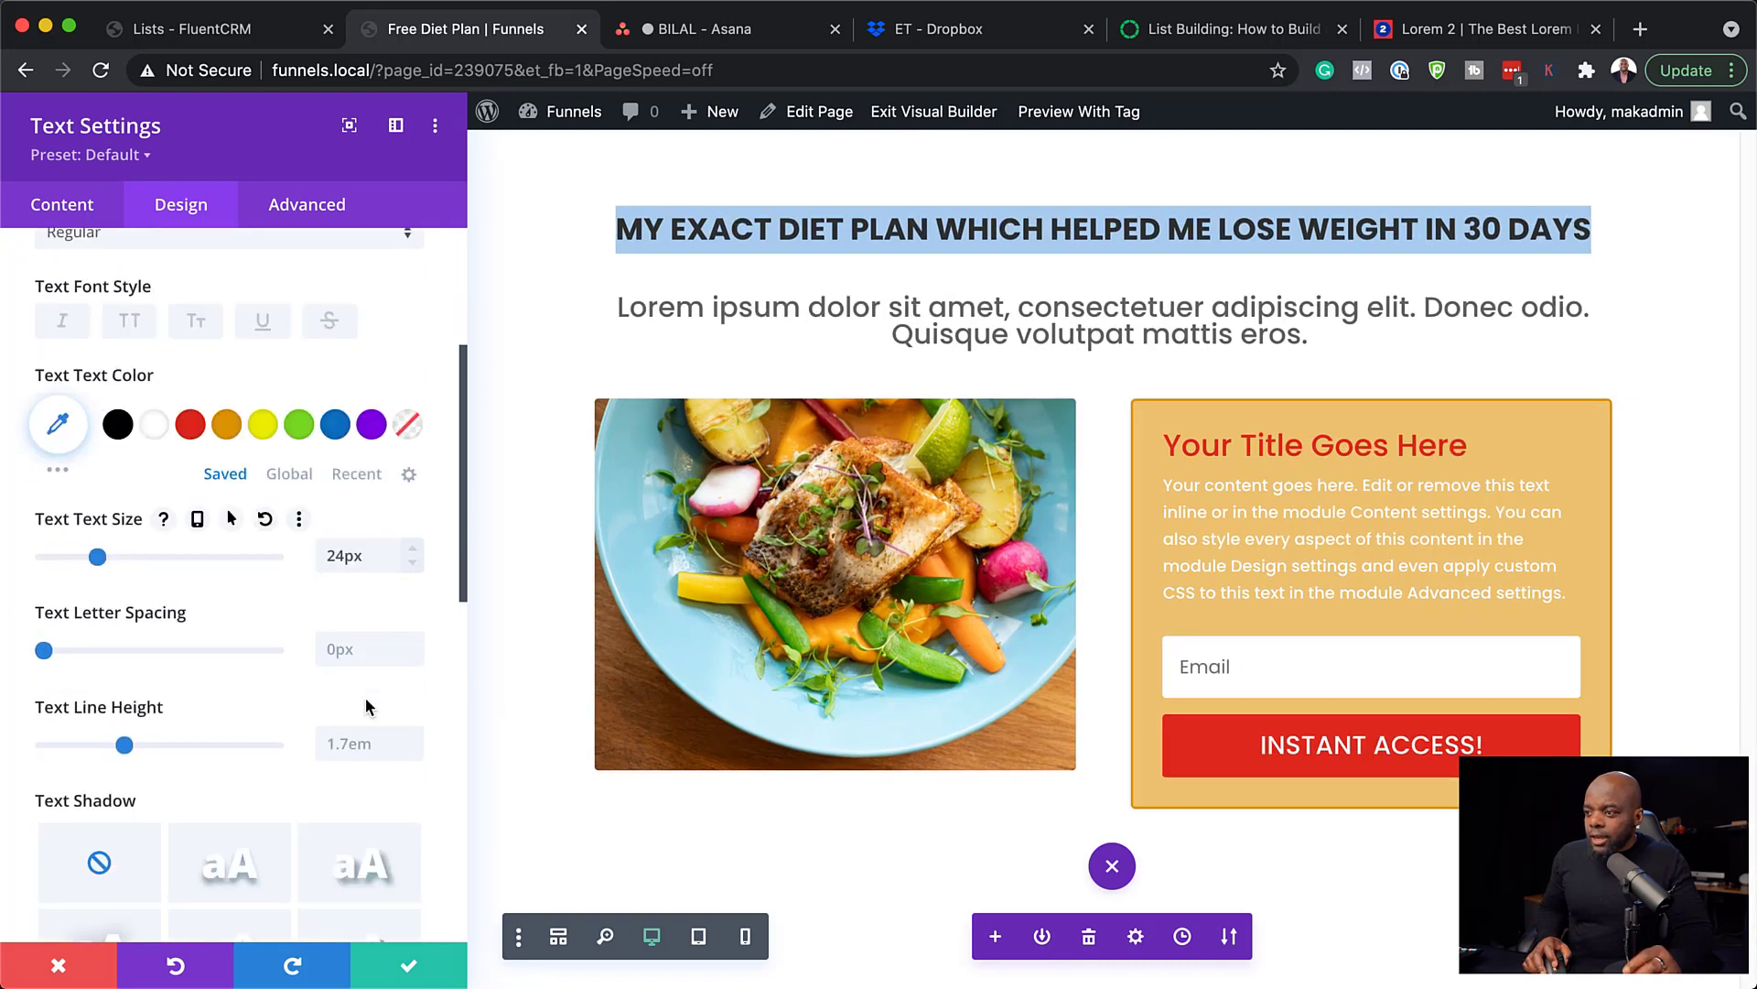
click(413, 743)
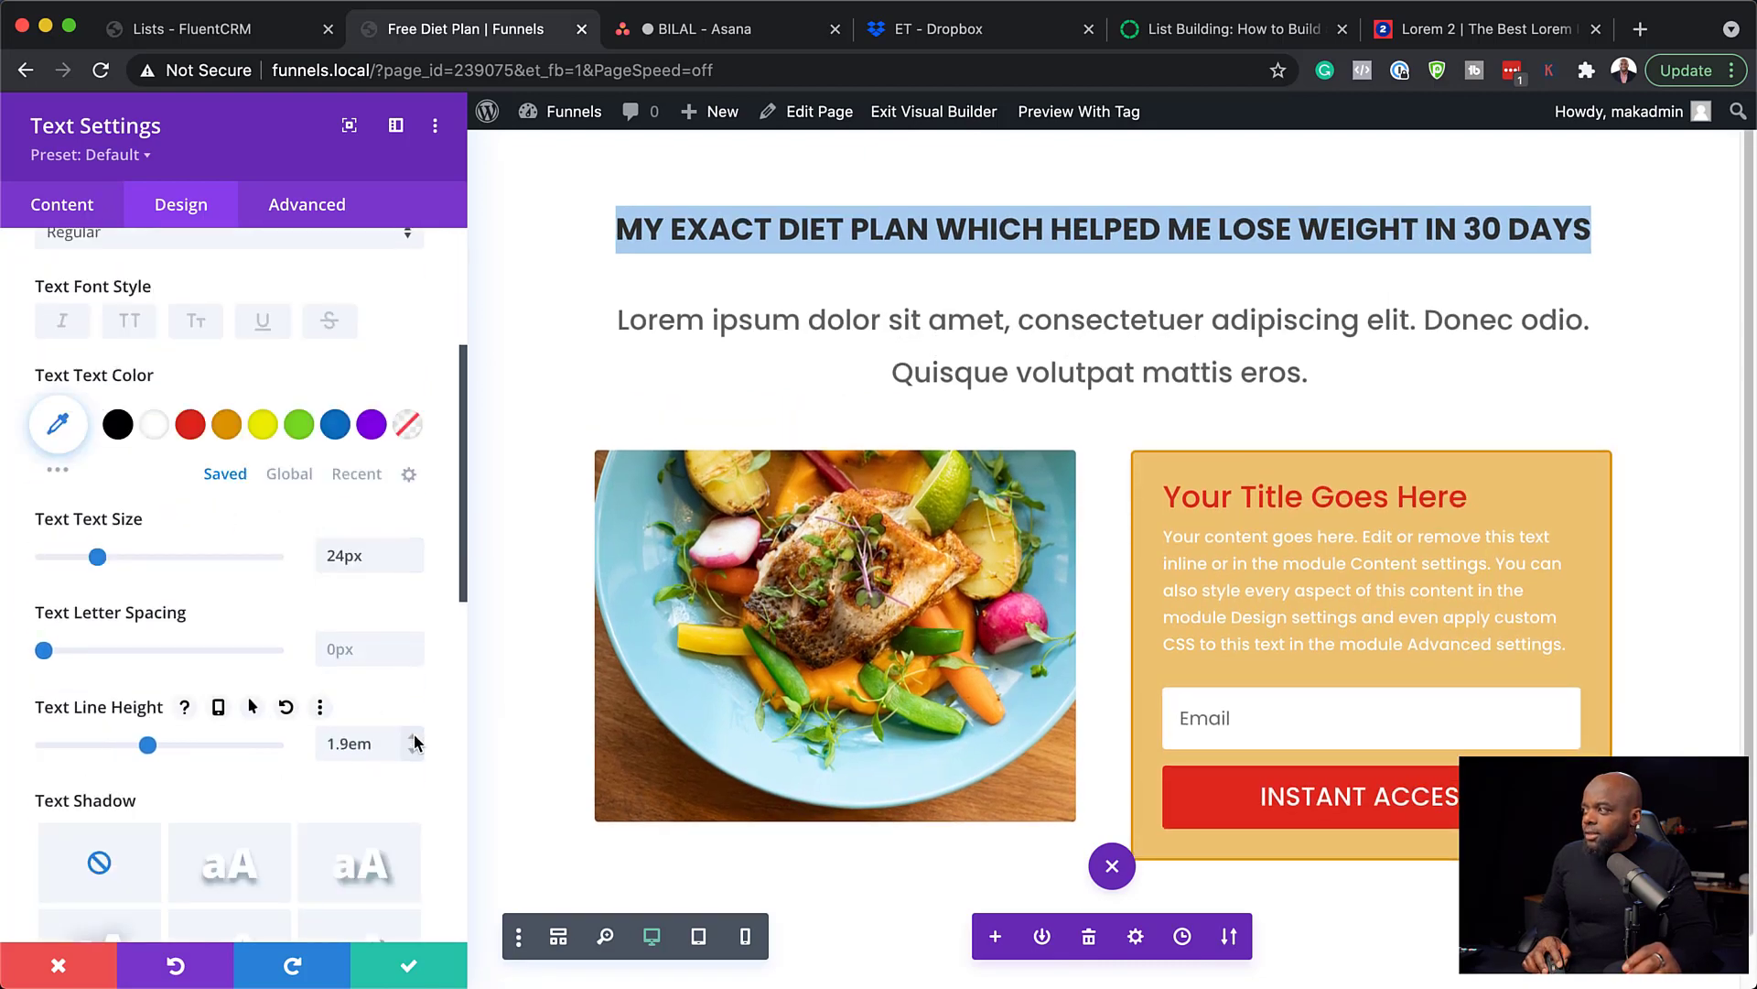
click(408, 972)
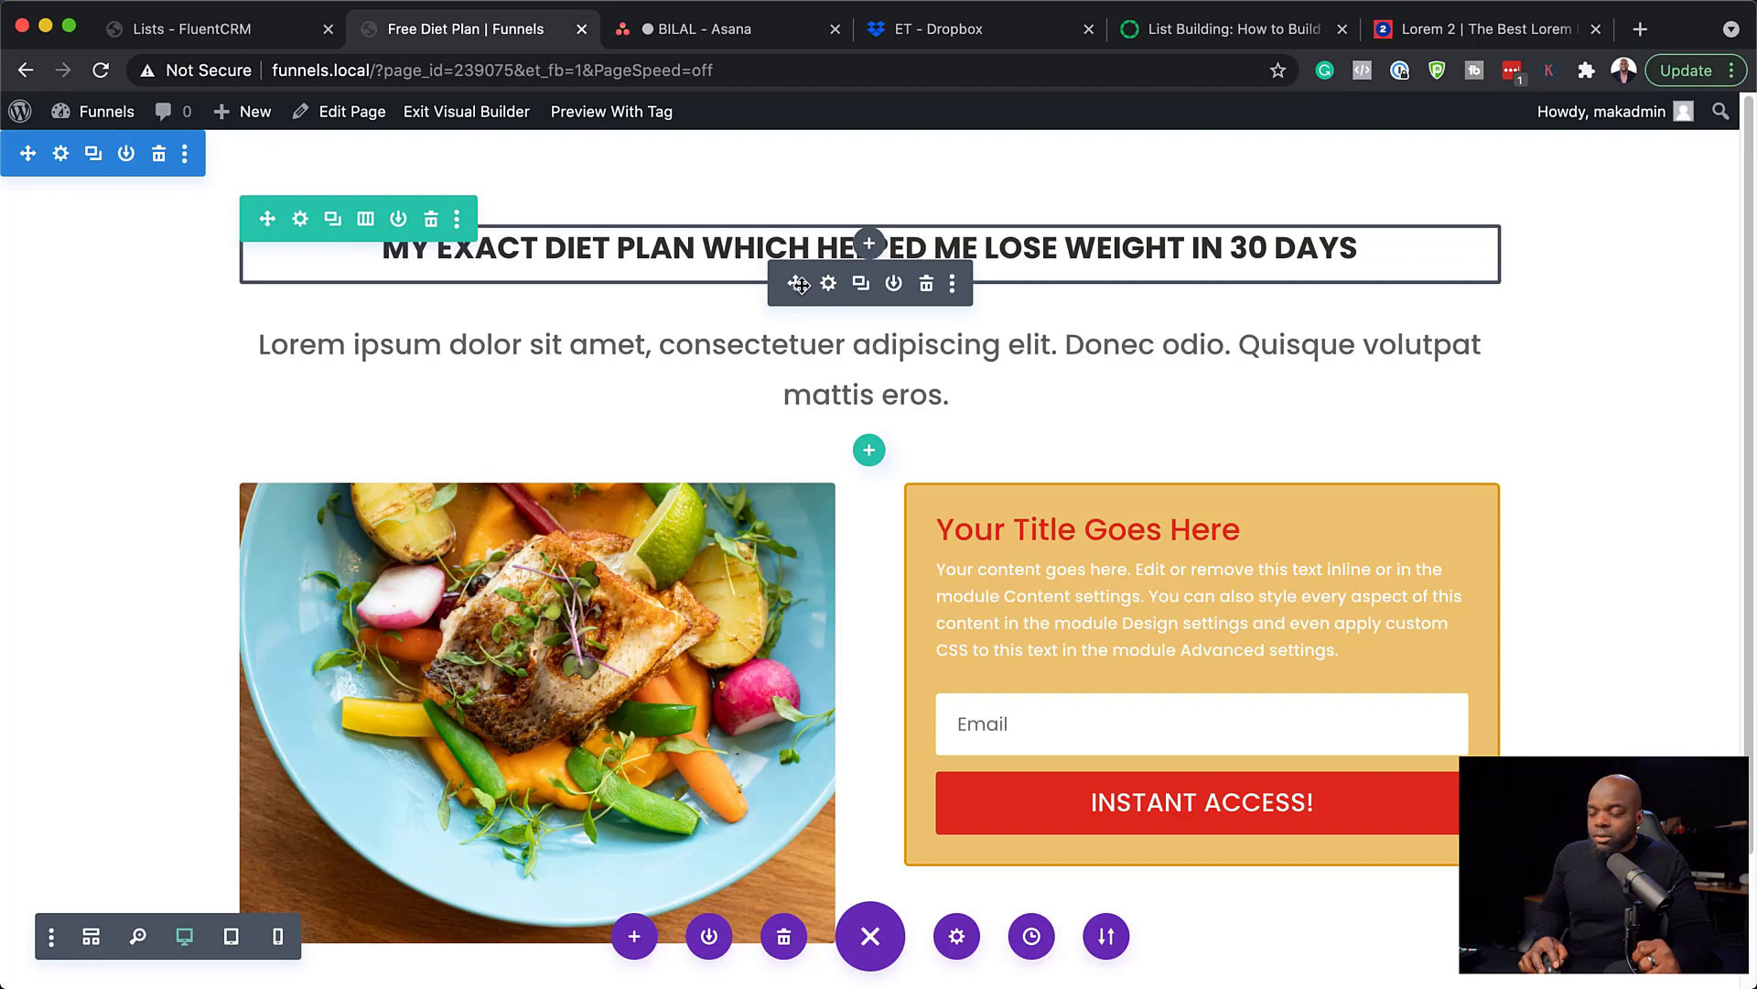
- Duplicate the headline module and change the upper copy's text to "30 DAY PLAN" in Heading 1 format
click(861, 284)
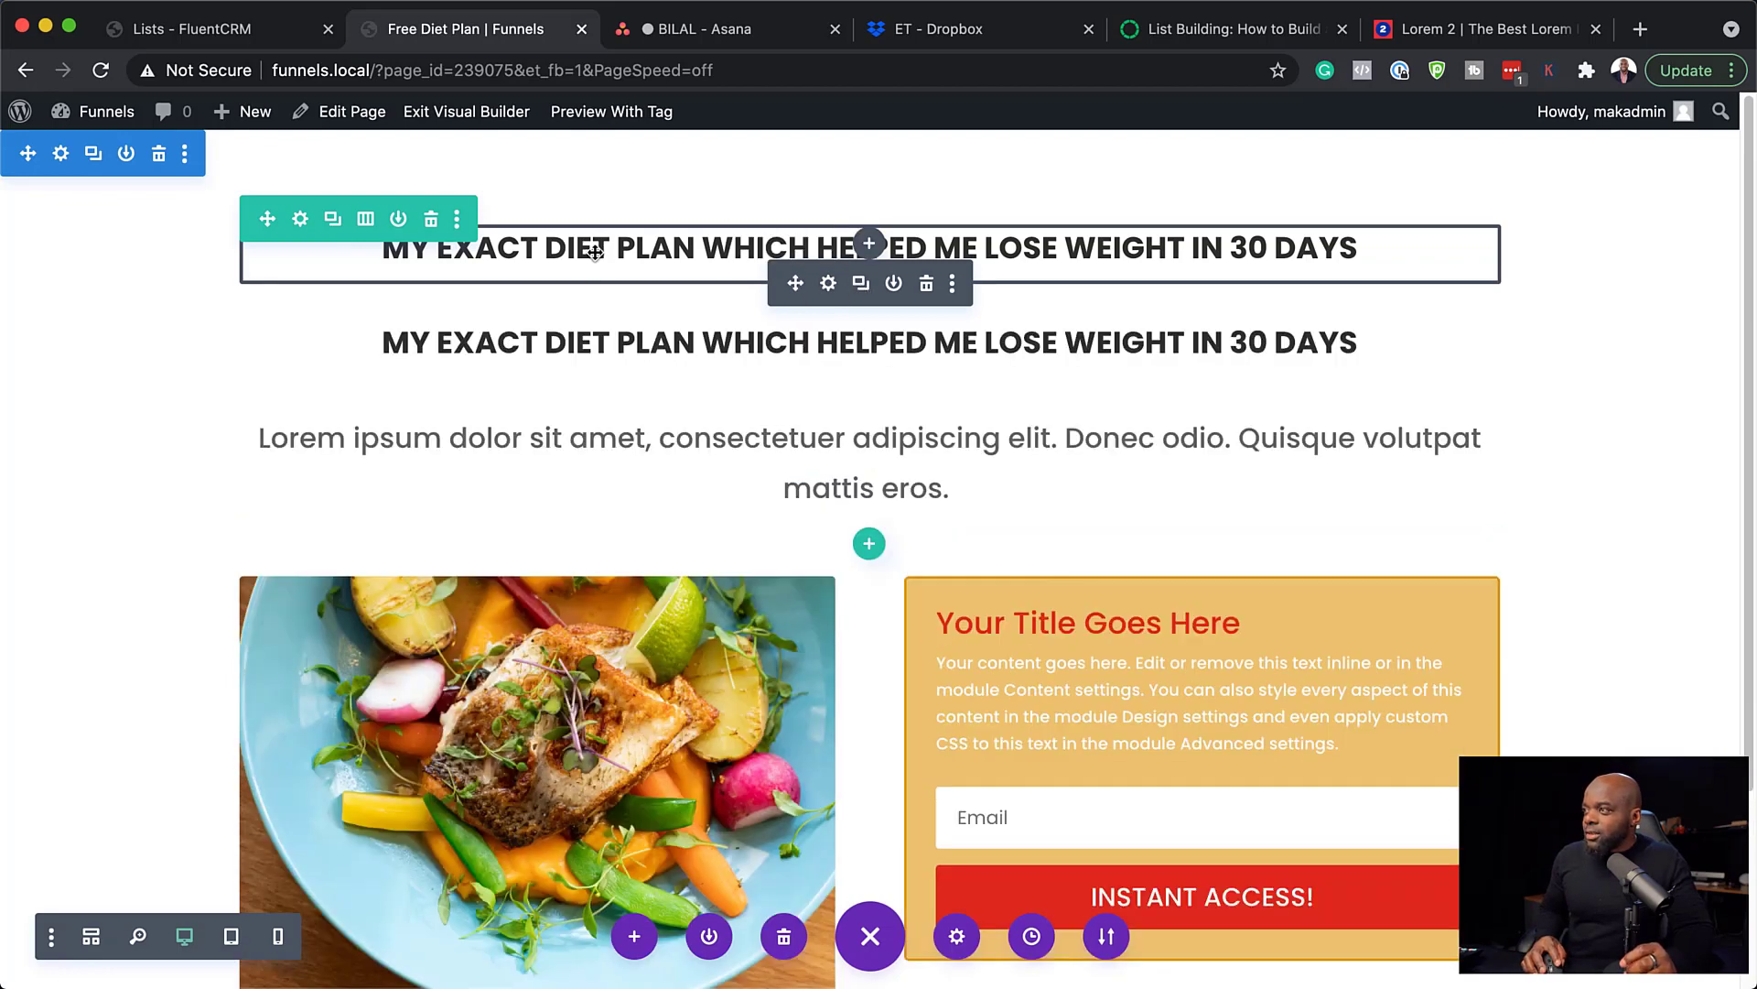
click(830, 285)
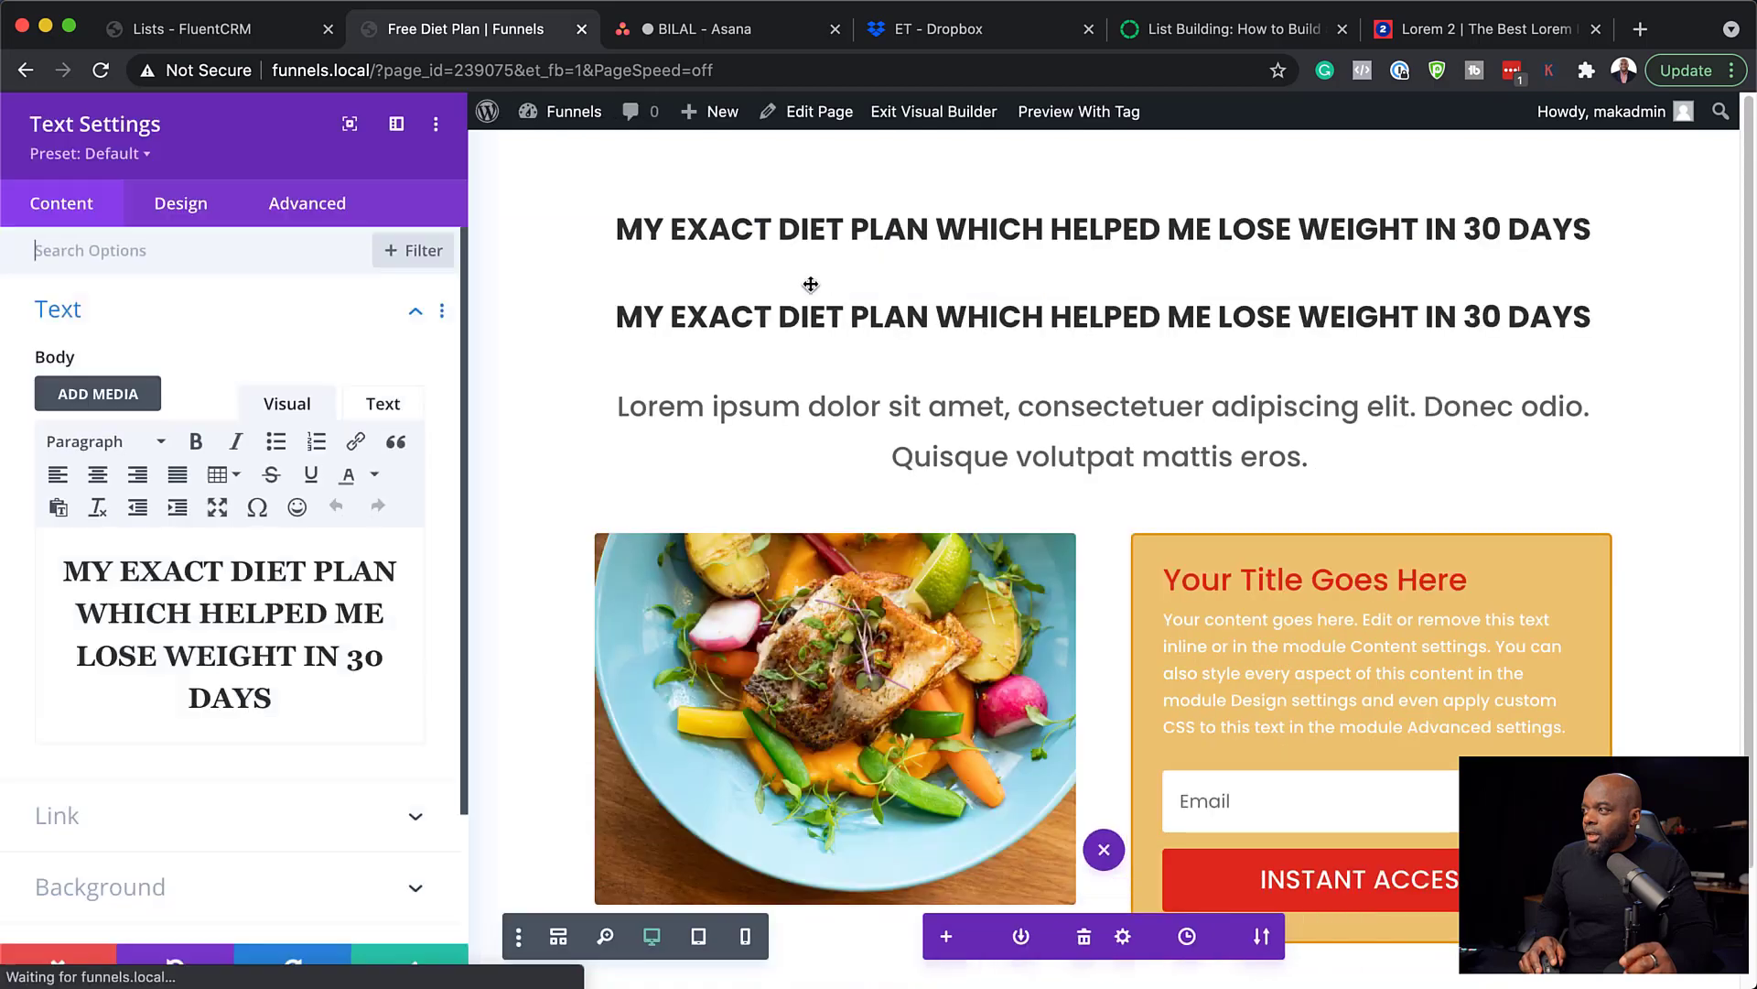
click(280, 688)
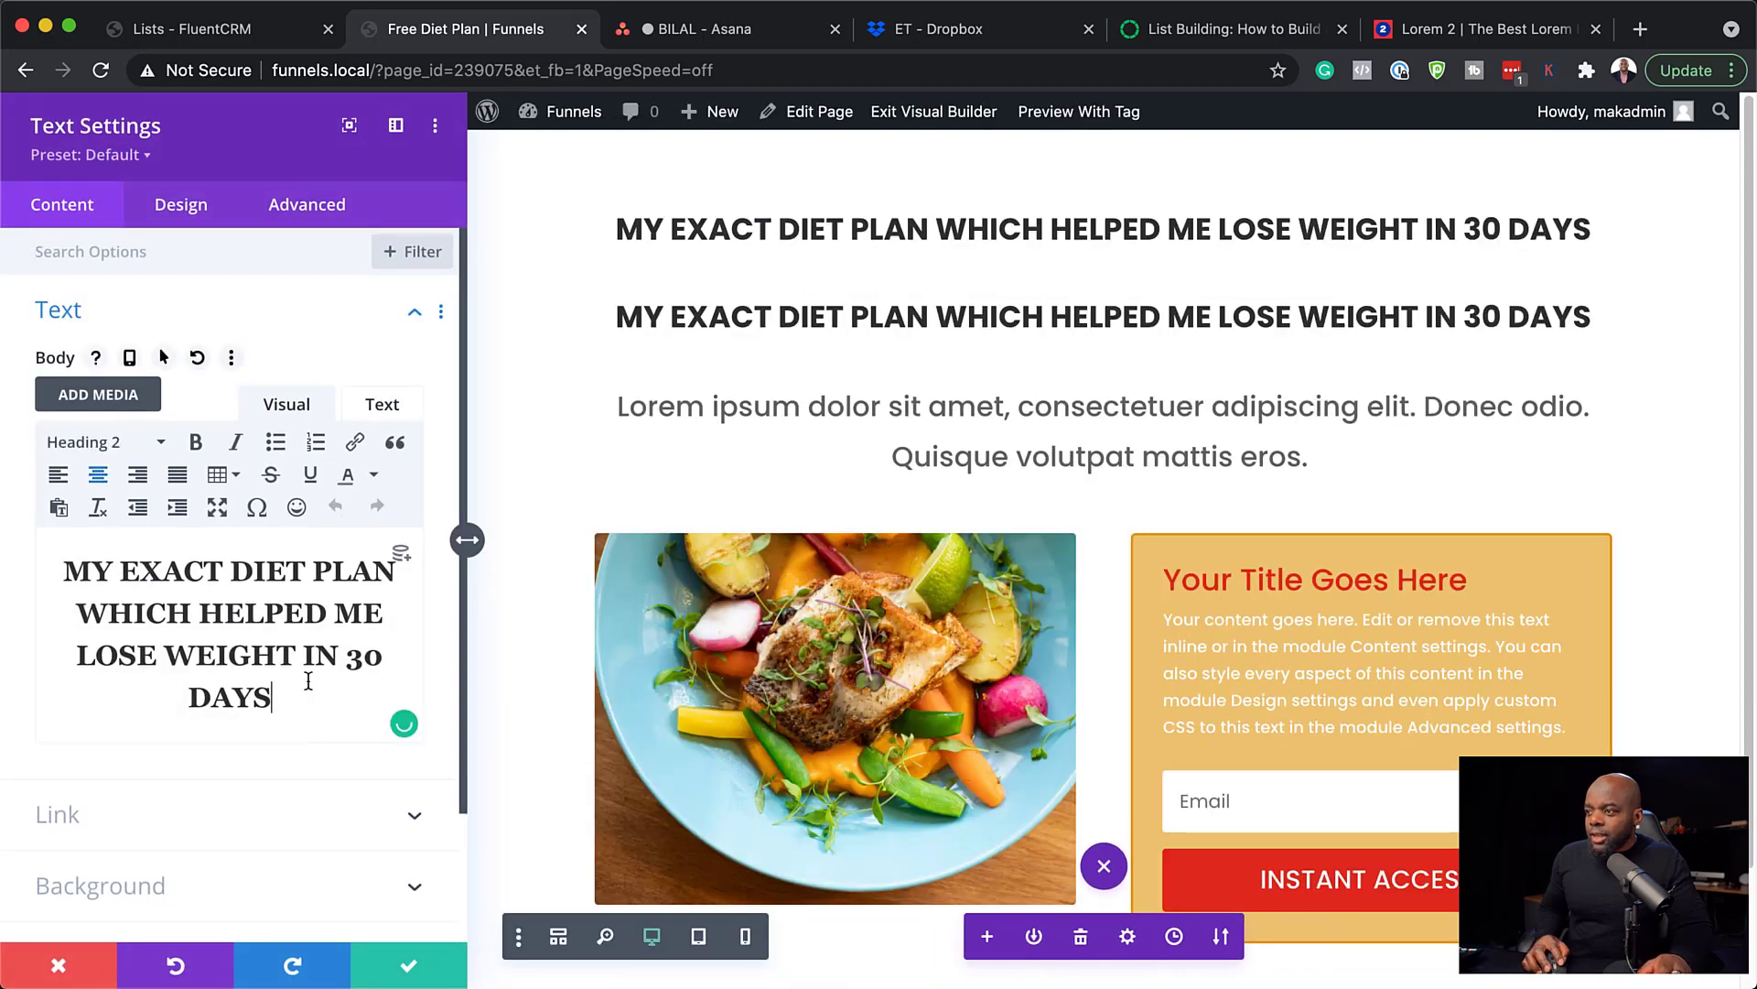
triple_click(353, 652)
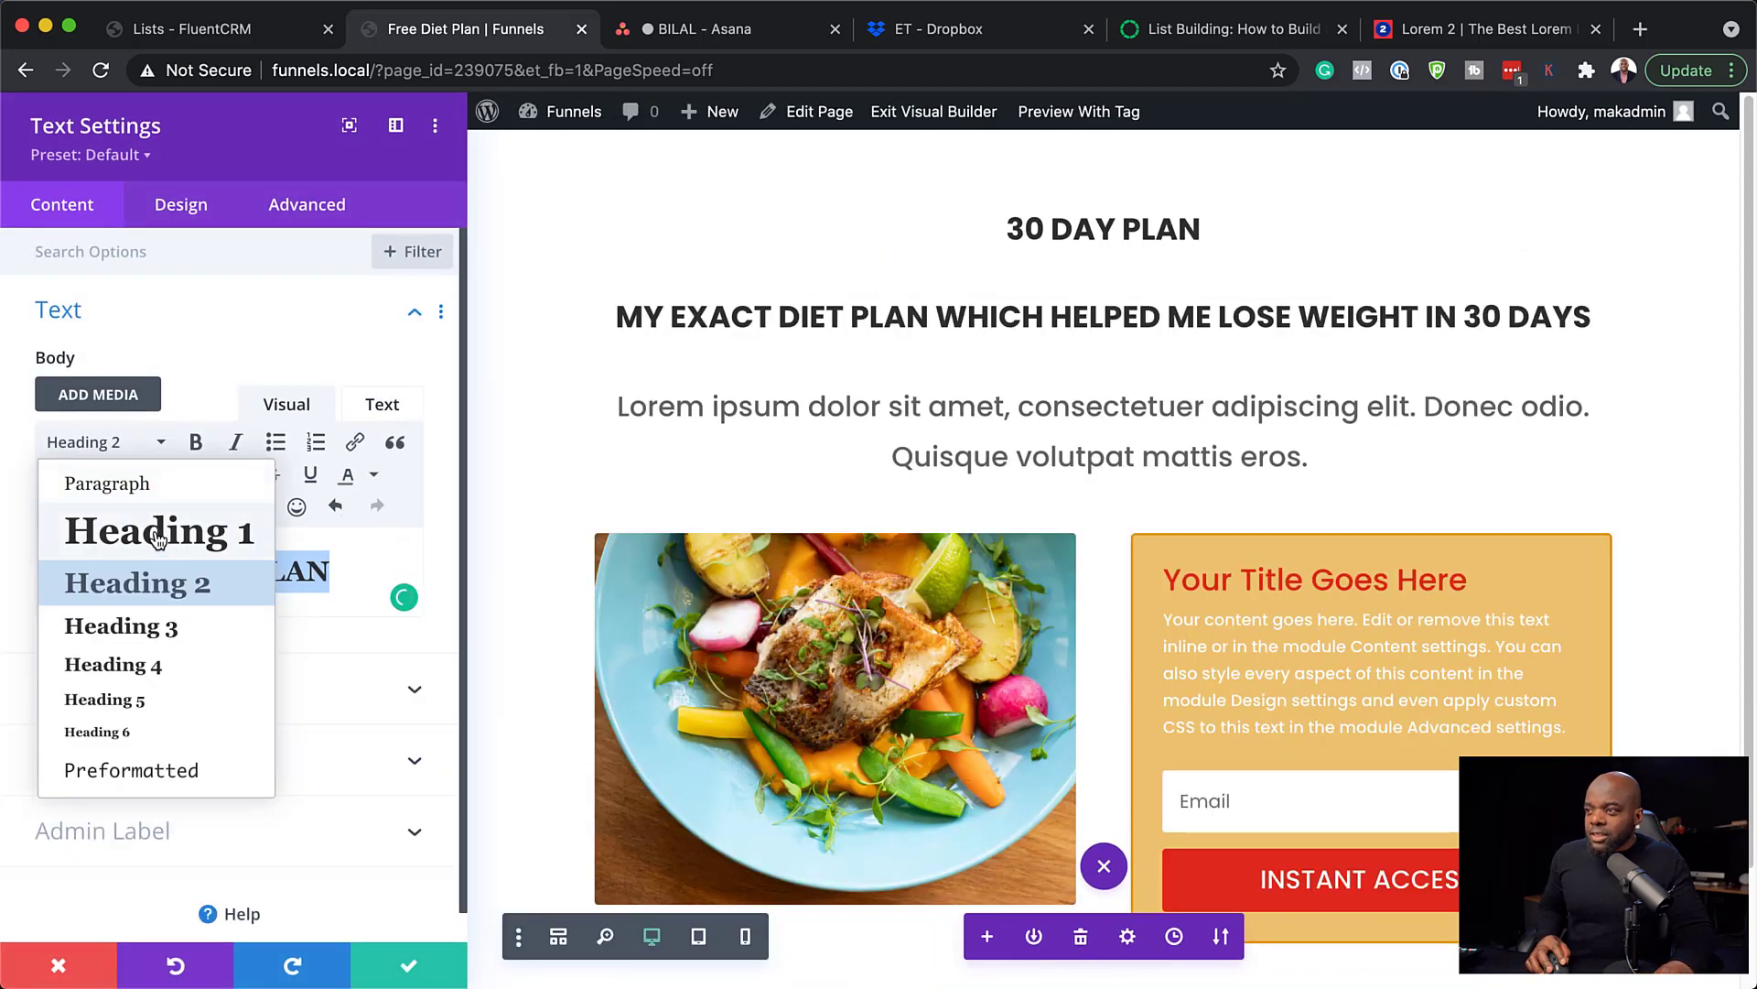
click(158, 538)
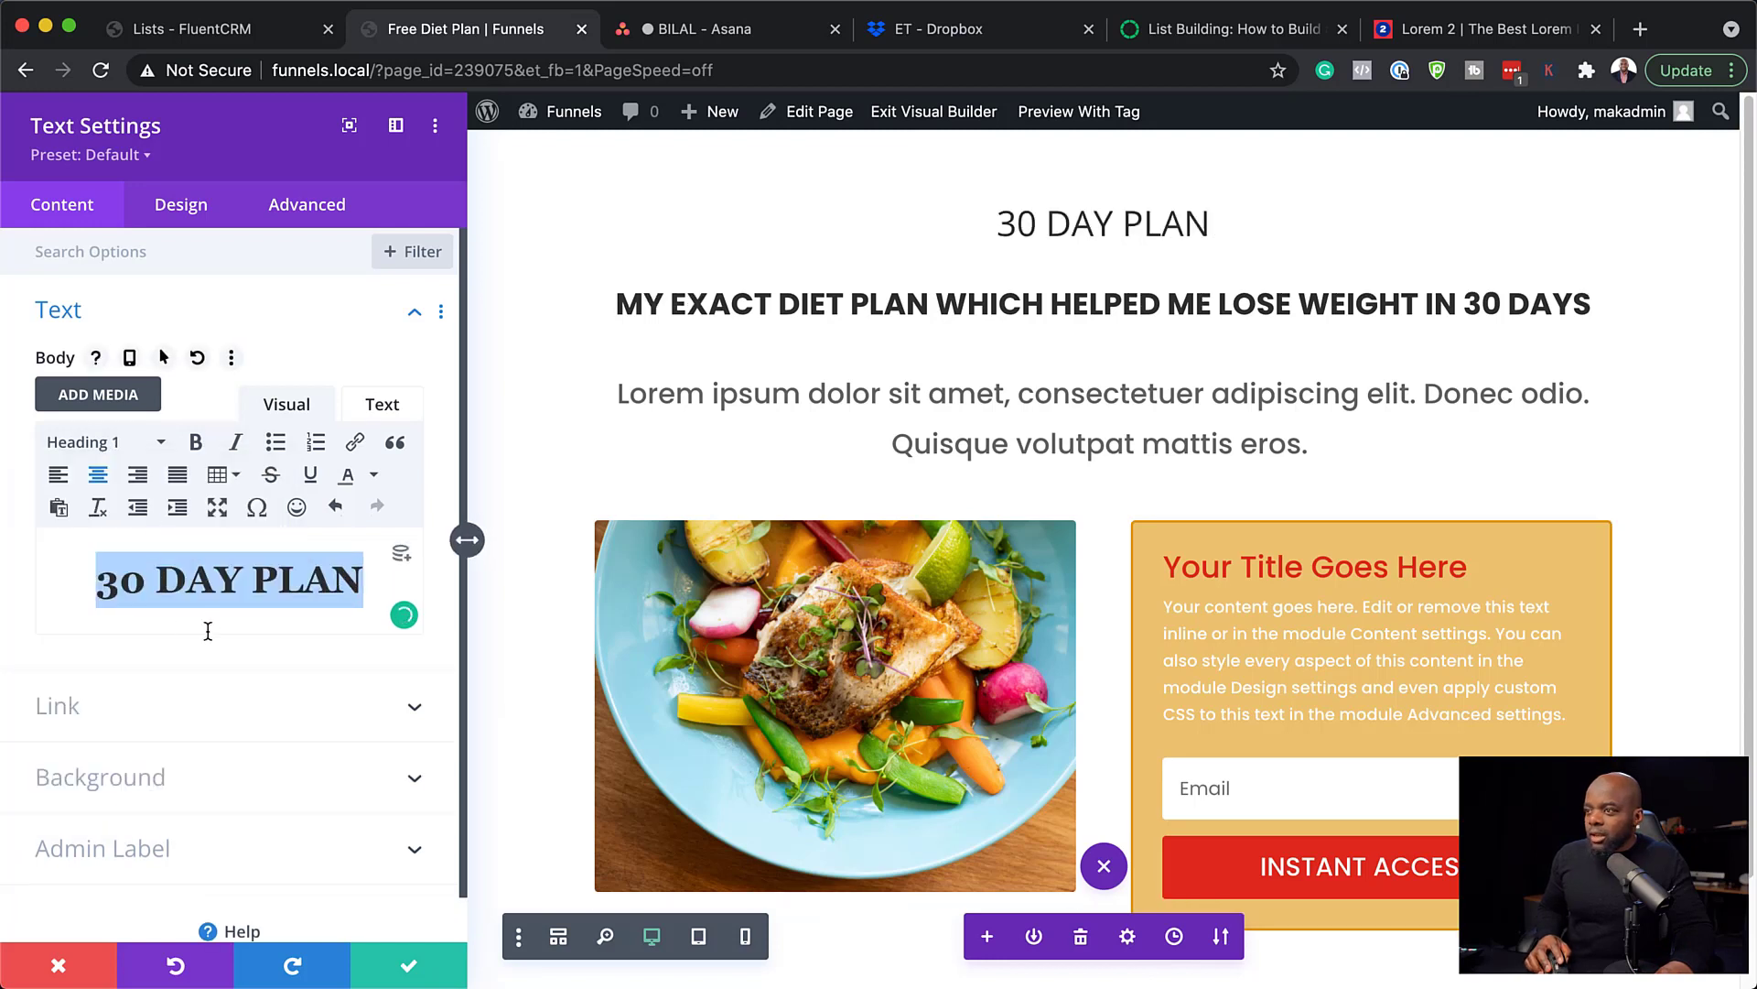
- Set the "30 DAY PLAN" heading's font to Poppins and its text size to 53px
click(201, 208)
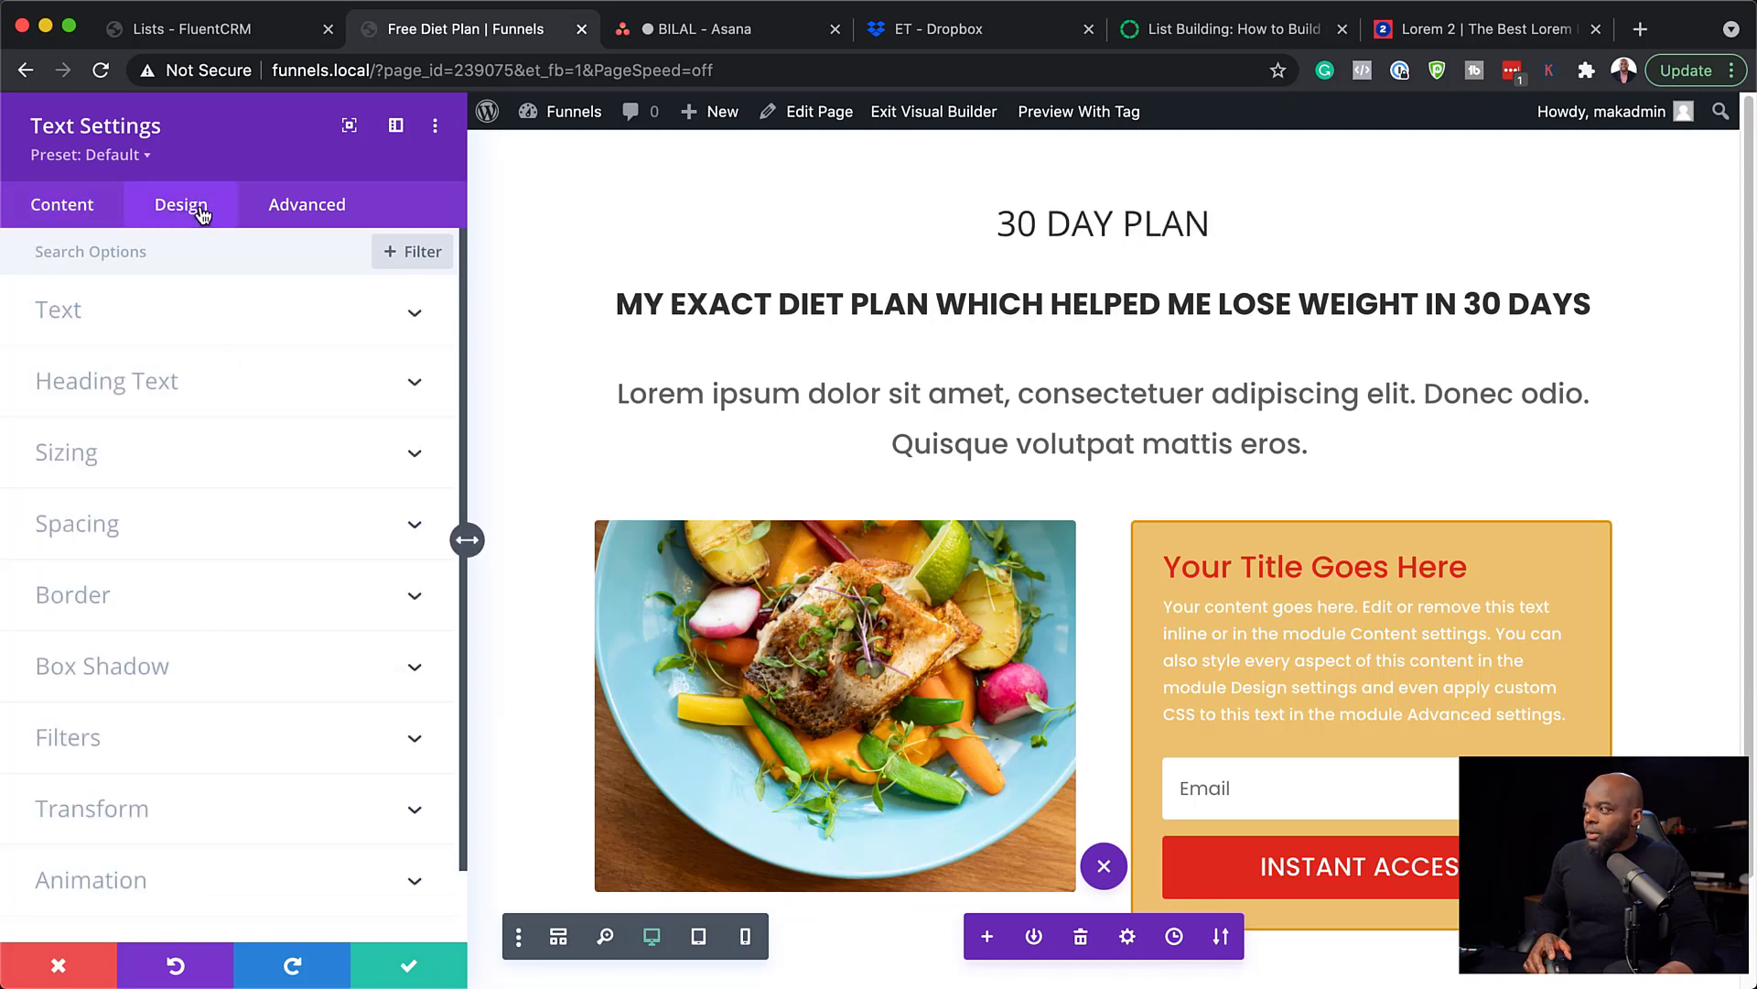
click(157, 385)
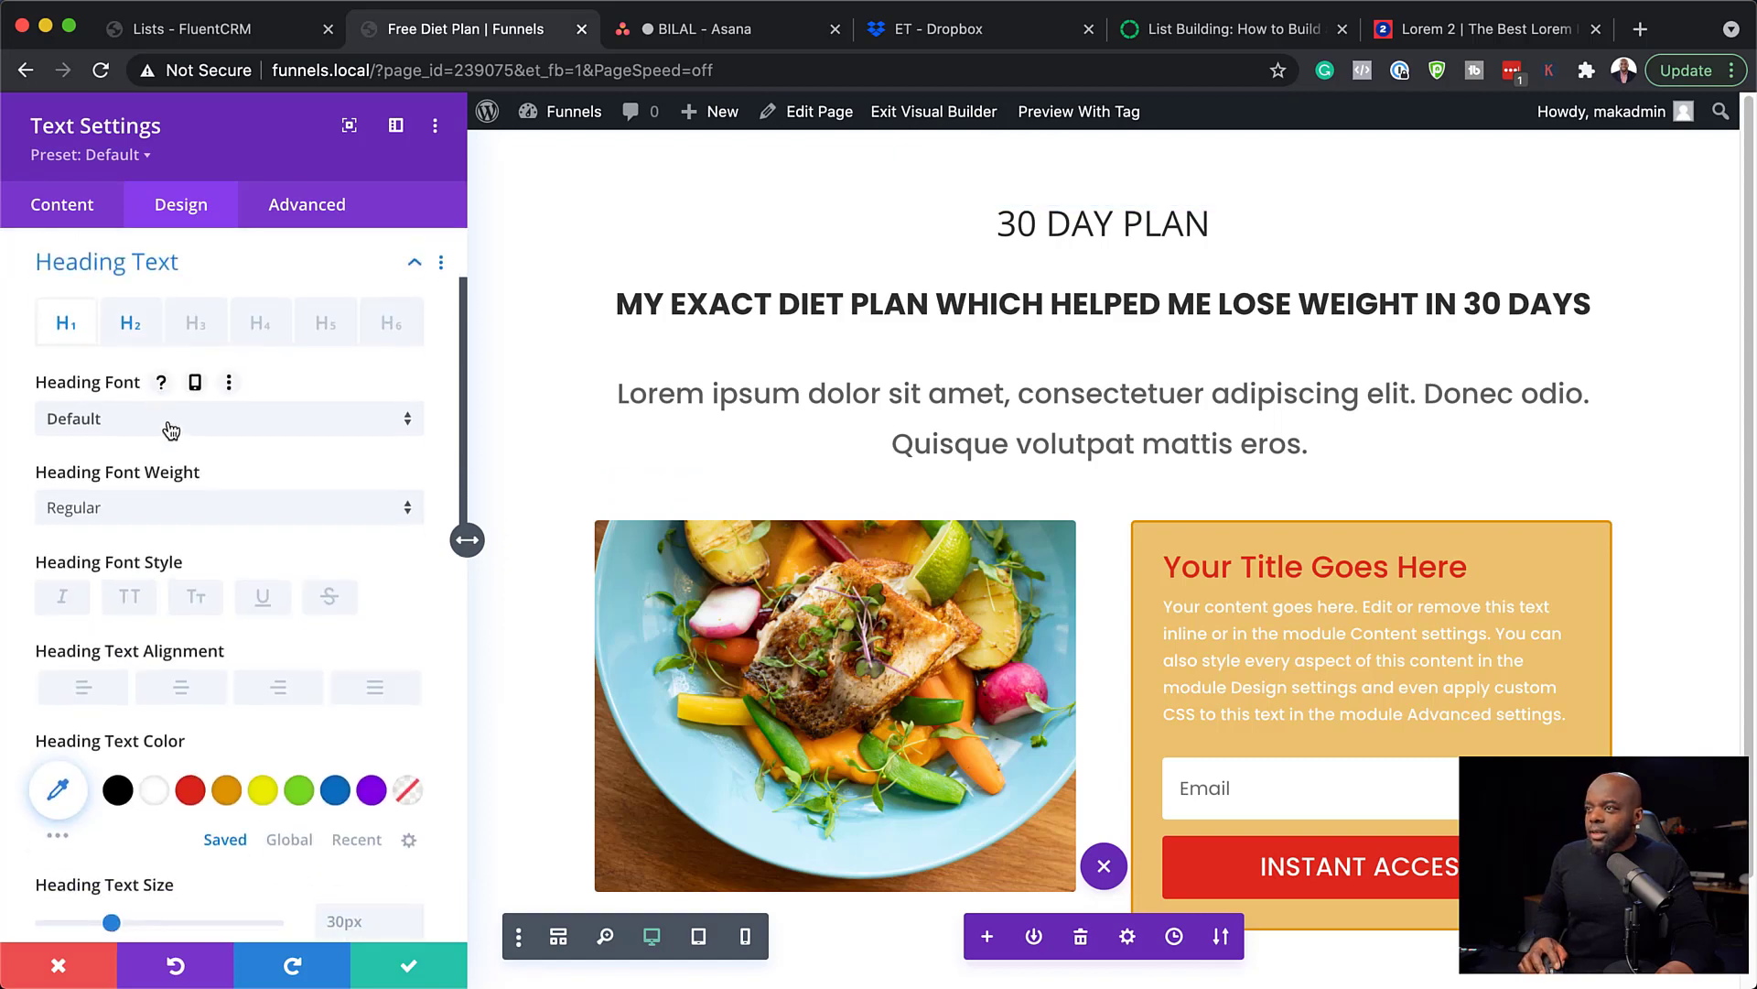
click(170, 428)
click(170, 399)
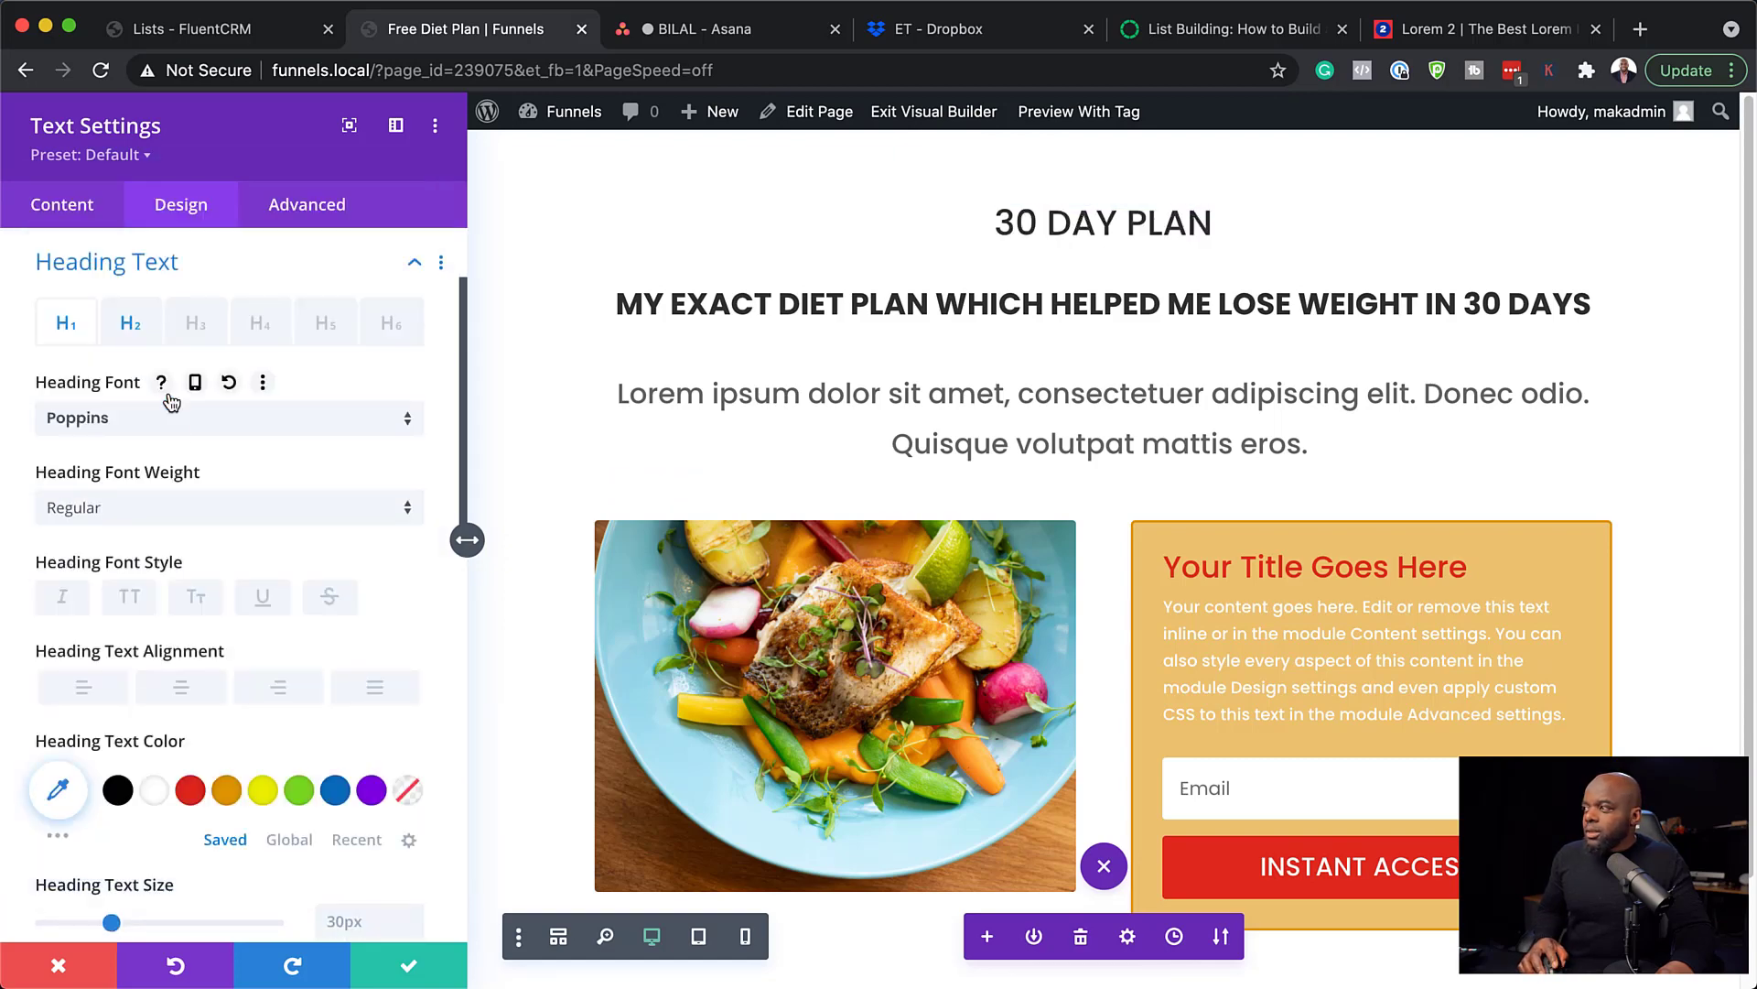
scroll(177, 666, down, 1)
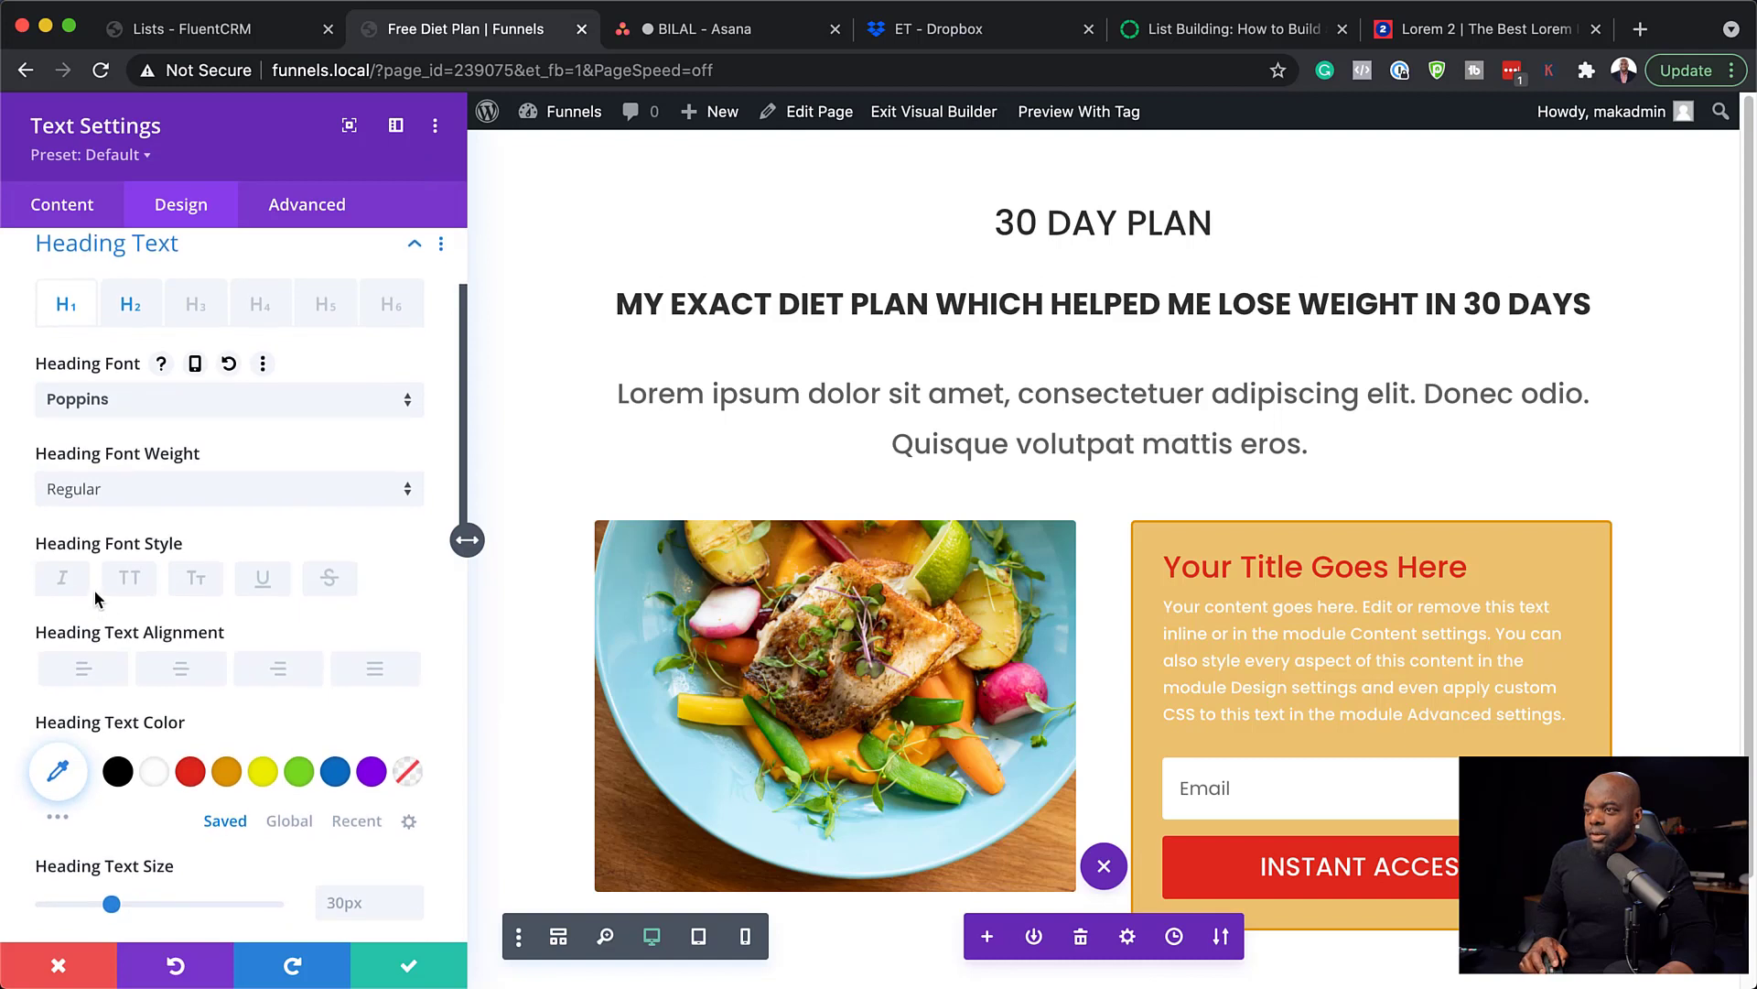
scroll(290, 707, down, 3)
drag(112, 758, 166, 765)
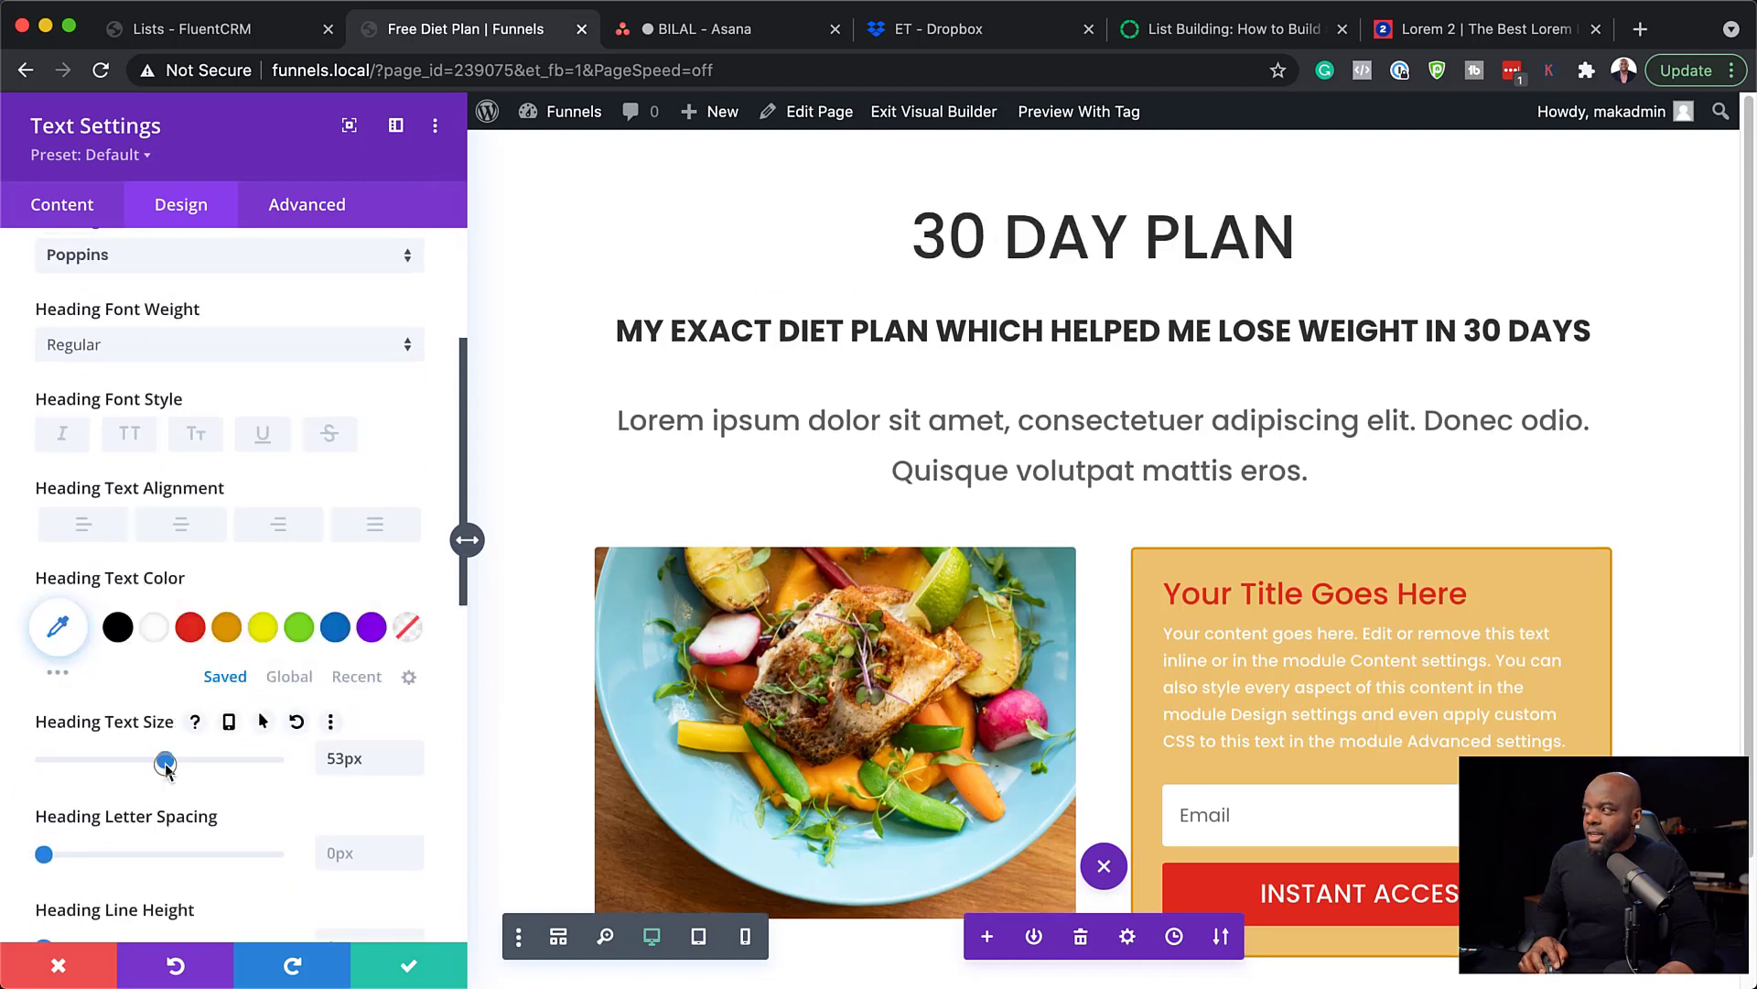
- Color the "30 DAY PLAN" heading red (#e02b20), set its weight to Ultra Bold, and save the module
click(191, 628)
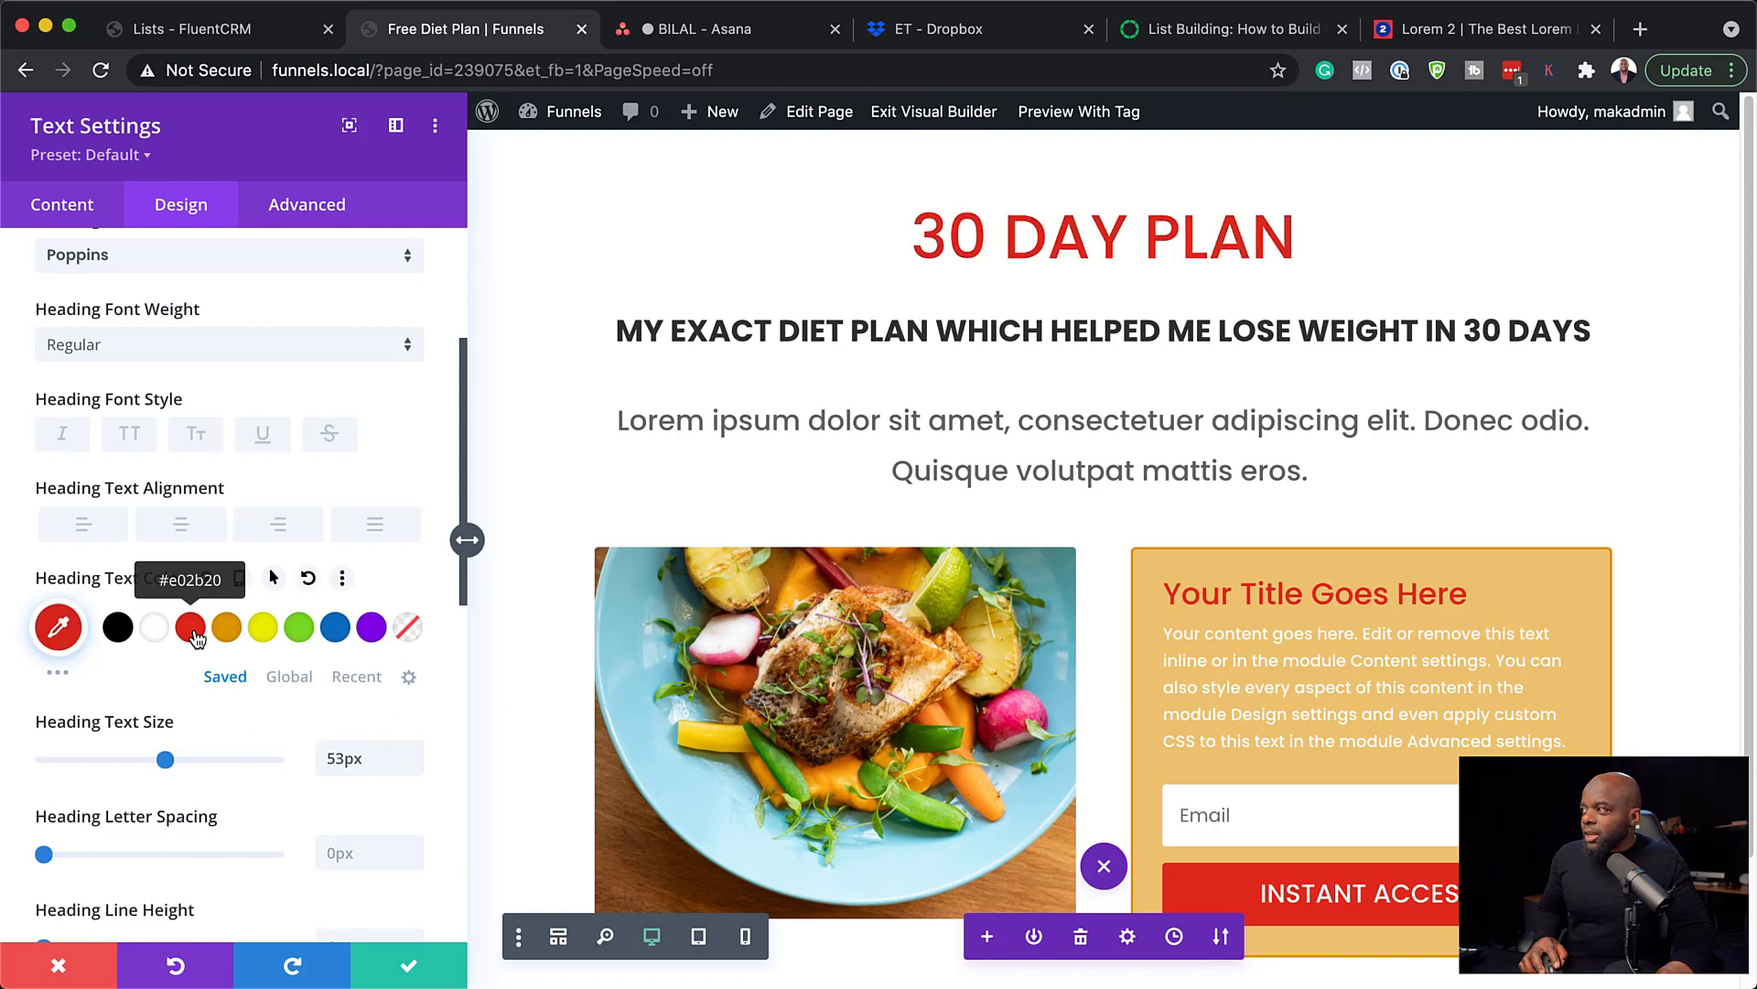
click(163, 345)
click(178, 645)
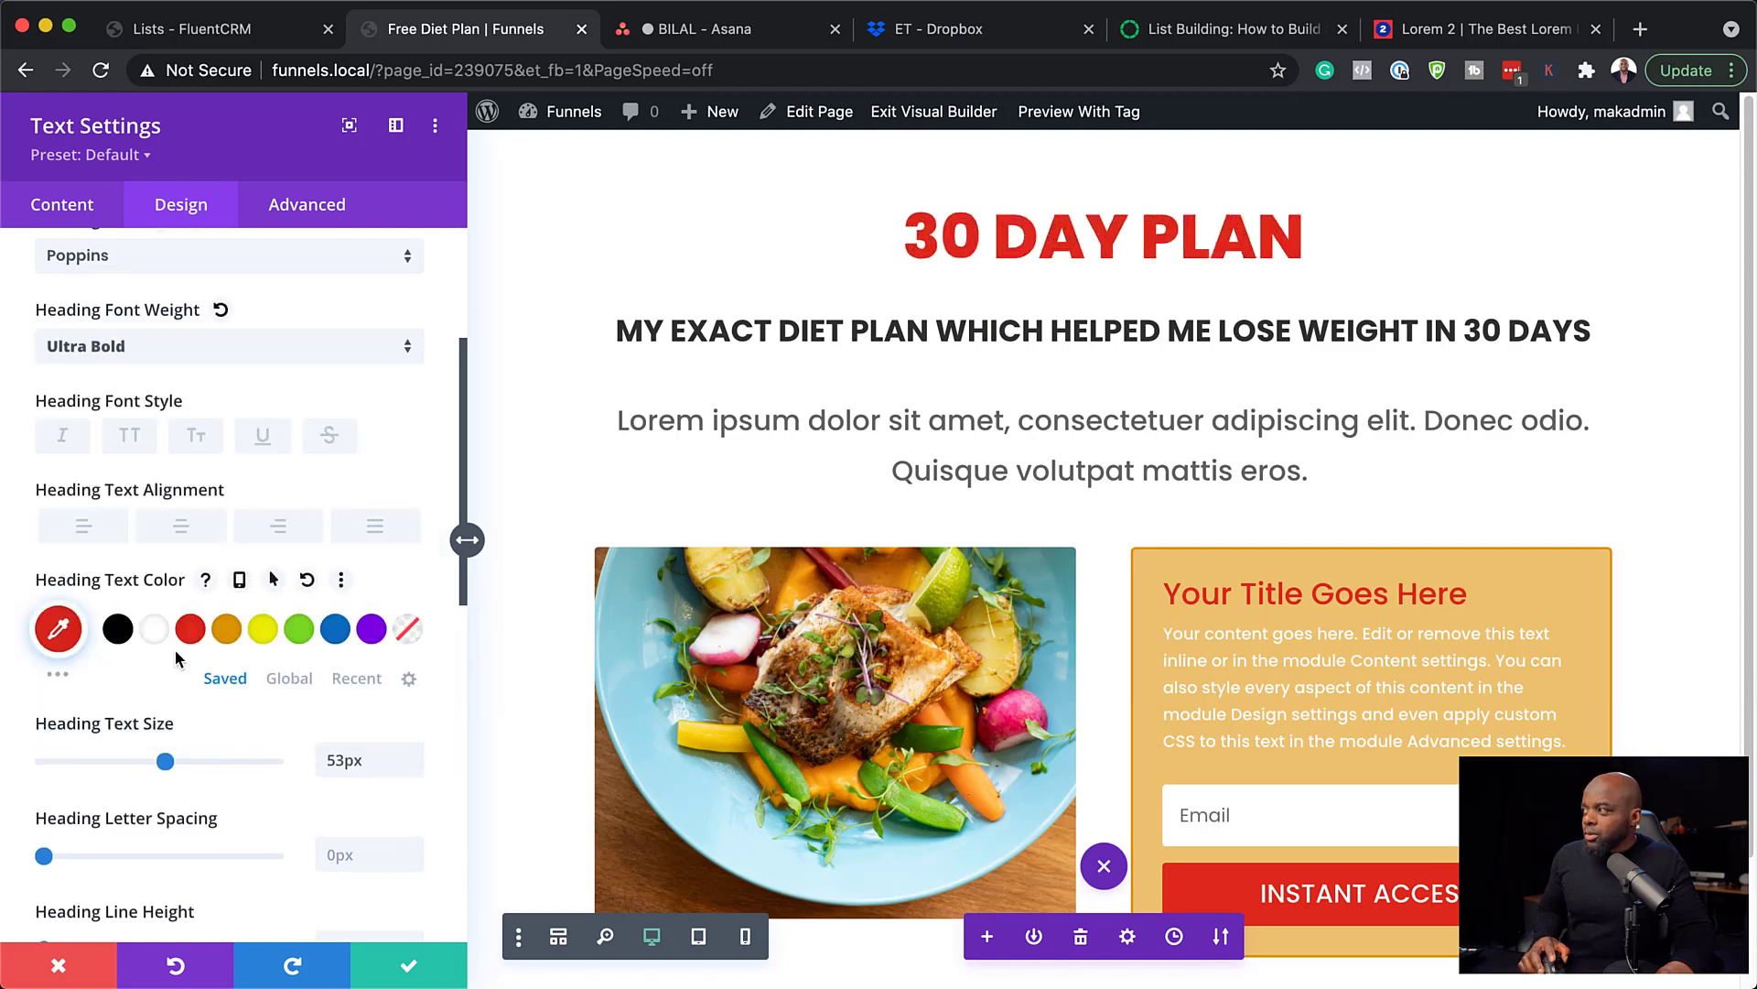
click(409, 965)
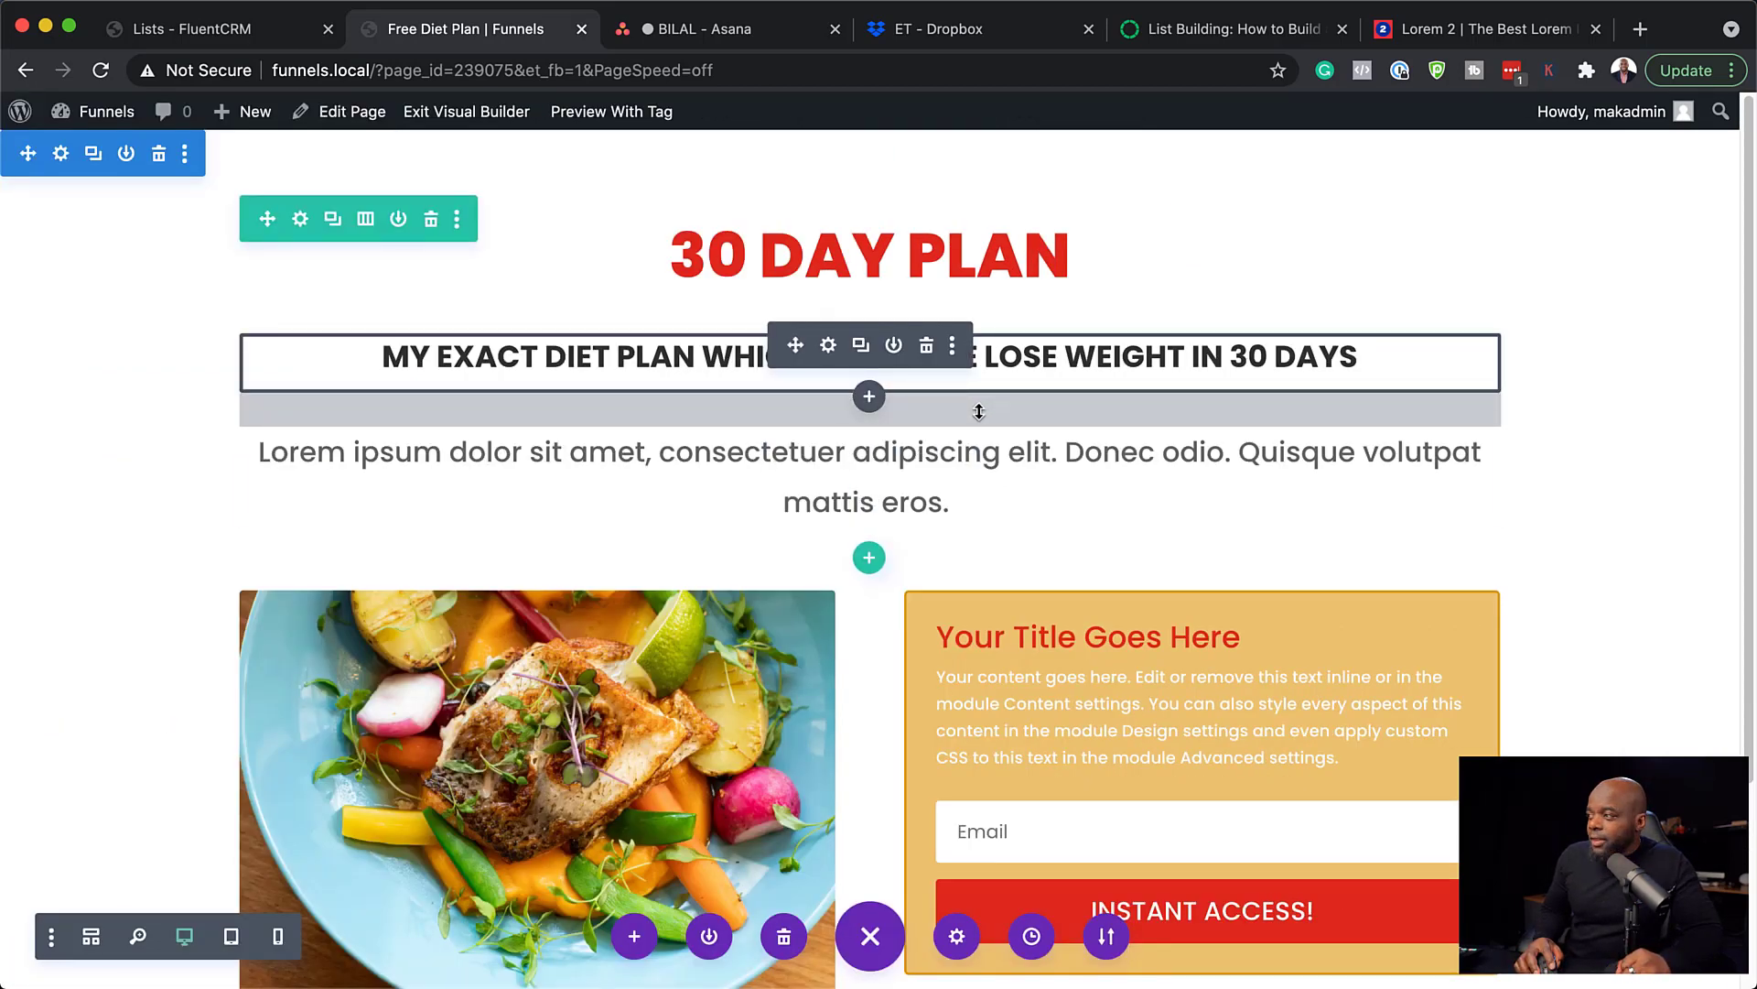
- Remove the gap between the diet plan headline and the lorem ipsum paragraph
drag(978, 410, 985, 361)
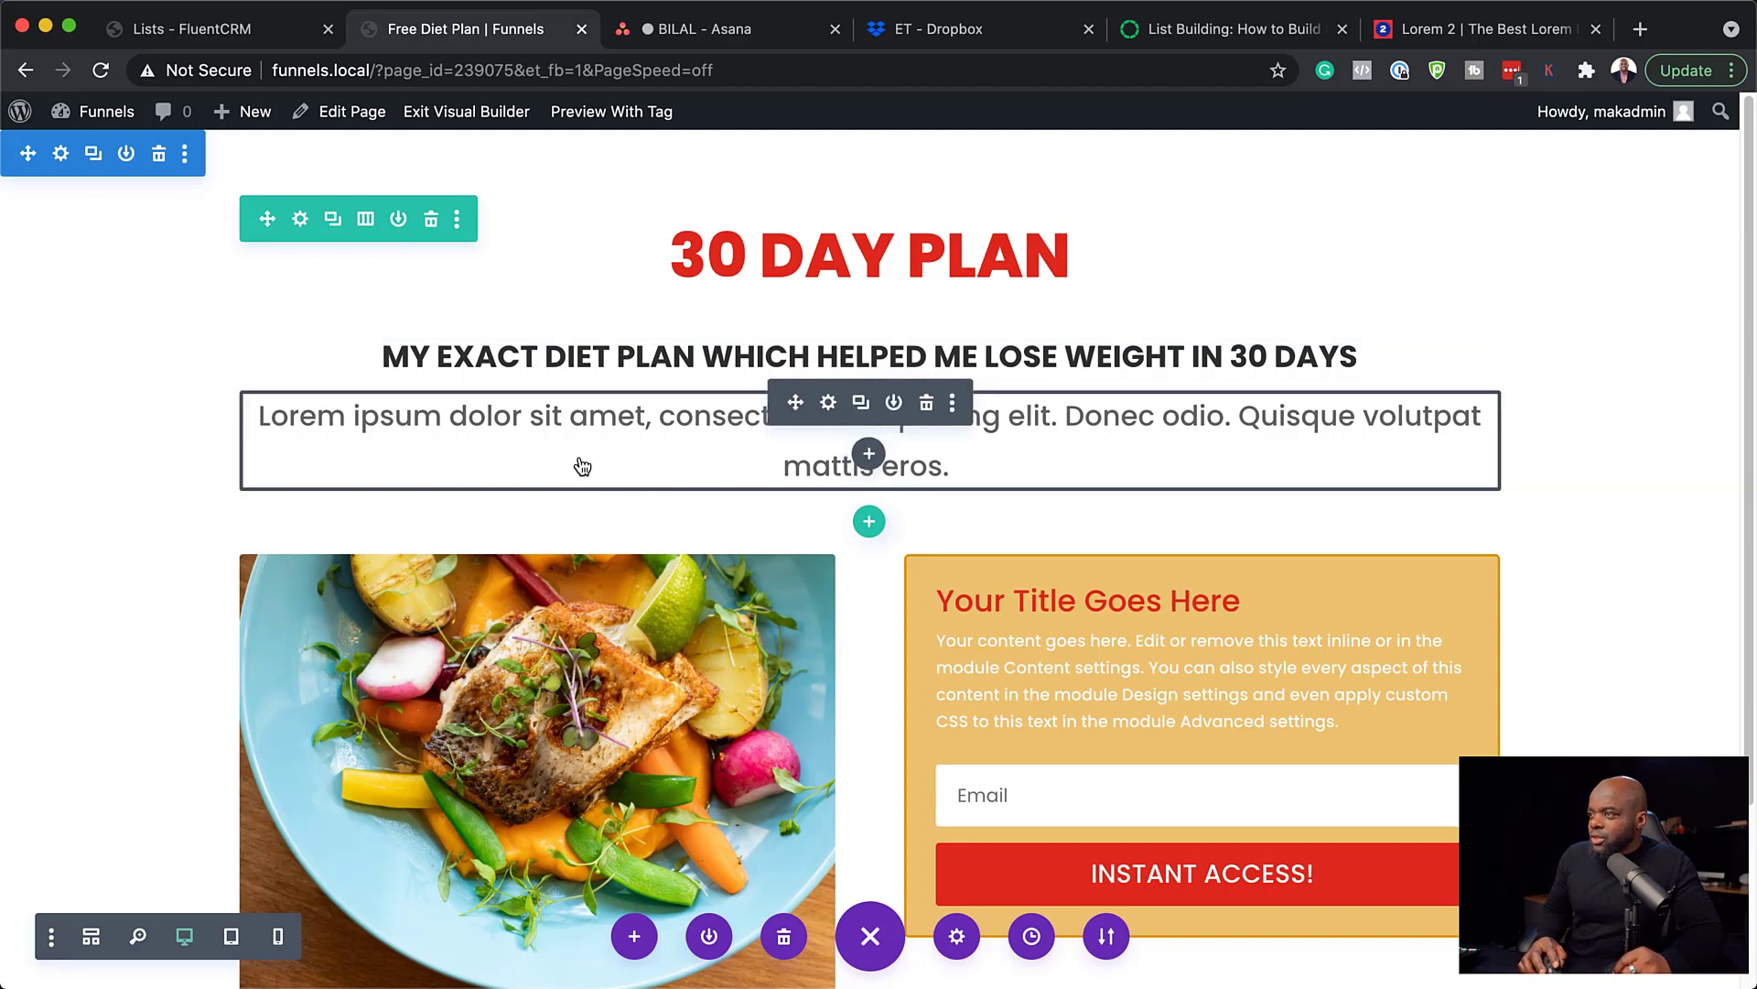
- Set the lorem ipsum text module's width to 66%, align the module to the center, and save it
click(830, 405)
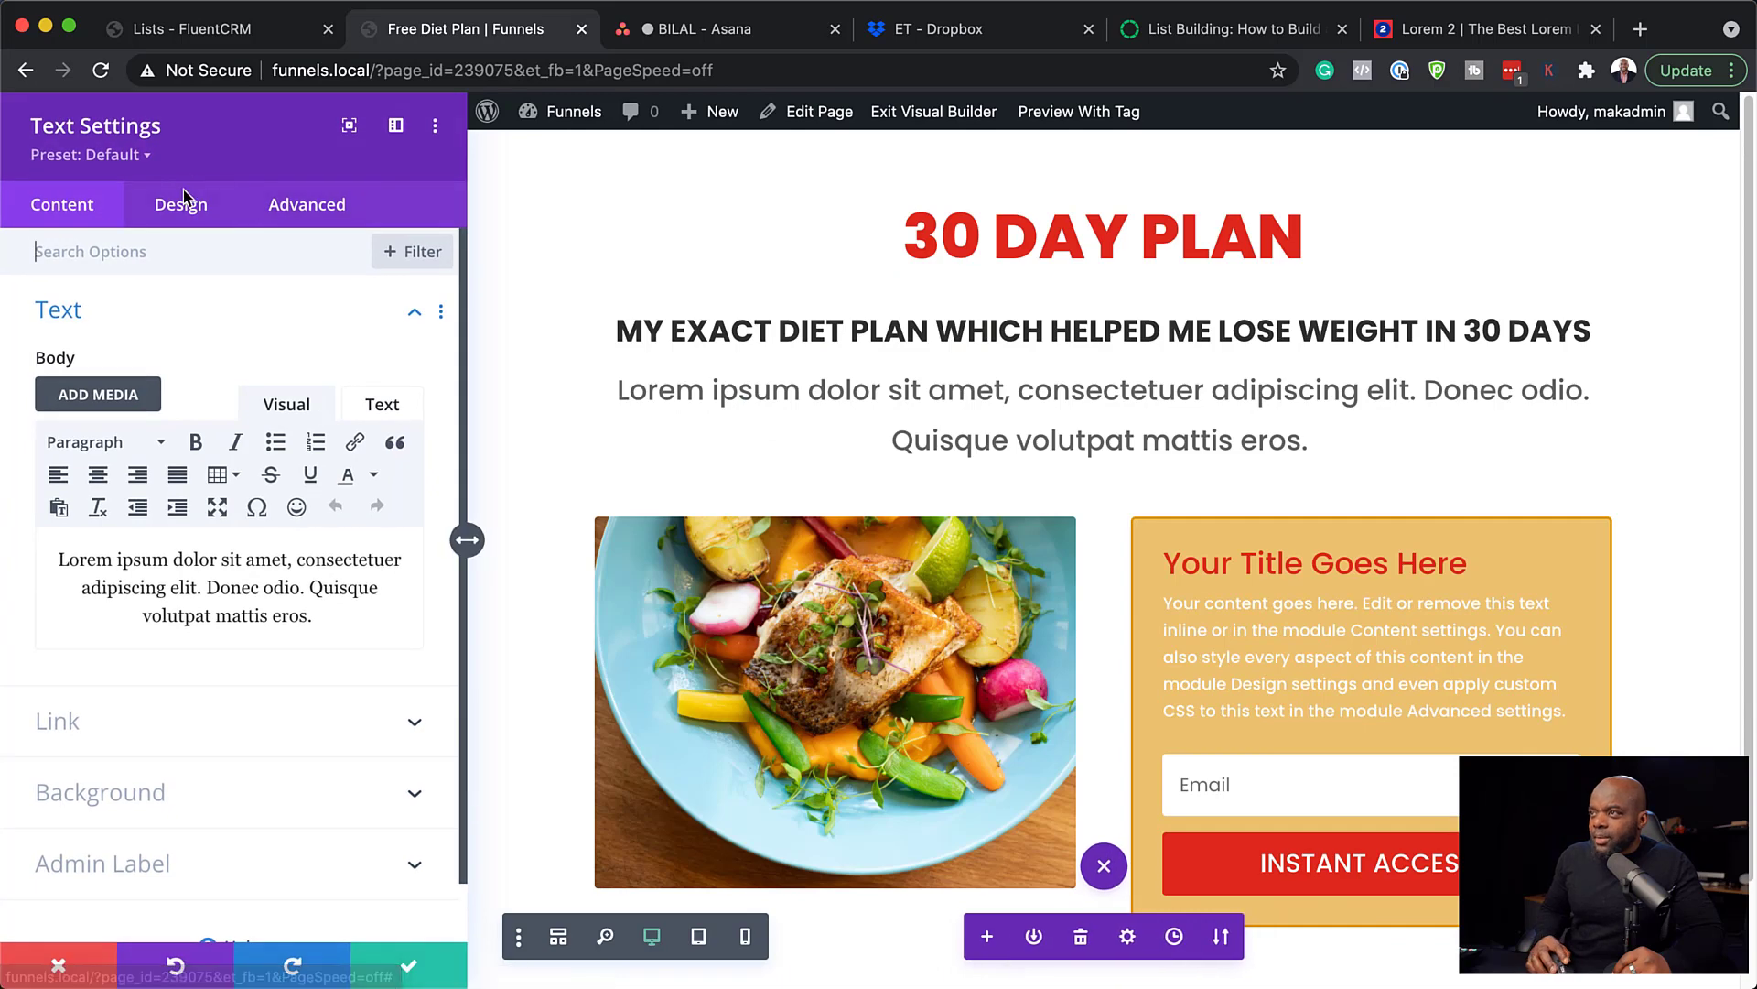
click(183, 209)
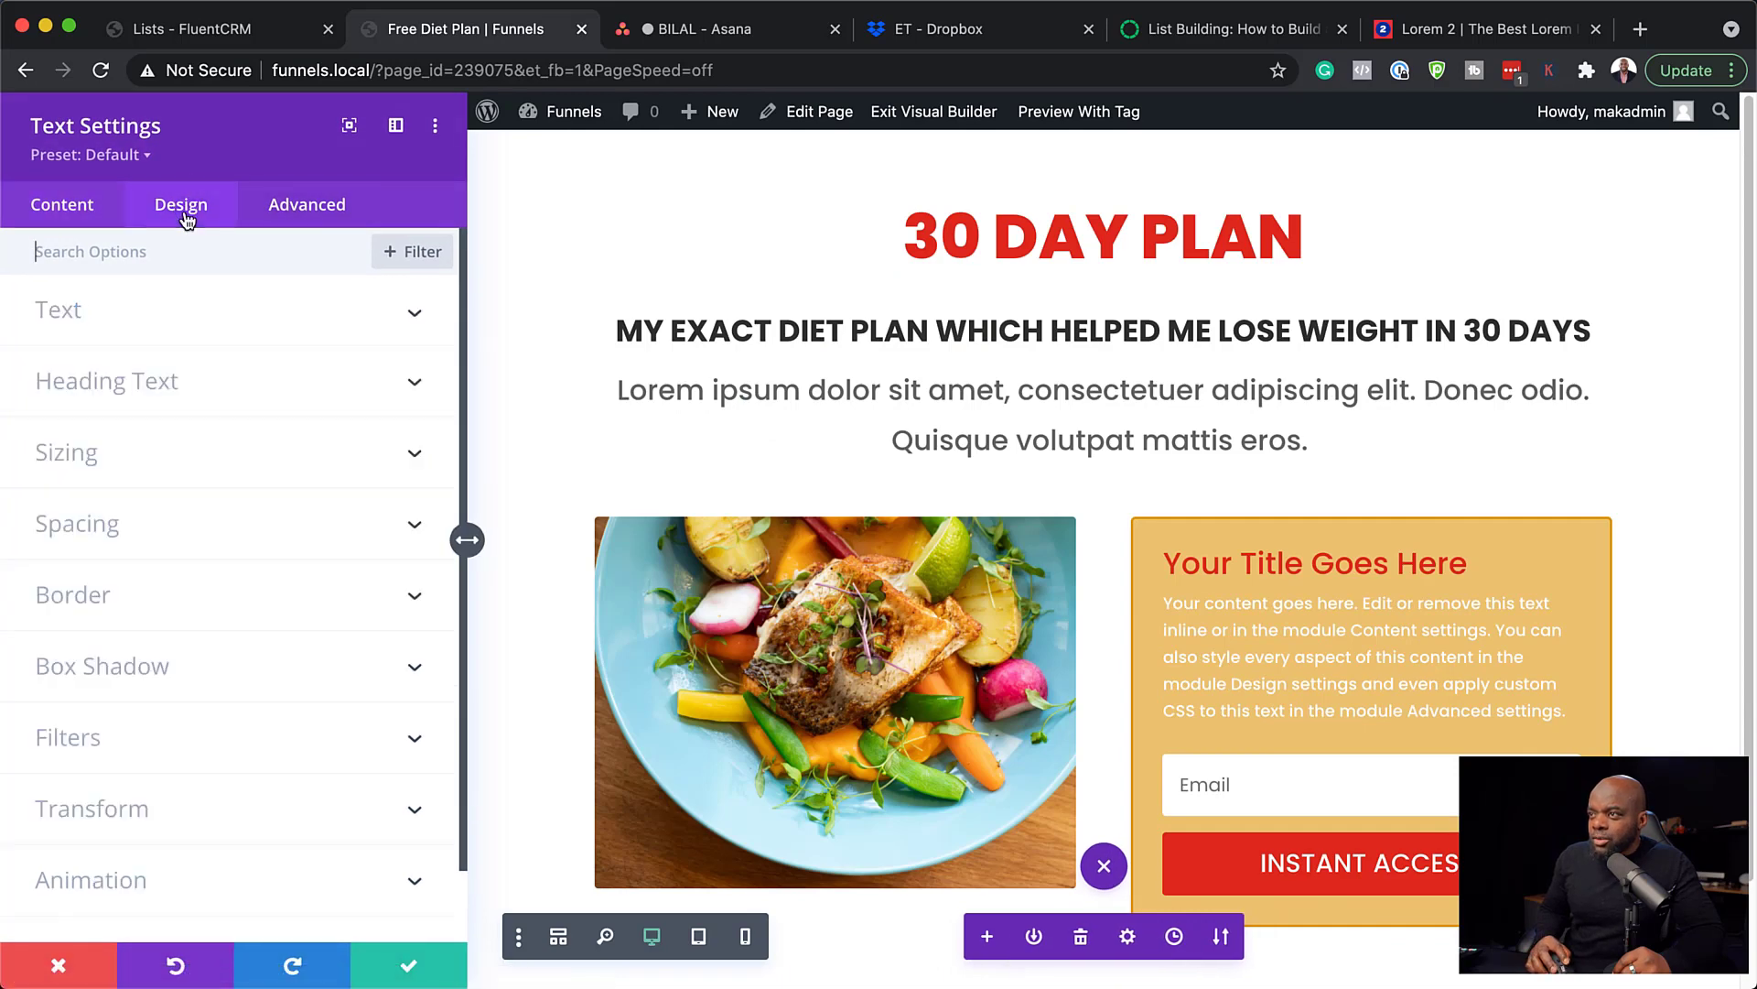
click(103, 312)
scroll(283, 497, down, 9)
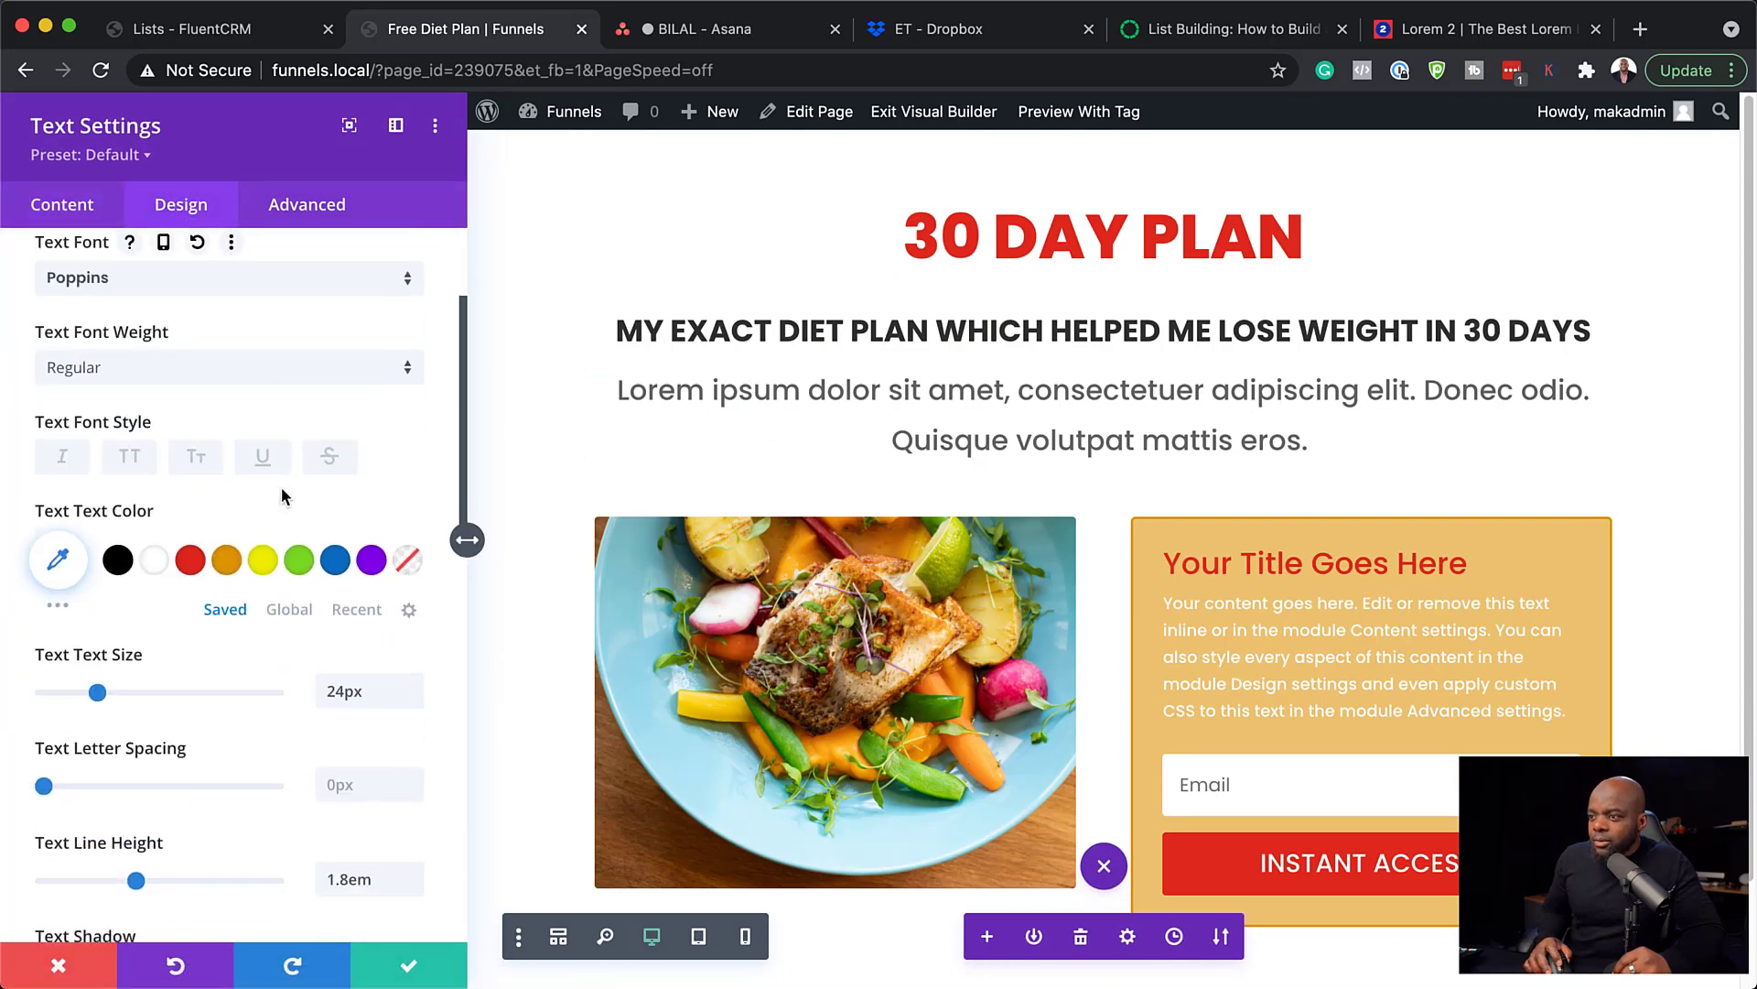
scroll(284, 499, down, 3)
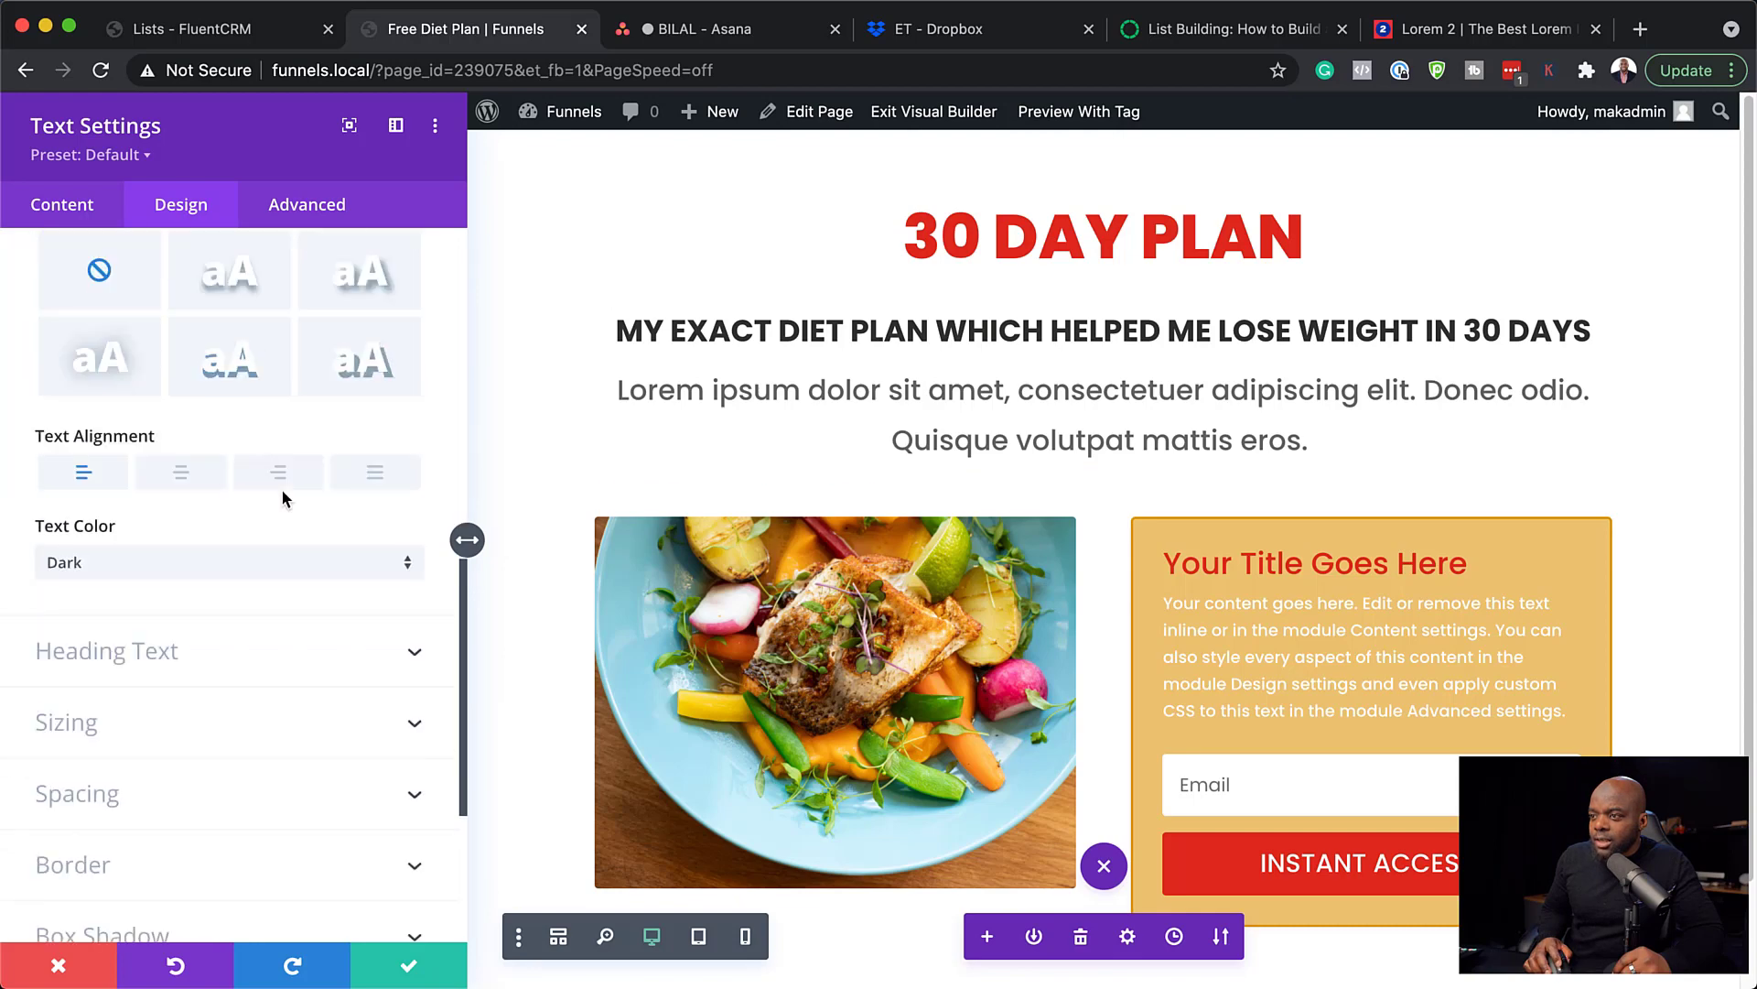
click(153, 596)
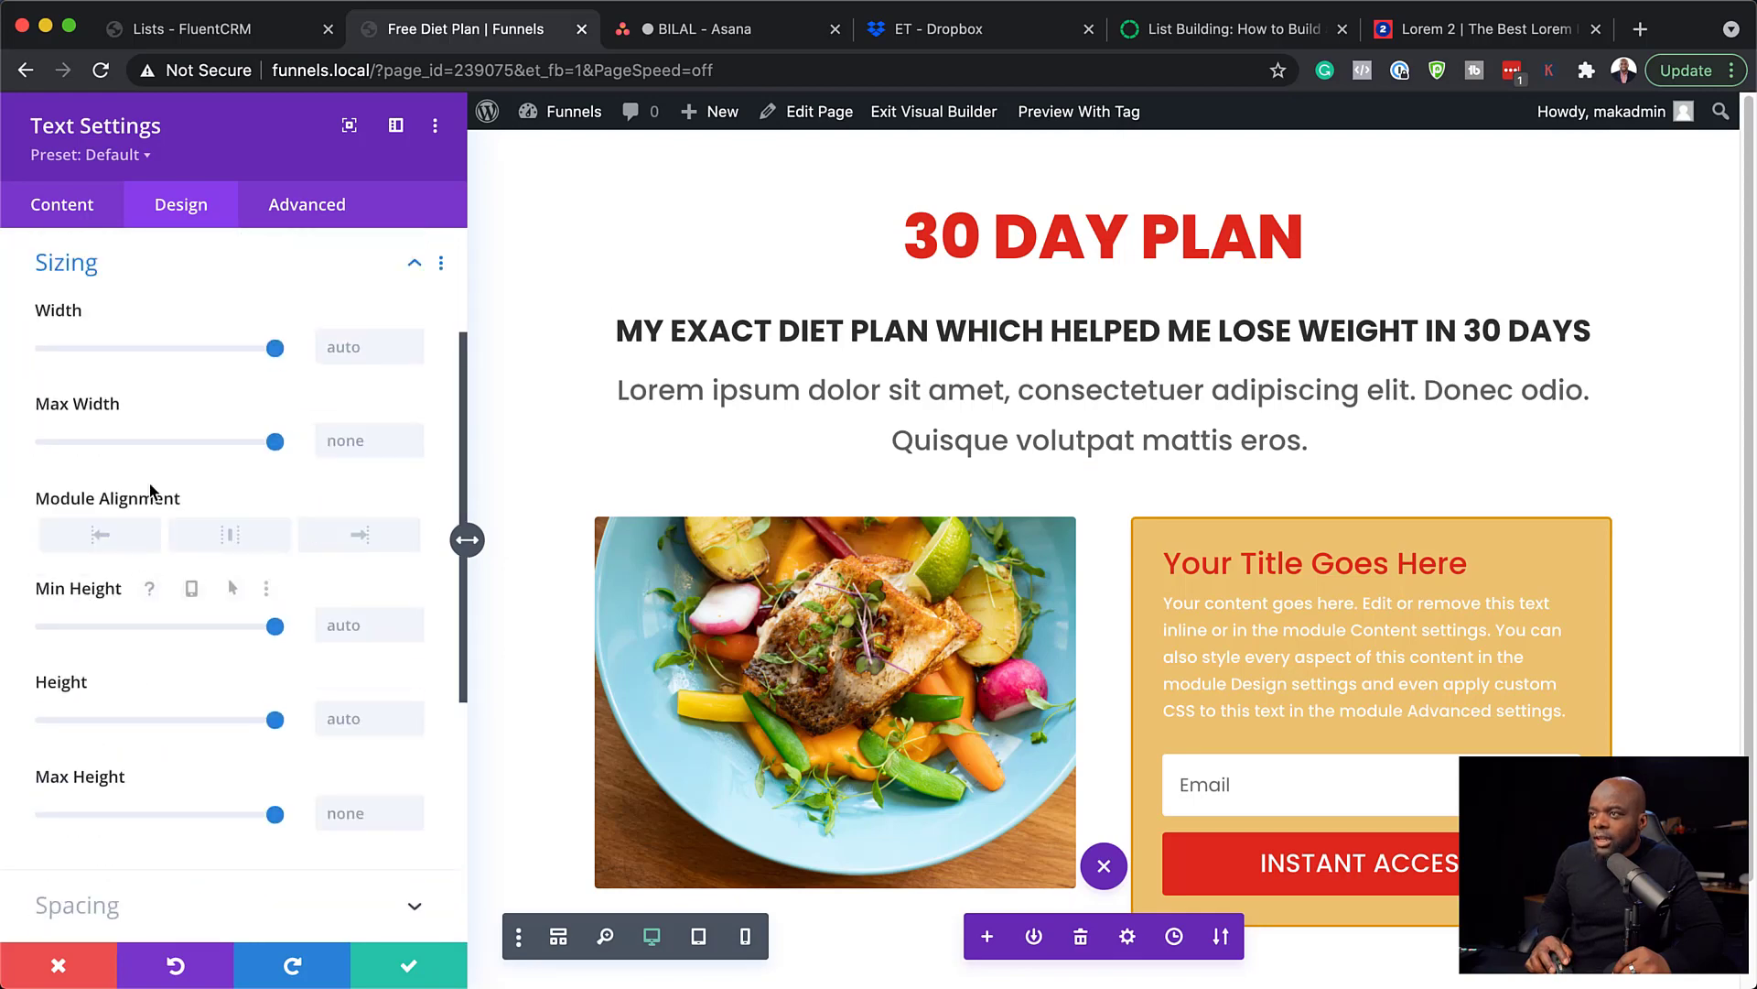
drag(275, 349, 197, 353)
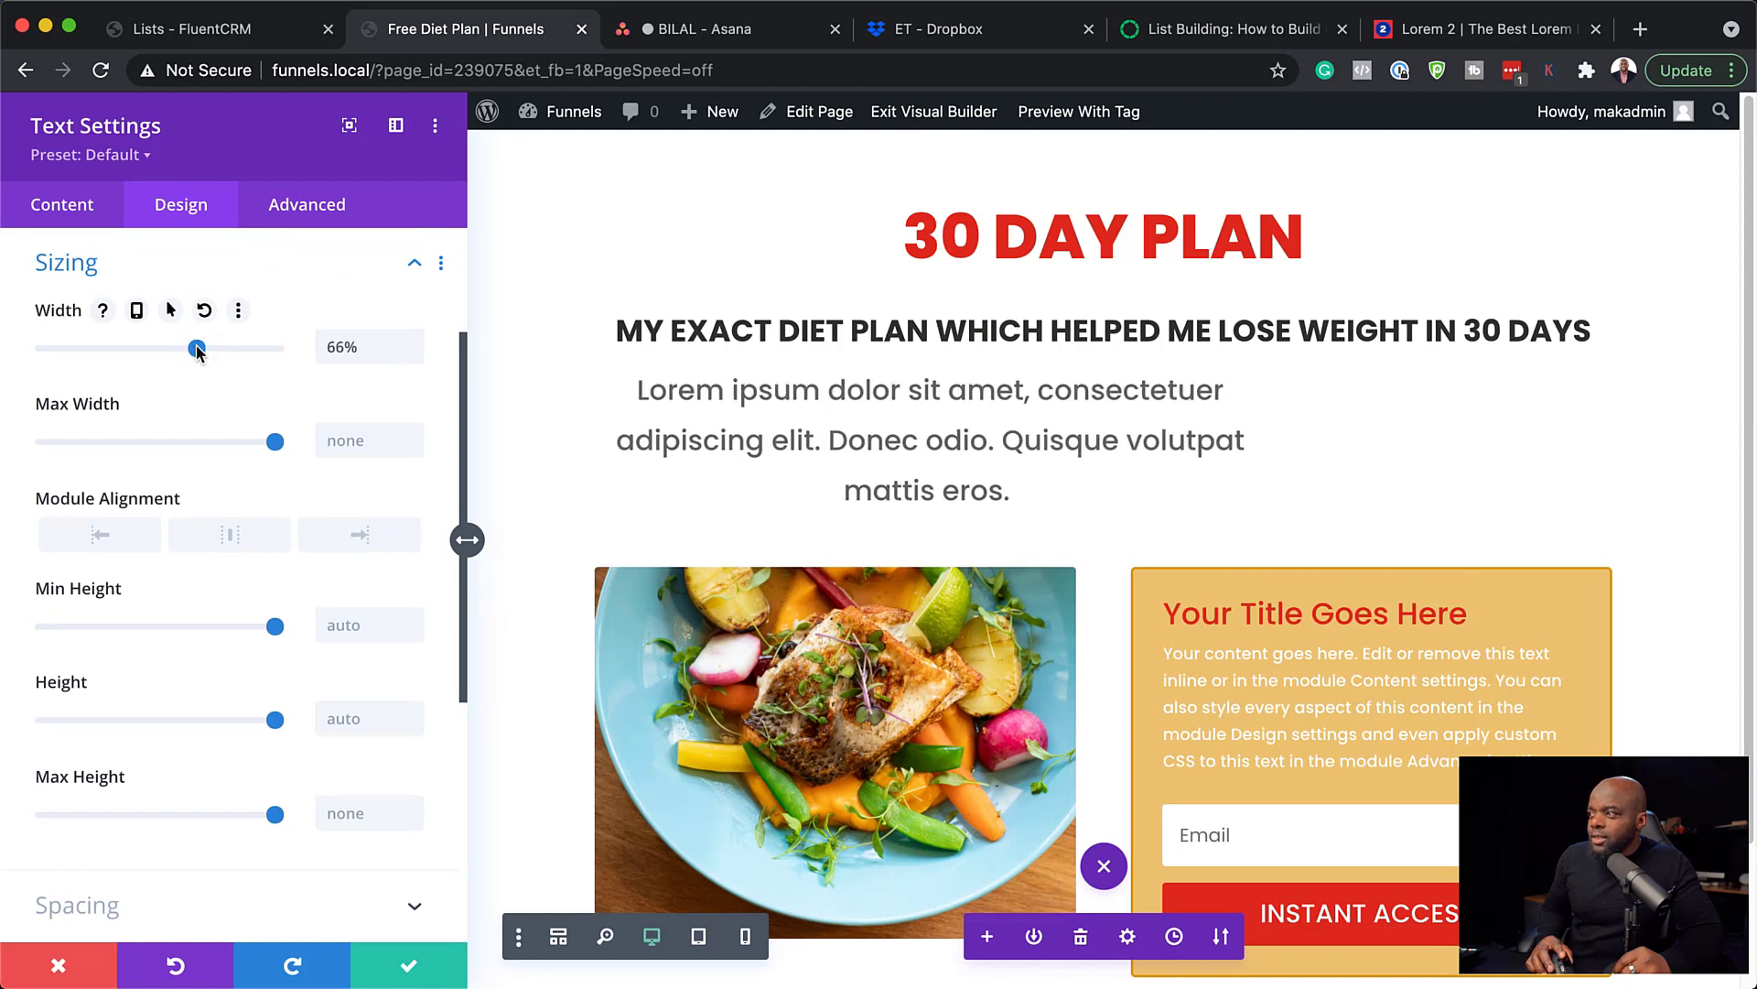
click(235, 531)
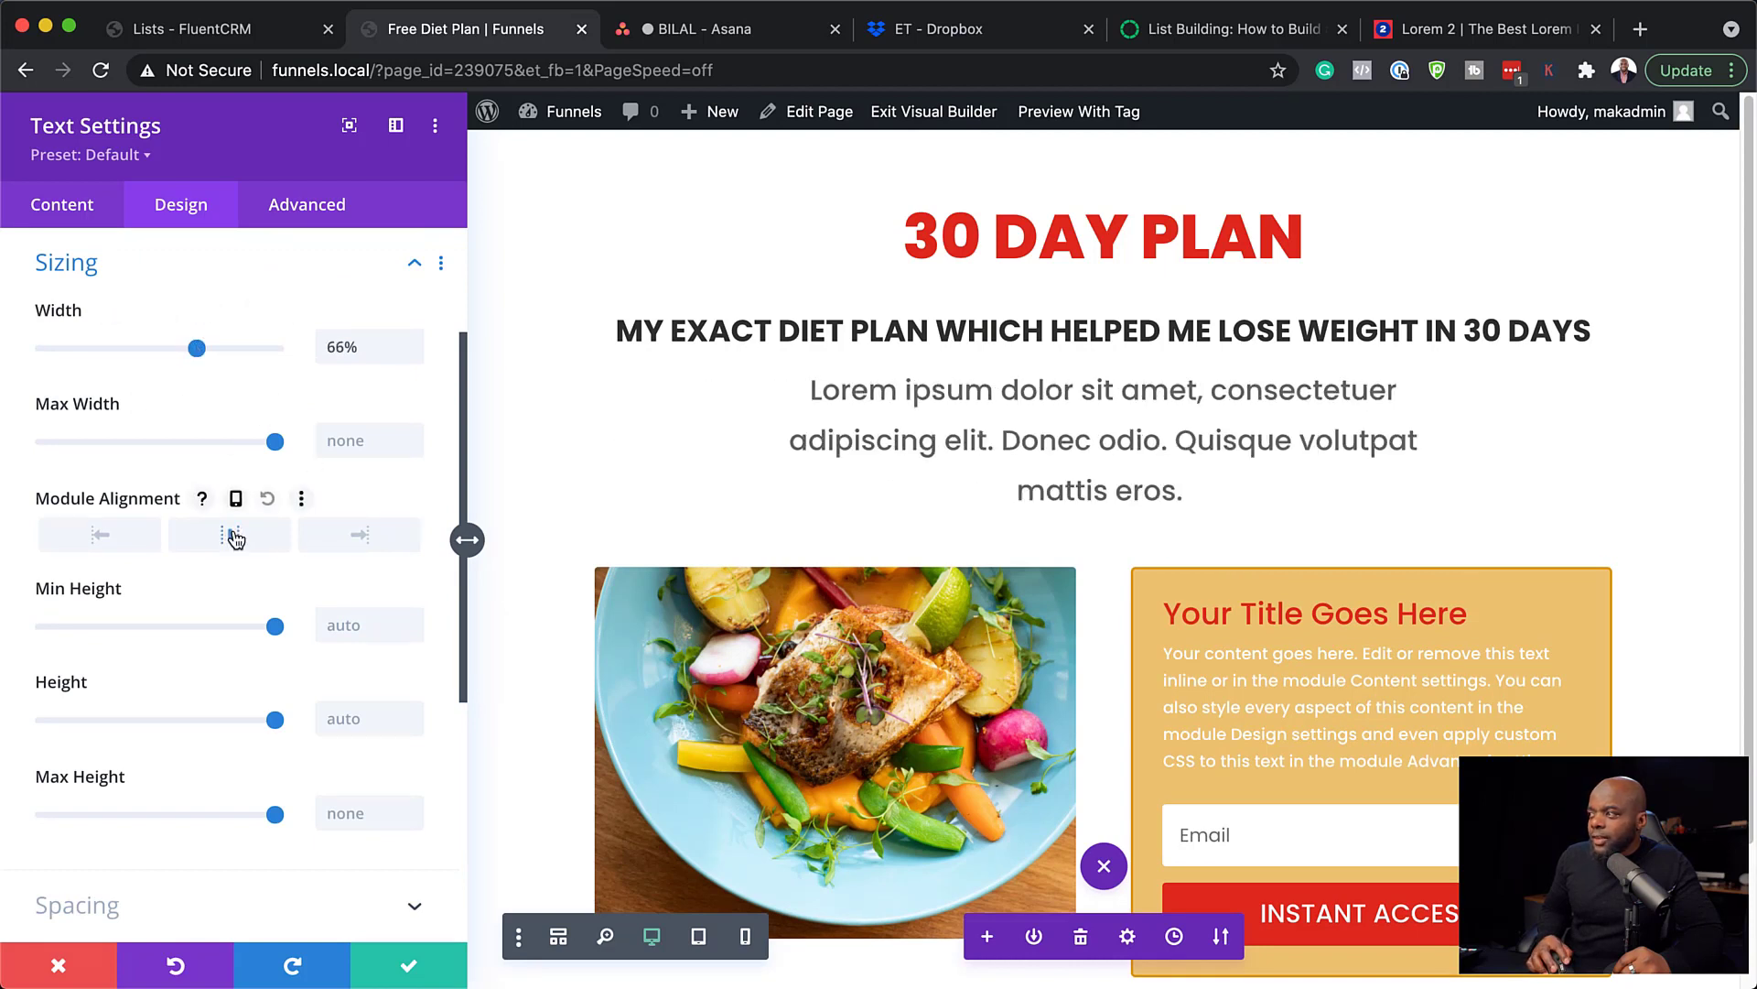
click(406, 966)
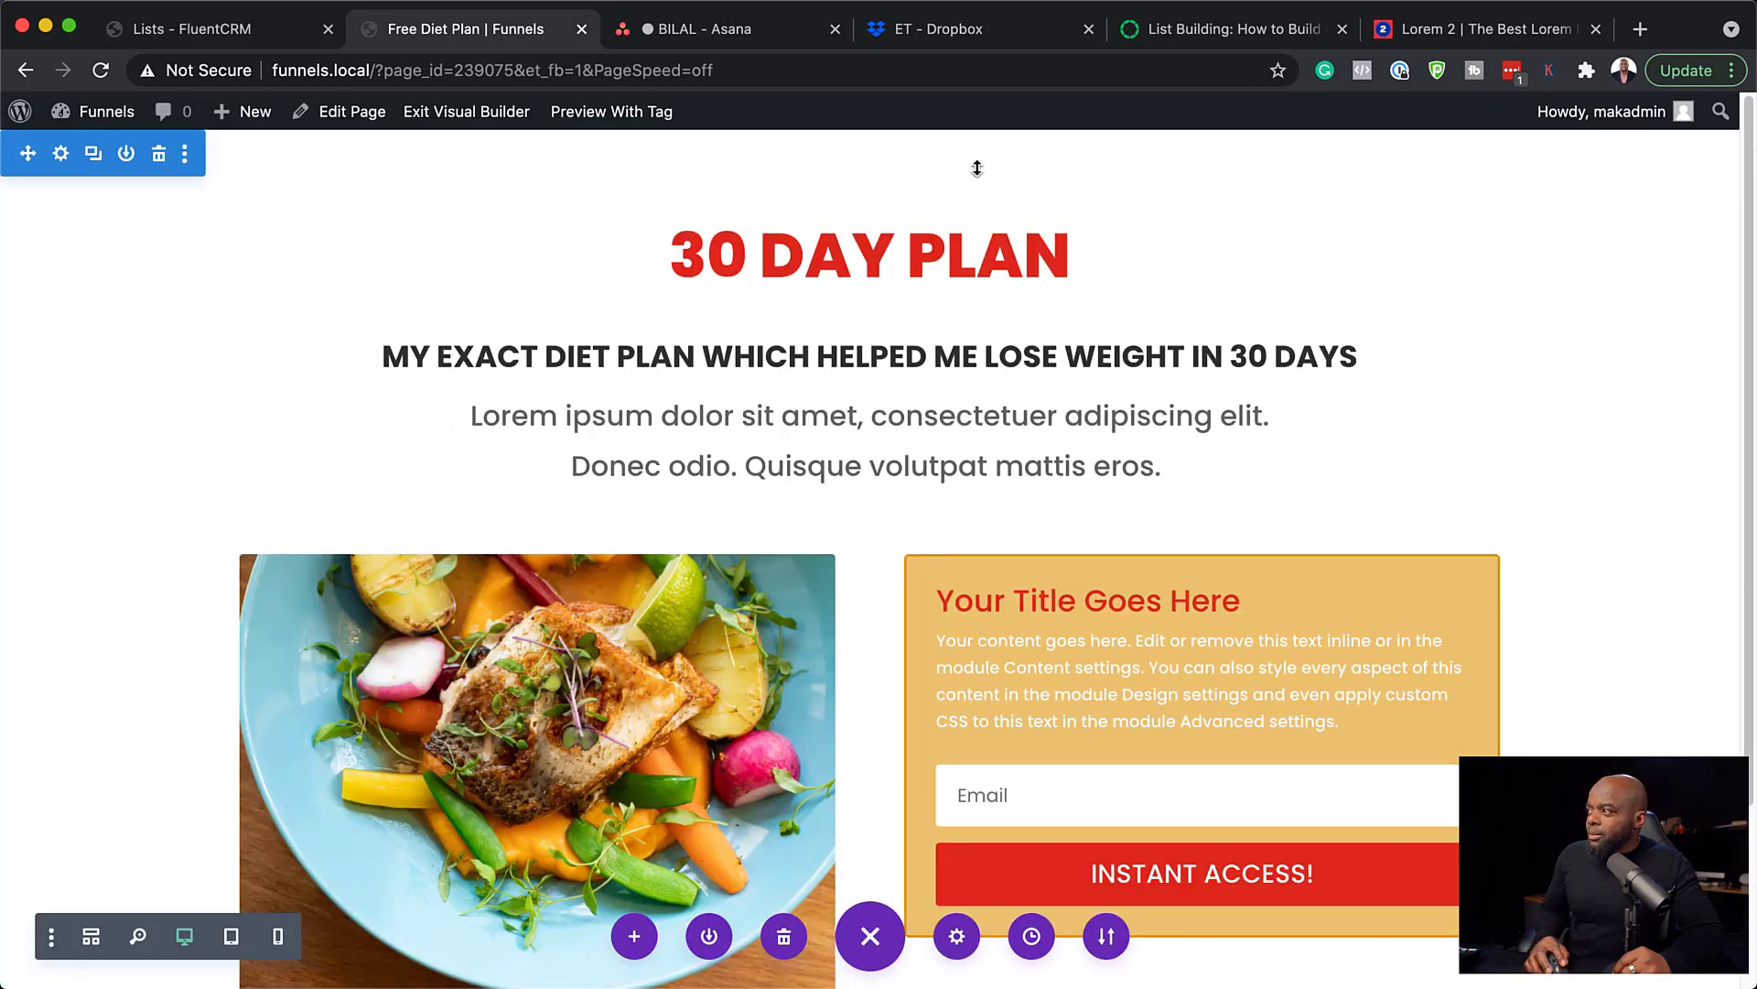
- Increase the section's padding above the "30 DAY PLAN" heading and slightly below the image and form row
drag(956, 153, 944, 224)
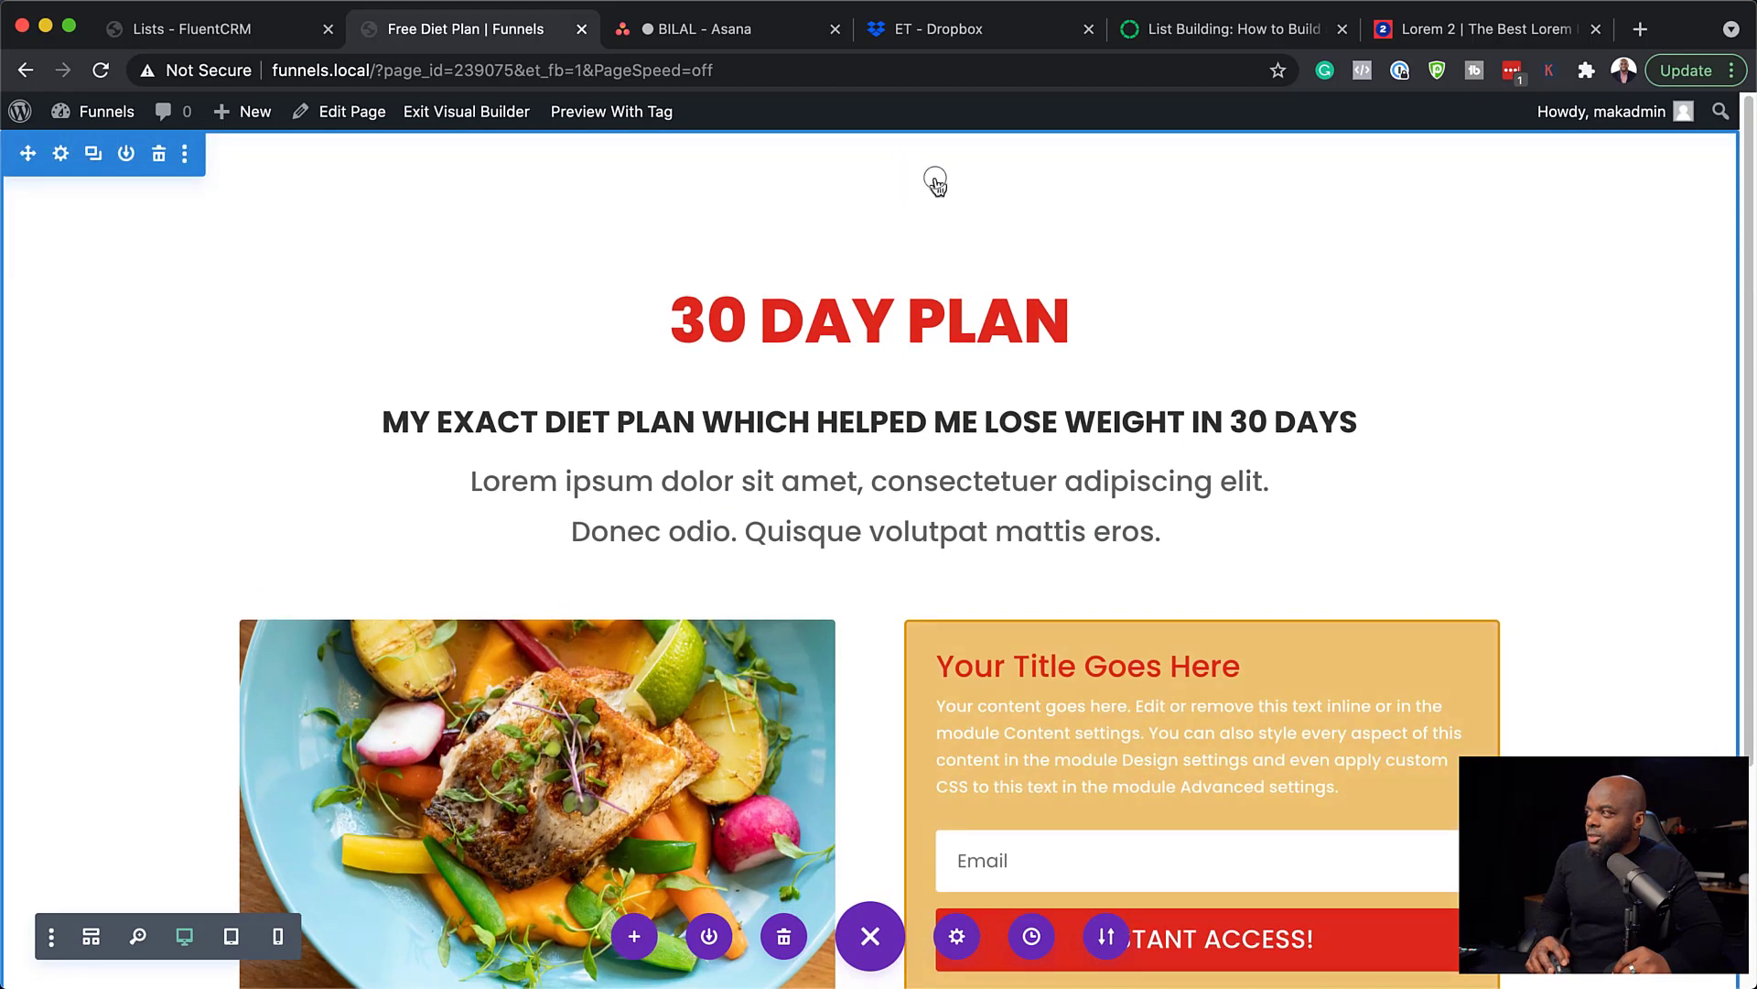
scroll(1299, 430, down, 3)
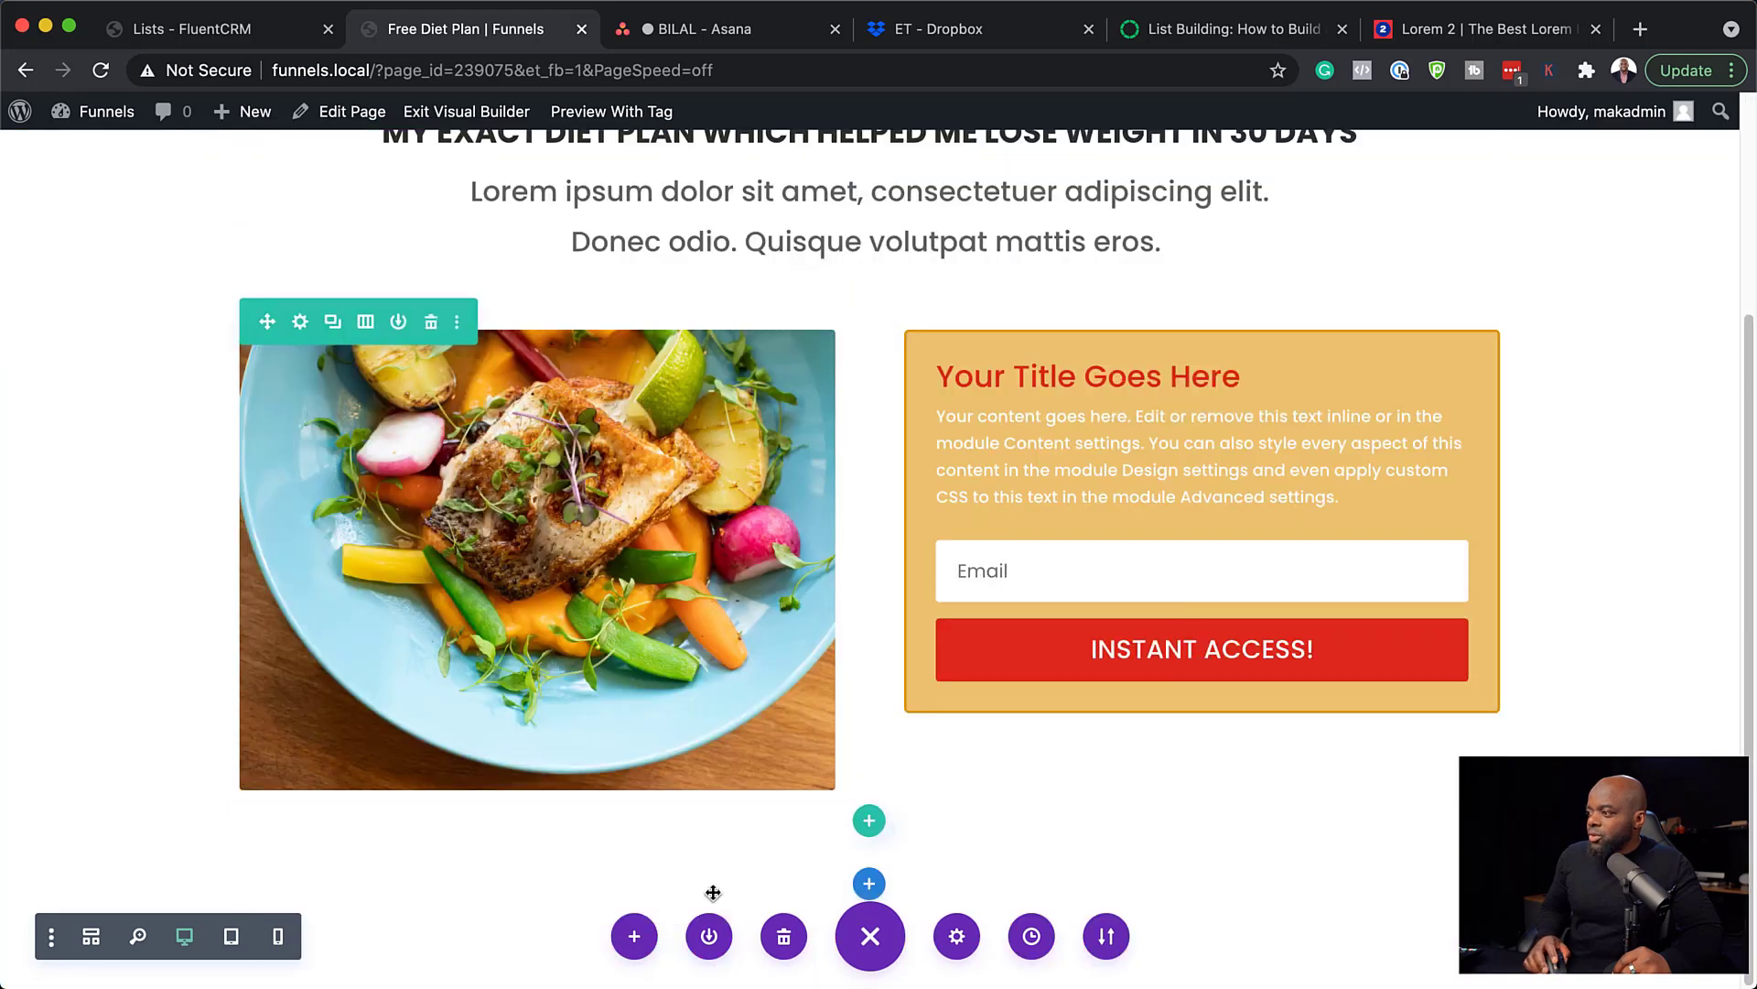
drag(561, 893, 564, 920)
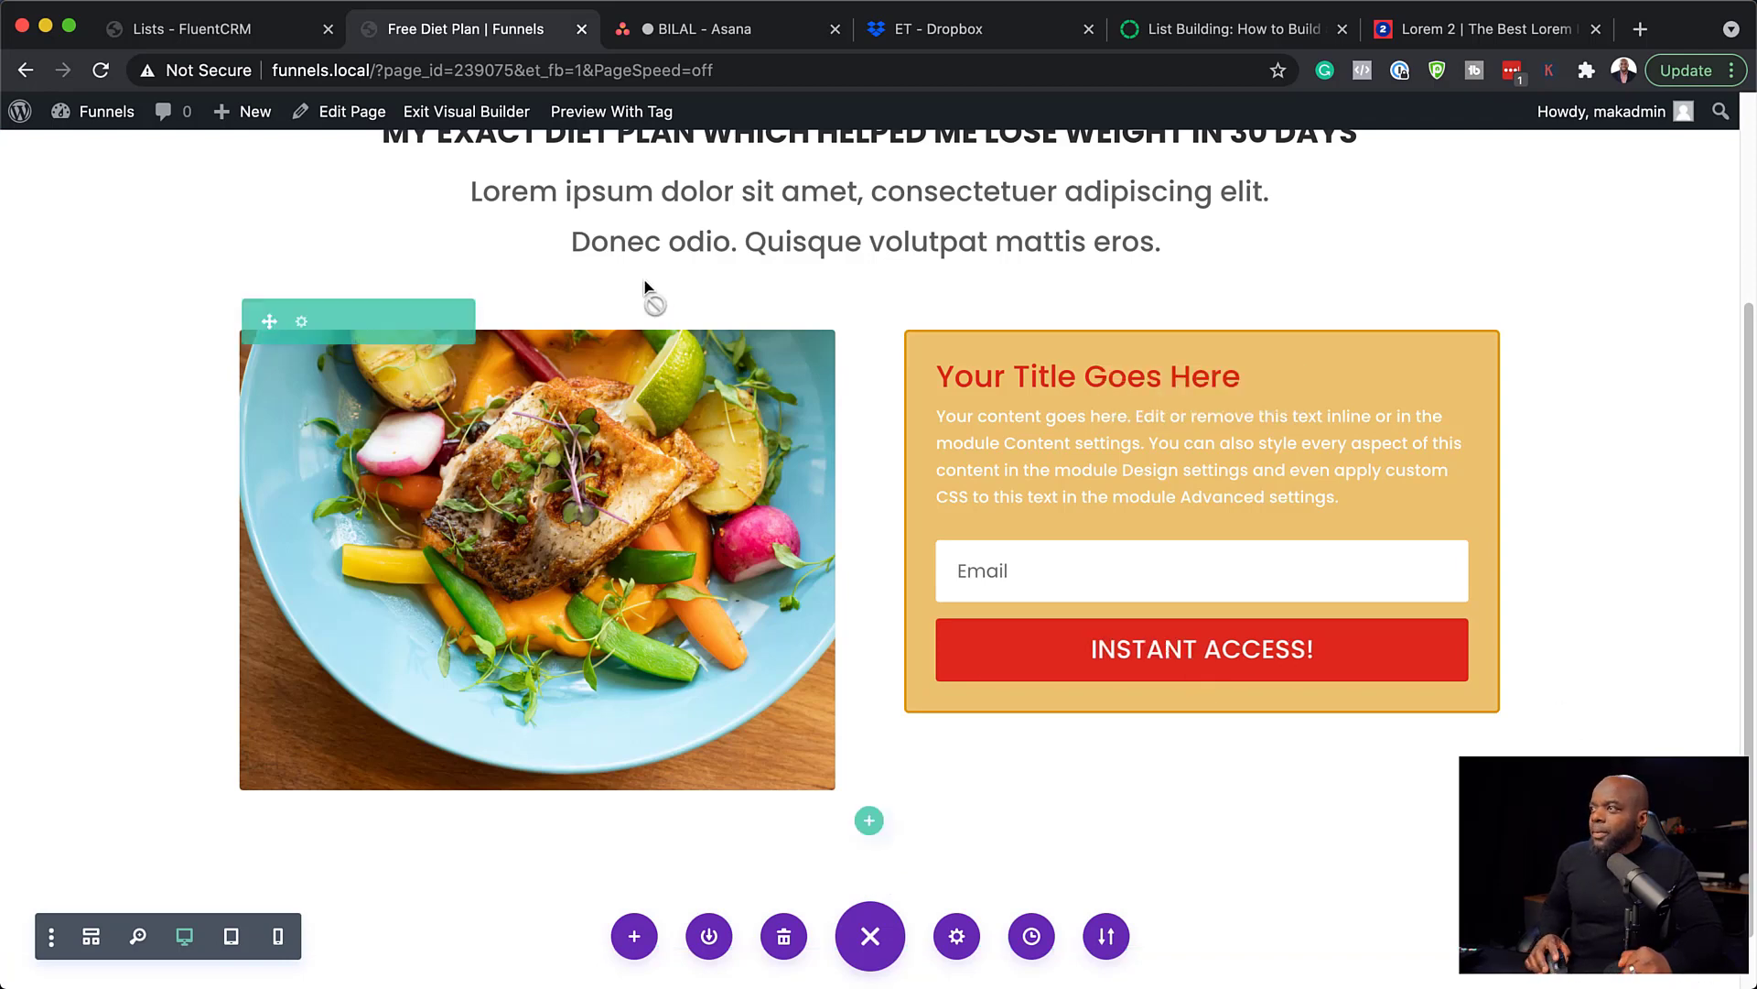
- Exit the visual builder and review the live page's headings, paragraph, image and opt-in form
scroll(659, 305, up, 3)
click(449, 115)
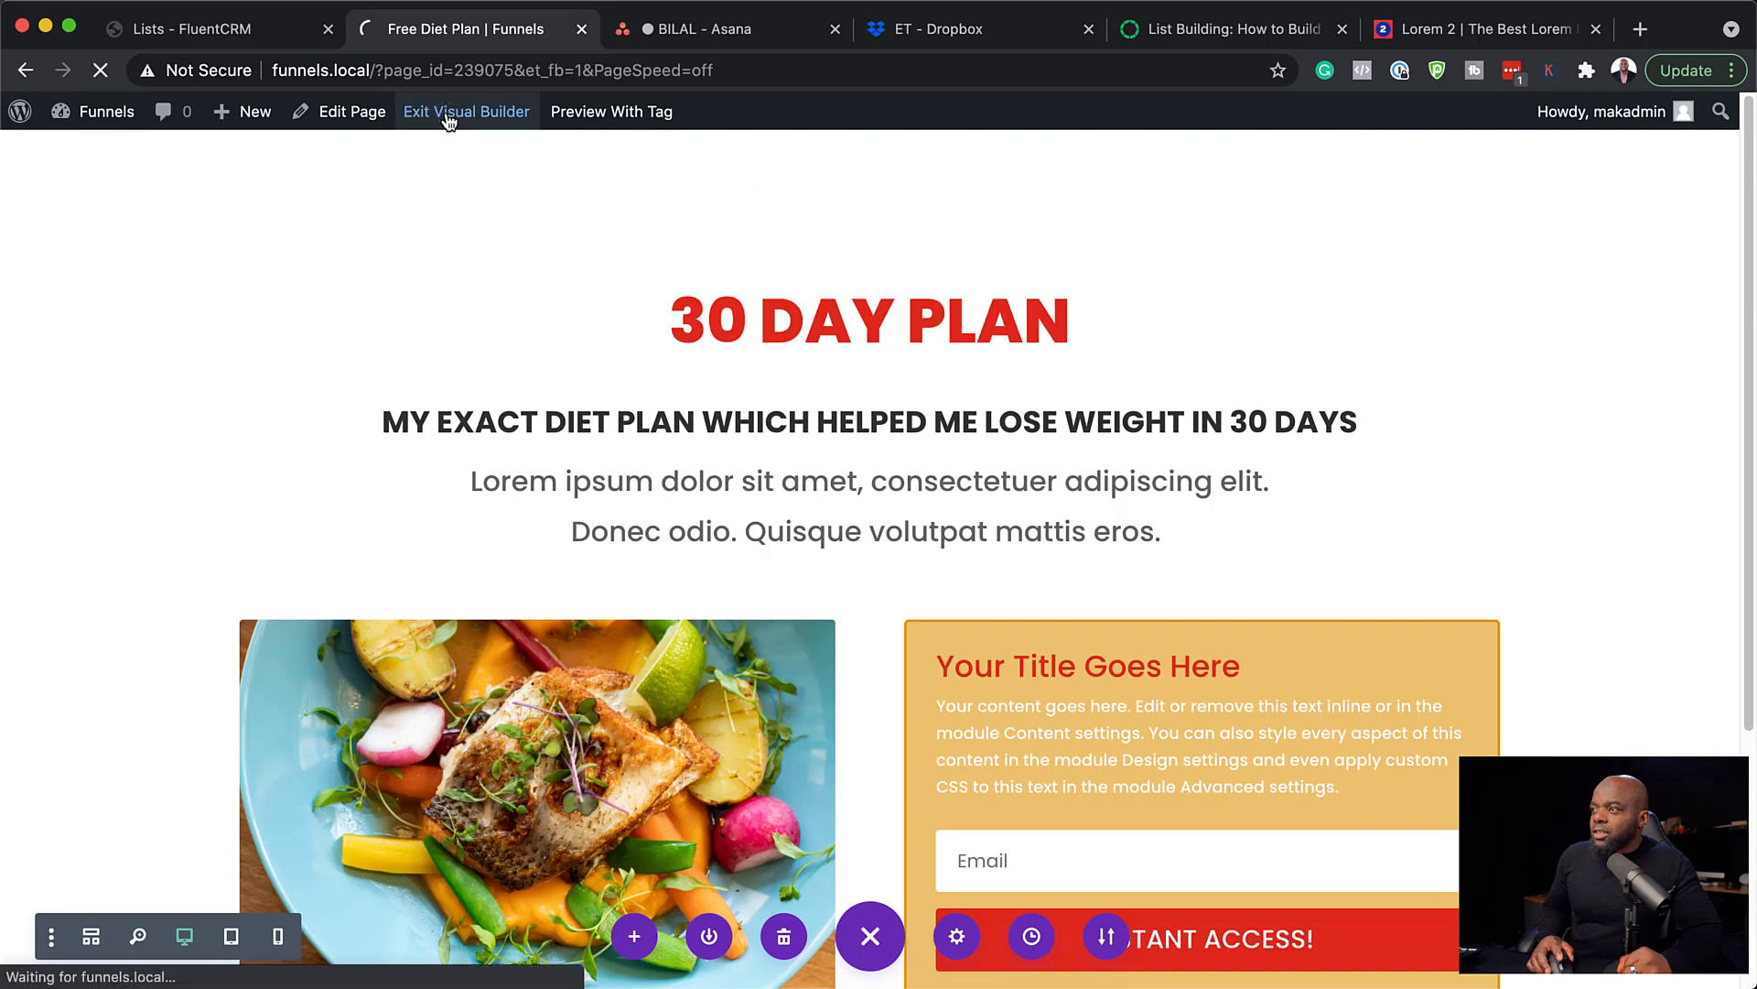
scroll(1578, 514, down, 3)
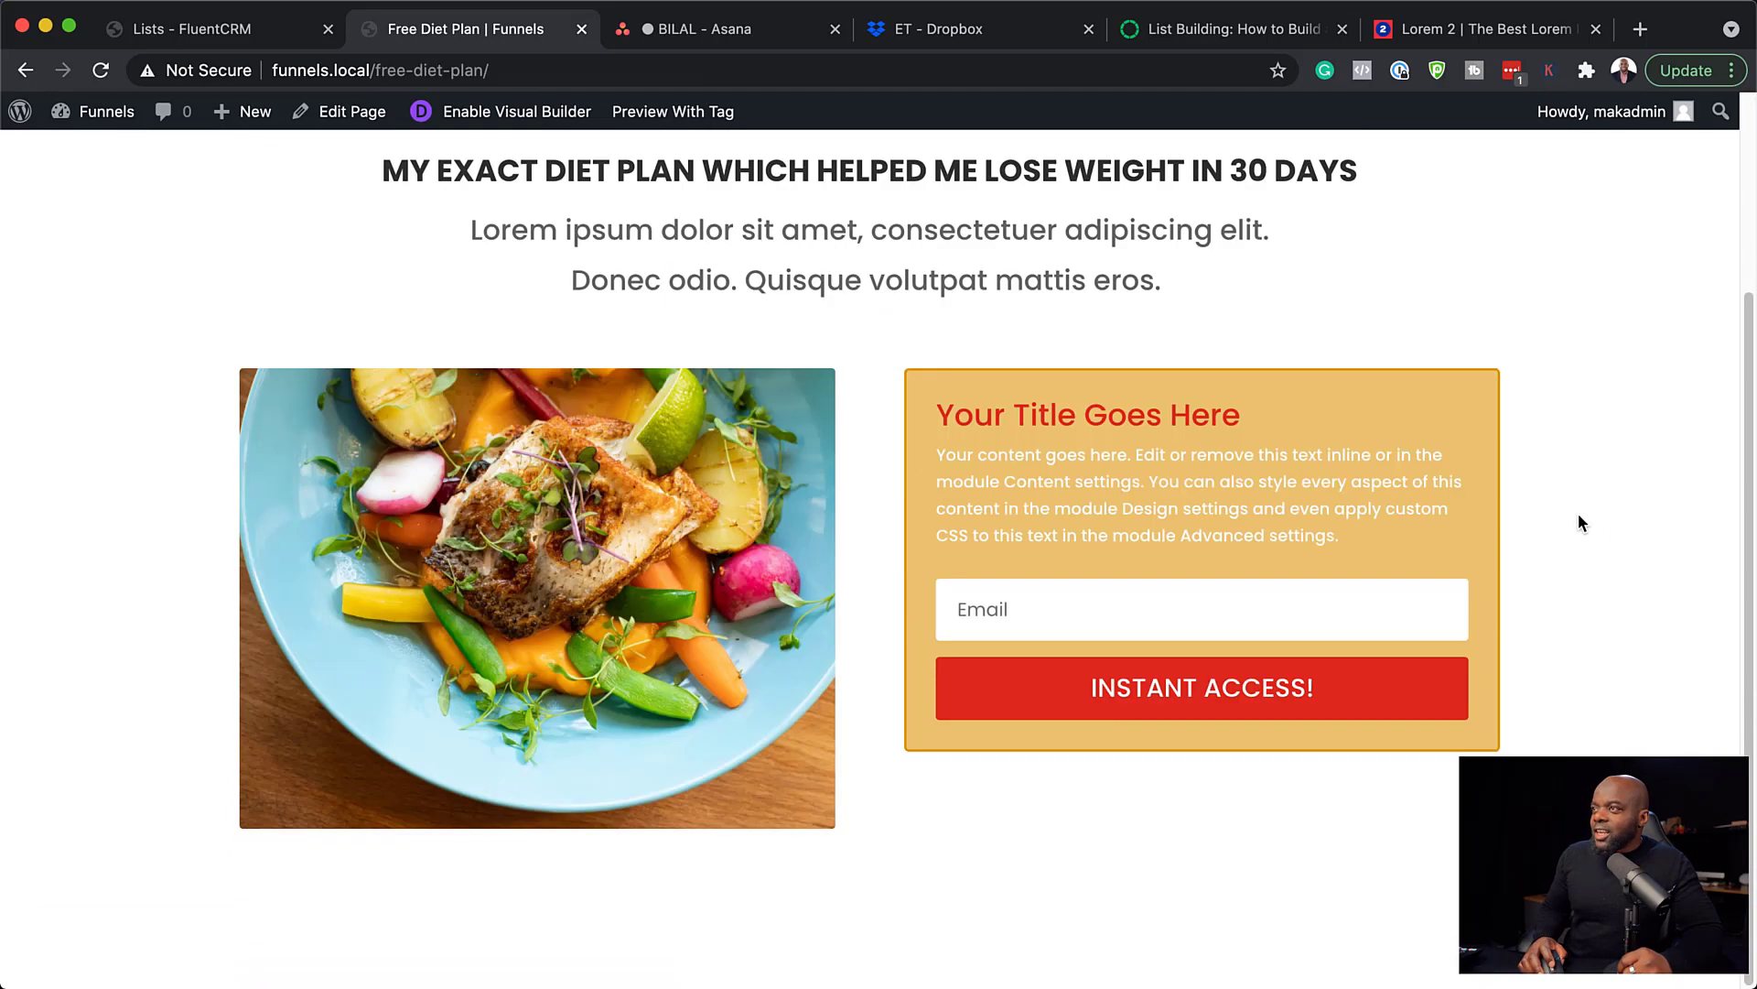
scroll(1580, 521, up, 3)
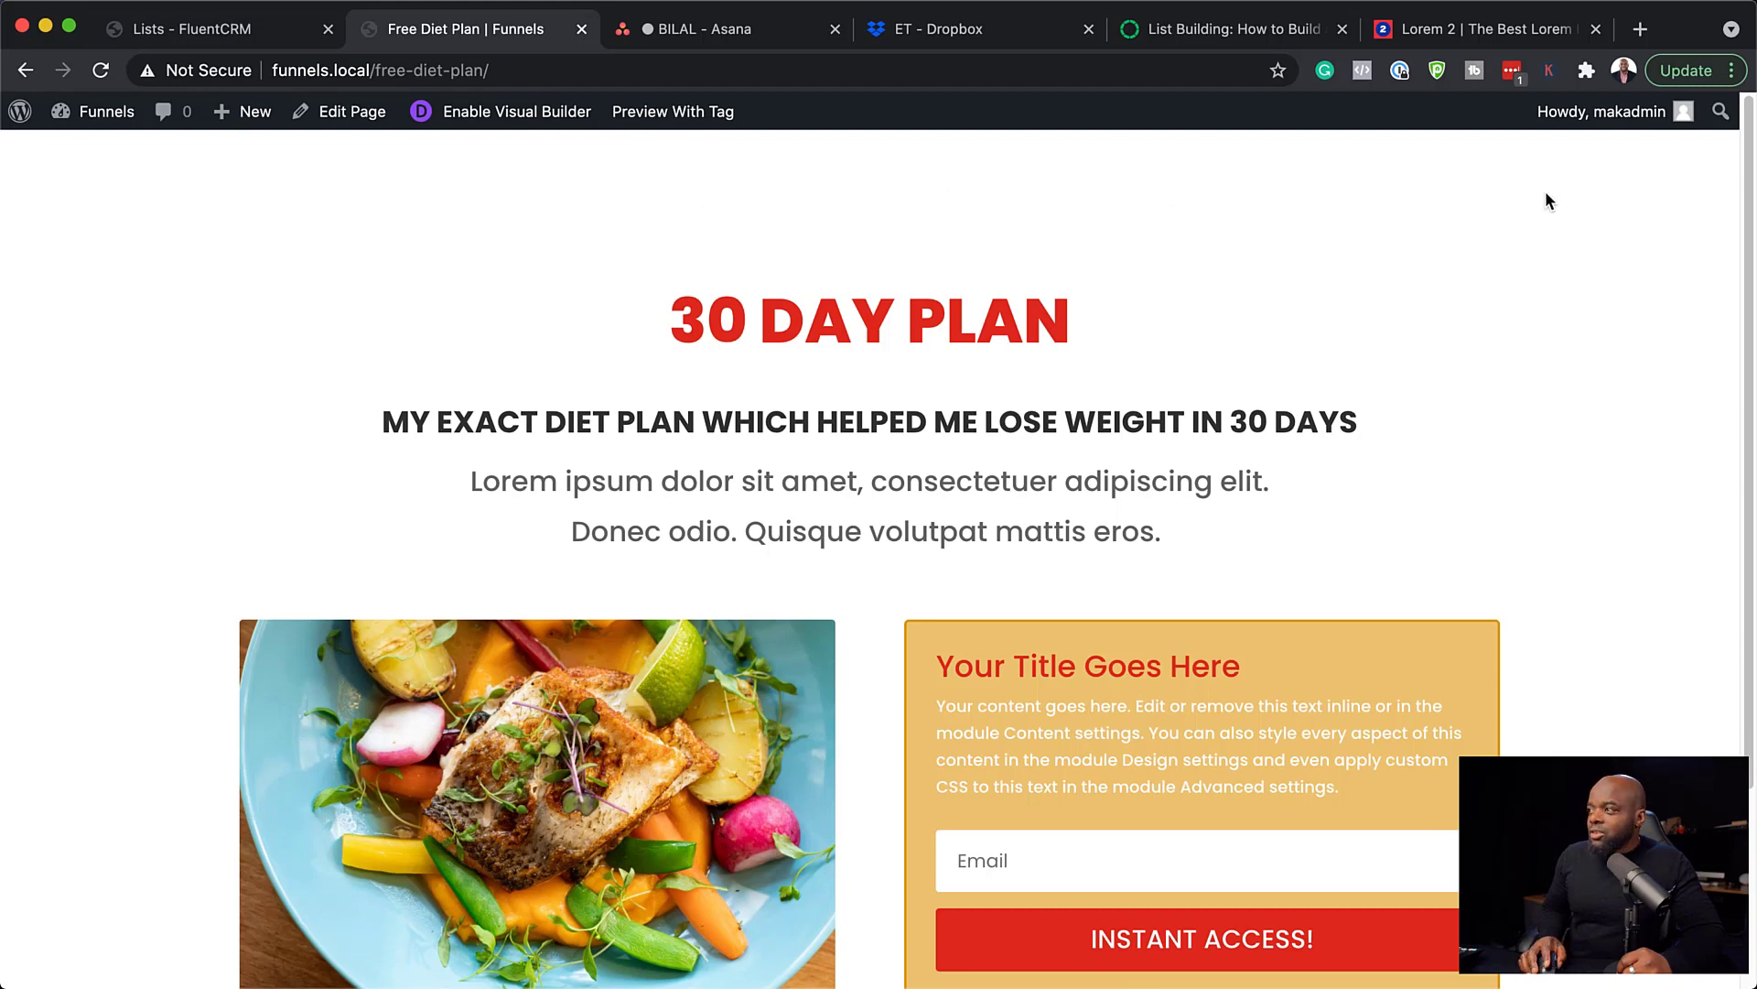
scroll(1608, 302, down, 3)
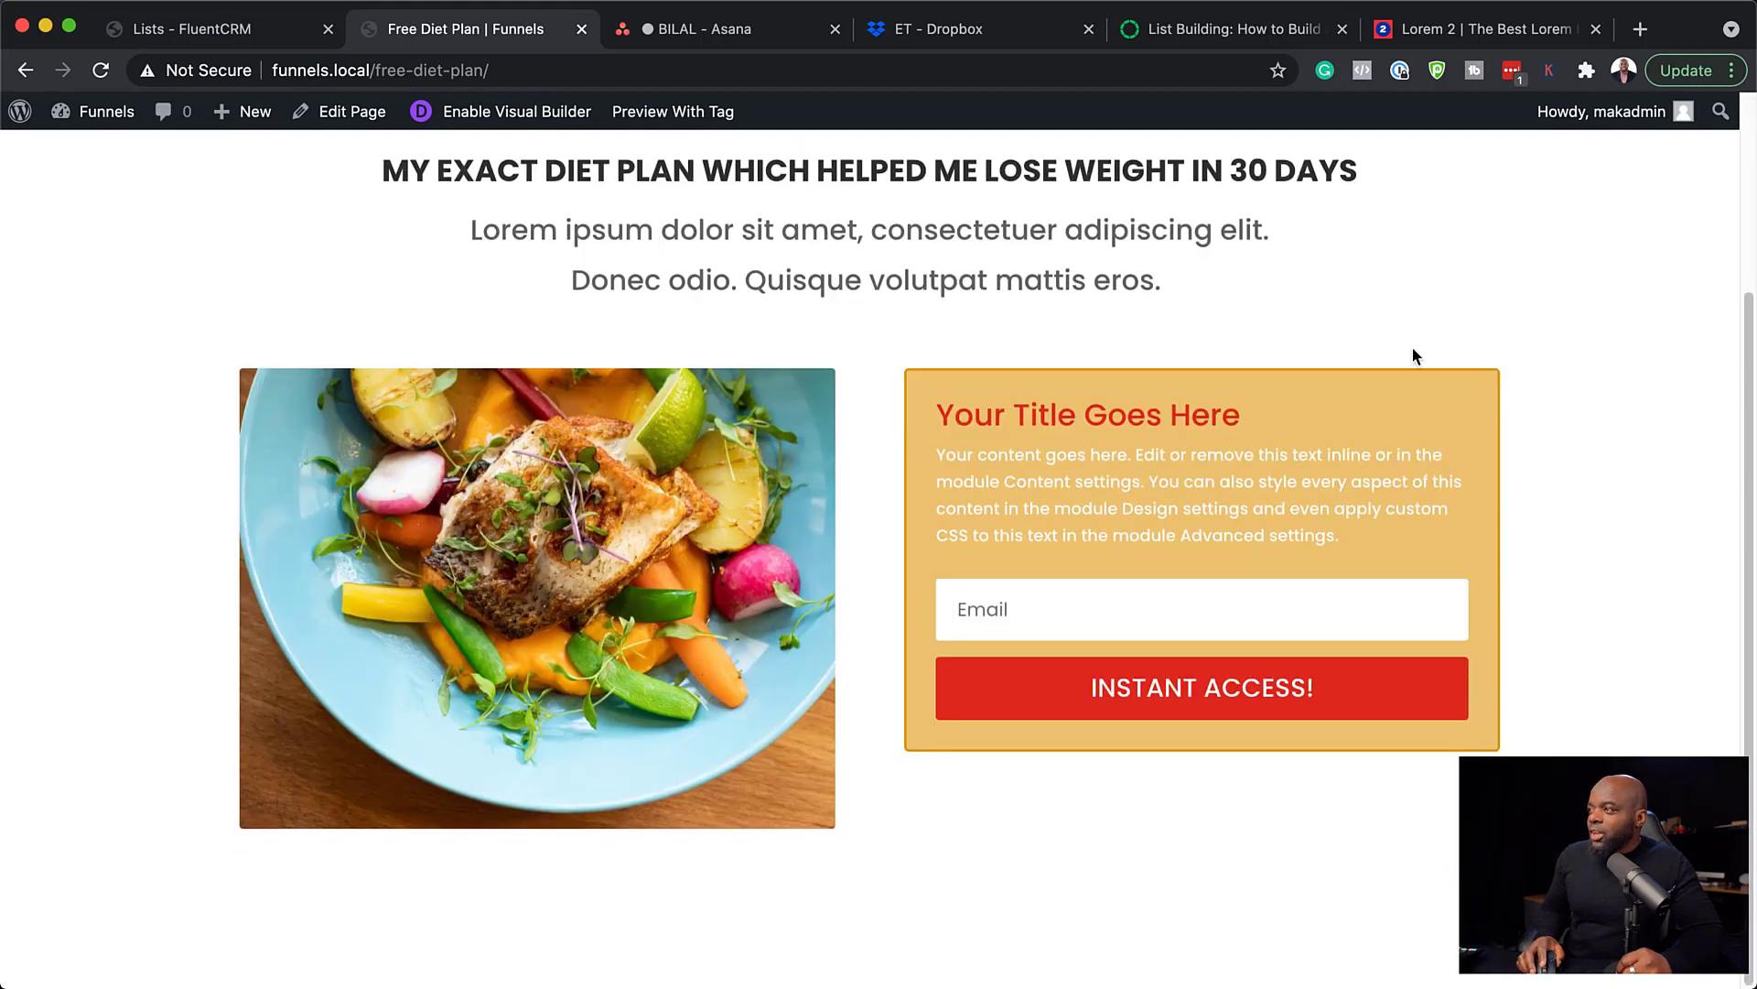
scroll(1409, 359, up, 3)
drag(384, 423, 935, 433)
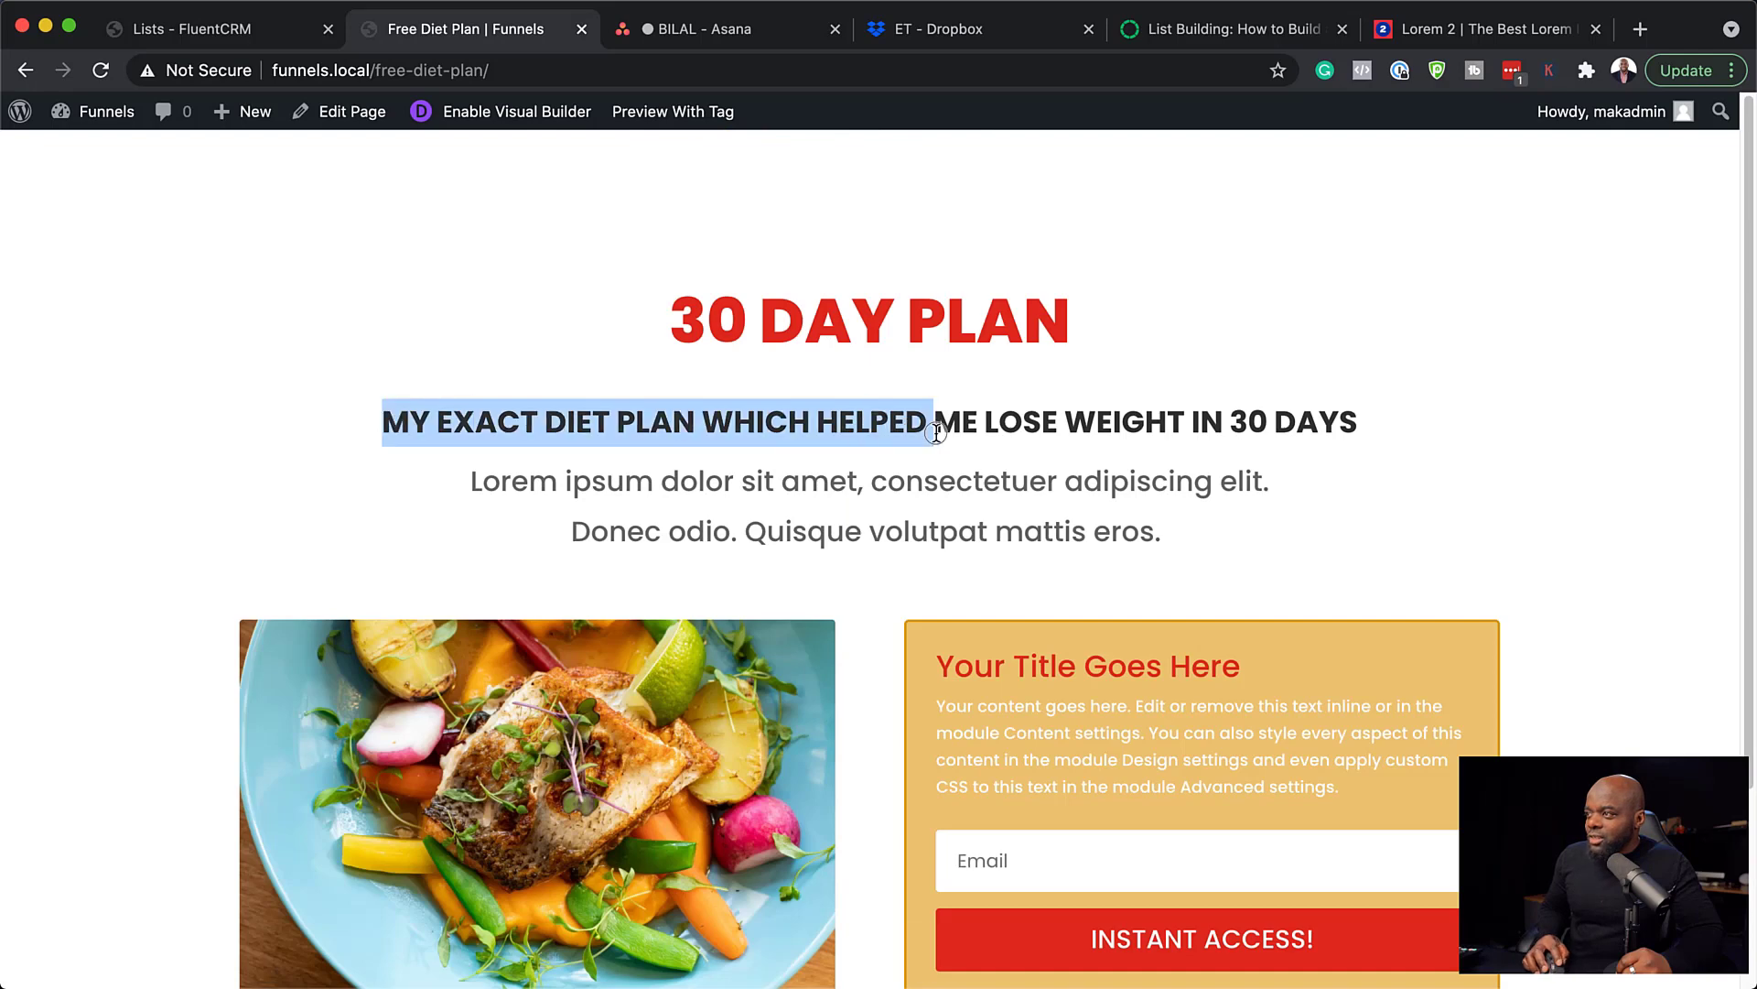
click(1294, 488)
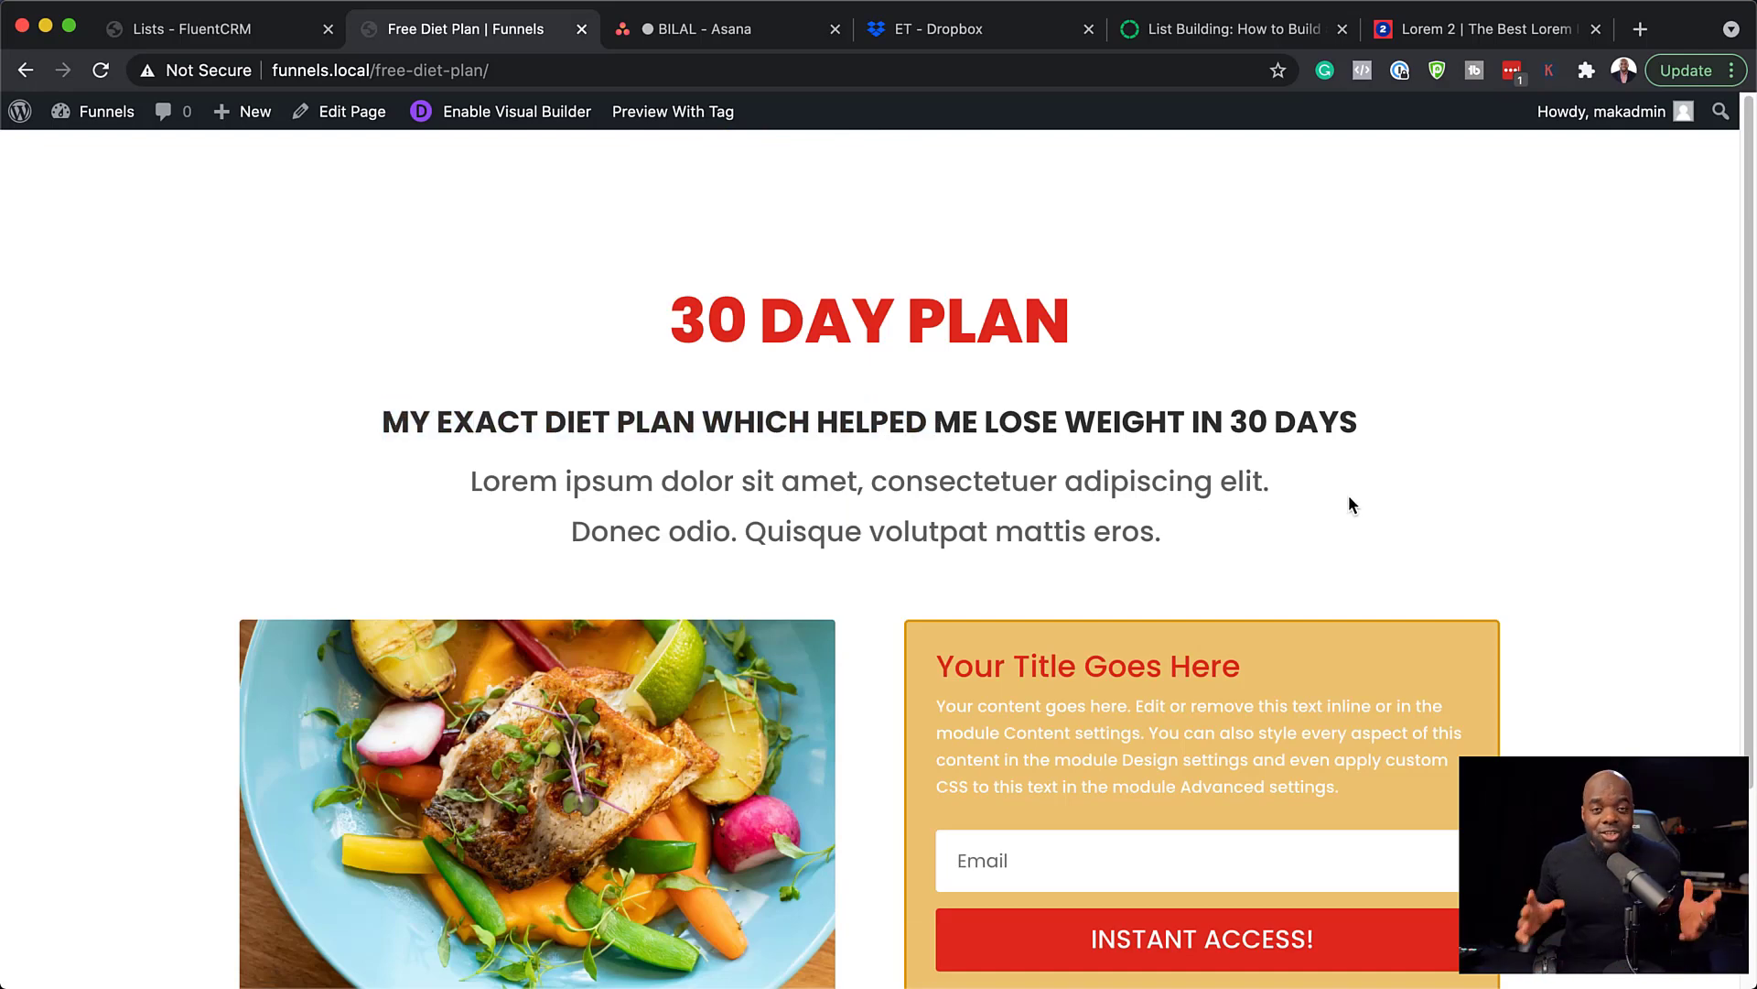
- Place the cursor in the opt-in form's Email field on the live page
scroll(1384, 473, down, 3)
click(1004, 645)
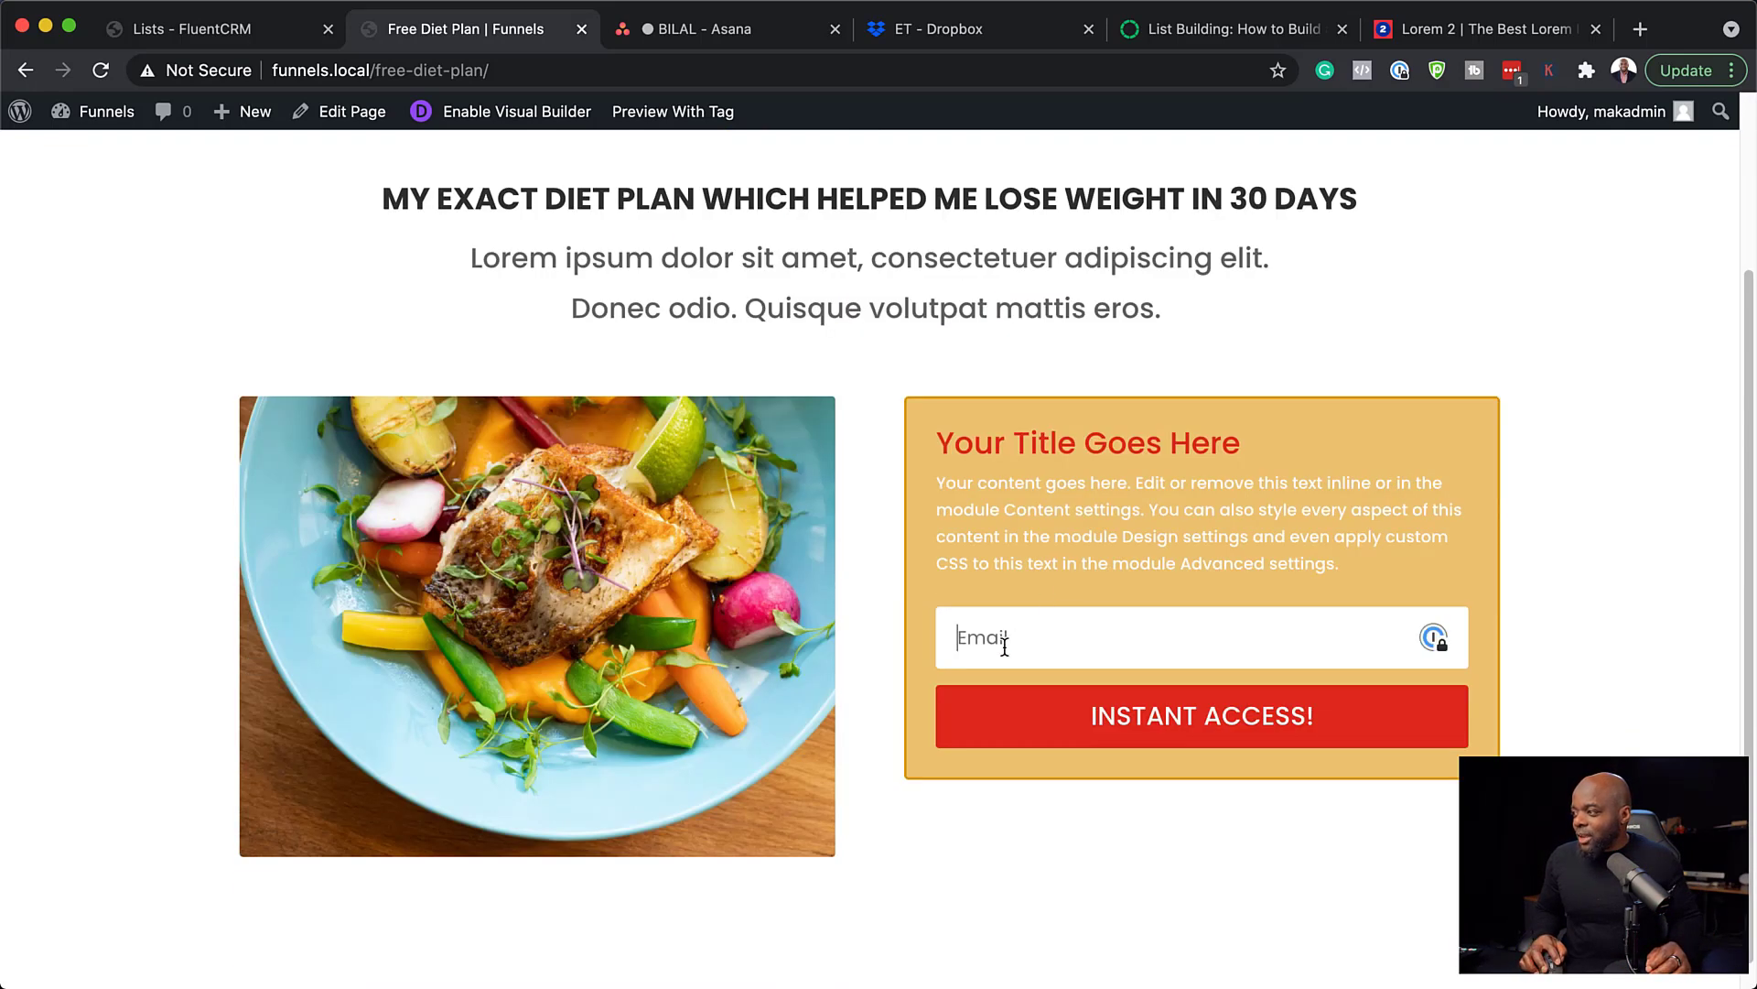